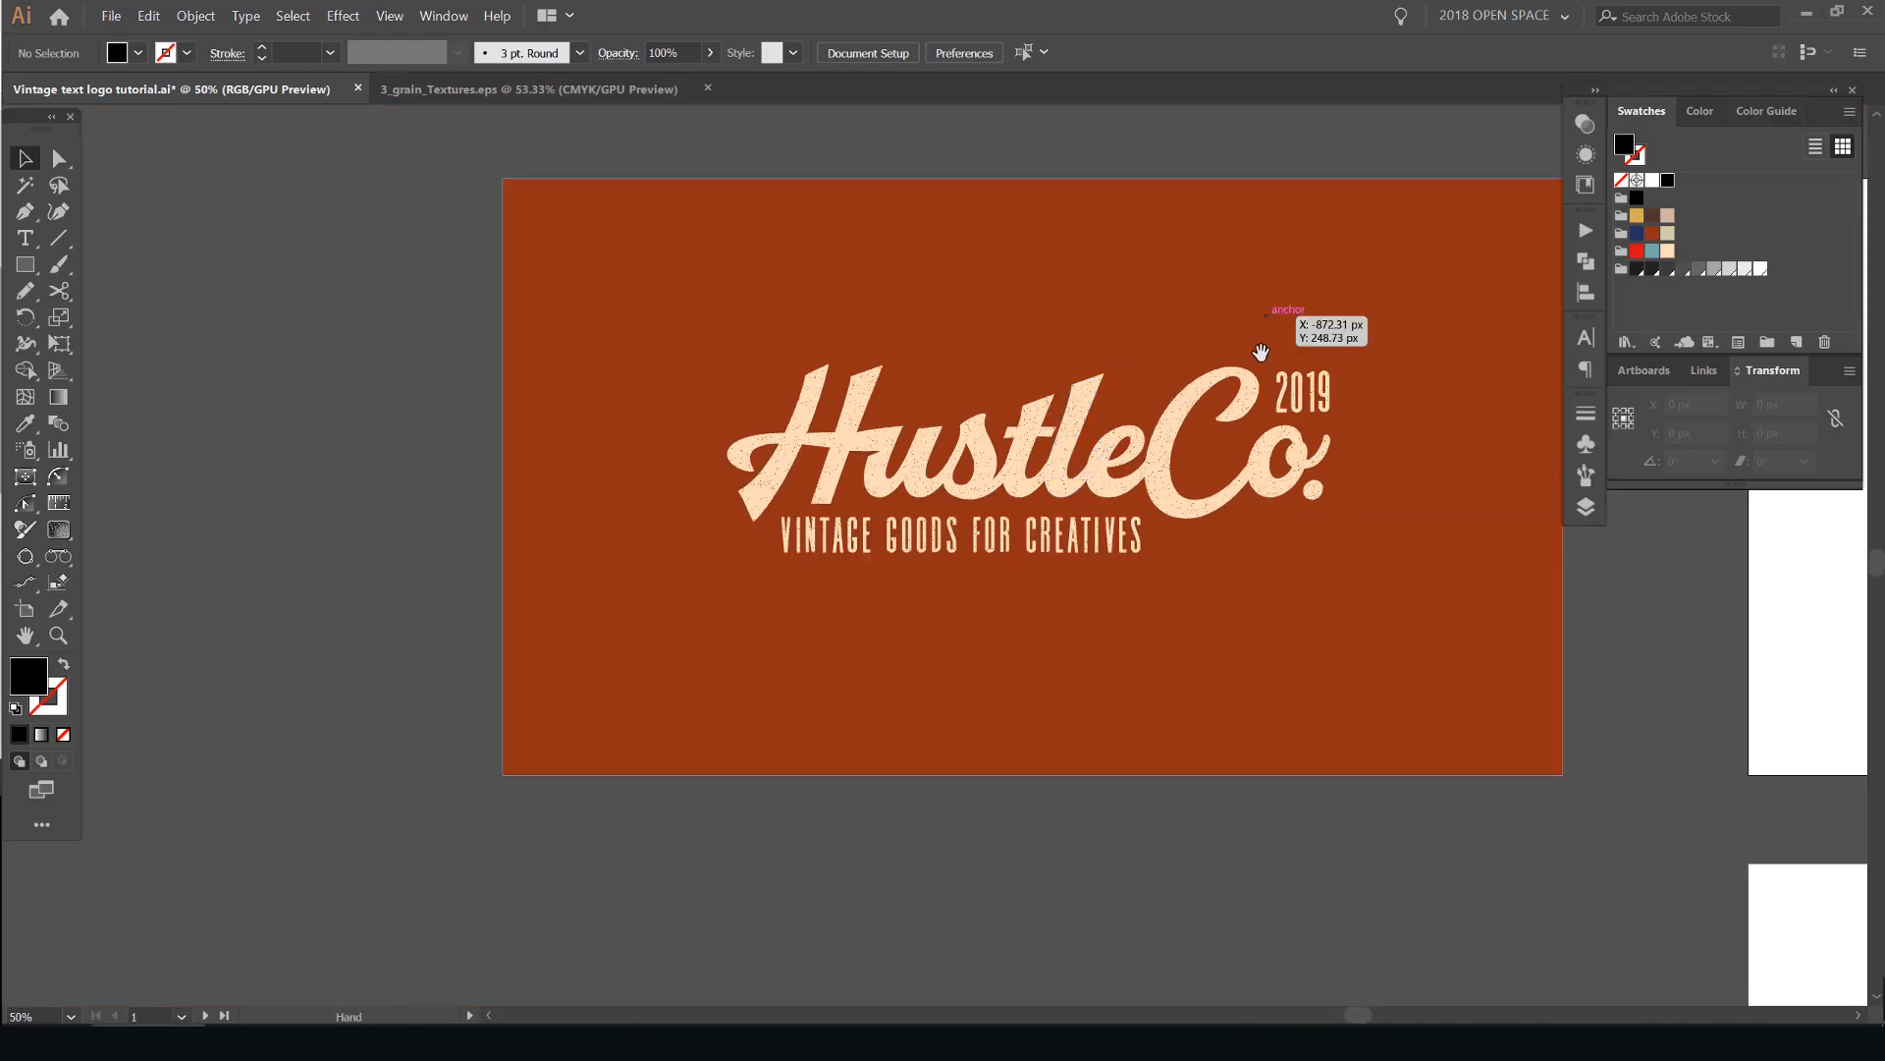
- Add a line of point text reading "hustle co." on the blank artboard beside the finished logo
{"action": "left_click_drag", "start_coordinate": [1410, 154], "coordinate": [1307, 207]}
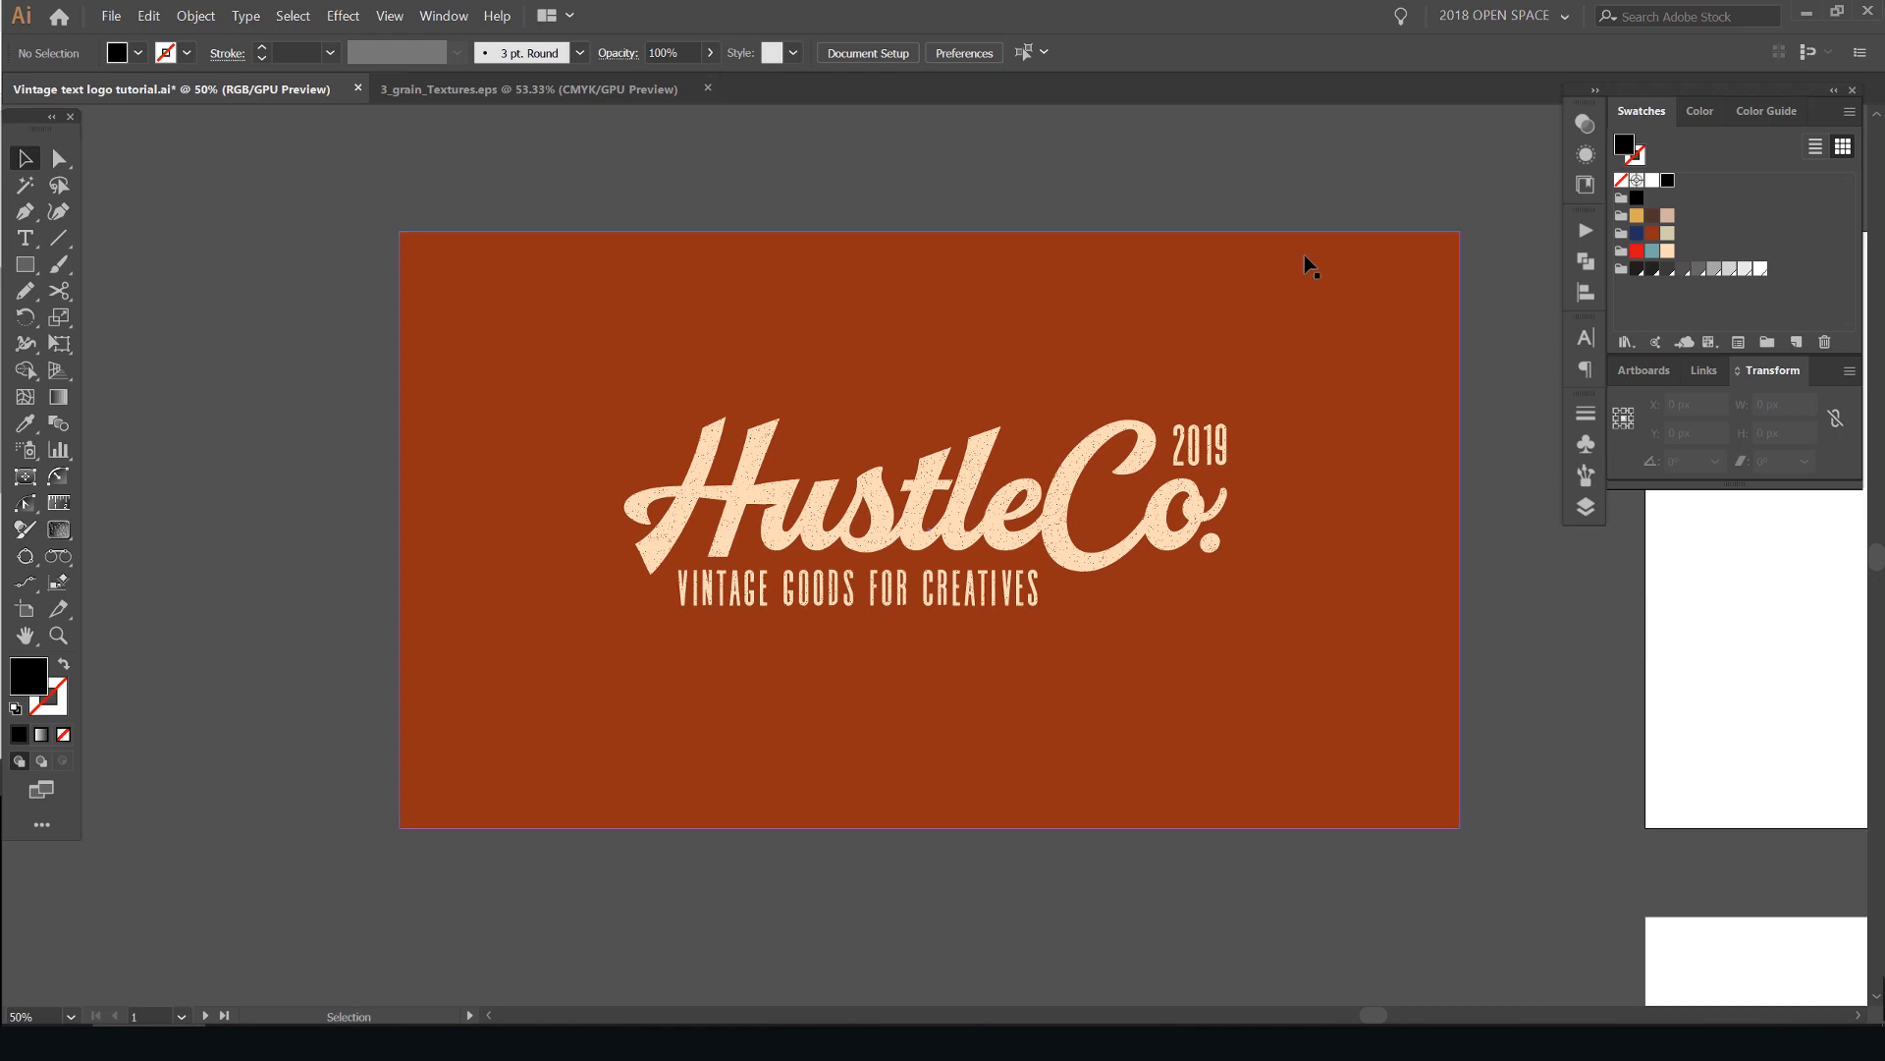
{"action": "scroll", "coordinate": [1336, 248], "scroll_direction": "down", "scroll_amount": 1}
{"action": "left_click_drag", "start_coordinate": [1490, 225], "coordinate": [968, 304]}
{"action": "left_click_drag", "start_coordinate": [1371, 343], "coordinate": [995, 354]}
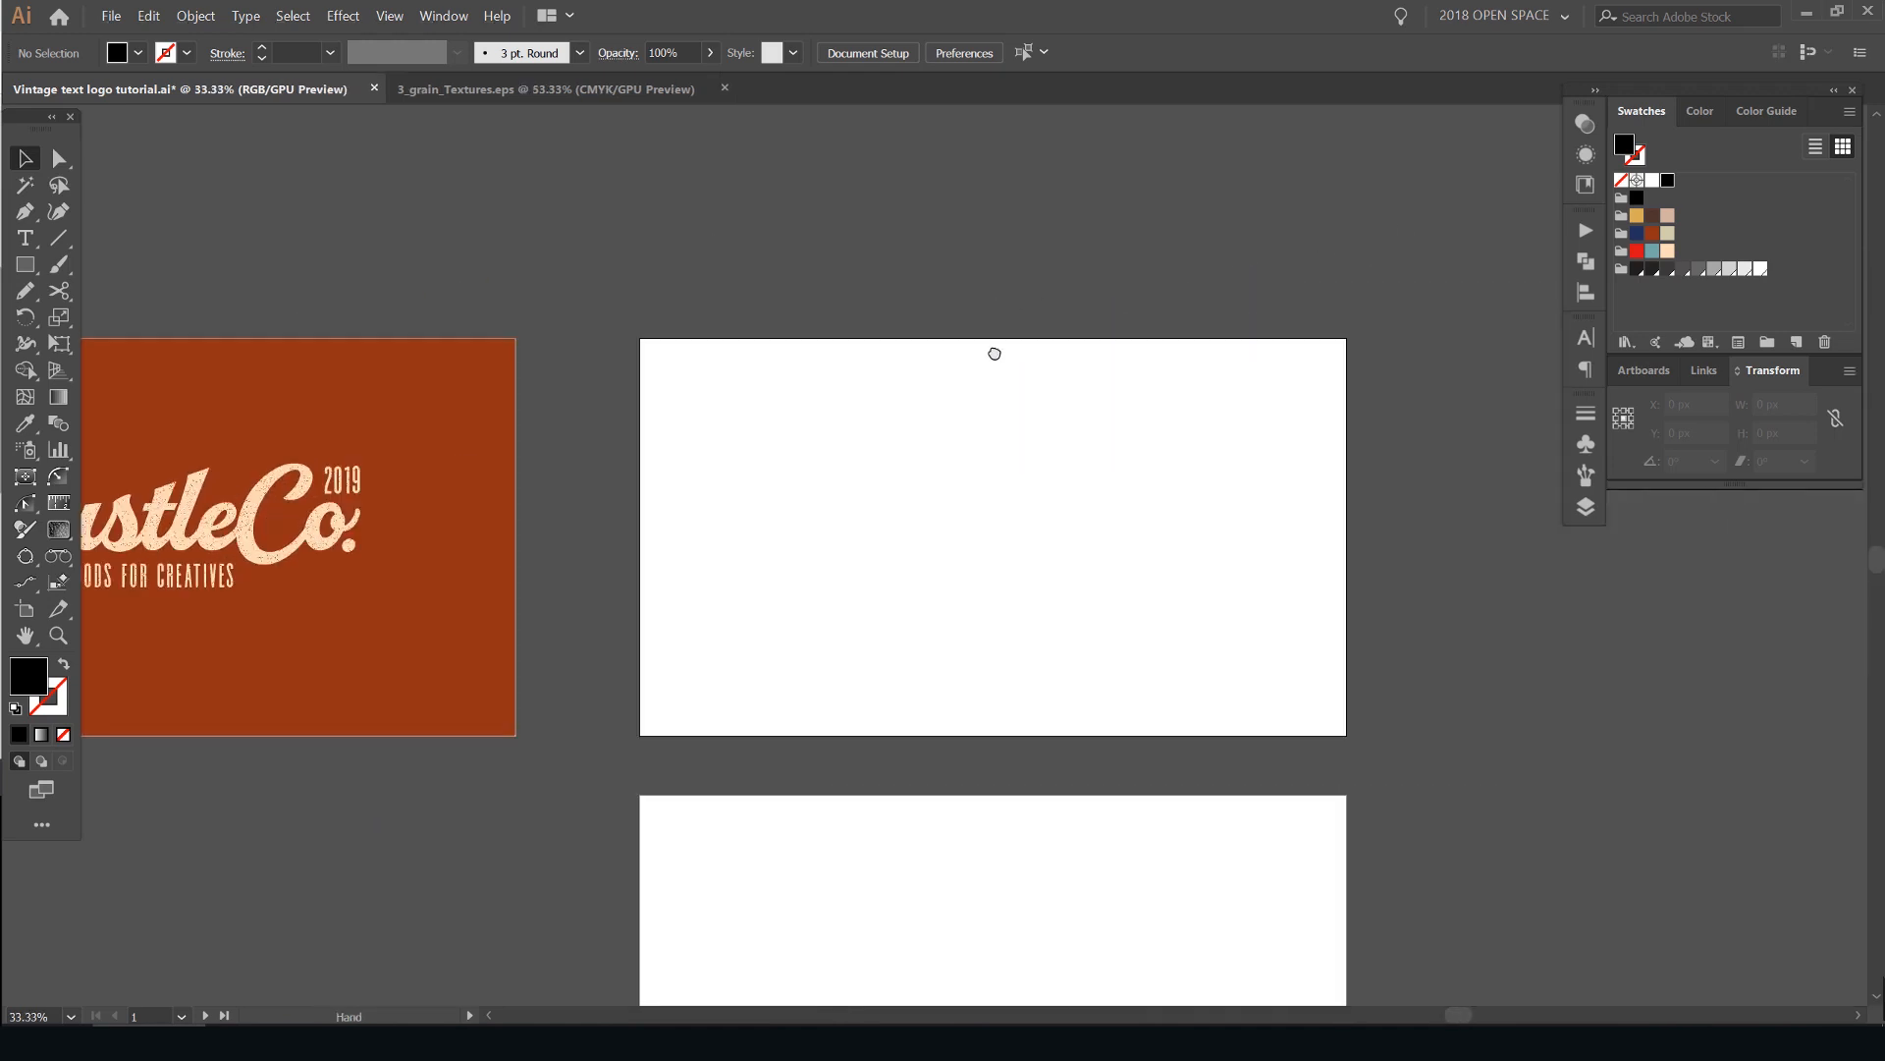
{"action": "scroll", "coordinate": [1098, 481], "scroll_direction": "up", "scroll_amount": 1}
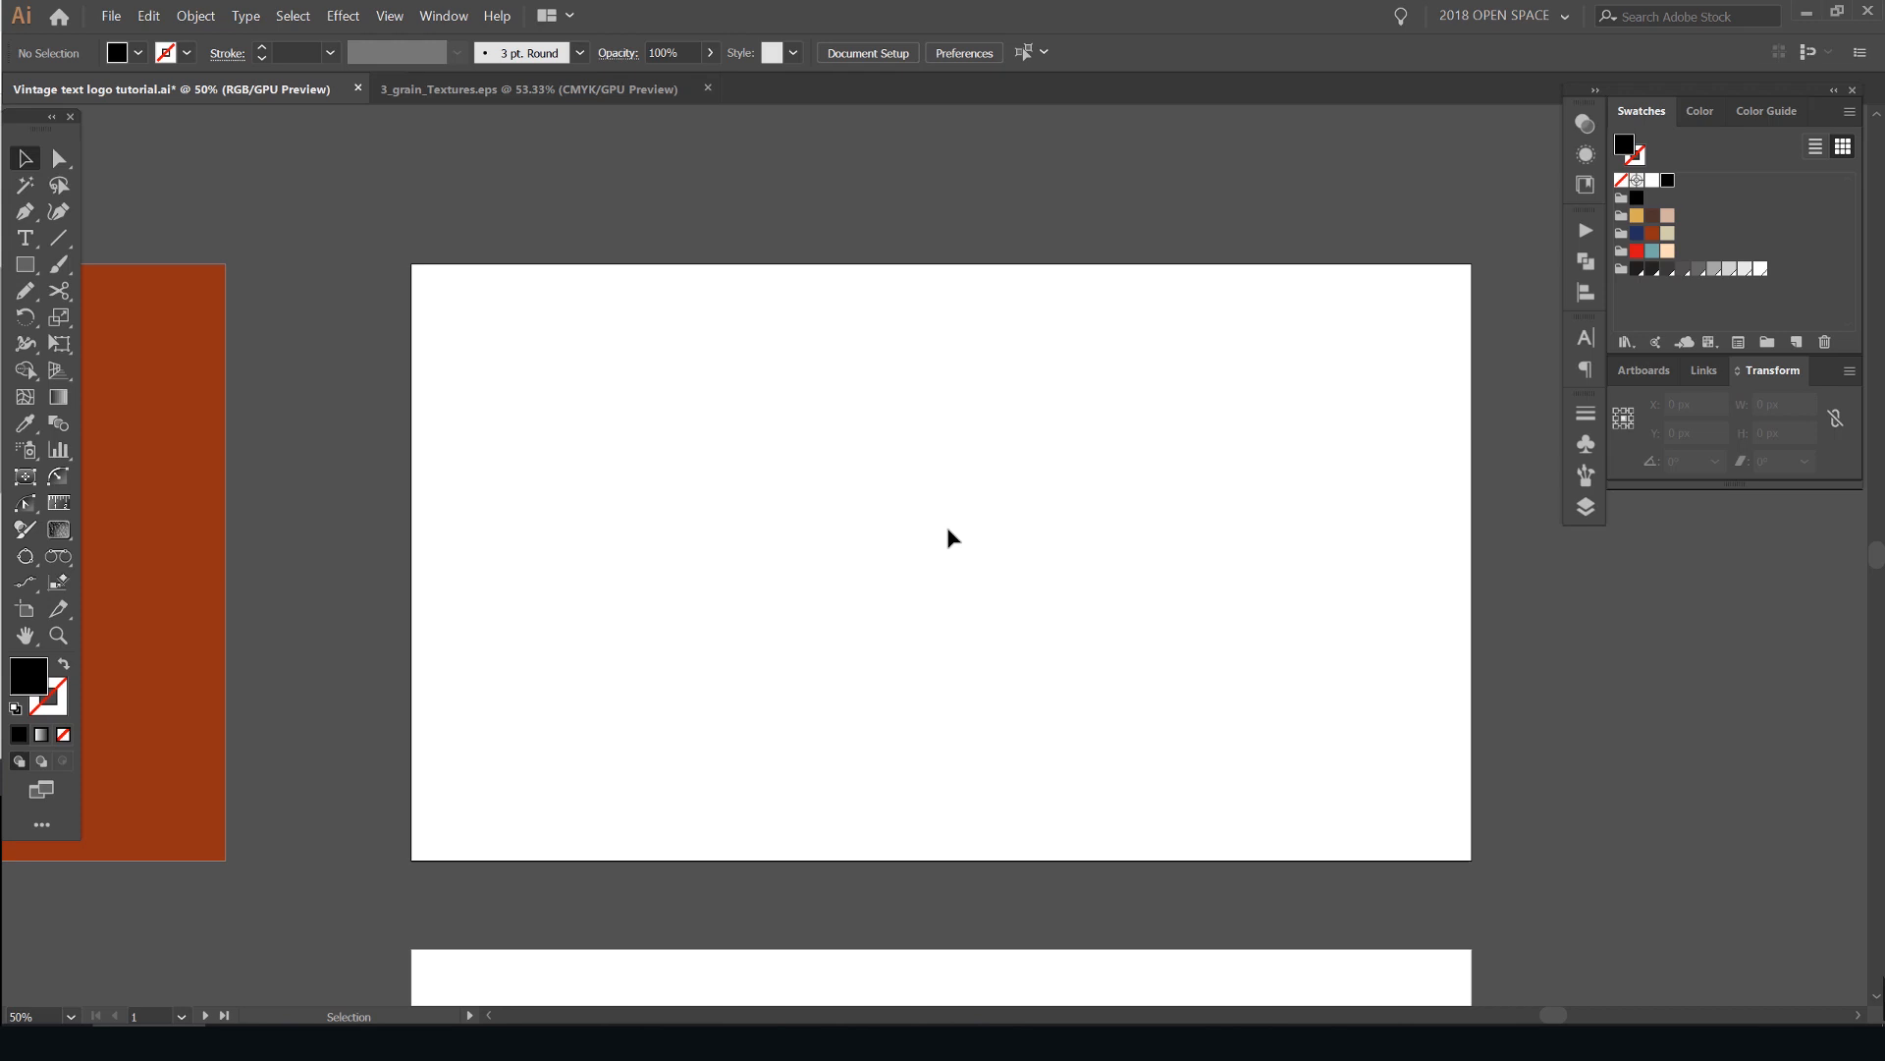
{"action": "left_click_drag", "start_coordinate": [365, 427], "coordinate": [799, 379]}
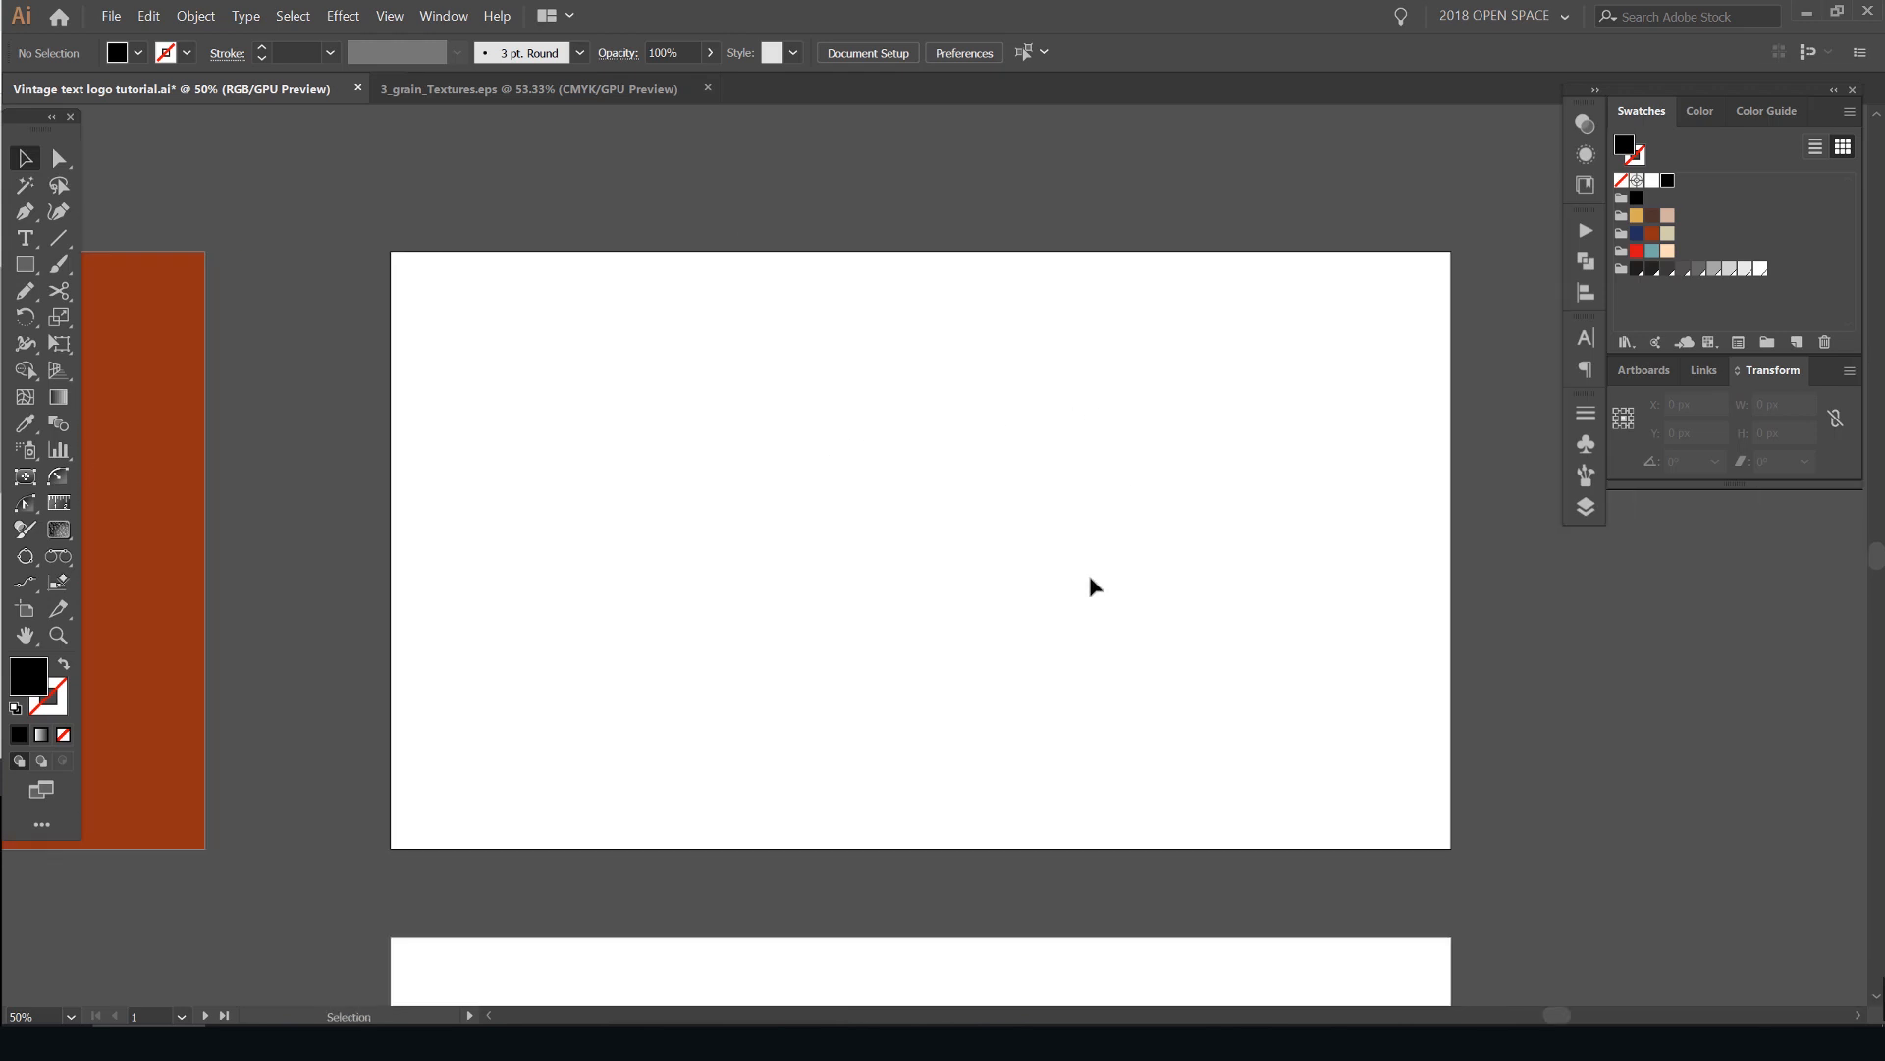
{"action": "scroll", "coordinate": [1089, 577], "scroll_direction": "up", "scroll_amount": 1}
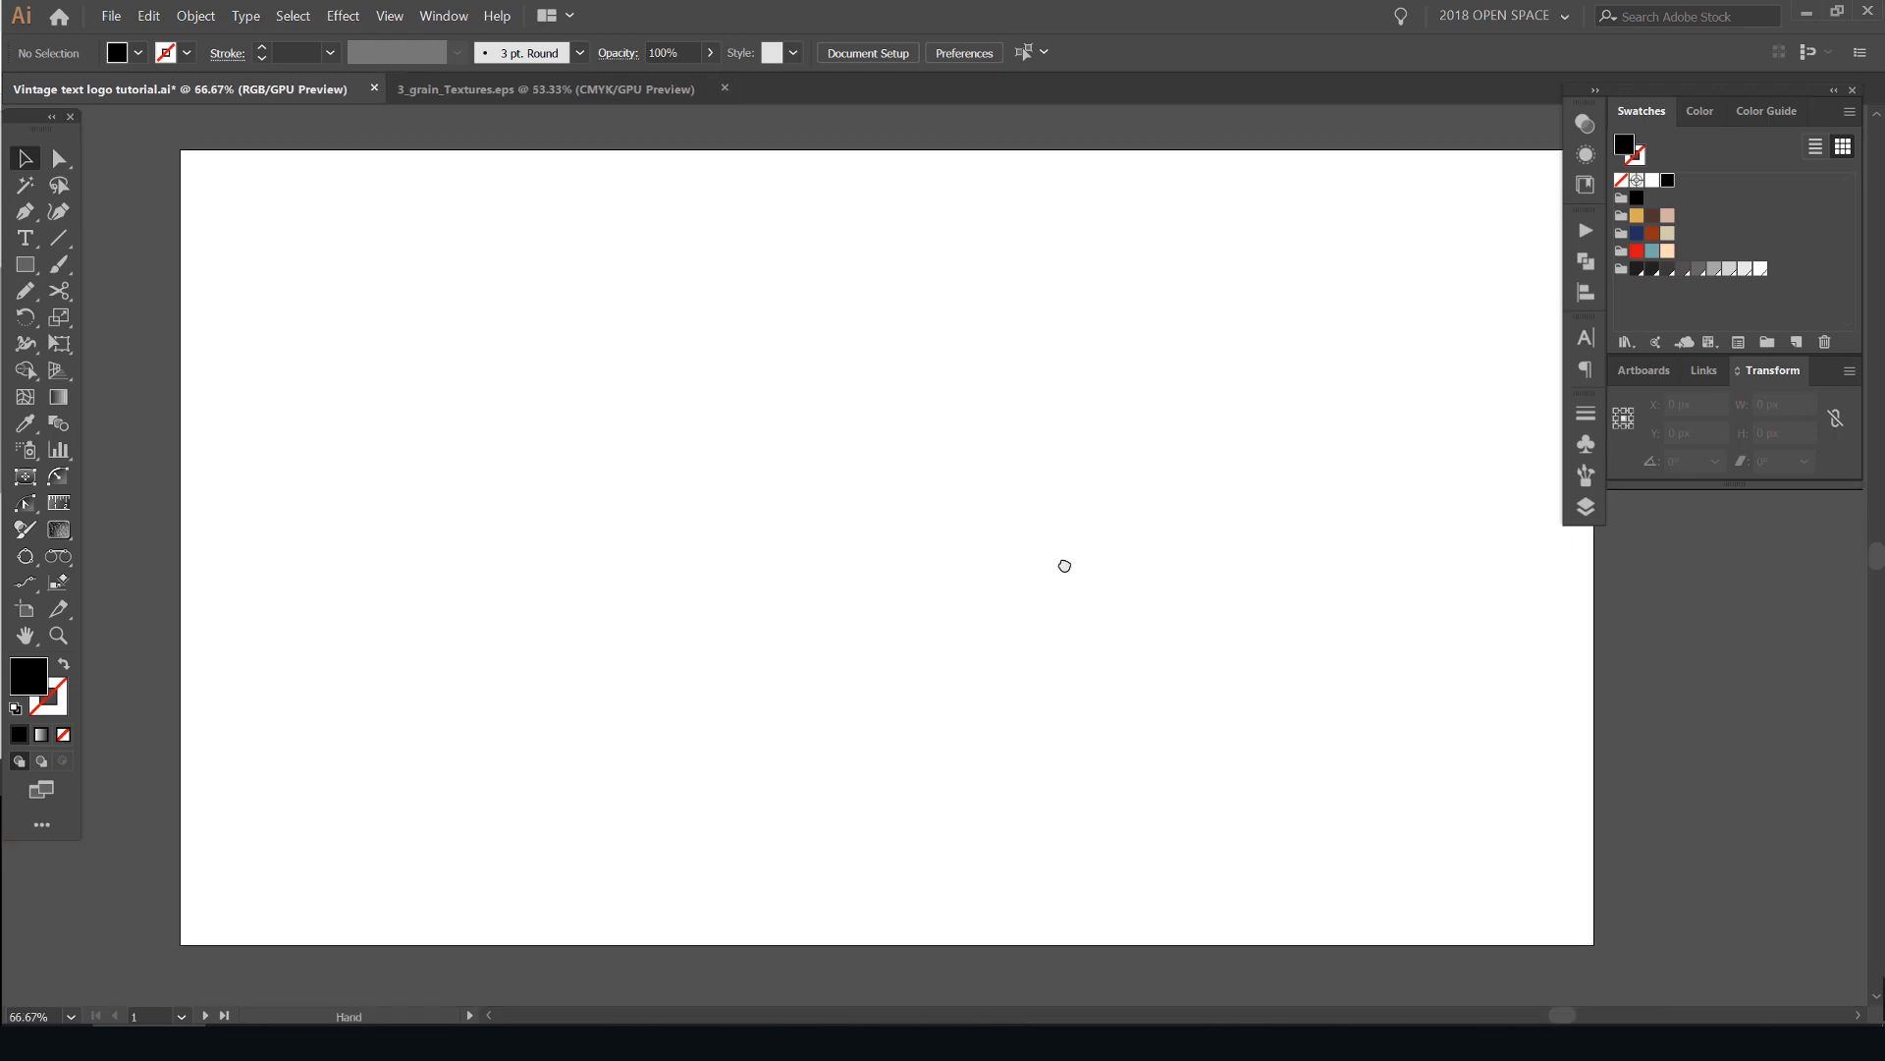
{"action": "key", "text": "t"}
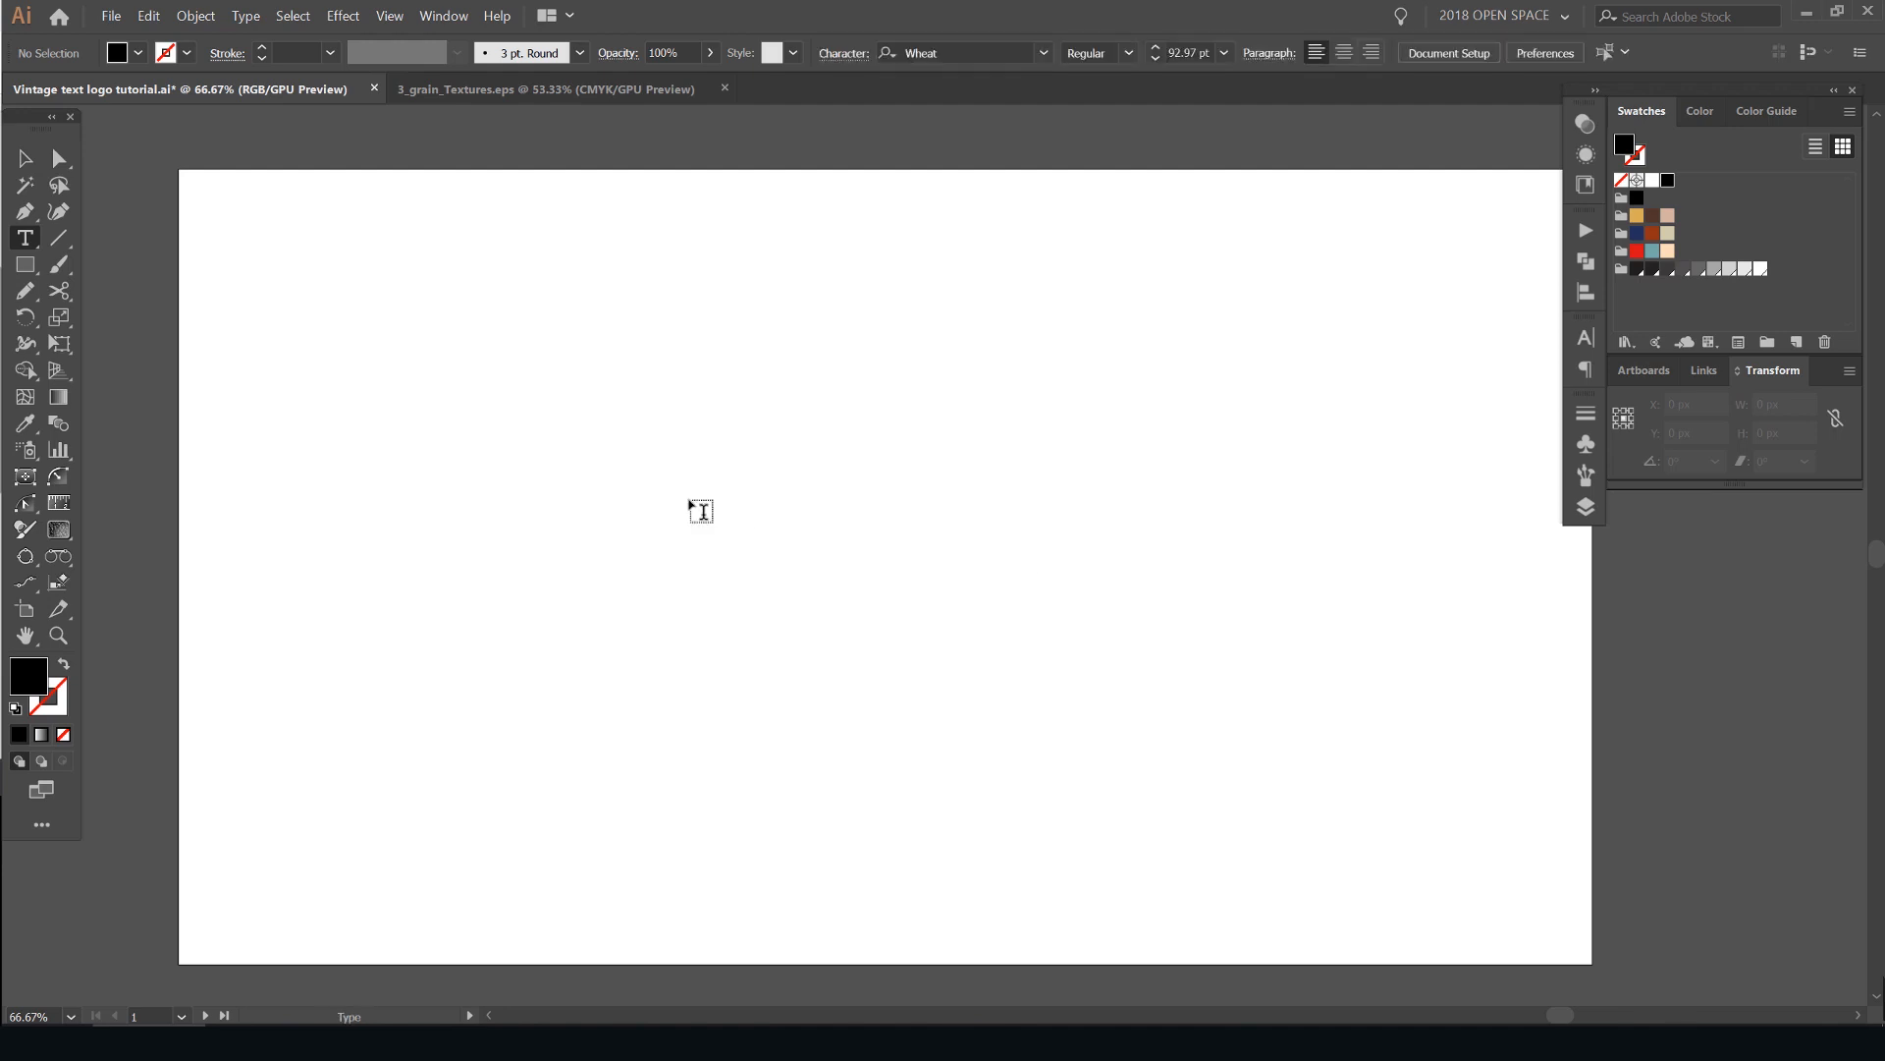
{"action": "left_click", "coordinate": [618, 526]}
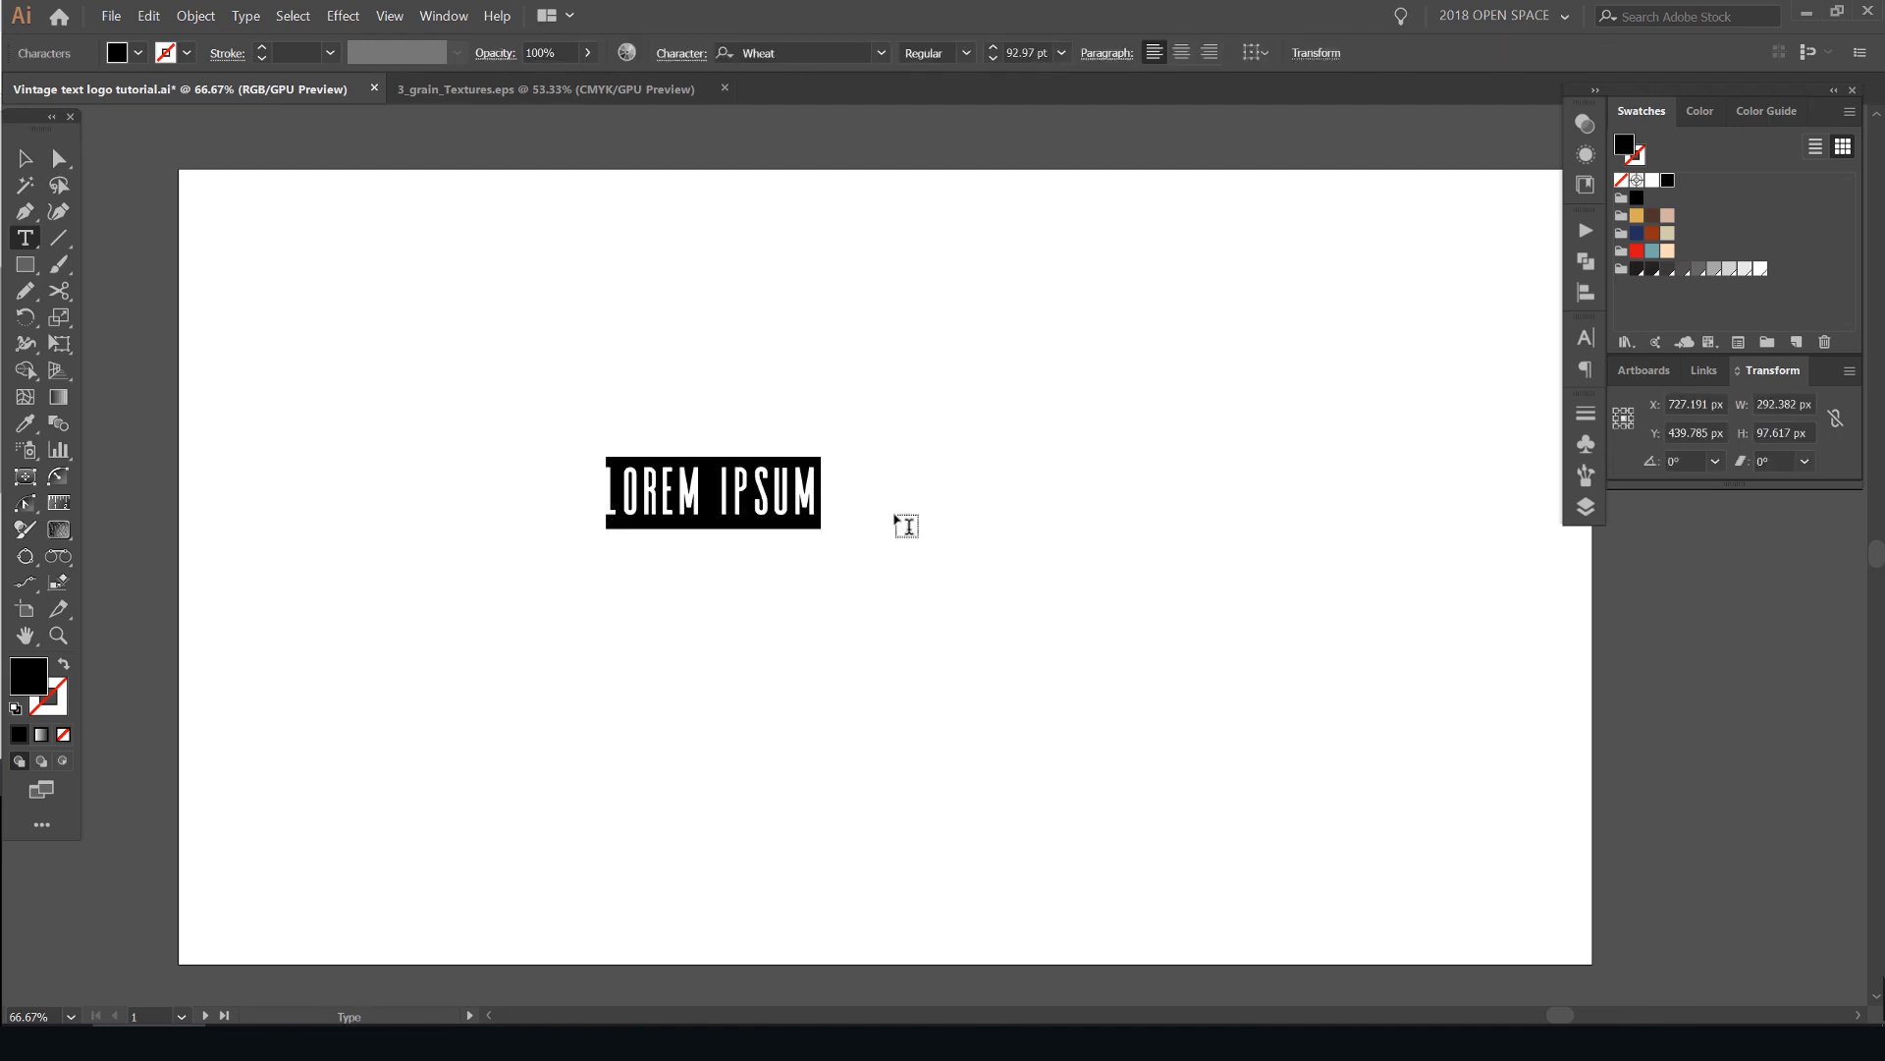
{"action": "type", "text": "HUSTKLE"}
{"action": "key", "text": "BackSpace"}
{"action": "key", "text": "BackSpace"}
{"action": "type", "text": "LE CO."}
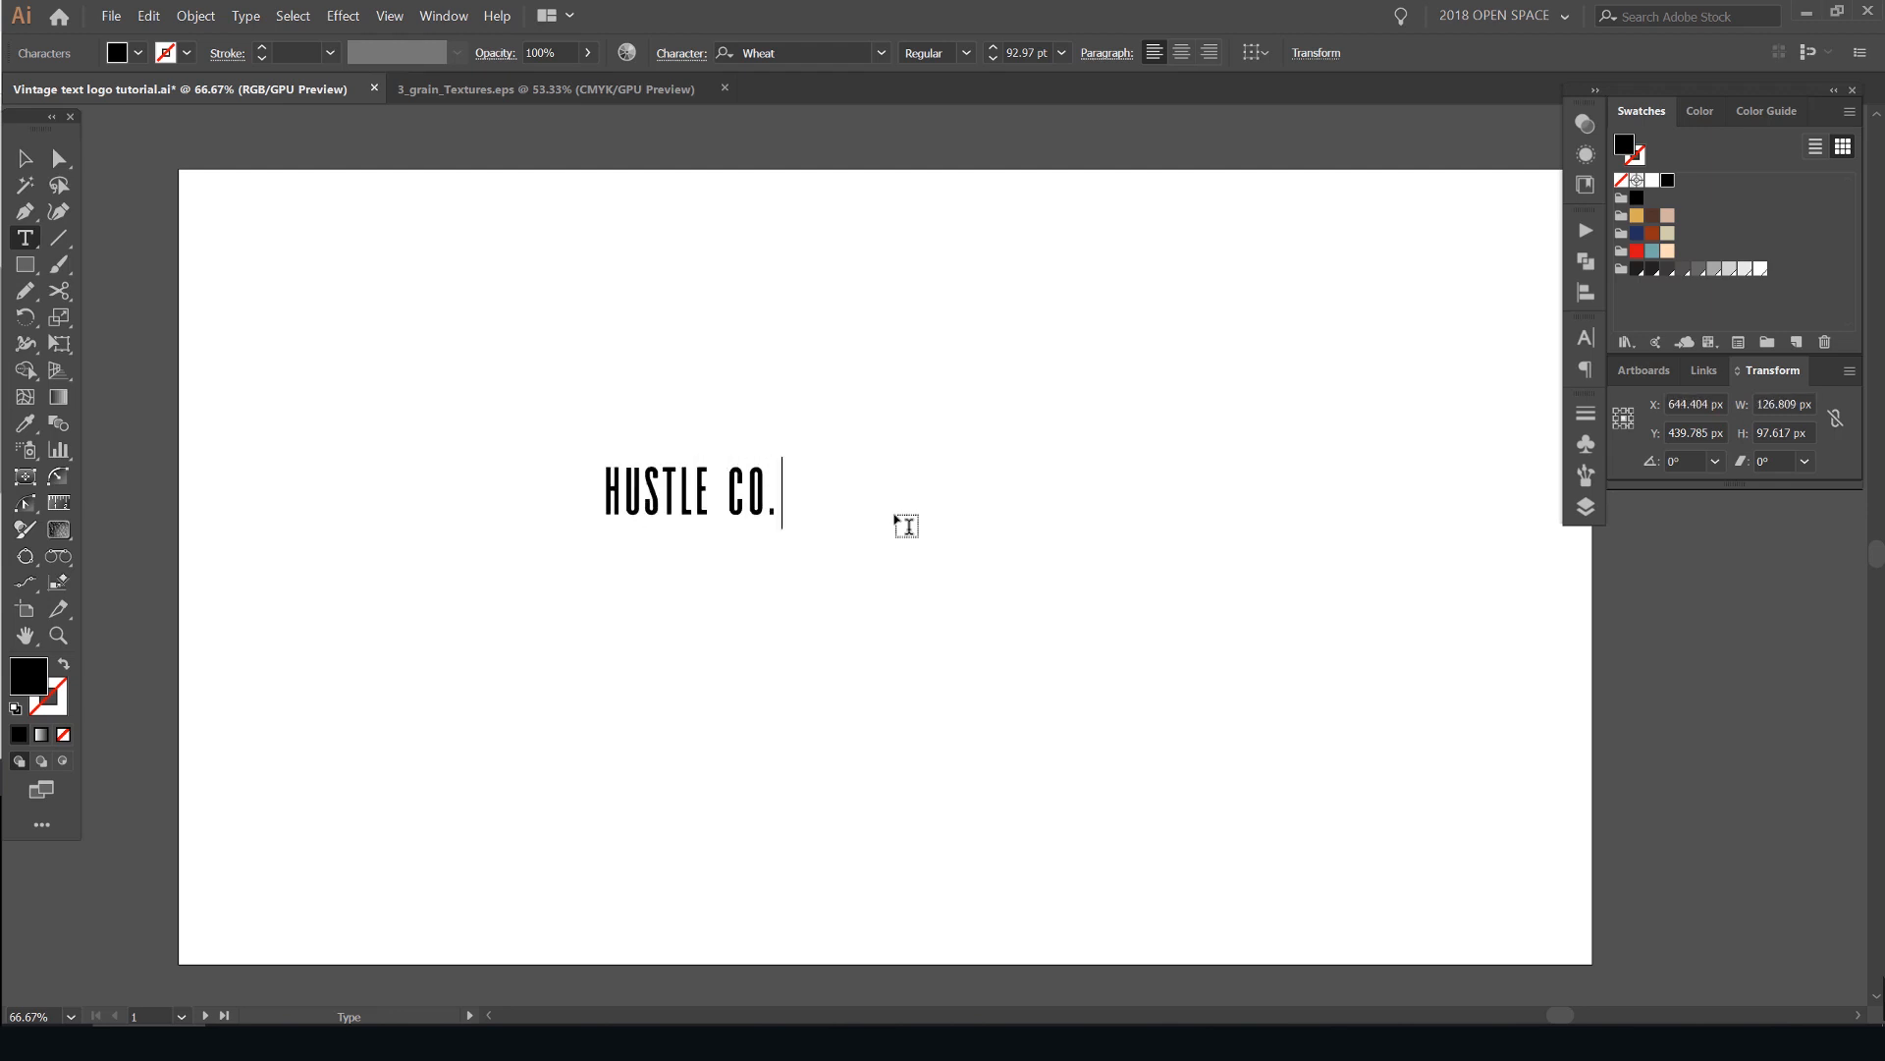
- Enlarge the text to about 283 pt and move it to the middle of the artboard
{"action": "key", "text": "Escape"}
{"action": "key", "text": "ctrl+shift+period"}
{"action": "key", "text": "ctrl+shift+period"}
{"action": "key", "text": "ctrl+shift+period"}
{"action": "key", "text": "ctrl+shift+period"}
{"action": "key", "text": "ctrl+shift+period"}
{"action": "key", "text": "ctrl+shift+period"}
{"action": "key", "text": "ctrl+shift+period"}
{"action": "key", "text": "ctrl+shift+period"}
{"action": "key", "text": "ctrl+shift+period"}
{"action": "key", "text": "ctrl+shift+period"}
{"action": "key", "text": "ctrl+shift+period"}
{"action": "key", "text": "ctrl+shift+period"}
{"action": "key", "text": "ctrl+shift+period"}
{"action": "key", "text": "ctrl+shift+period"}
{"action": "key", "text": "ctrl+shift+period"}
{"action": "key", "text": "ctrl+shift+period"}
{"action": "key", "text": "ctrl+shift+period"}
{"action": "key", "text": "ctrl+shift+period"}
{"action": "key", "text": "ctrl+shift+period"}
{"action": "key", "text": "ctrl+shift+period"}
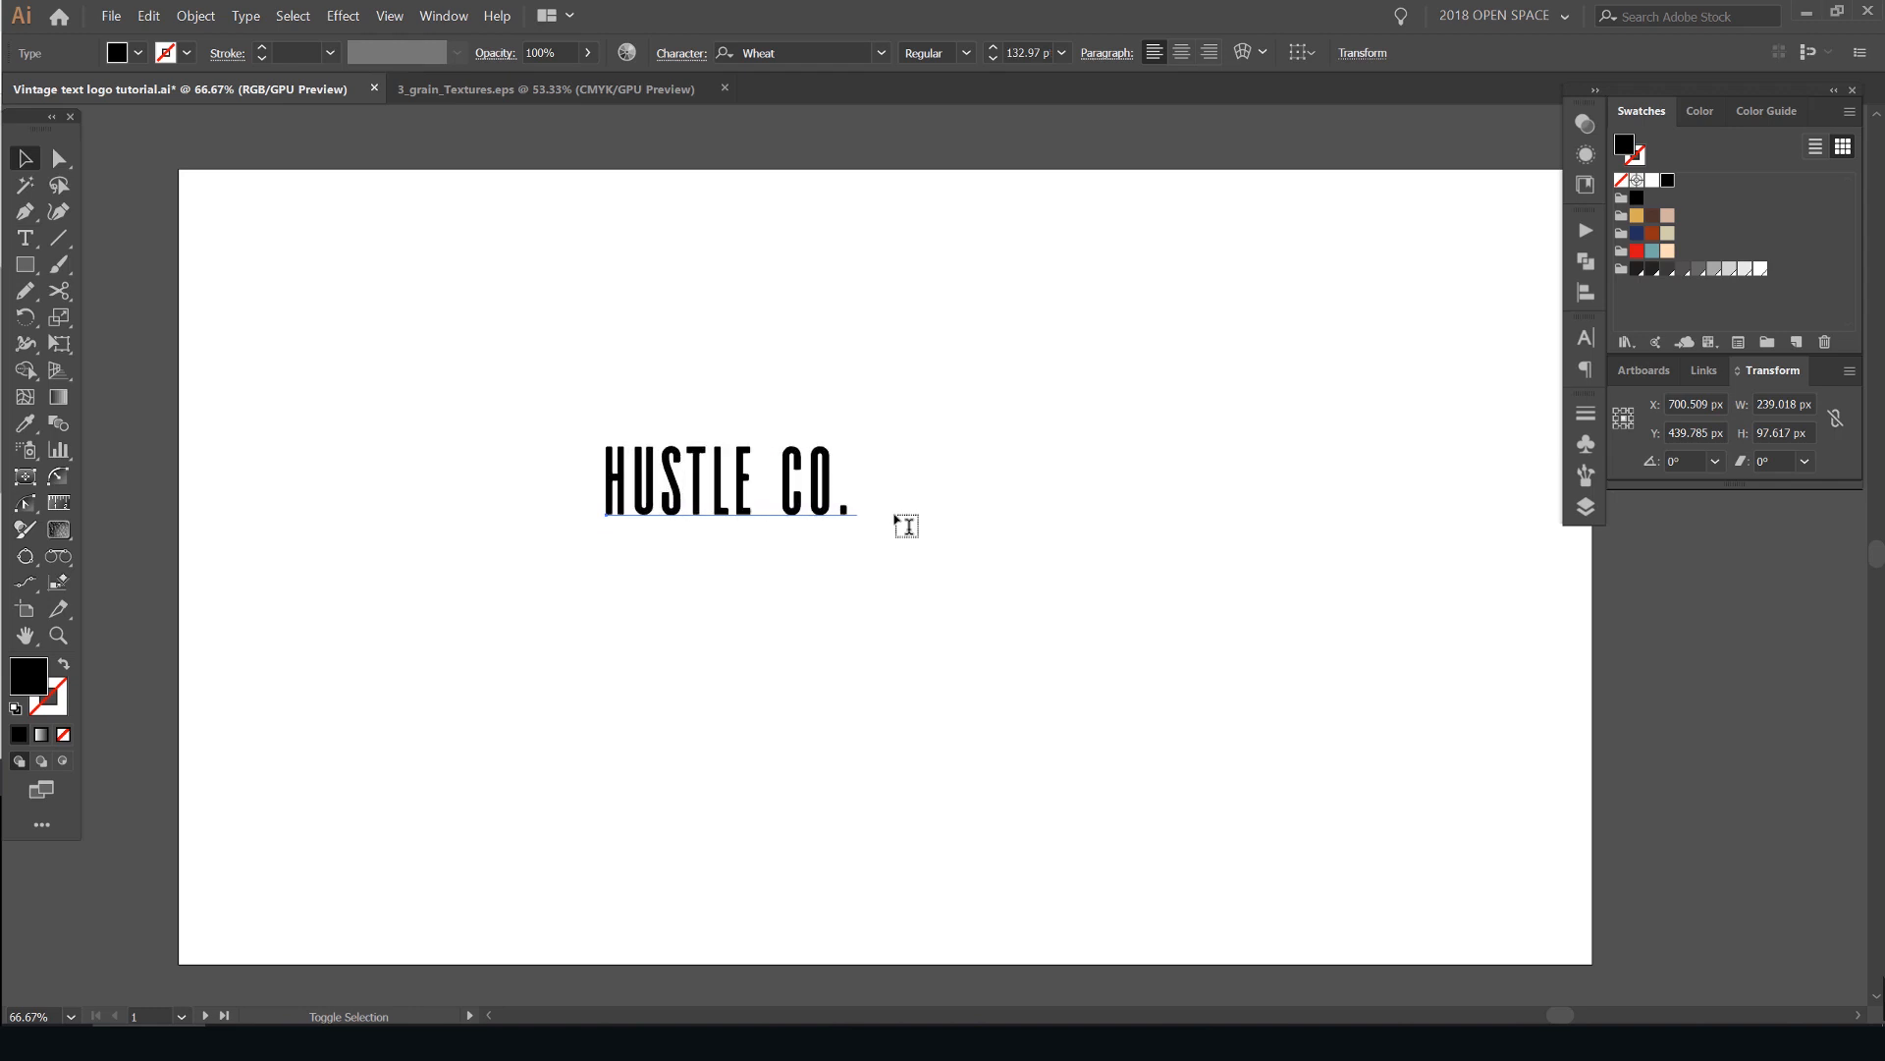
{"action": "key", "text": "ctrl+shift+period"}
{"action": "key", "text": "ctrl+shift+period"}
{"action": "key", "text": "ctrl+shift+period"}
{"action": "key", "text": "ctrl+shift+period"}
{"action": "key", "text": "ctrl+shift+period"}
{"action": "key", "text": "ctrl+shift+period"}
{"action": "key", "text": "ctrl+shift+period"}
{"action": "key", "text": "ctrl+shift+period"}
{"action": "key", "text": "ctrl+shift+period"}
{"action": "key", "text": "ctrl+shift+period"}
{"action": "key", "text": "ctrl+shift+period"}
{"action": "key", "text": "ctrl+shift+period"}
{"action": "key", "text": "ctrl+shift+period"}
{"action": "key", "text": "ctrl+shift+period"}
{"action": "key", "text": "ctrl+shift+period"}
{"action": "key", "text": "ctrl+shift+period"}
{"action": "key", "text": "ctrl+shift+period"}
{"action": "key", "text": "ctrl+shift+period"}
{"action": "key", "text": "ctrl+shift+period"}
{"action": "key", "text": "ctrl+shift+period"}
{"action": "left_click_drag", "start_coordinate": [907, 475], "coordinate": [934, 564]}
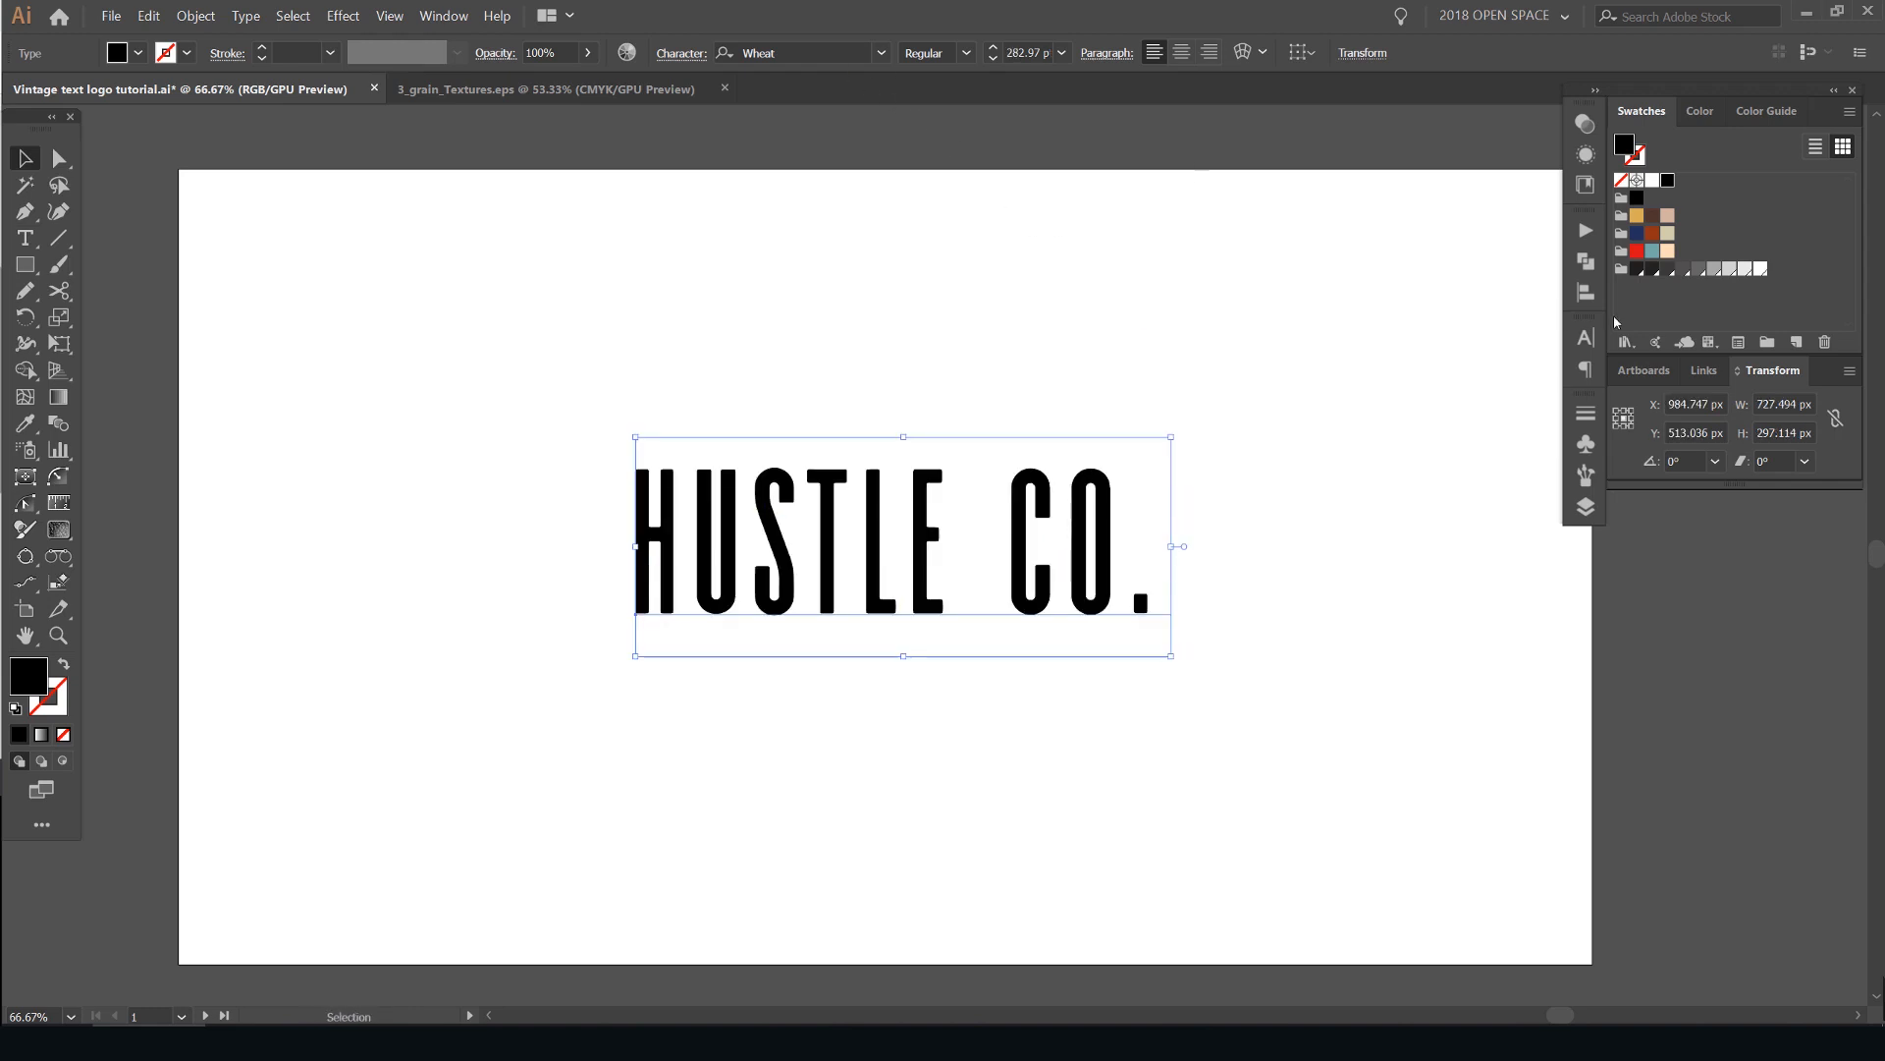
- Change the text's font to Leftfield Brush Regular from the favourite fonts
{"action": "left_click", "coordinate": [1585, 338]}
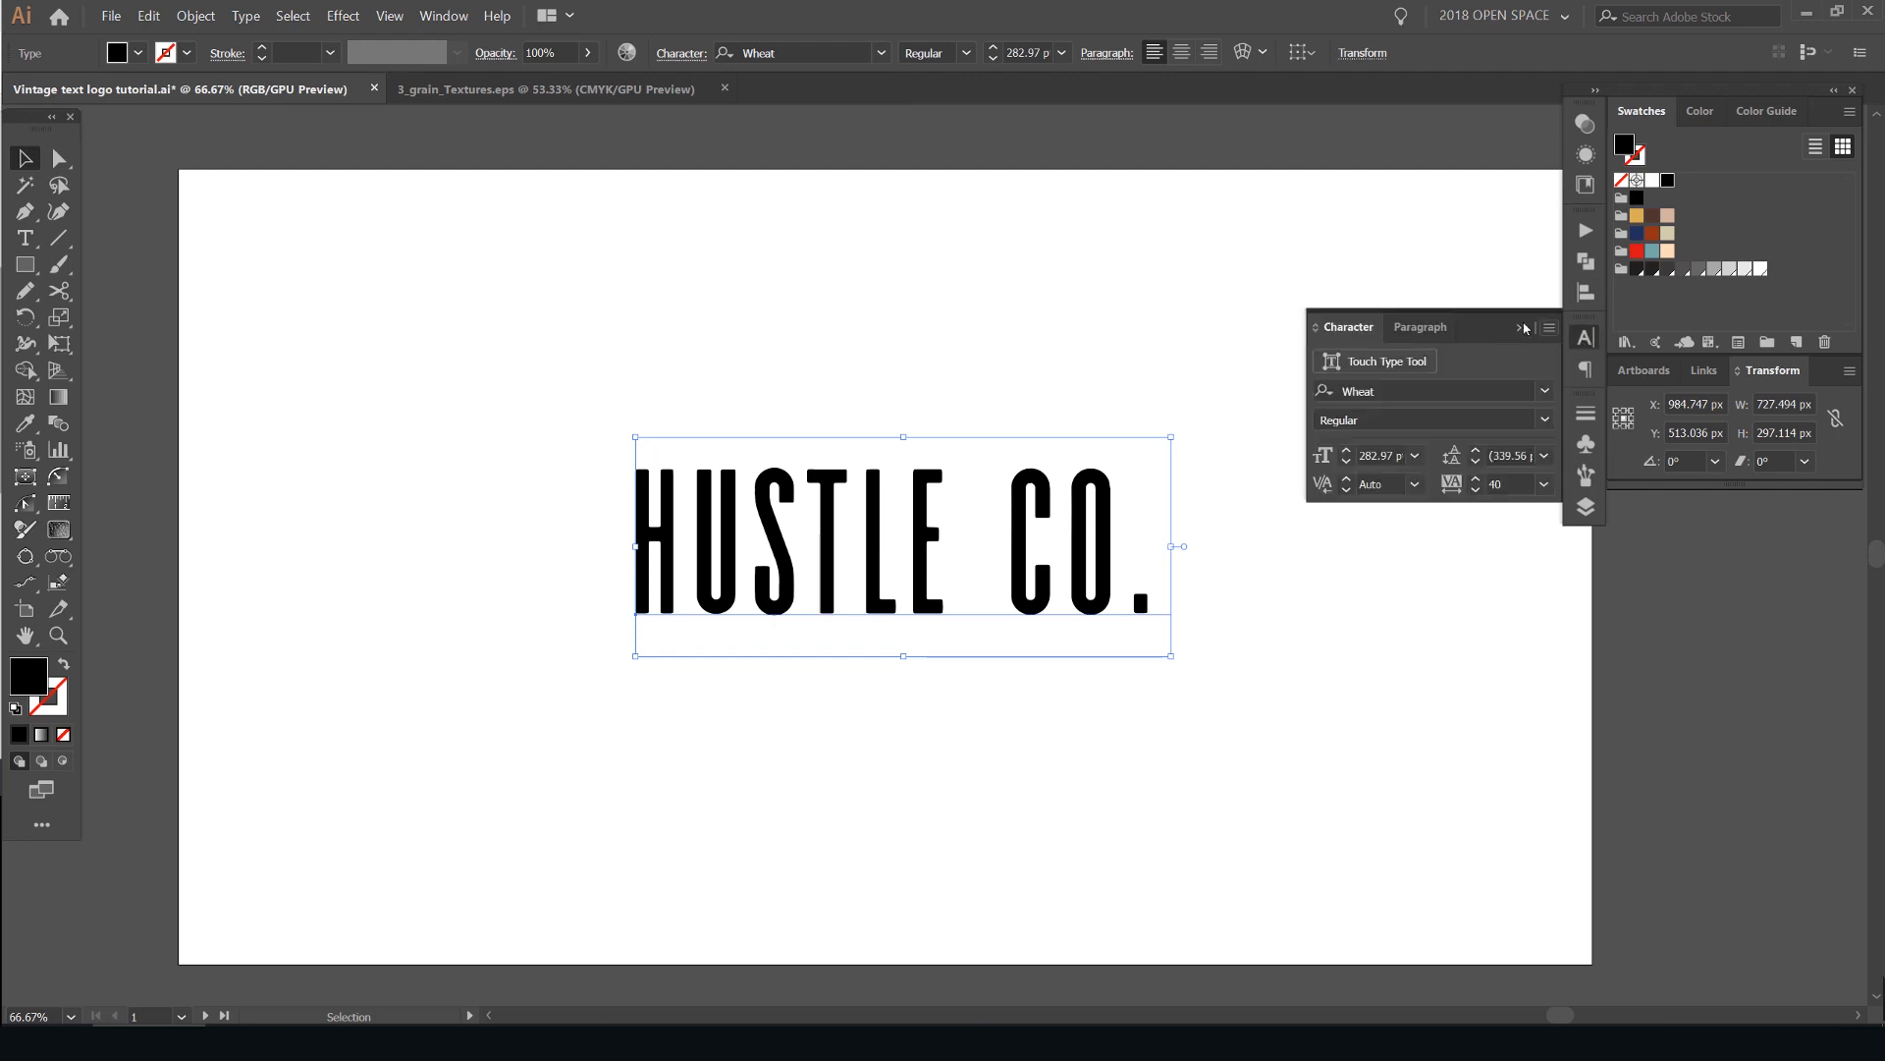
{"action": "left_click", "coordinate": [1547, 390]}
{"action": "left_click", "coordinate": [1181, 246]}
{"action": "left_click", "coordinate": [881, 53]}
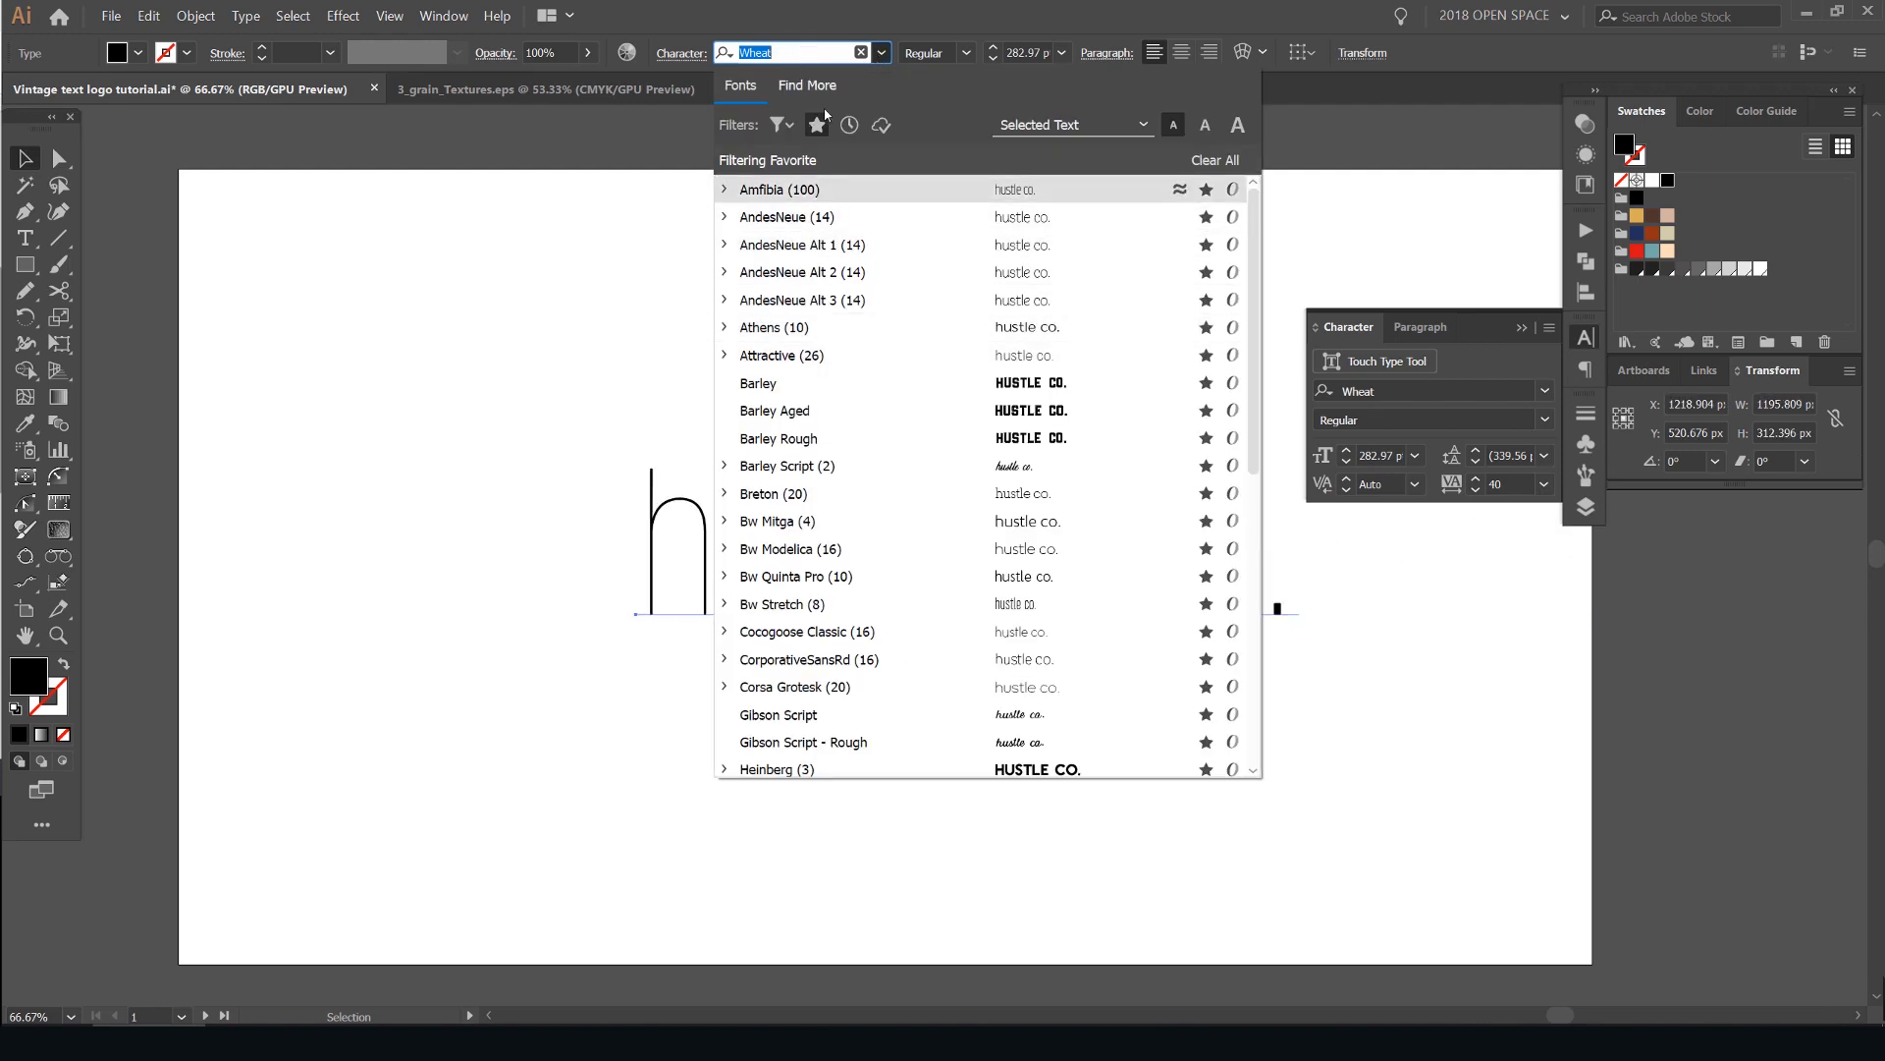
{"action": "scroll", "coordinate": [807, 291], "scroll_direction": "down", "scroll_amount": 10}
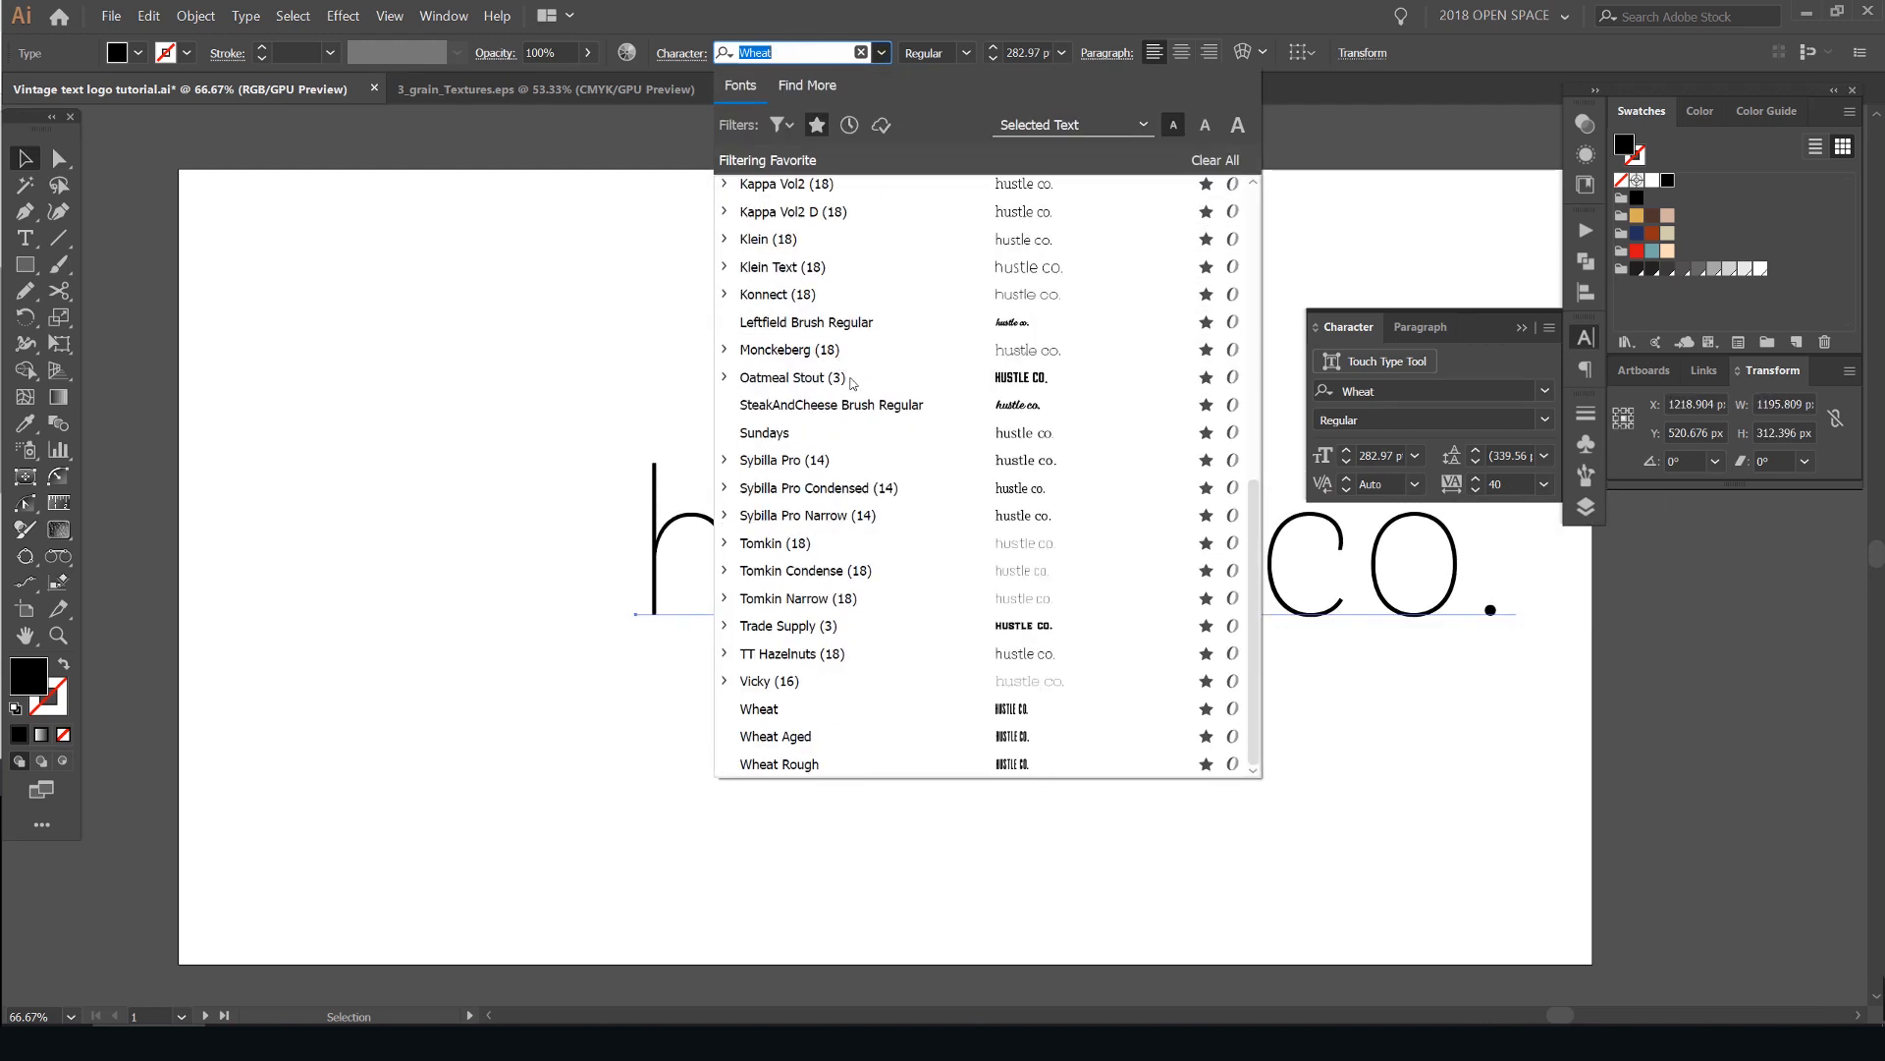
{"action": "left_click", "coordinate": [826, 326]}
- Capitalize the initials of both words so the text reads "Hustle Co."
{"action": "key", "text": "t"}
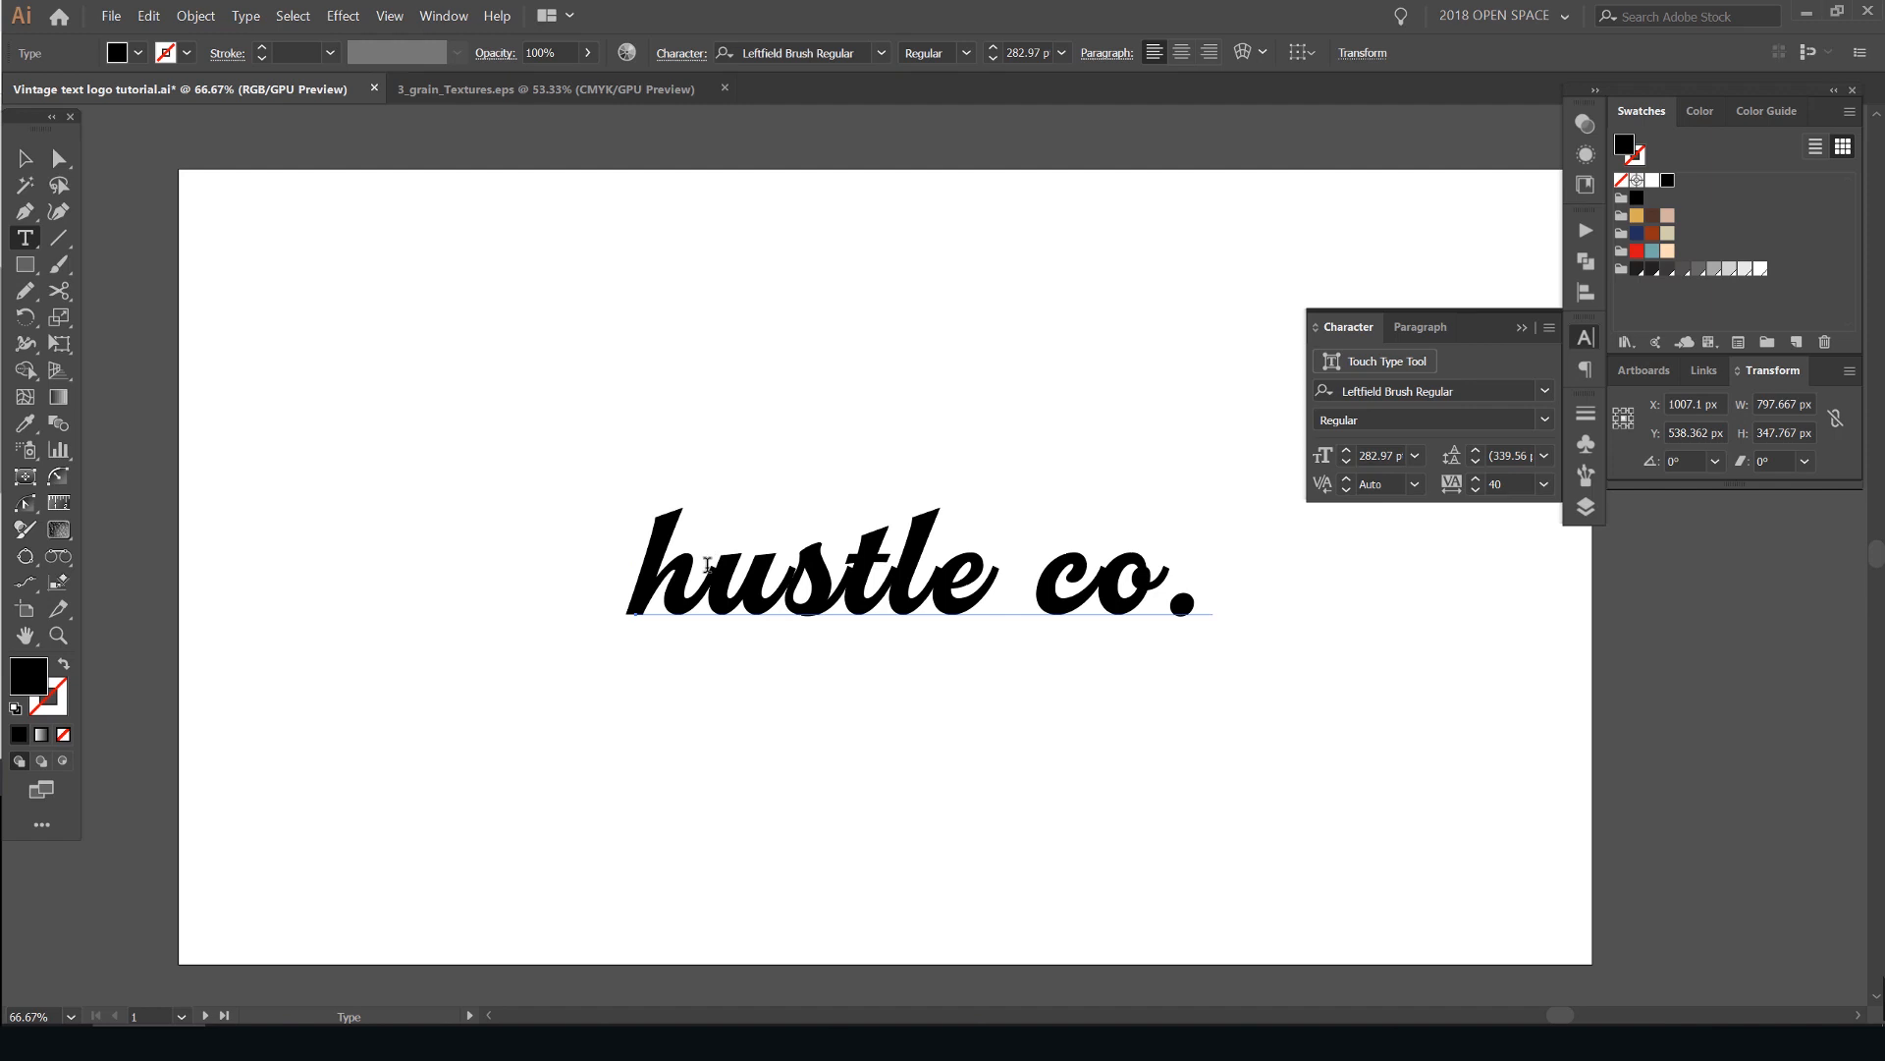
{"action": "left_click_drag", "start_coordinate": [720, 556], "coordinate": [634, 585]}
{"action": "type", "text": "H"}
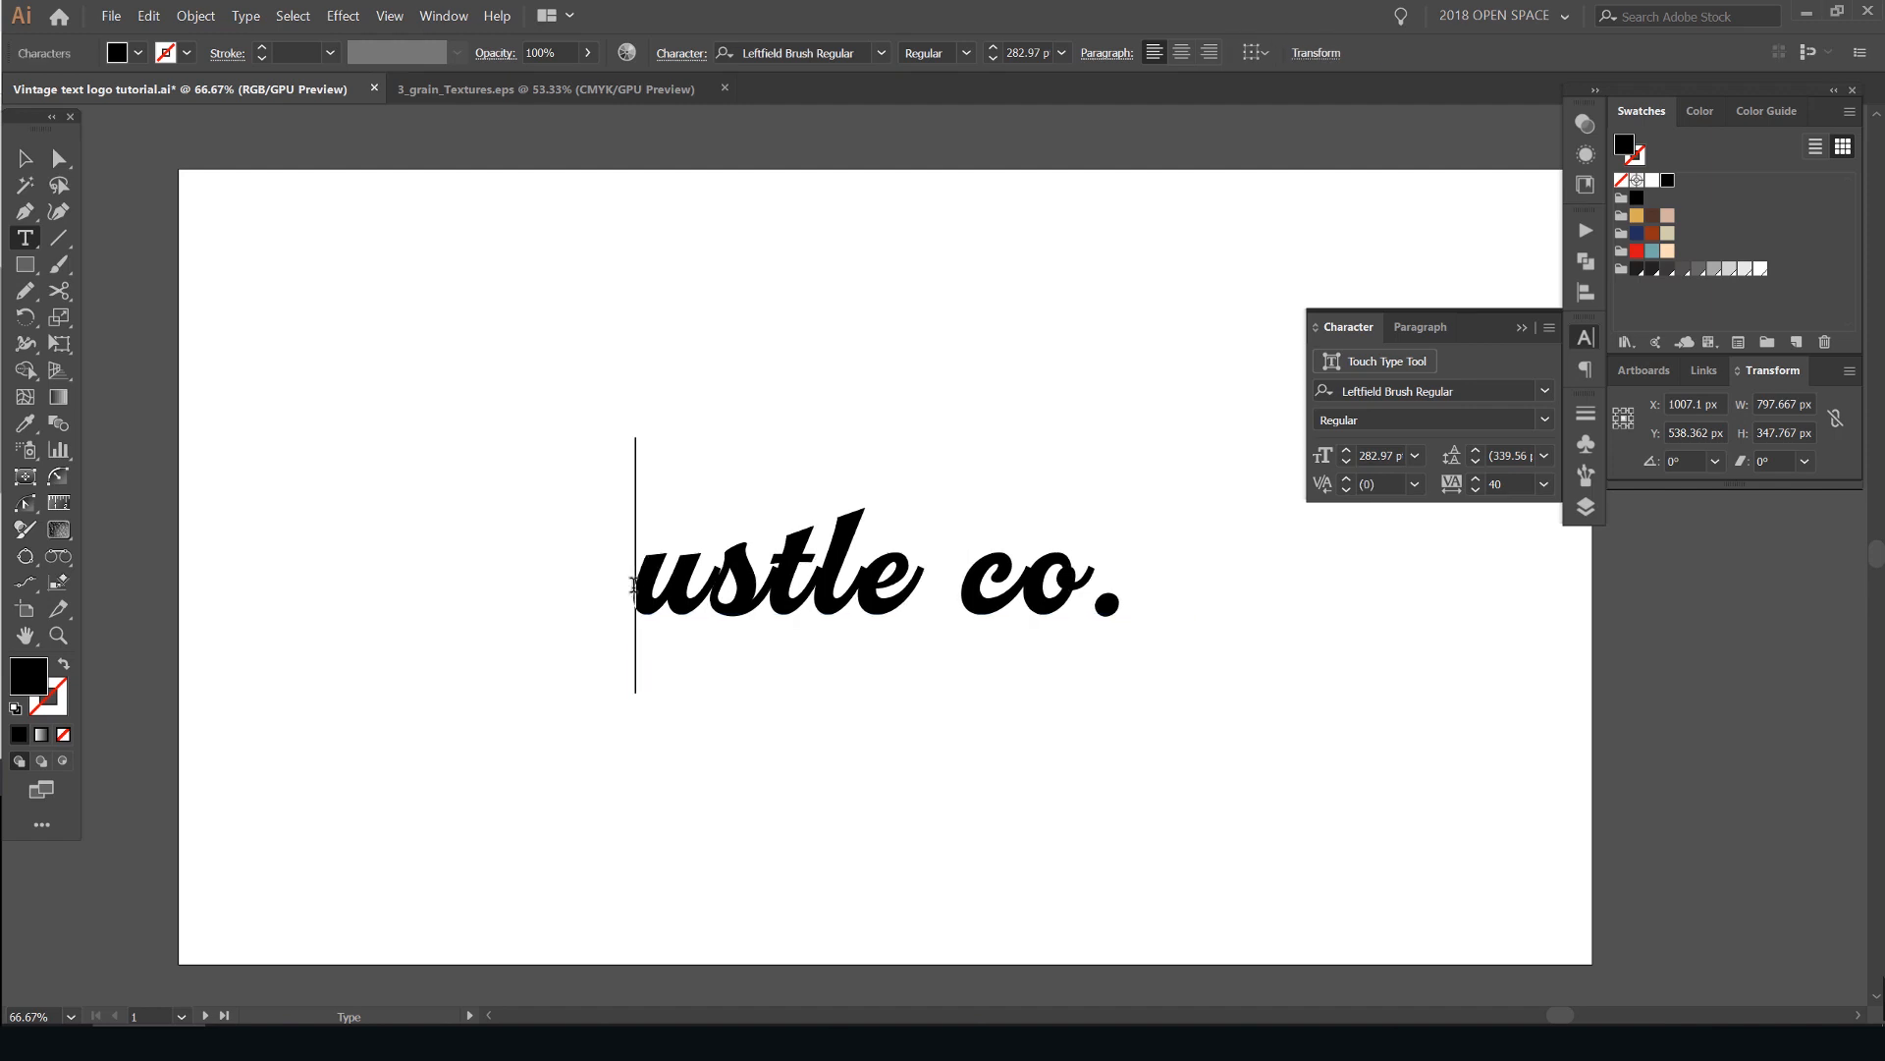
{"action": "left_click_drag", "start_coordinate": [1084, 579], "coordinate": [1151, 579]}
{"action": "key", "text": "BackSpace"}
{"action": "type", "text": "c"}
{"action": "key", "text": "BackSpace"}
{"action": "type", "text": "C"}
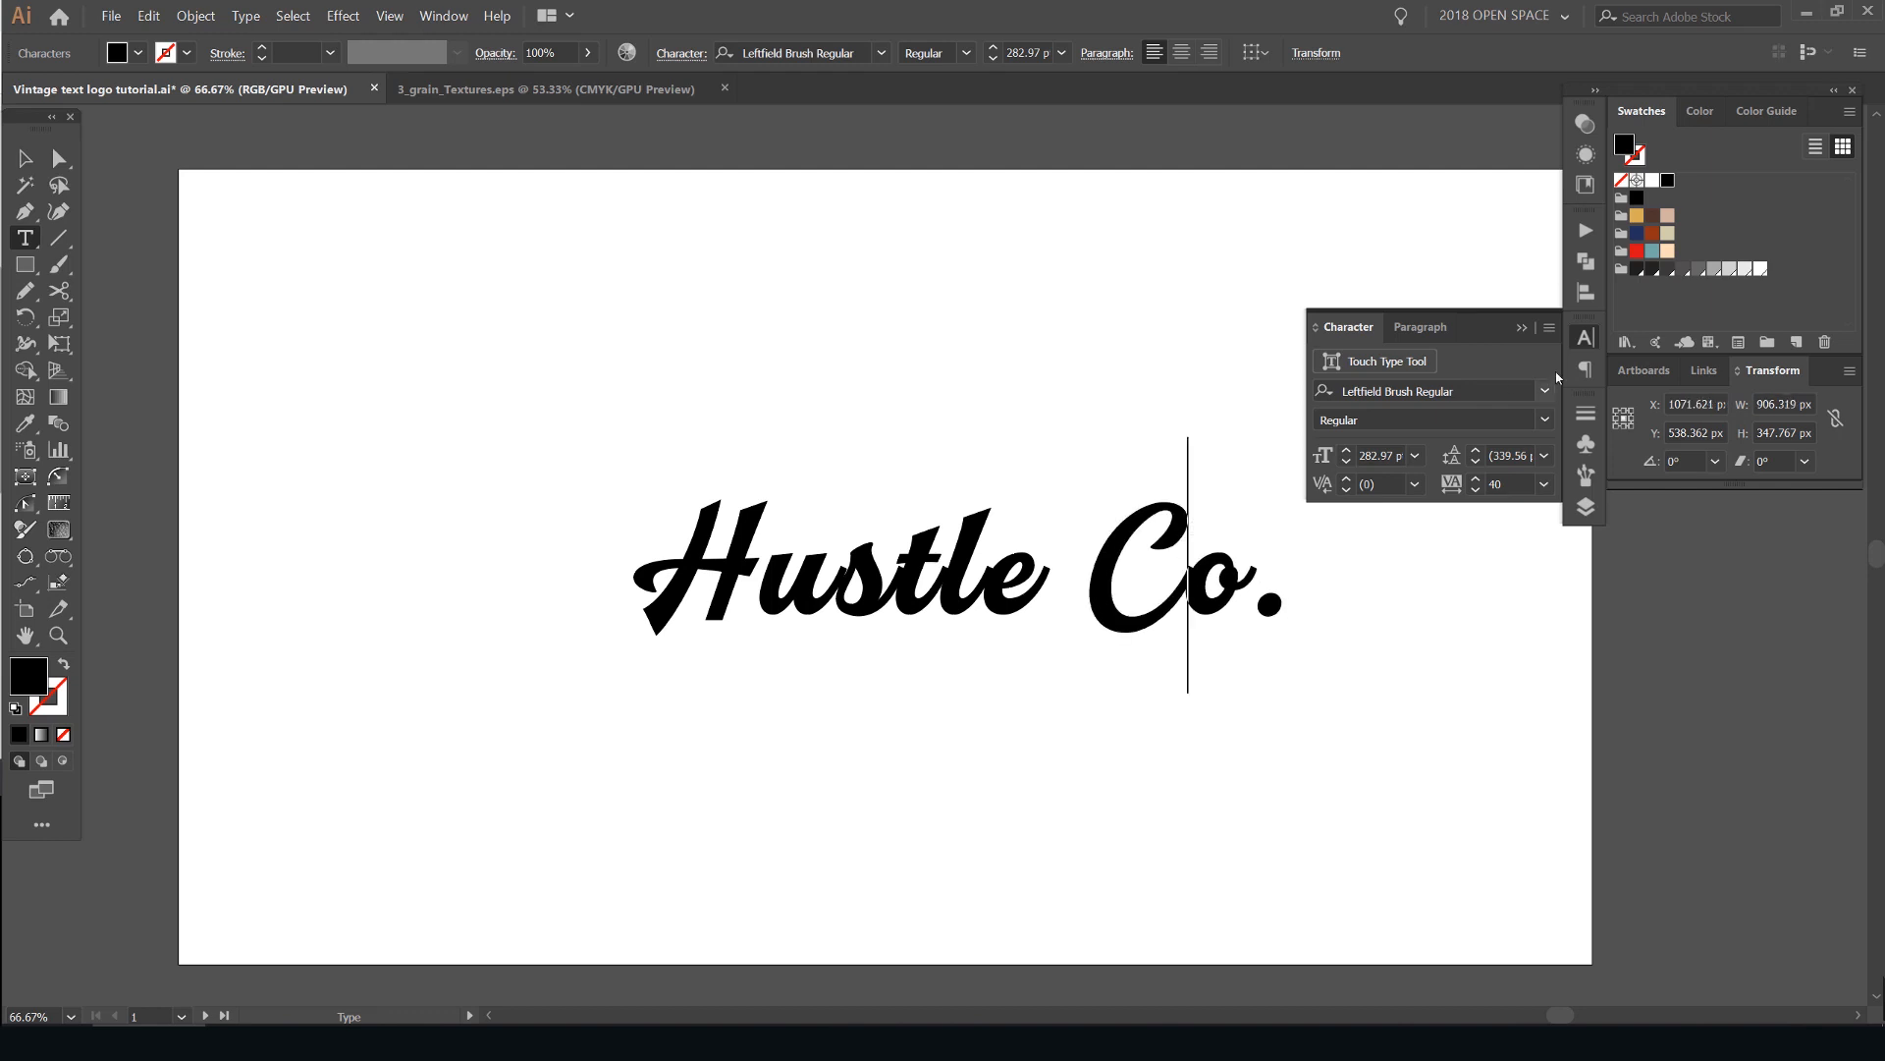
- Move and proportionally enlarge the lettering to about 352 pt, roughly 1127 px wide, across the artboard
{"action": "key", "text": "ctrl+t"}
{"action": "left_click", "coordinate": [25, 158]}
{"action": "left_click_drag", "start_coordinate": [1046, 579], "coordinate": [962, 531]}
{"action": "left_click_drag", "start_coordinate": [1221, 516], "coordinate": [1302, 498]}
{"action": "left_click_drag", "start_coordinate": [1048, 544], "coordinate": [1092, 302]}
{"action": "left_click", "coordinate": [1107, 294]}
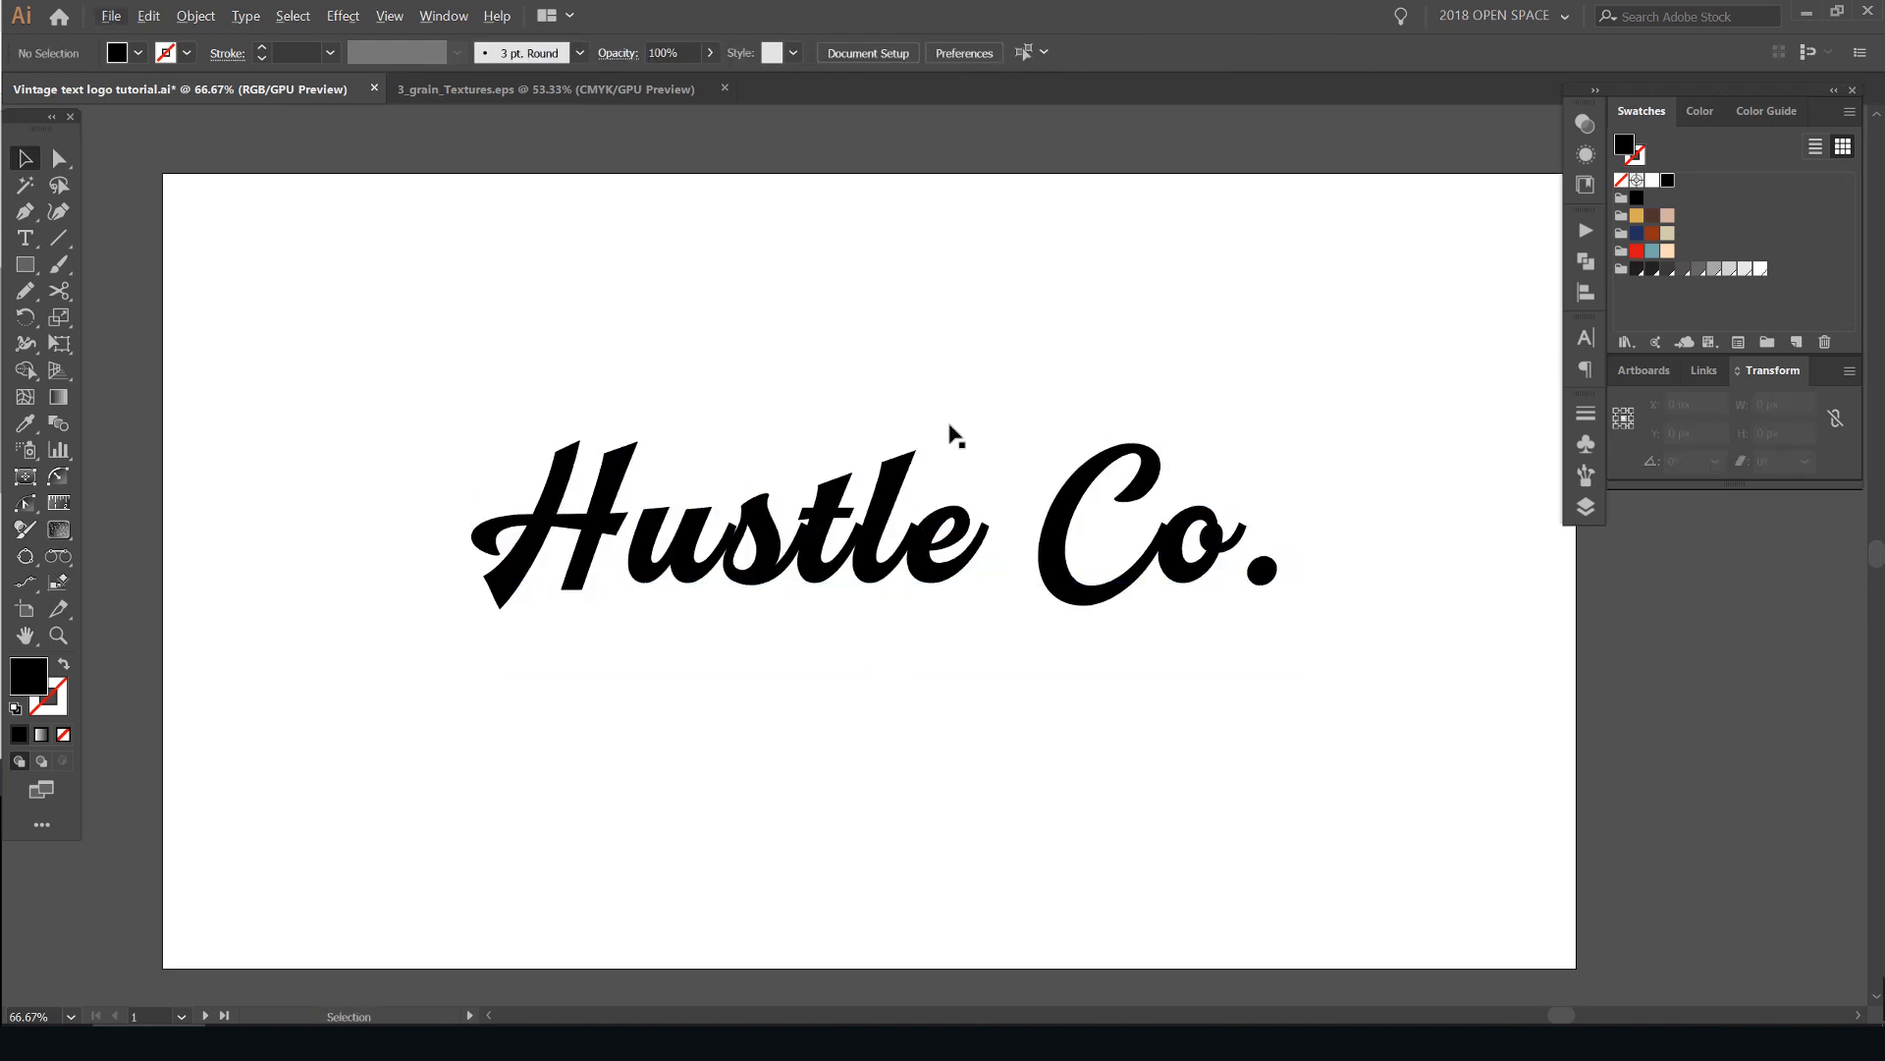
- Tighten the tracking of the "Hustle Co." text so the script letters connect
{"action": "scroll", "coordinate": [937, 440], "scroll_direction": "up", "scroll_amount": 1}
{"action": "left_click", "coordinate": [872, 526]}
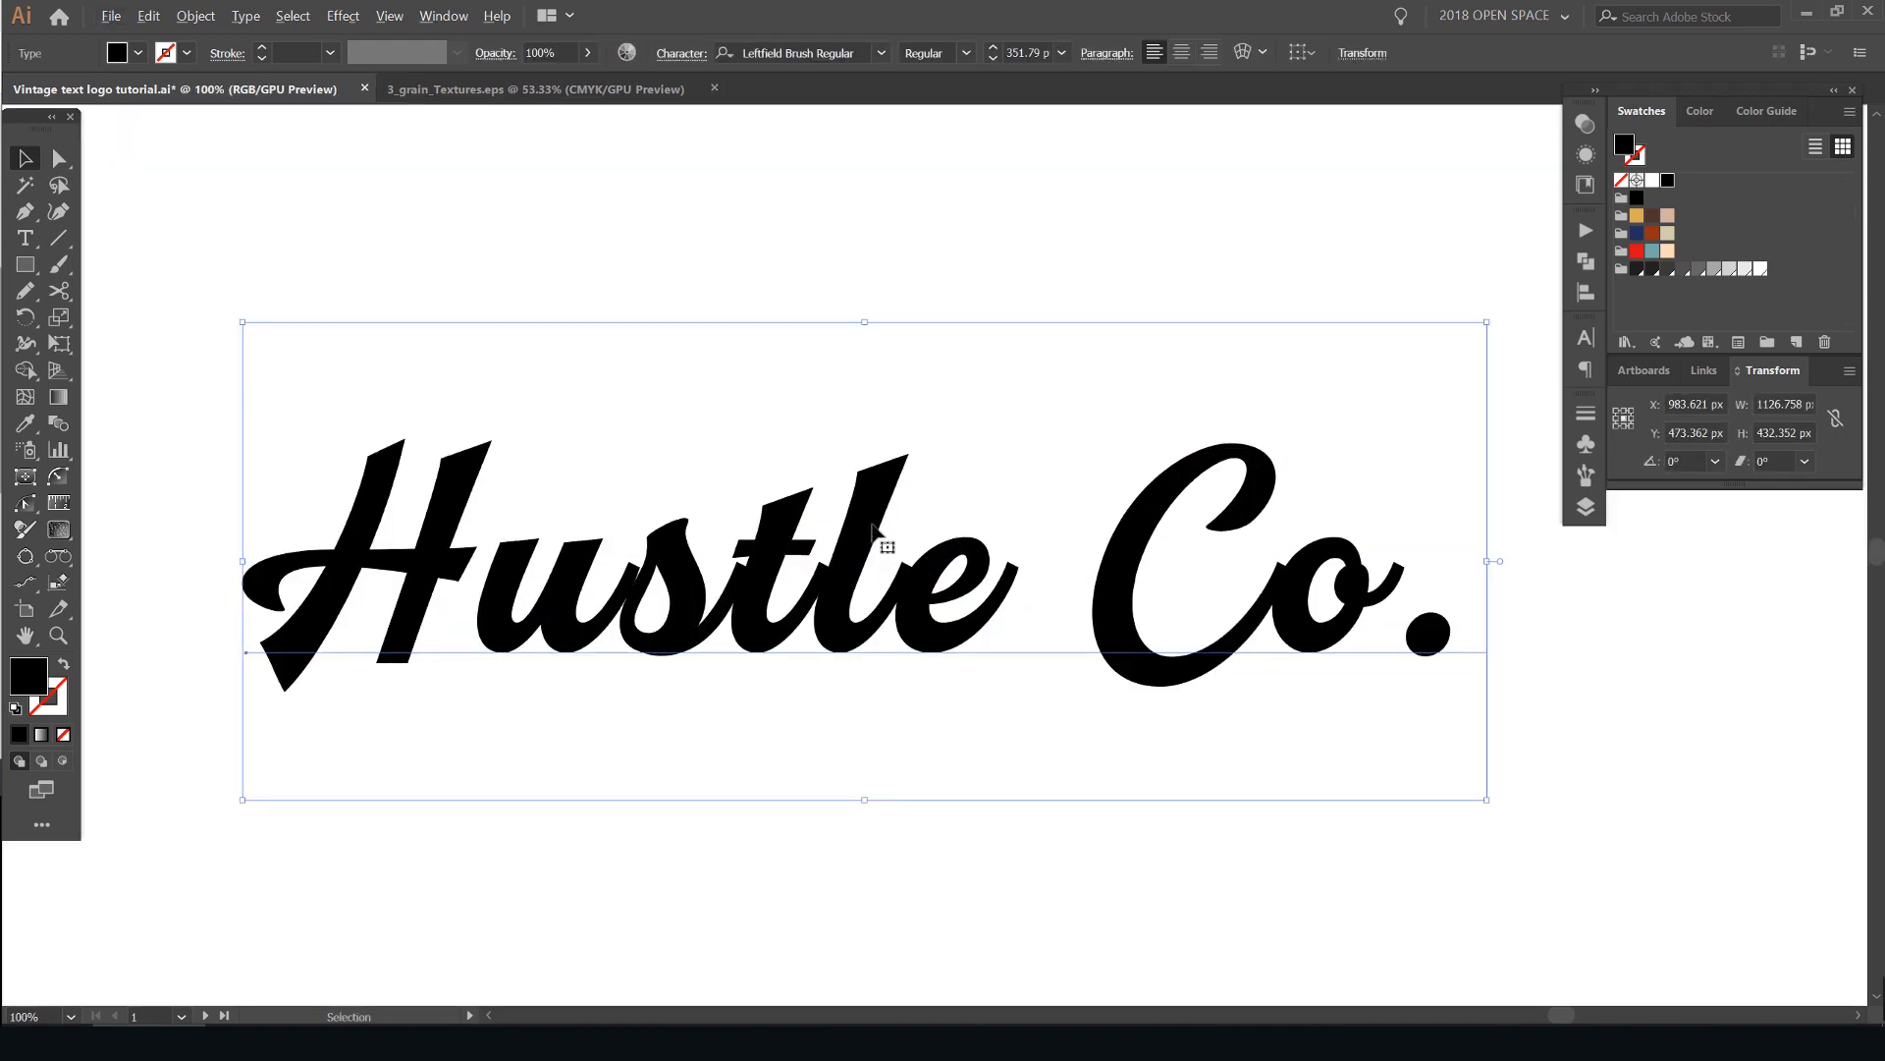
{"action": "key", "text": "alt+Left"}
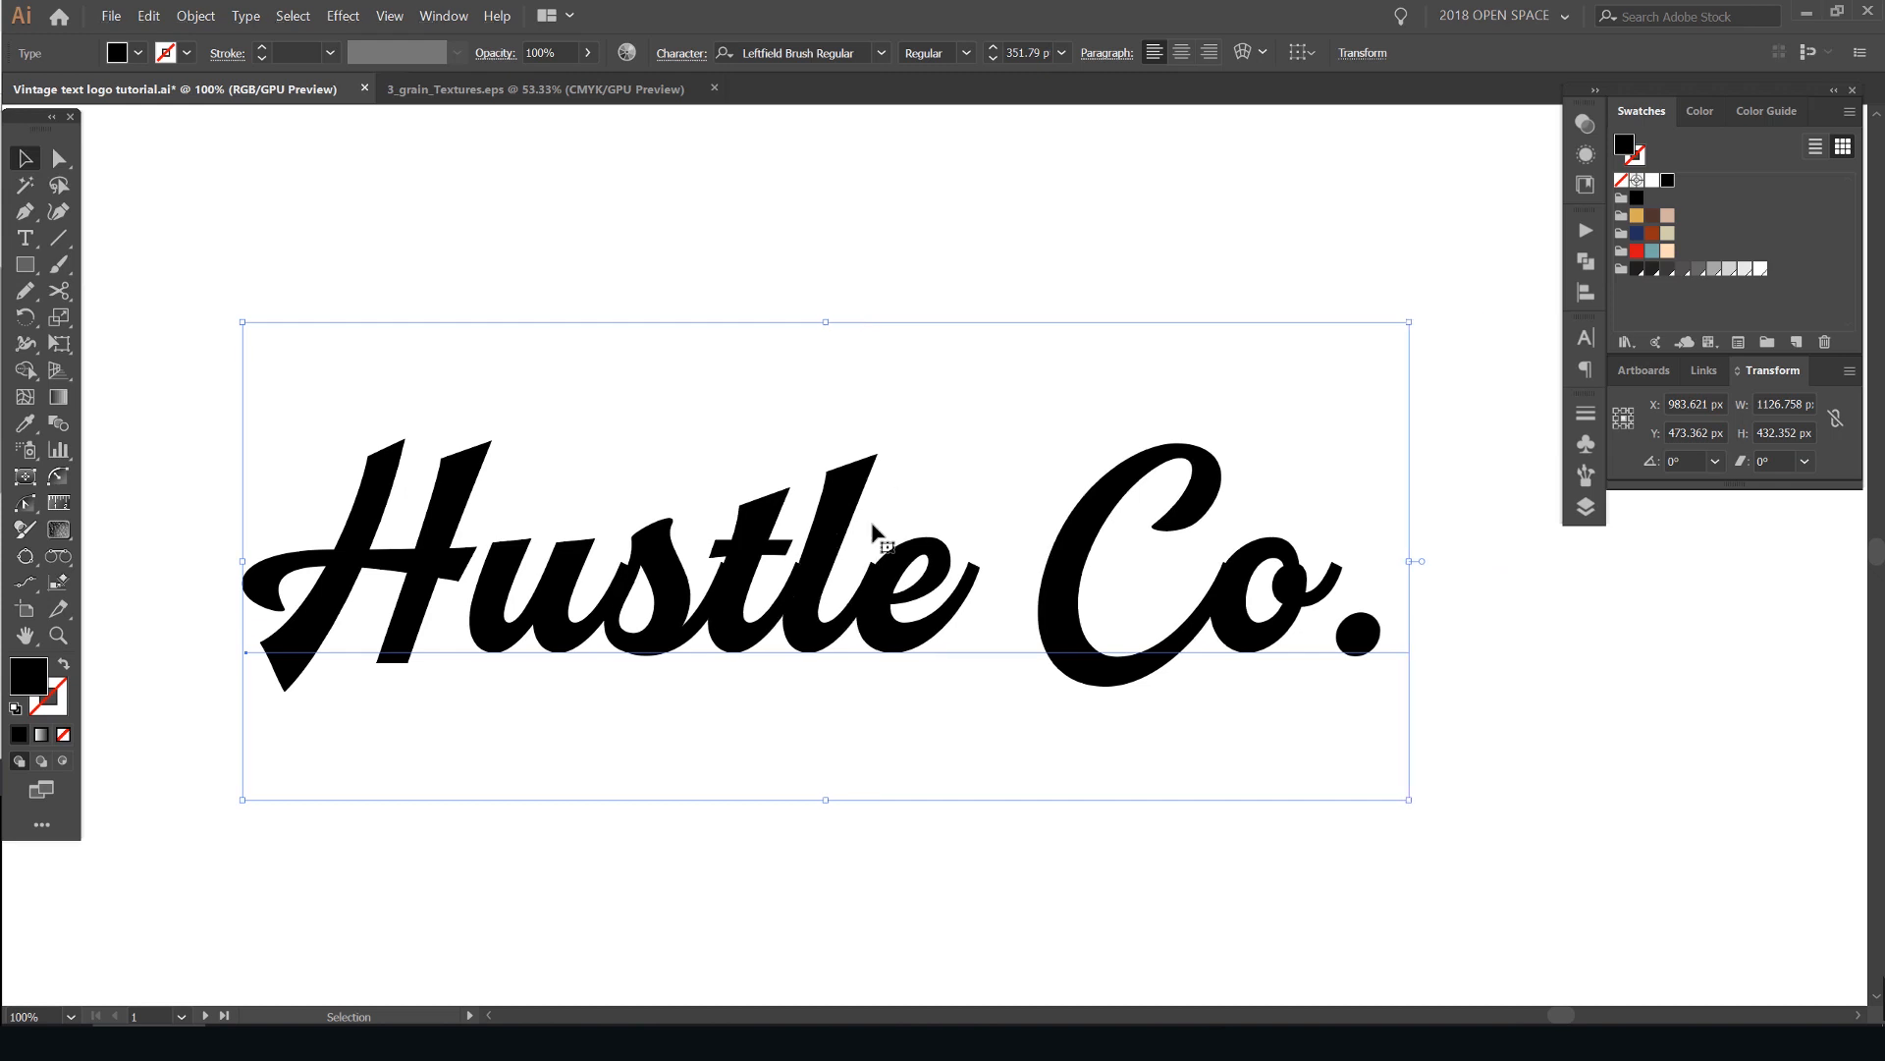
{"action": "key", "text": "alt+Left"}
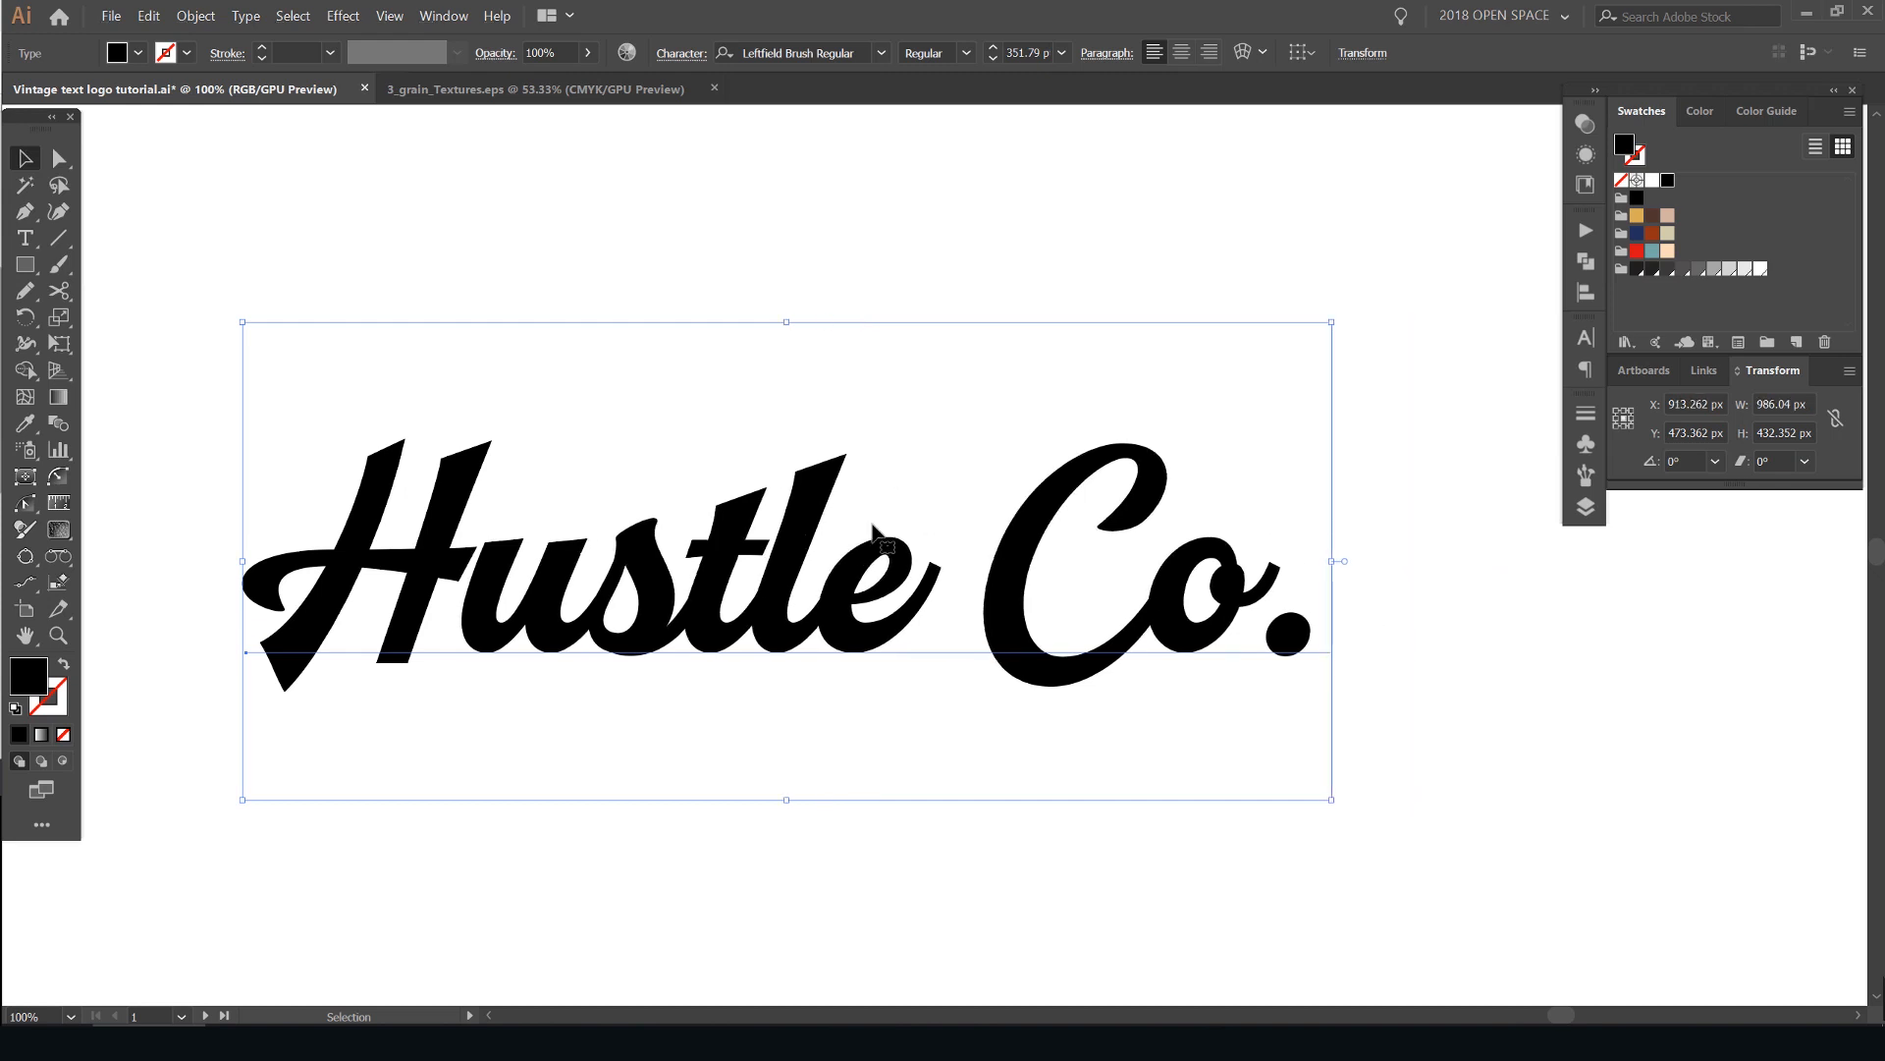
- Scale the tightened "Hustle Co." text up to about 403 pt
{"action": "scroll", "coordinate": [901, 484], "scroll_direction": "down", "scroll_amount": 3}
{"action": "left_click_drag", "start_coordinate": [1051, 488], "coordinate": [1173, 488]}
{"action": "scroll", "coordinate": [911, 547], "scroll_direction": "up", "scroll_amount": 1}
{"action": "scroll", "coordinate": [1167, 491], "scroll_direction": "down", "scroll_amount": 1}
{"action": "left_click", "coordinate": [1233, 468]}
{"action": "scroll", "coordinate": [1141, 488], "scroll_direction": "up", "scroll_amount": 3}
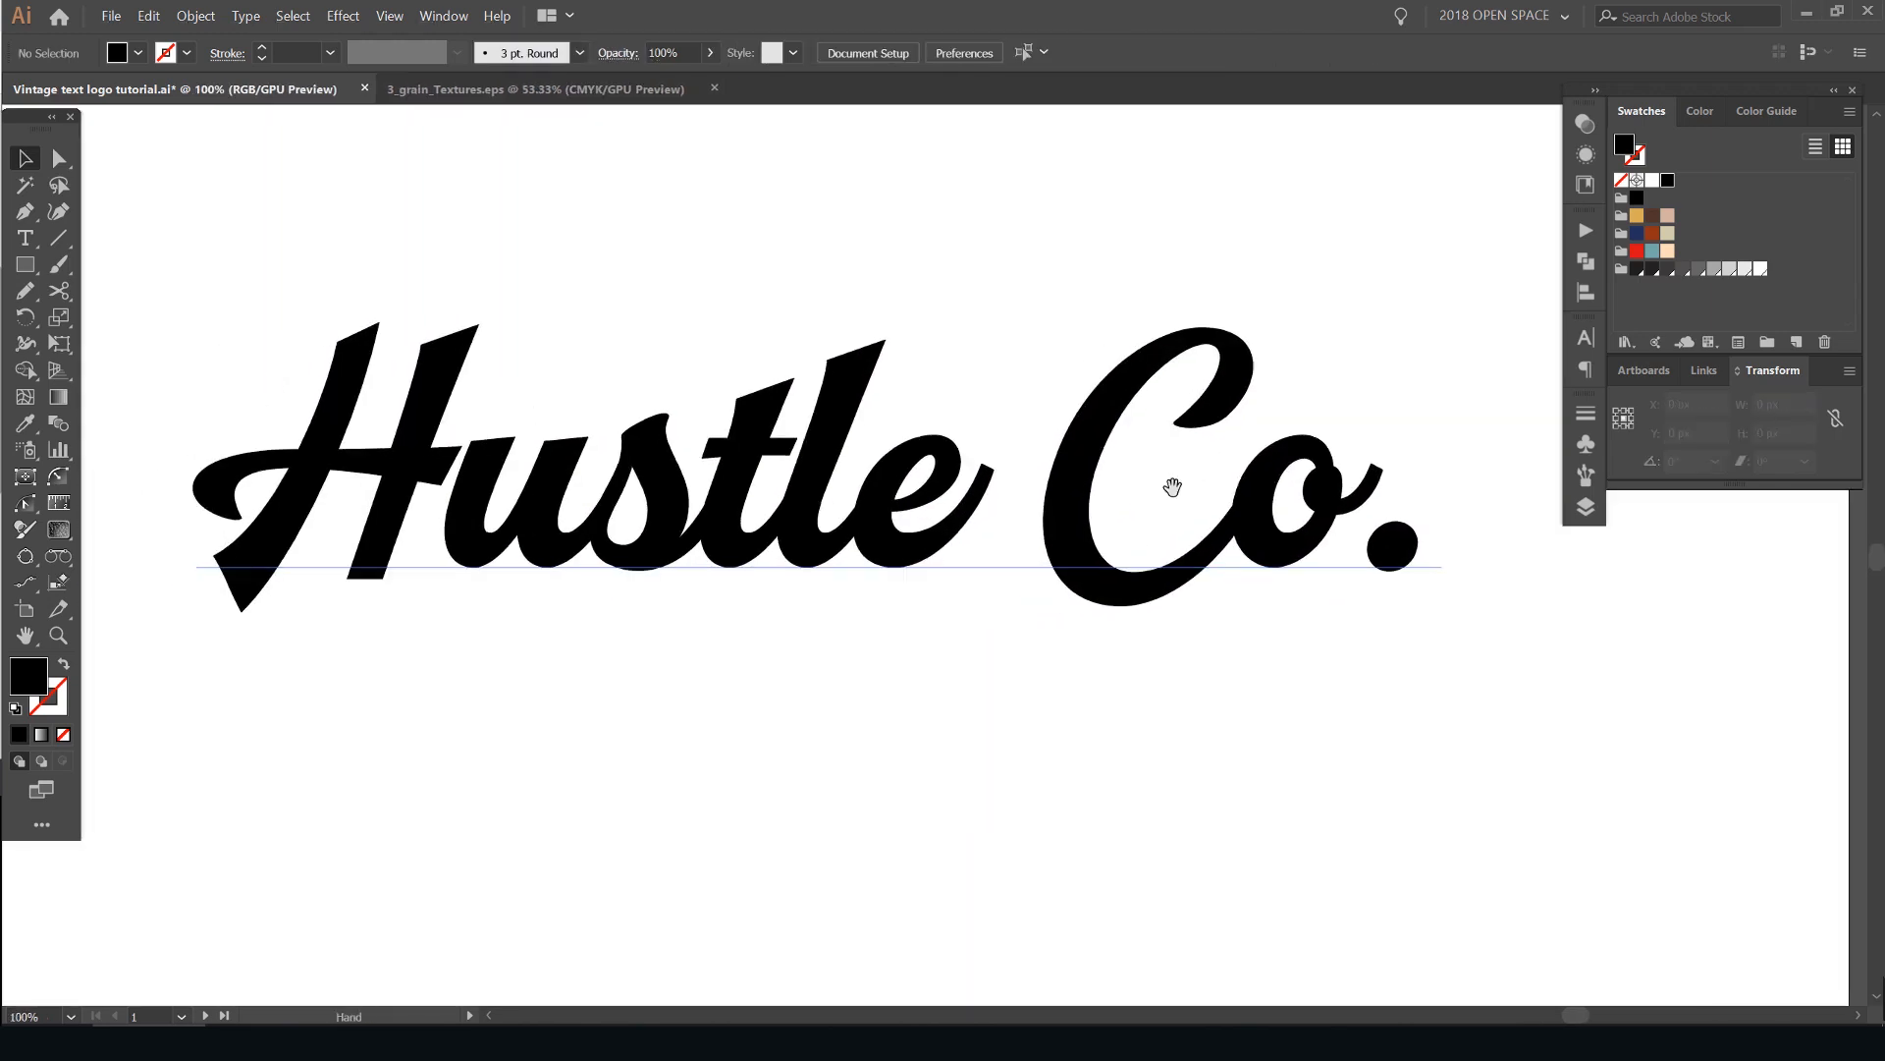
- Delete the space between "Hustle" and "Co." and reposition the joined text near the artboard's centre
{"action": "scroll", "coordinate": [1116, 510], "scroll_direction": "down", "scroll_amount": 1}
{"action": "double_click", "coordinate": [1080, 506]}
{"action": "type", "text": "t"}
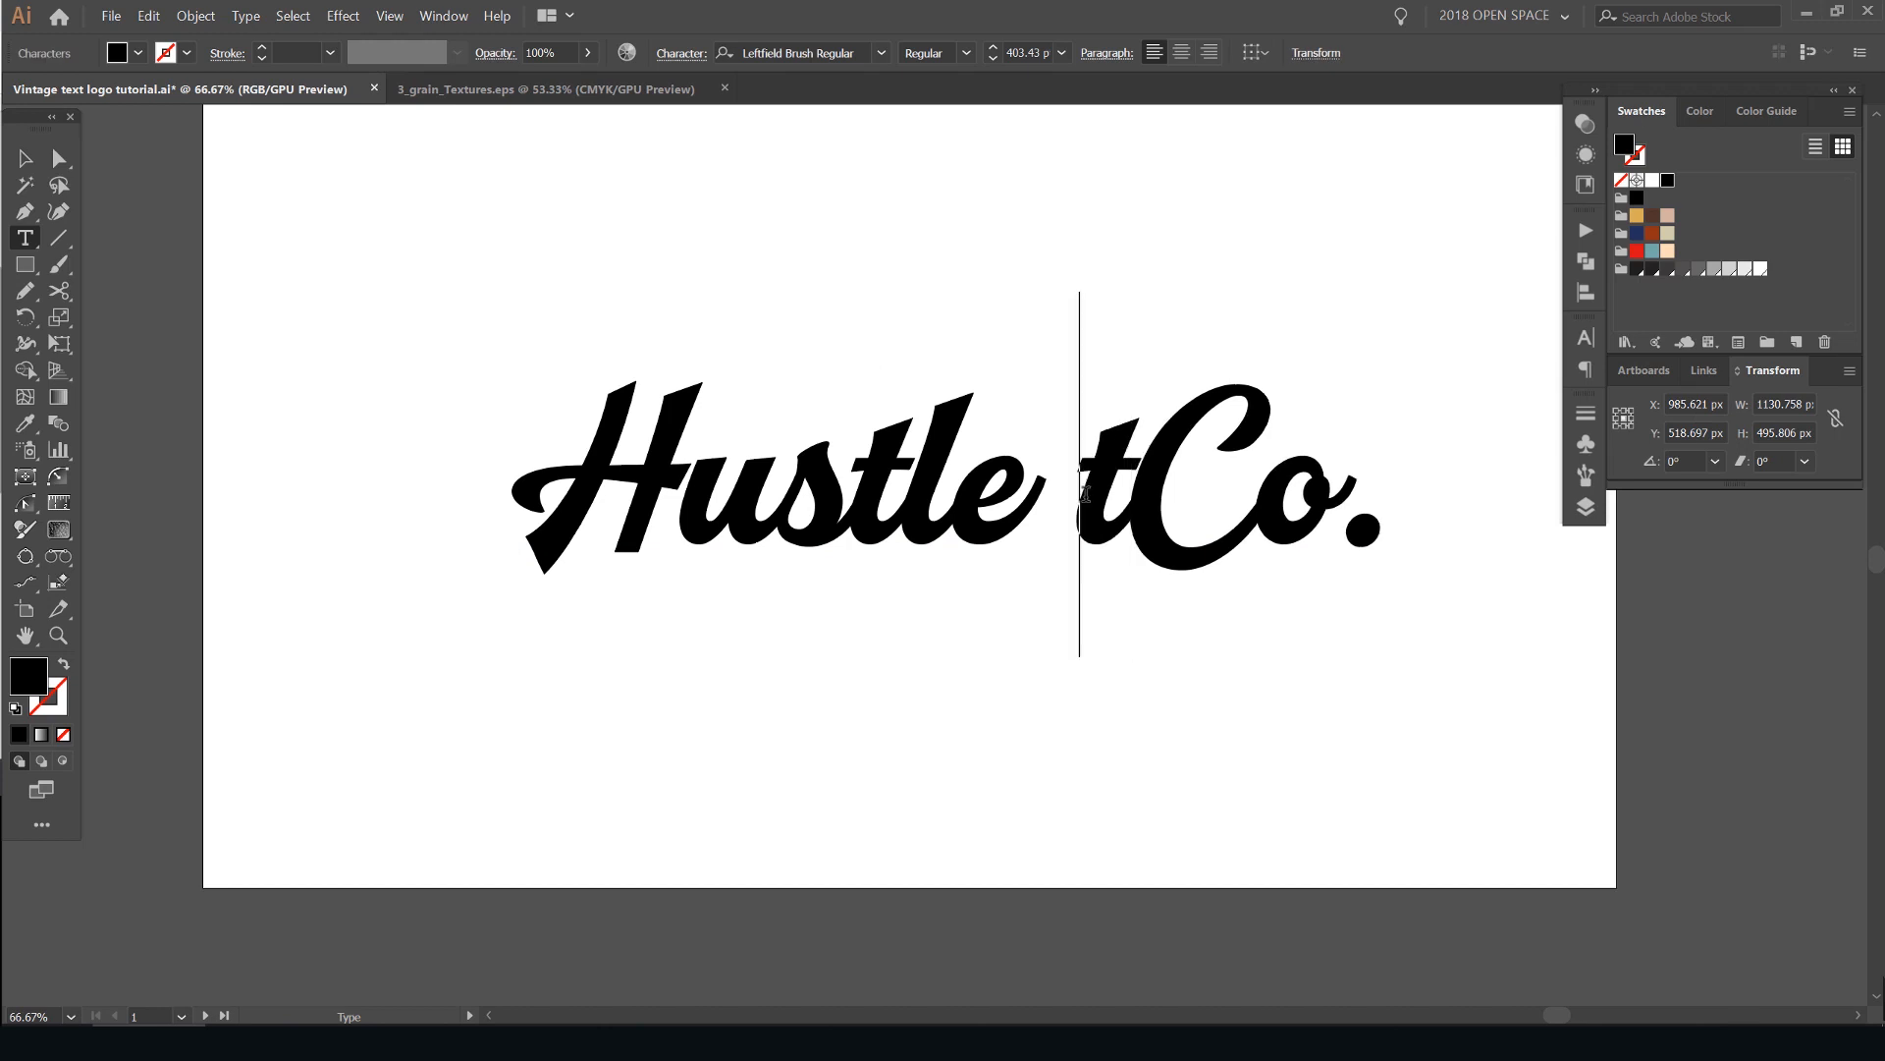
{"action": "key", "text": "Right"}
{"action": "key", "text": "BackSpace"}
{"action": "key", "text": "BackSpace"}
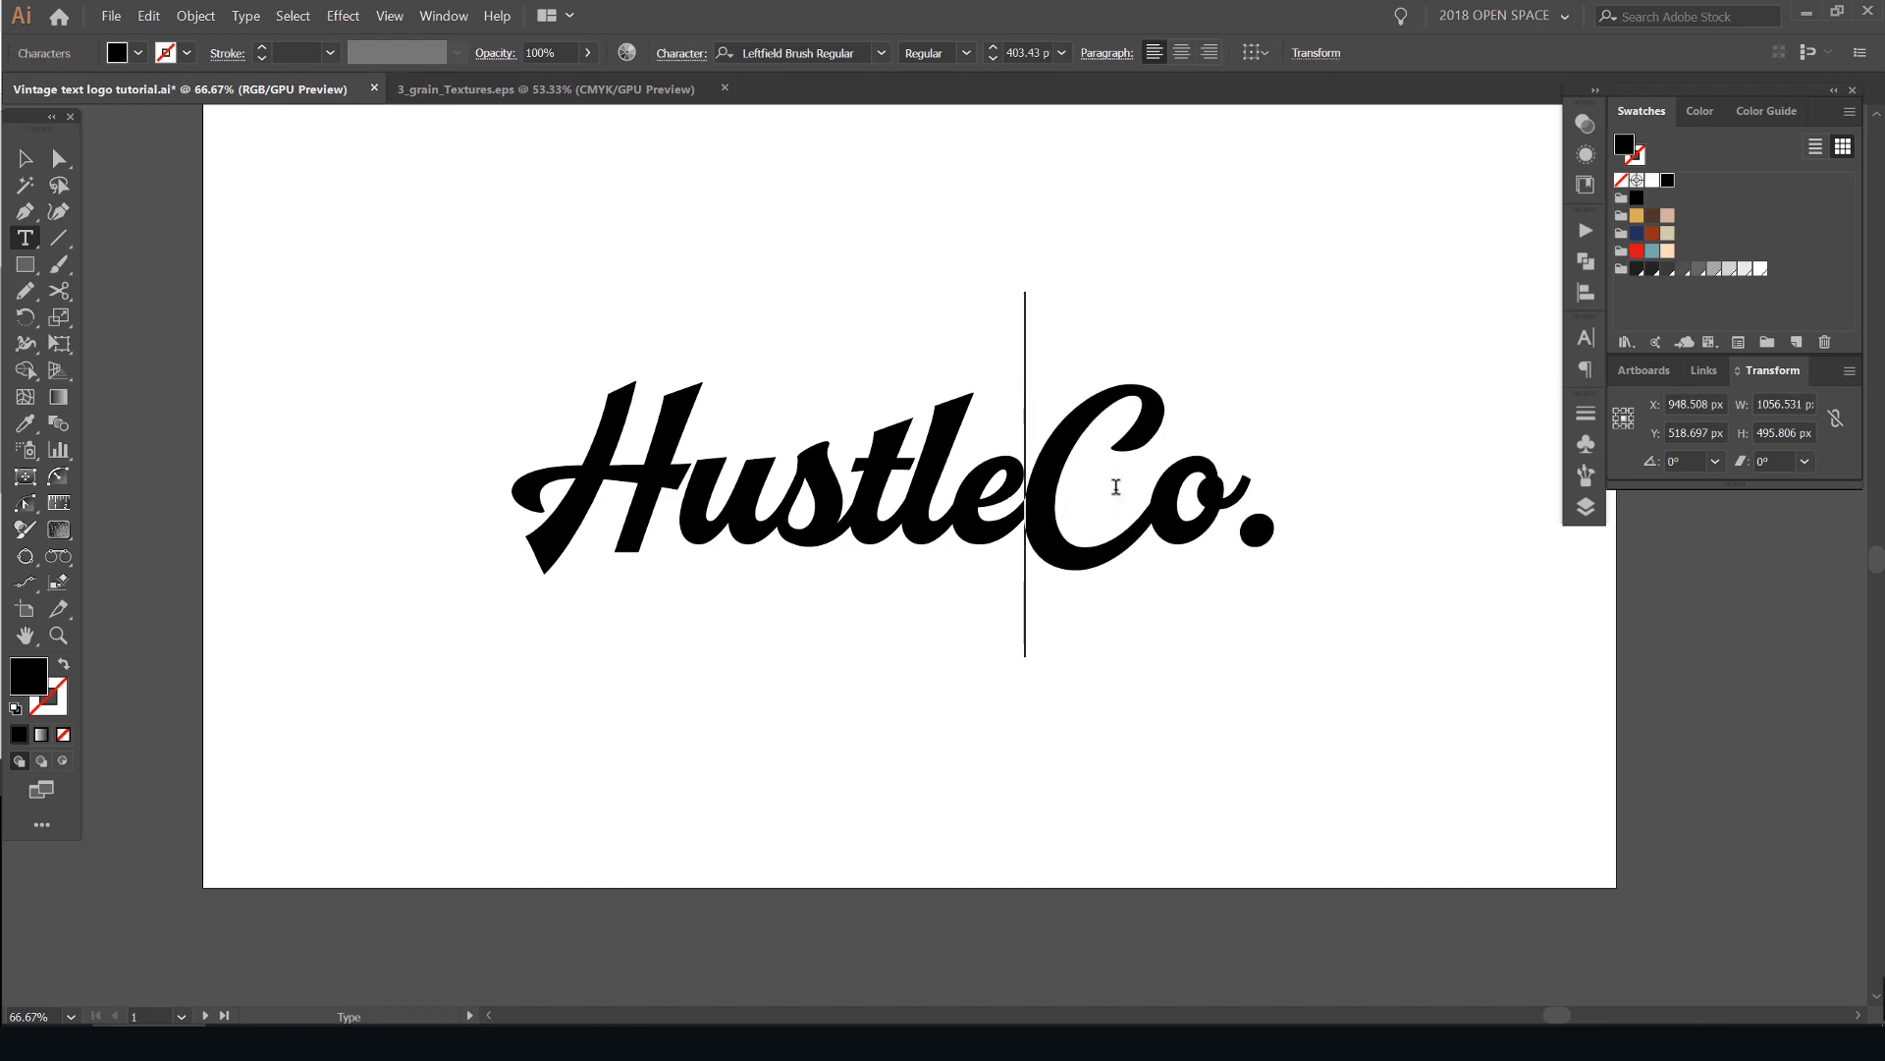
{"action": "key", "text": "Escape"}
{"action": "left_click_drag", "start_coordinate": [1140, 493], "coordinate": [1178, 477]}
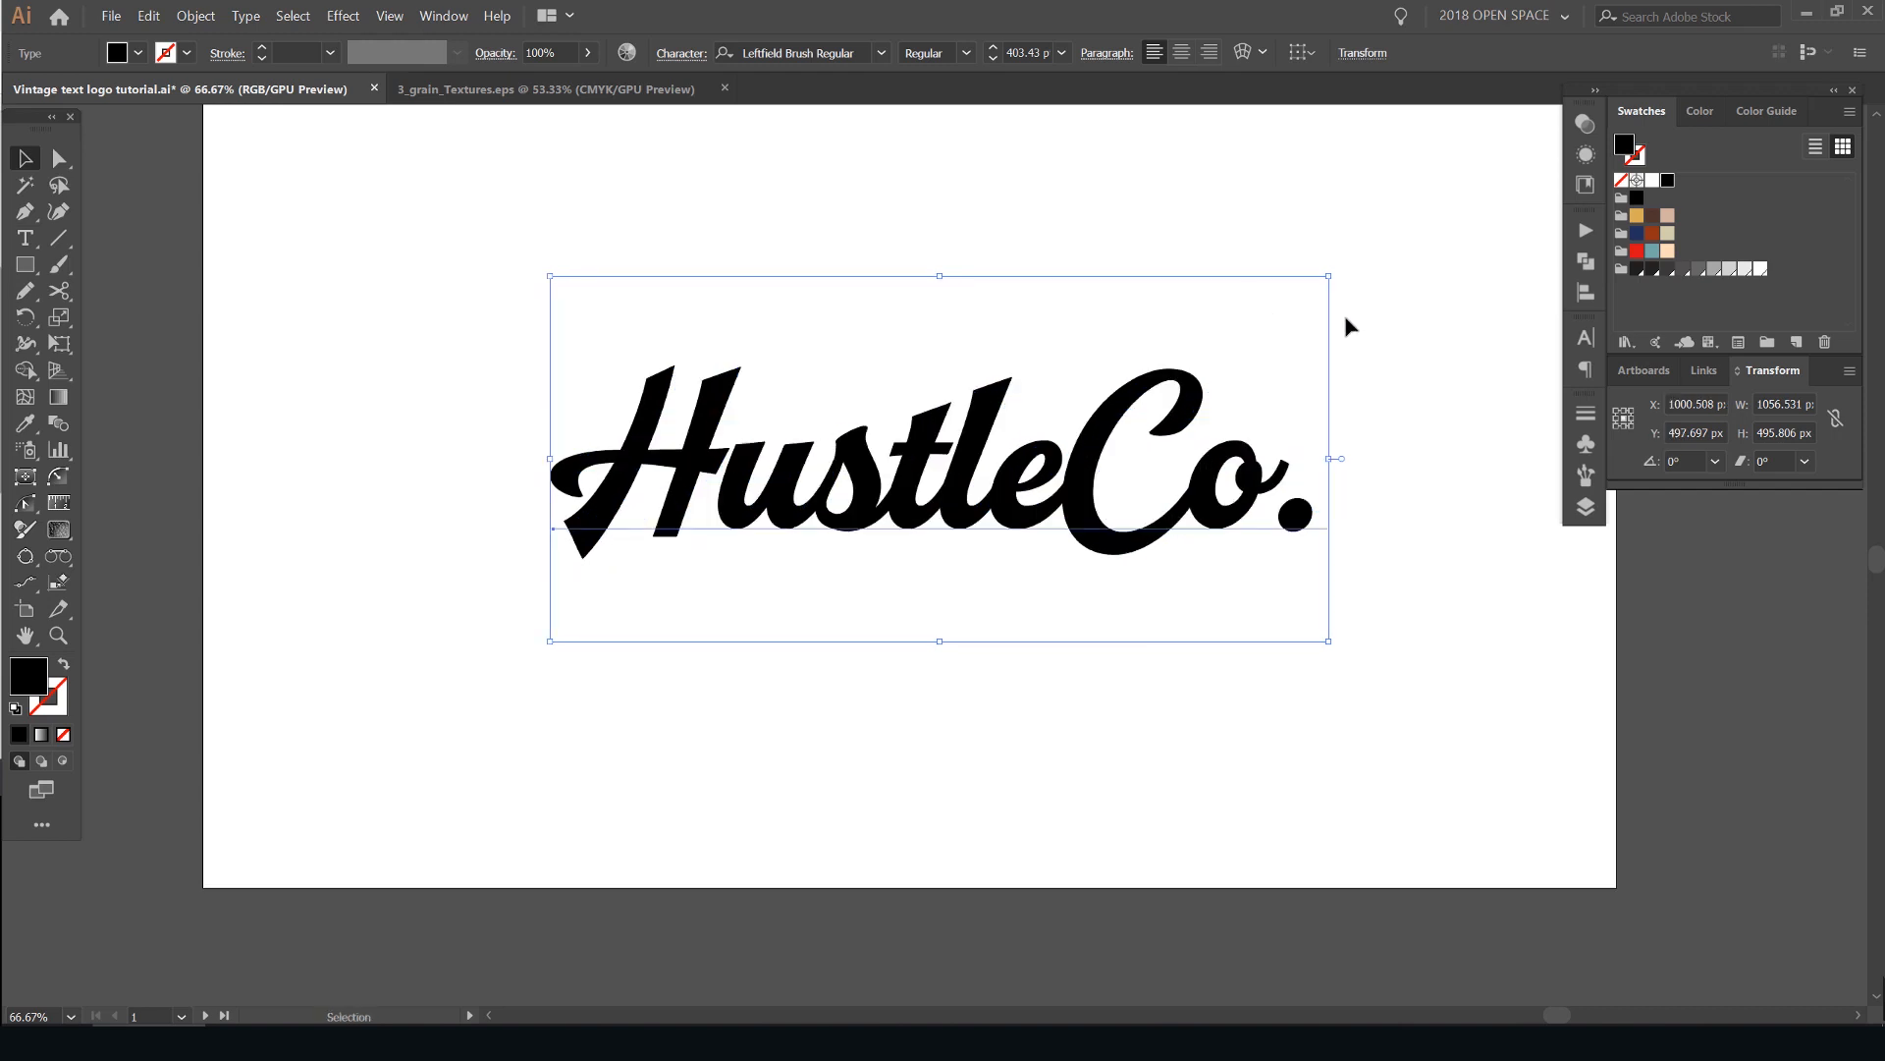
{"action": "left_click", "coordinate": [1294, 245]}
{"action": "left_click", "coordinate": [1292, 457]}
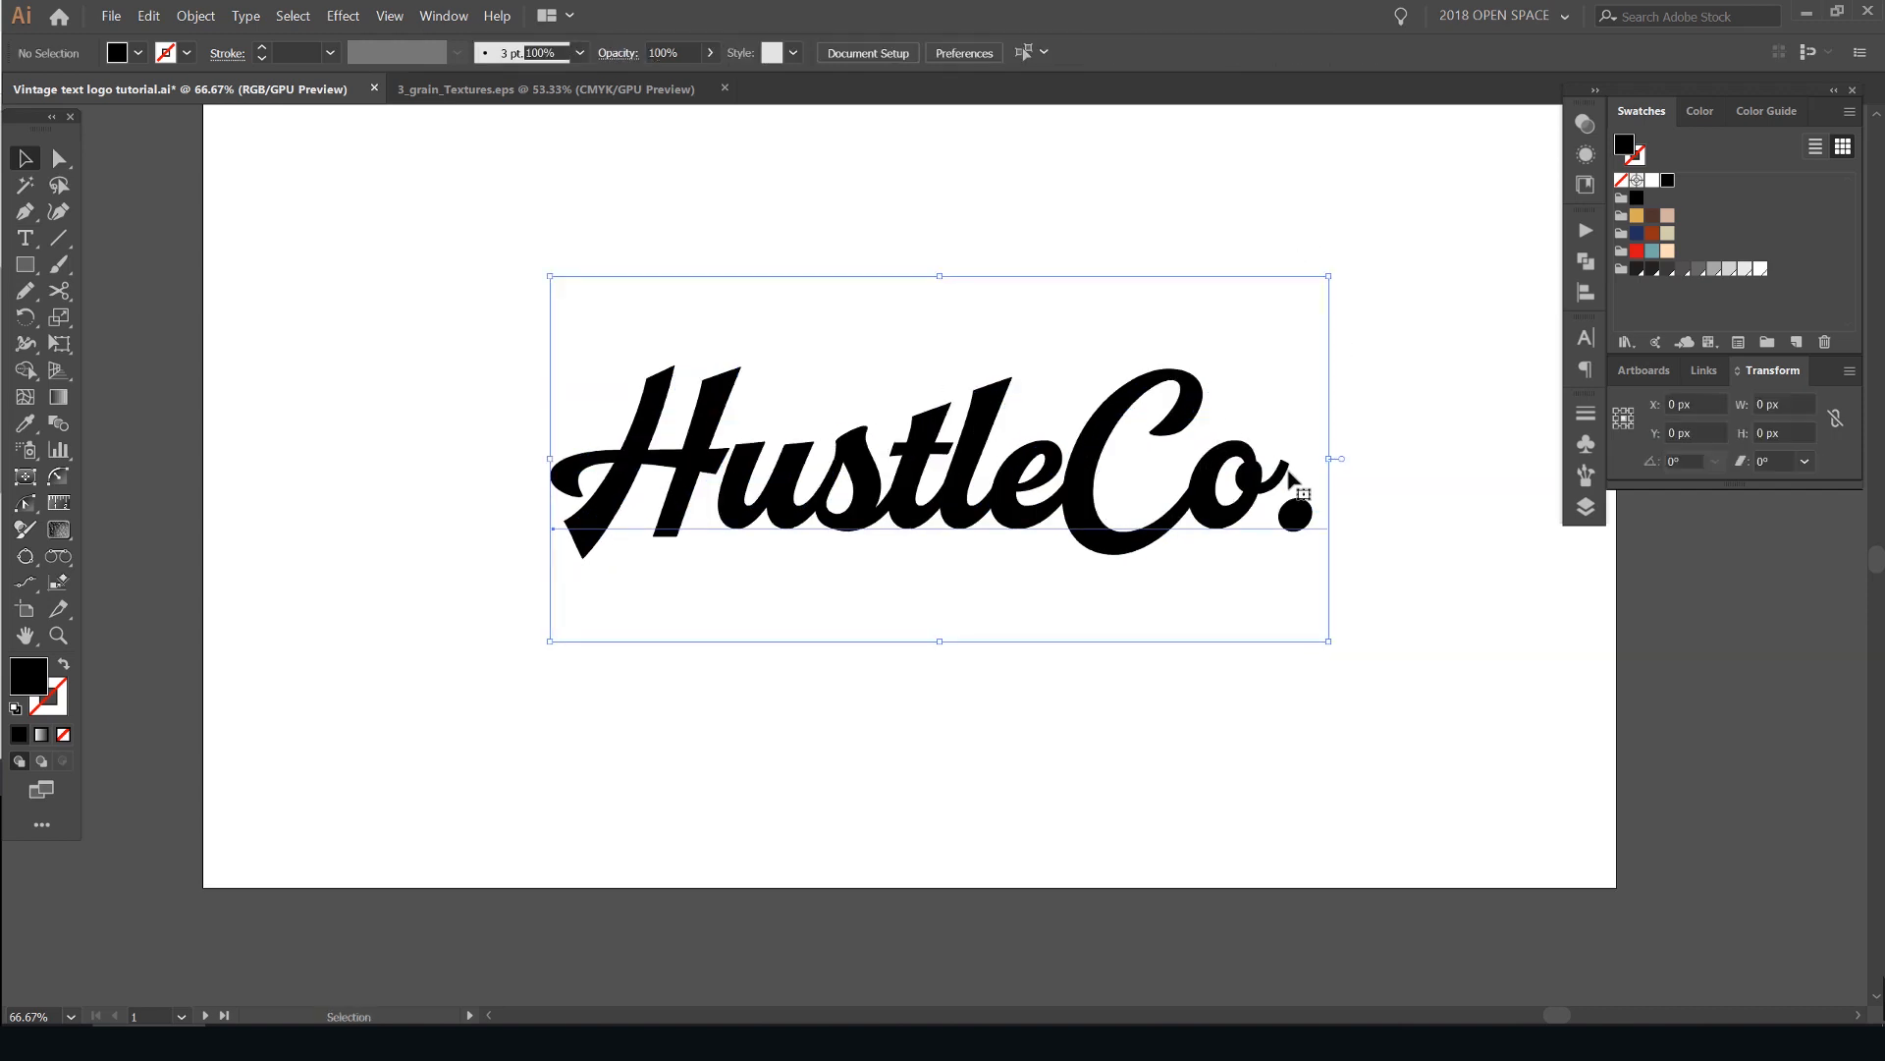
- Convert the "HustleCo." text to outlines
{"action": "key", "text": "ctrl+1"}
{"action": "scroll", "coordinate": [1224, 402], "scroll_direction": "down", "scroll_amount": 3}
{"action": "left_click_drag", "start_coordinate": [1195, 392], "coordinate": [923, 252]}
{"action": "key", "text": "ctrl+1"}
{"action": "left_click_drag", "start_coordinate": [1027, 677], "coordinate": [980, 673]}
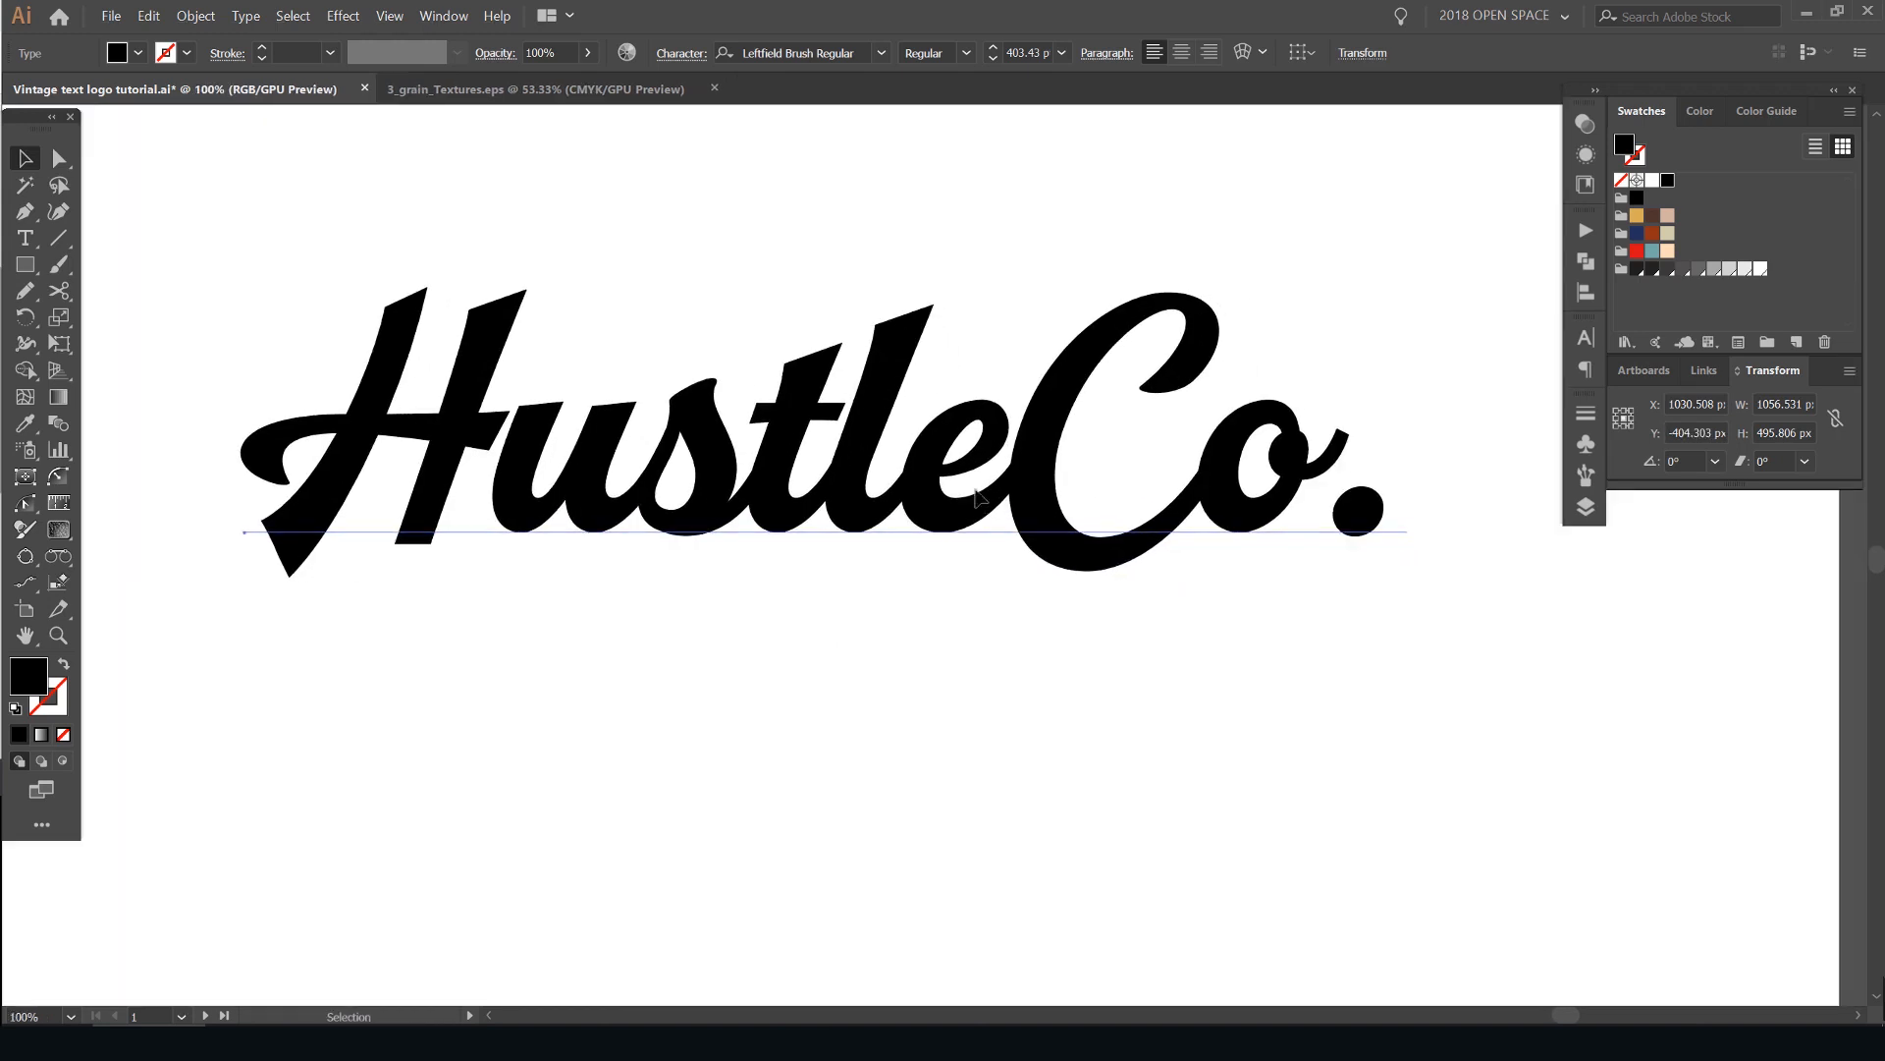
{"action": "key", "text": "Tab"}
{"action": "left_click_drag", "start_coordinate": [990, 406], "coordinate": [949, 513]}
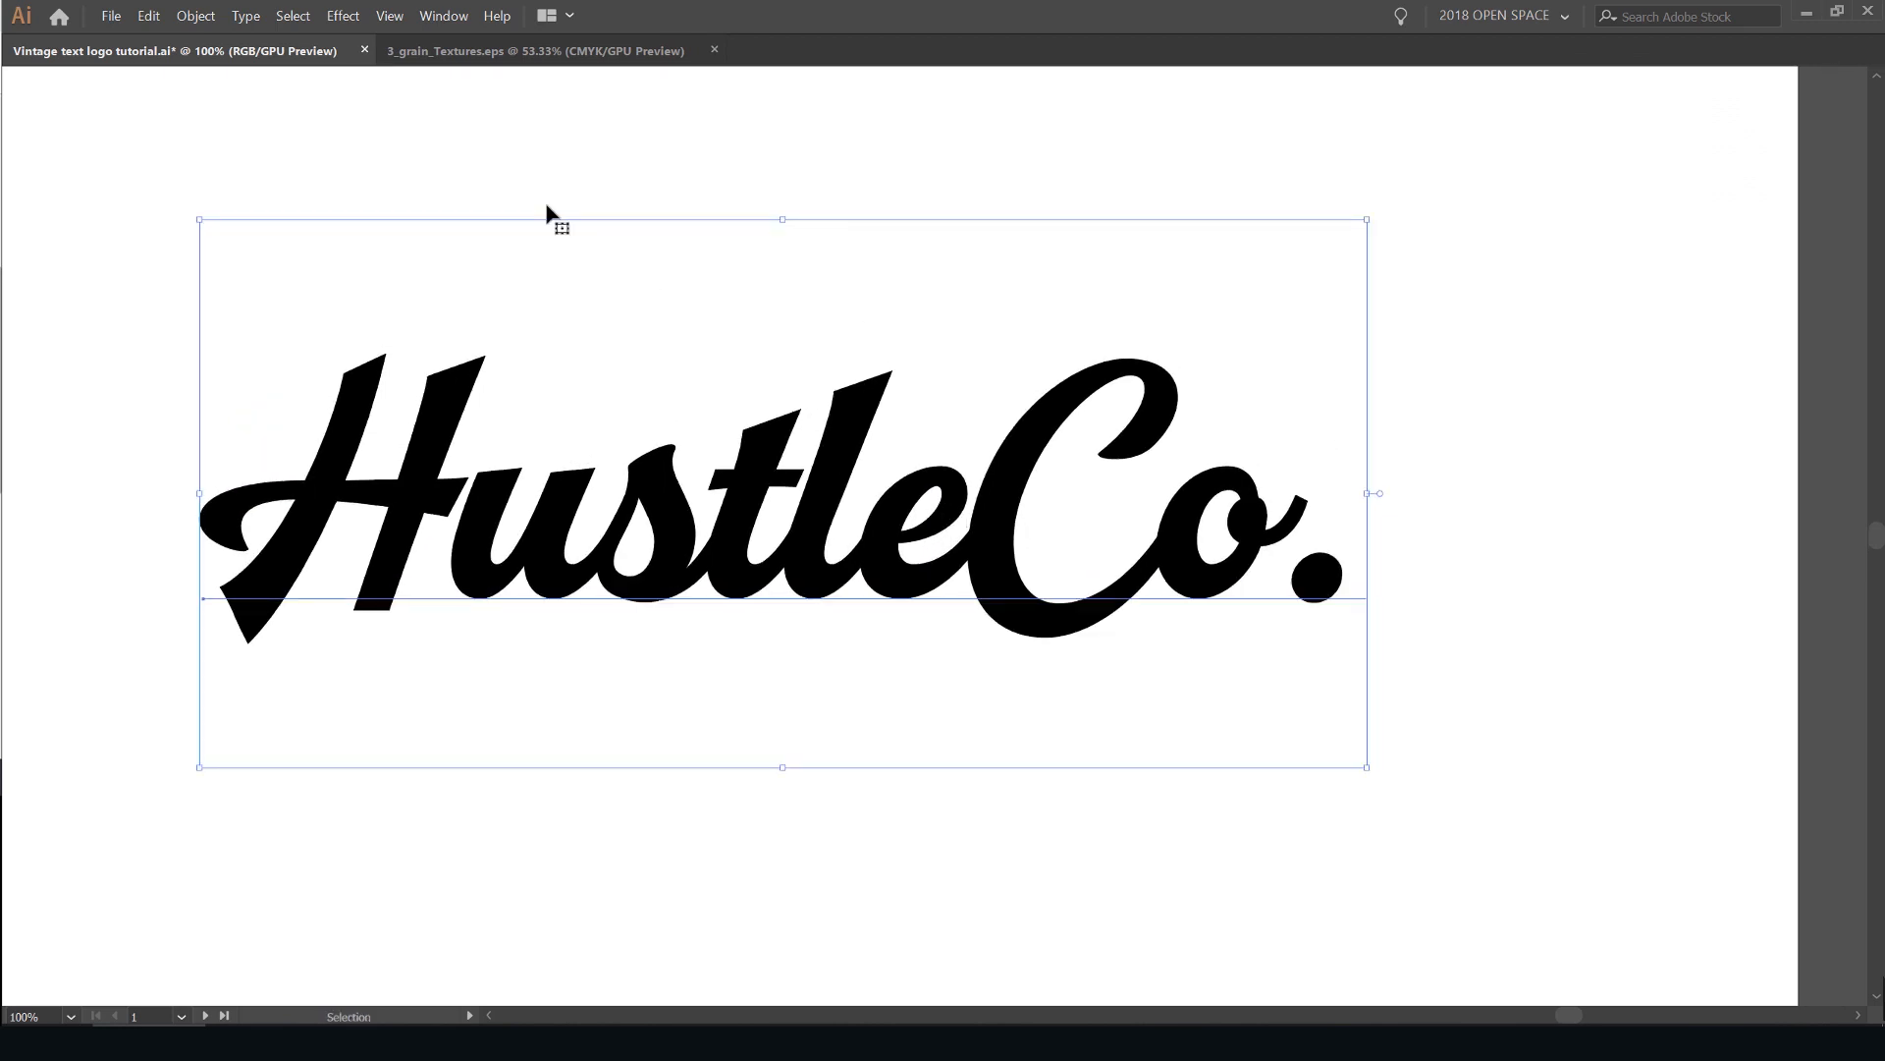
{"action": "left_click", "coordinate": [235, 17]}
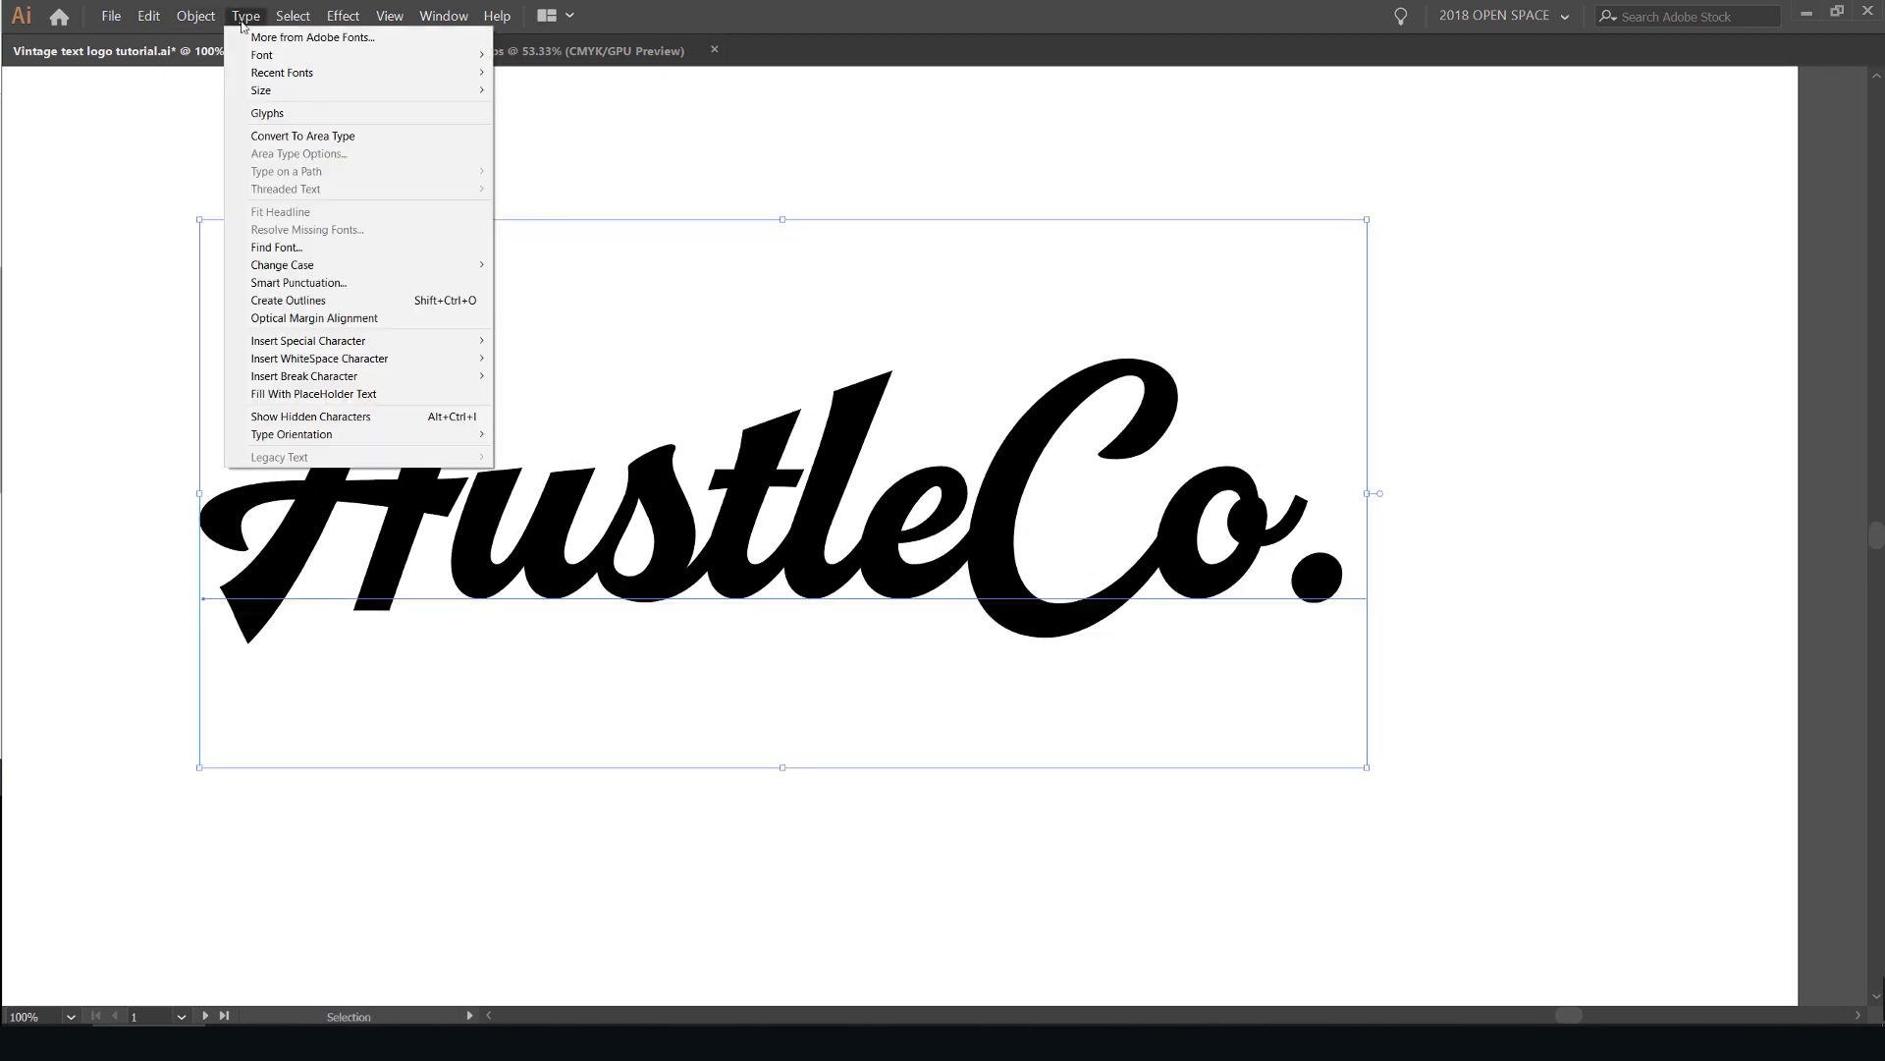
{"action": "left_click", "coordinate": [320, 301]}
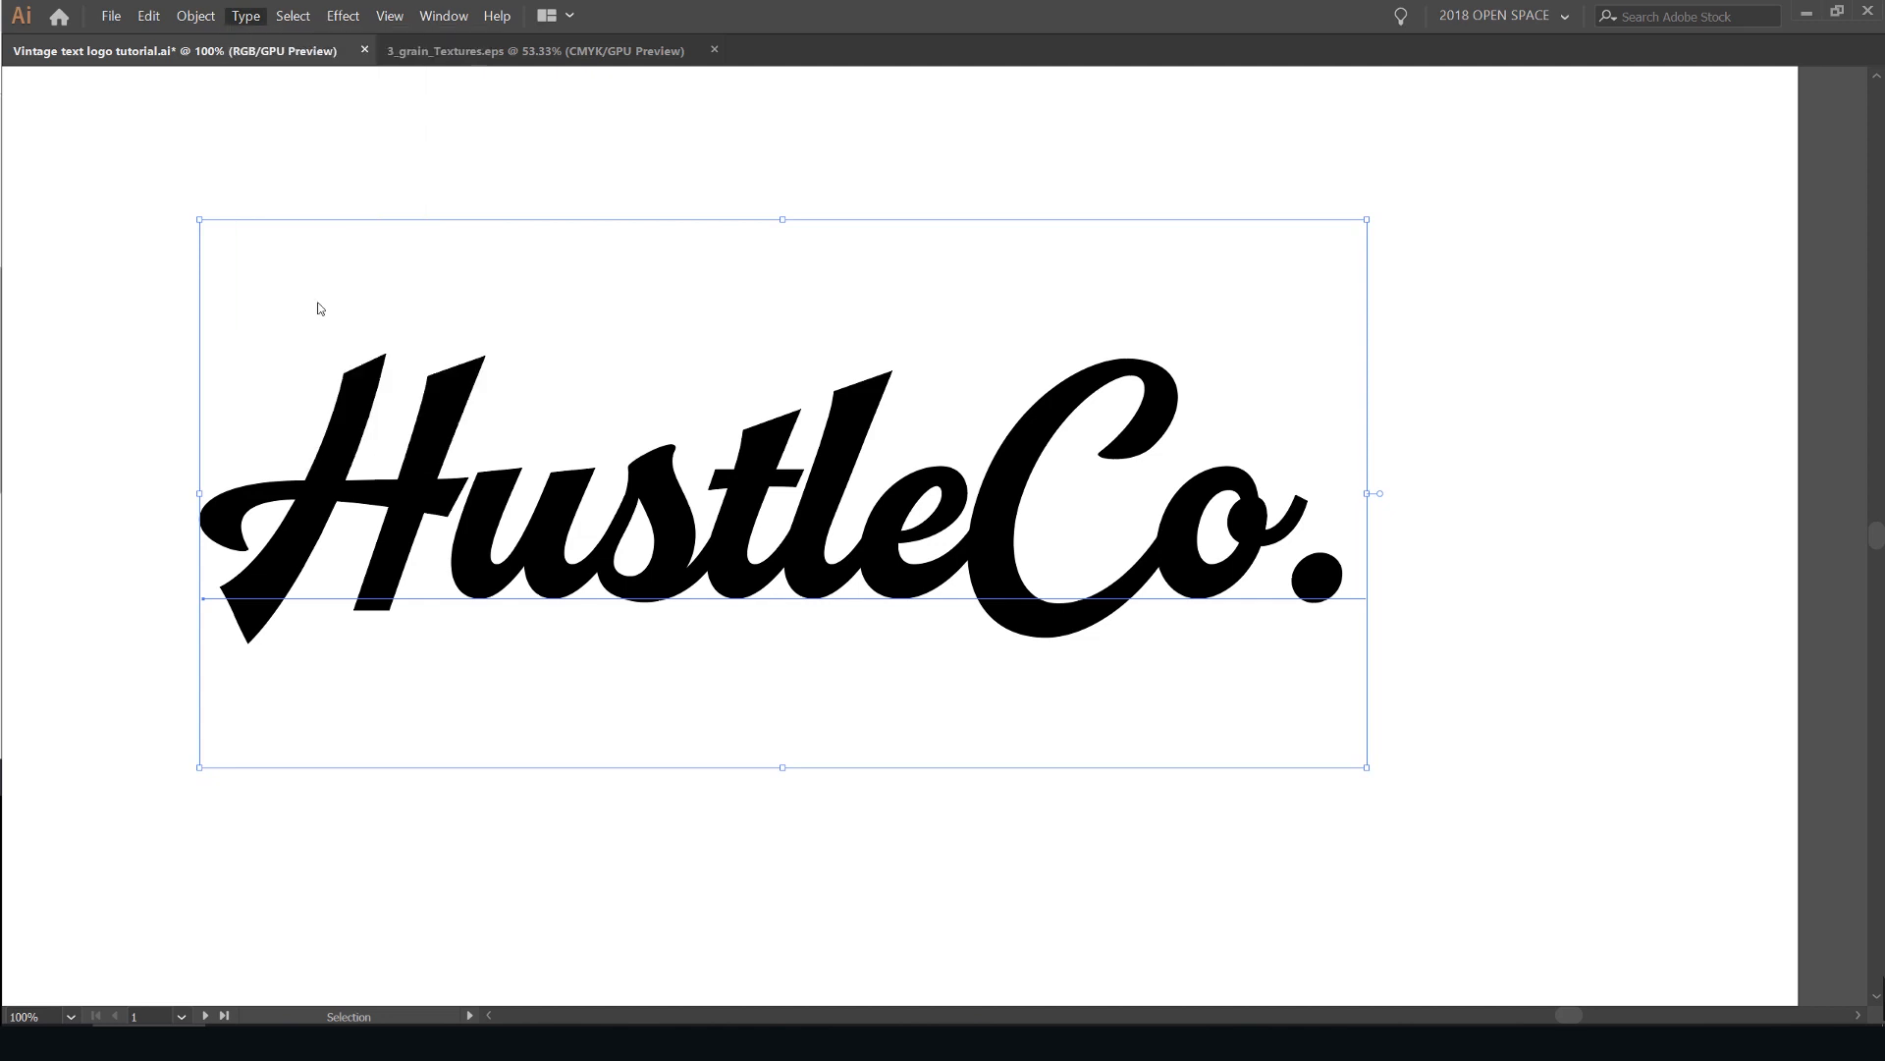
- Examine the overlapping outlined letters and the period in the "Co." part up close
{"action": "left_click_drag", "start_coordinate": [1047, 456], "coordinate": [1099, 364]}
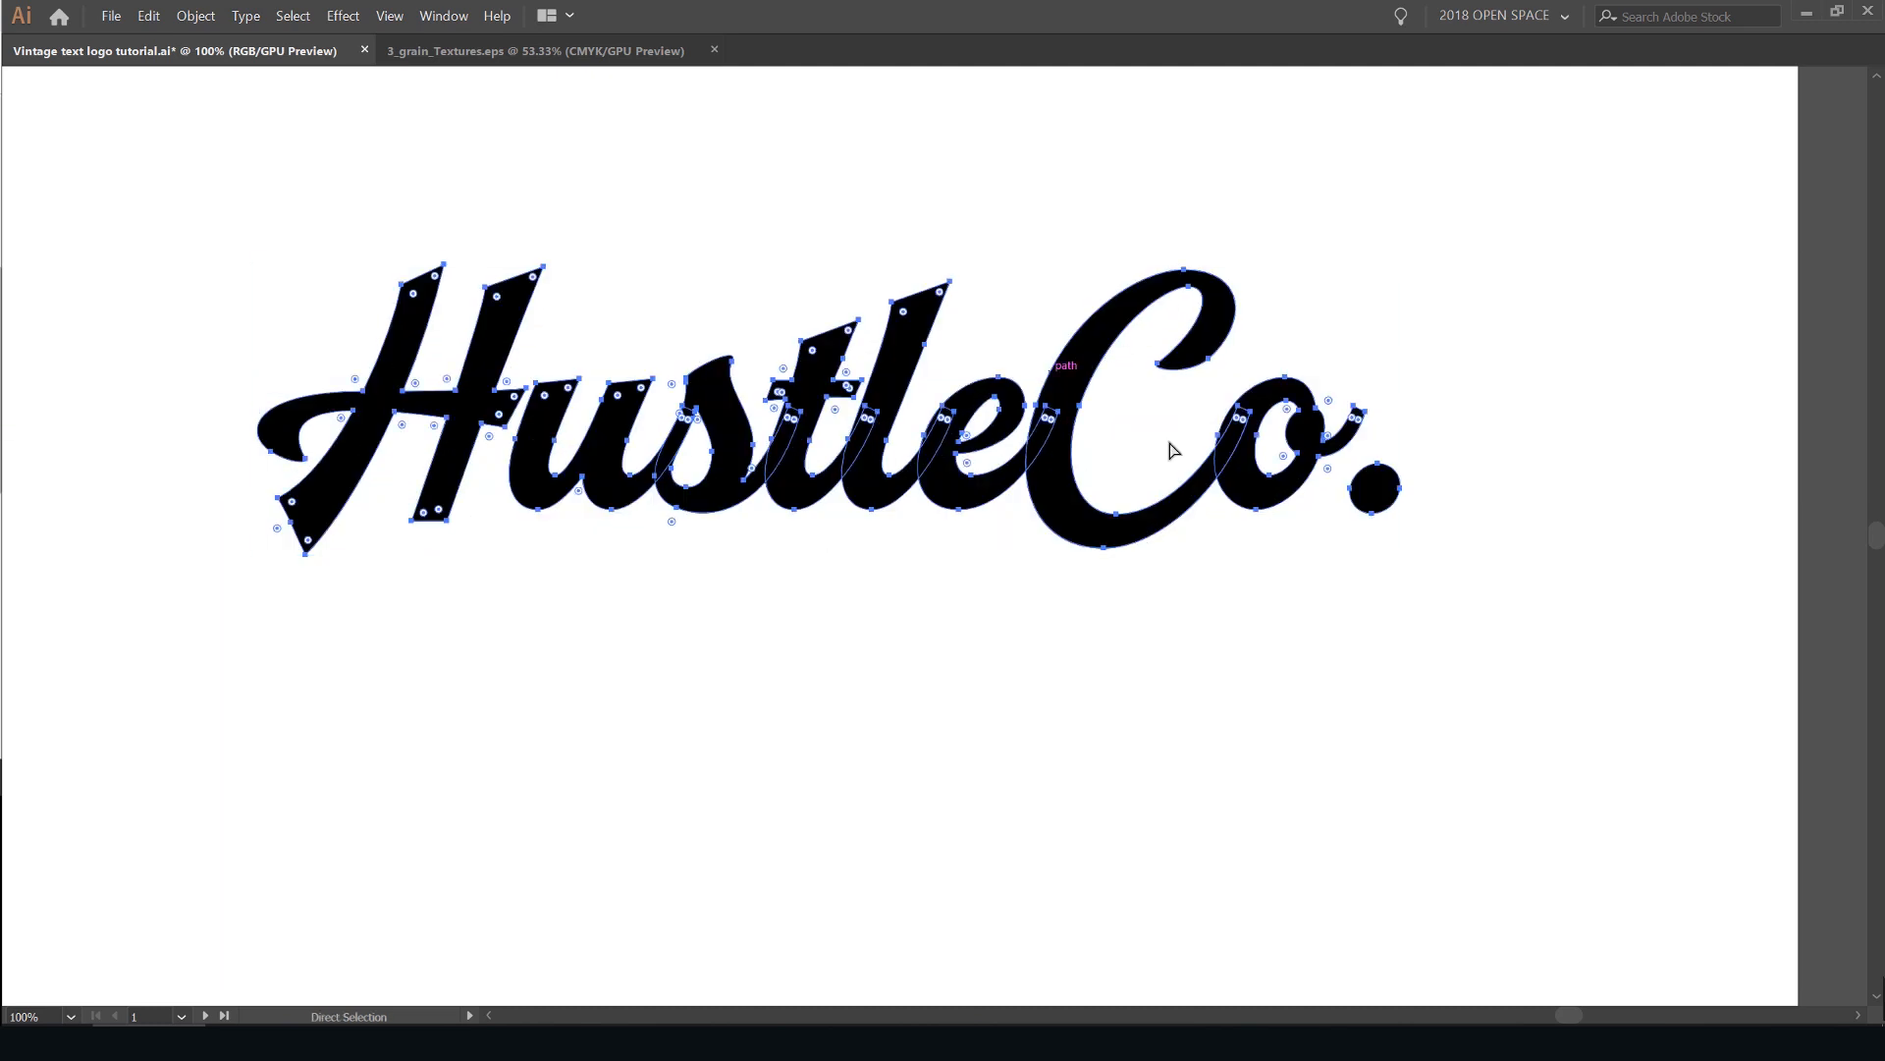
{"action": "key", "text": "ctrl+equal"}
{"action": "key", "text": "ctrl+equal"}
{"action": "key", "text": "ctrl+equal"}
{"action": "key", "text": "ctrl+equal"}
{"action": "scroll", "coordinate": [1103, 573], "scroll_direction": "up", "scroll_amount": 1}
{"action": "left_click", "coordinate": [1094, 625]}
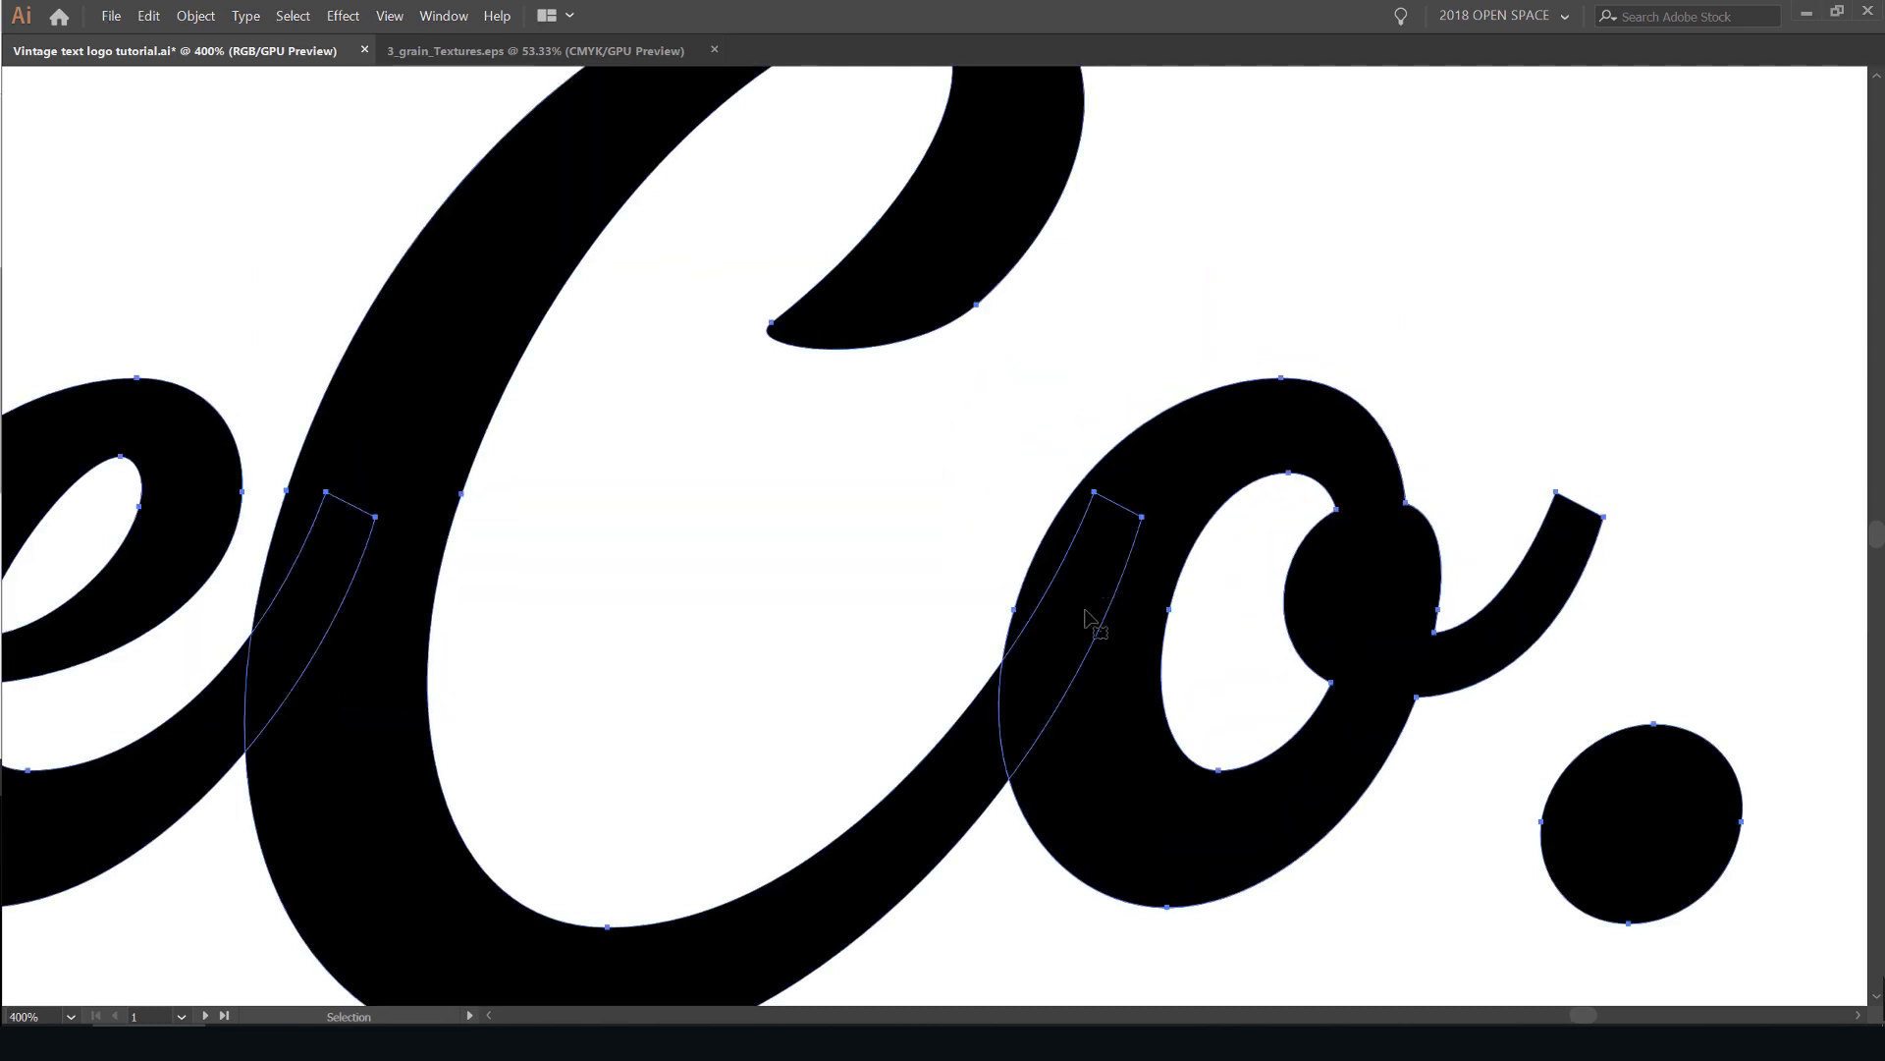
{"action": "scroll", "coordinate": [1090, 629], "scroll_direction": "up", "scroll_amount": 1}
{"action": "scroll", "coordinate": [1078, 574], "scroll_direction": "down", "scroll_amount": 3}
{"action": "left_click", "coordinate": [1517, 633]}
{"action": "left_click_drag", "start_coordinate": [1524, 648], "coordinate": [1464, 648]}
{"action": "scroll", "coordinate": [1402, 661], "scroll_direction": "up", "scroll_amount": 1}
{"action": "scroll", "coordinate": [1355, 650], "scroll_direction": "down", "scroll_amount": 2}
{"action": "scroll", "coordinate": [1360, 663], "scroll_direction": "up", "scroll_amount": 3}
- Shrink the period after "Co" proportionally to about 27 px wide and move it closer to the "o"
{"action": "key", "text": "a"}
{"action": "left_click", "coordinate": [1236, 673]}
{"action": "key", "text": "v"}
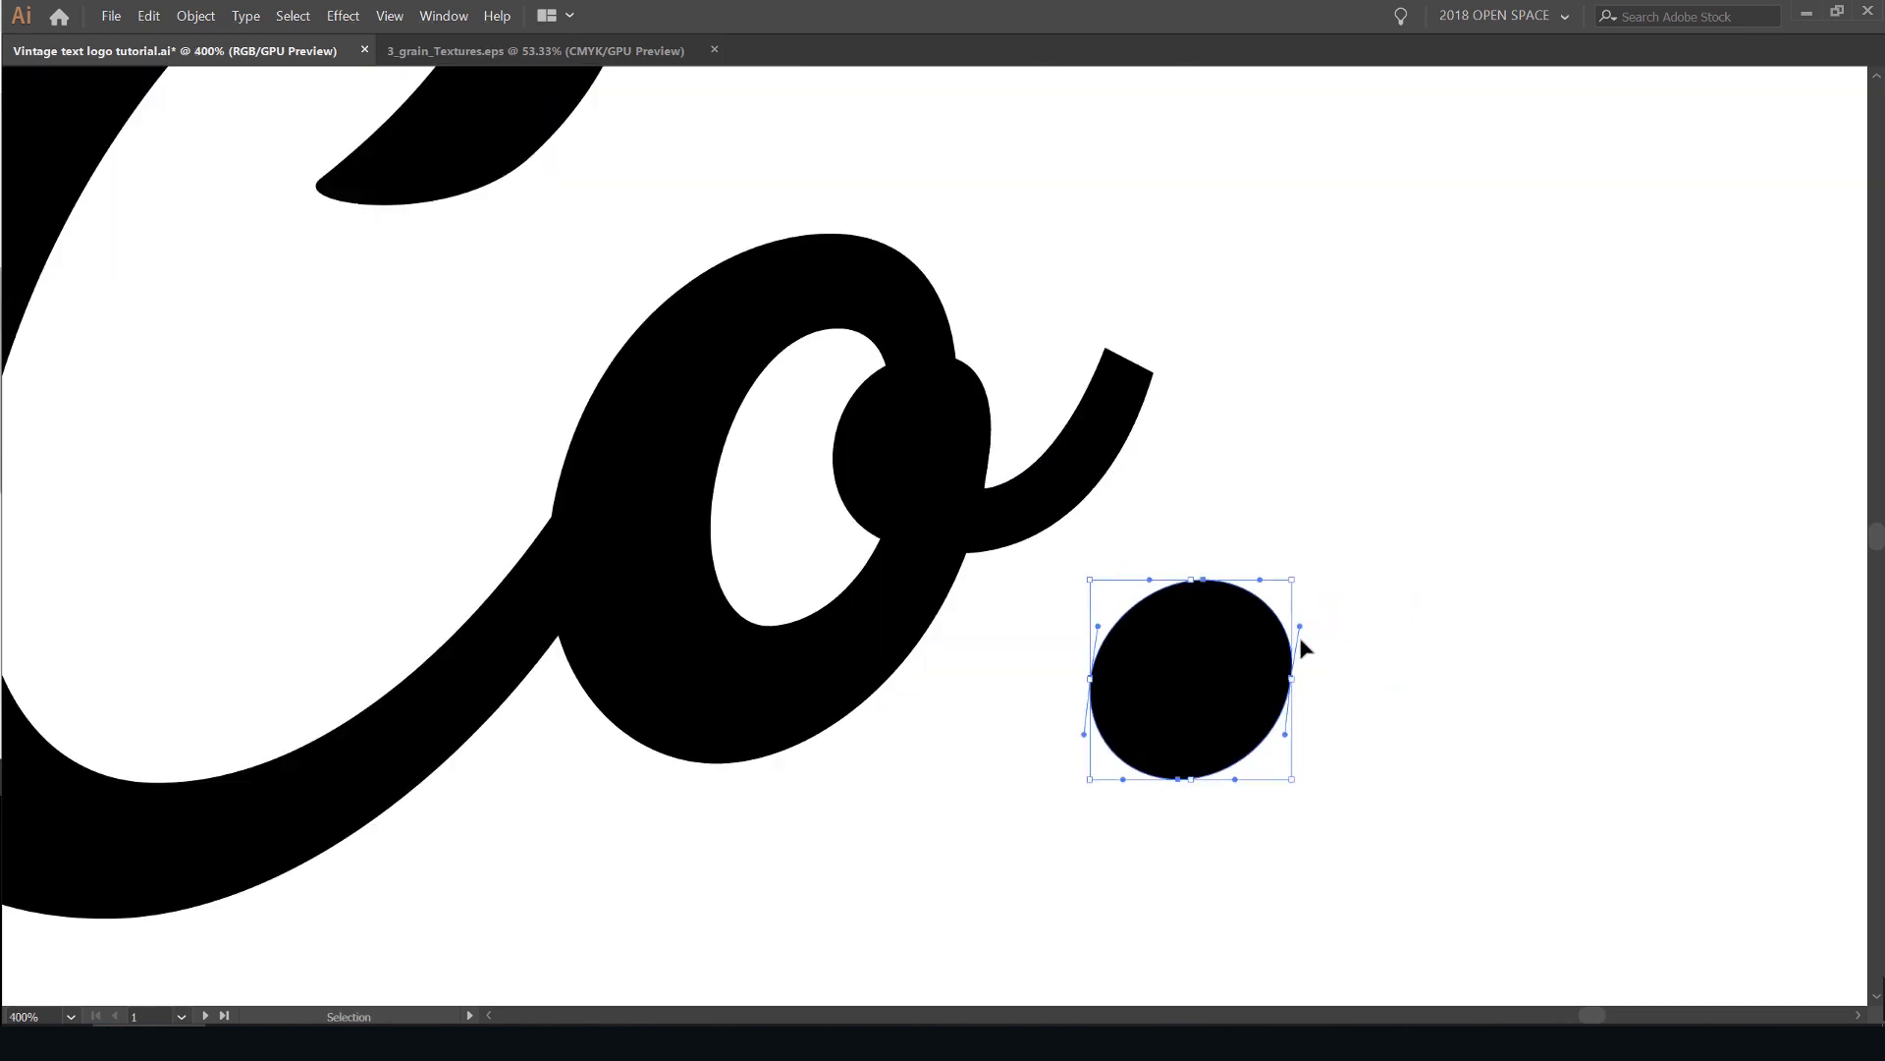
{"action": "key", "text": "Tab"}
{"action": "left_click_drag", "start_coordinate": [1139, 540], "coordinate": [1166, 537]}
{"action": "key", "text": "ctrl+z"}
{"action": "scroll", "coordinate": [1227, 488], "scroll_direction": "up", "scroll_amount": 1}
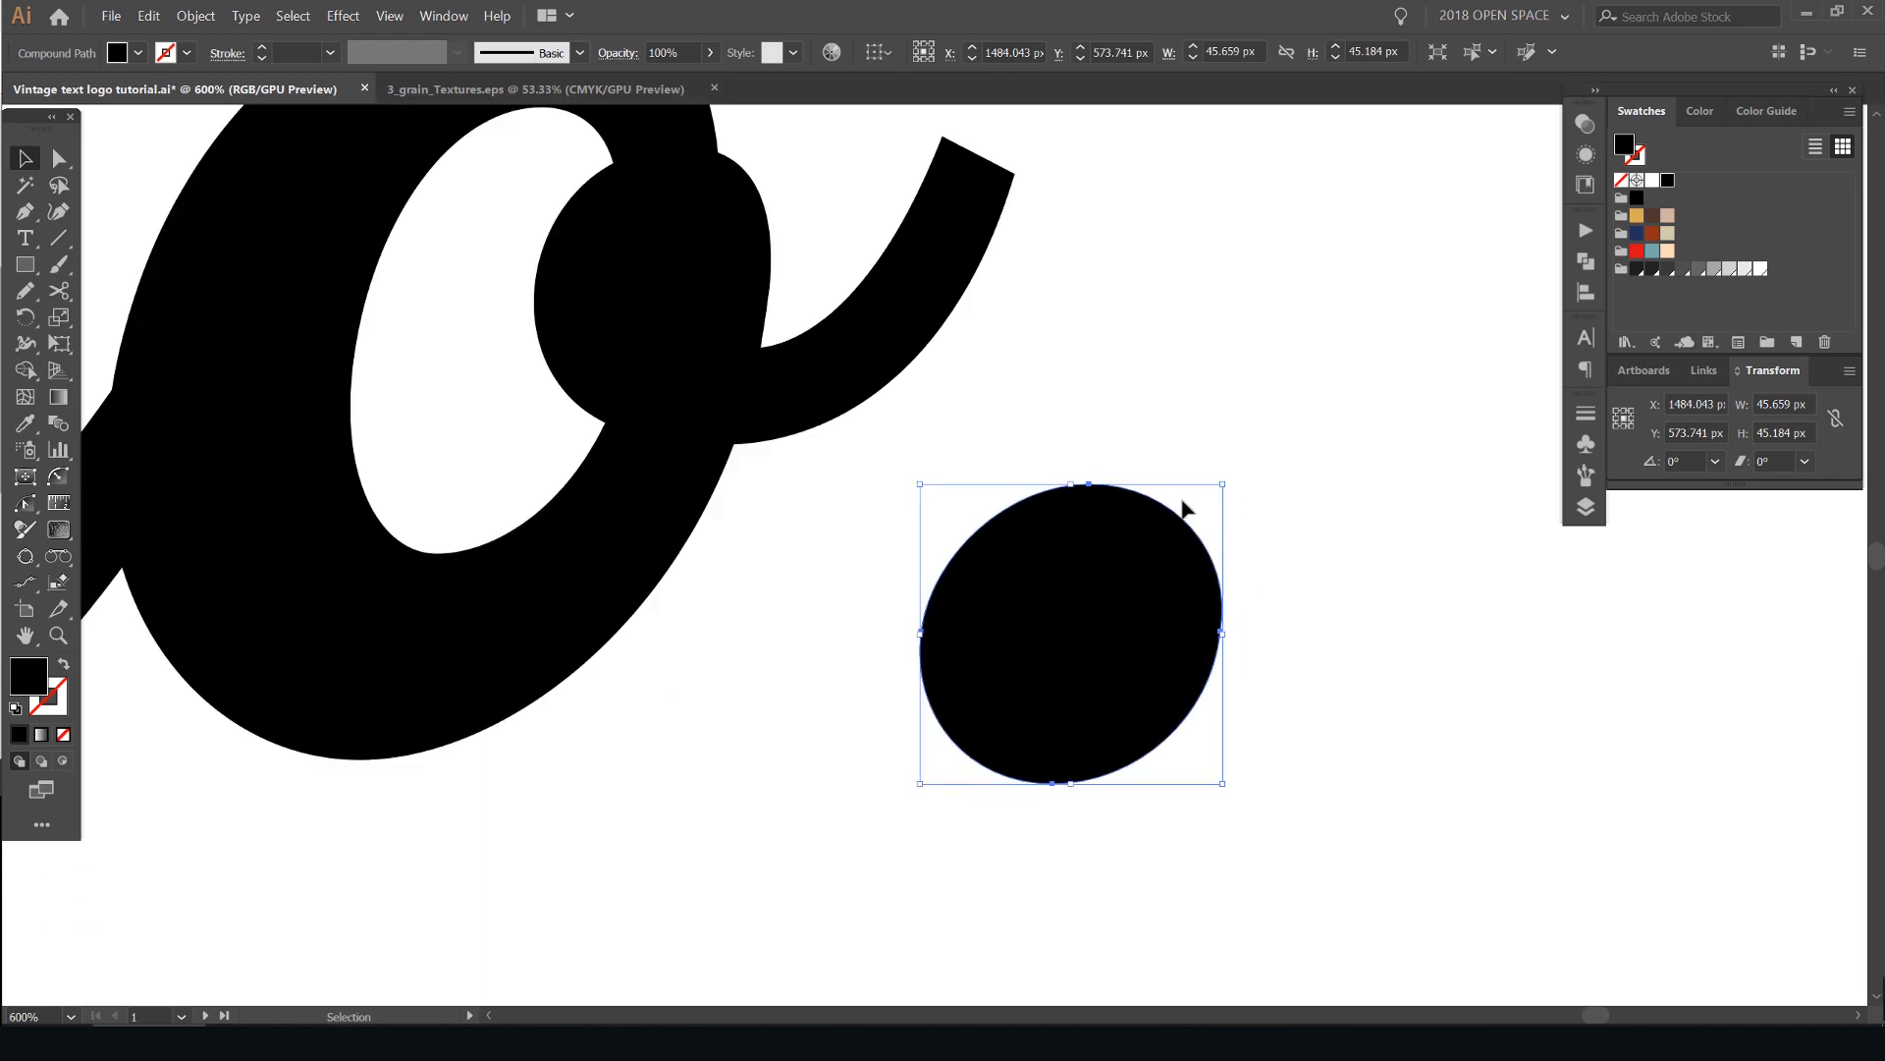
{"action": "left_click_drag", "start_coordinate": [1227, 484], "coordinate": [1098, 607]}
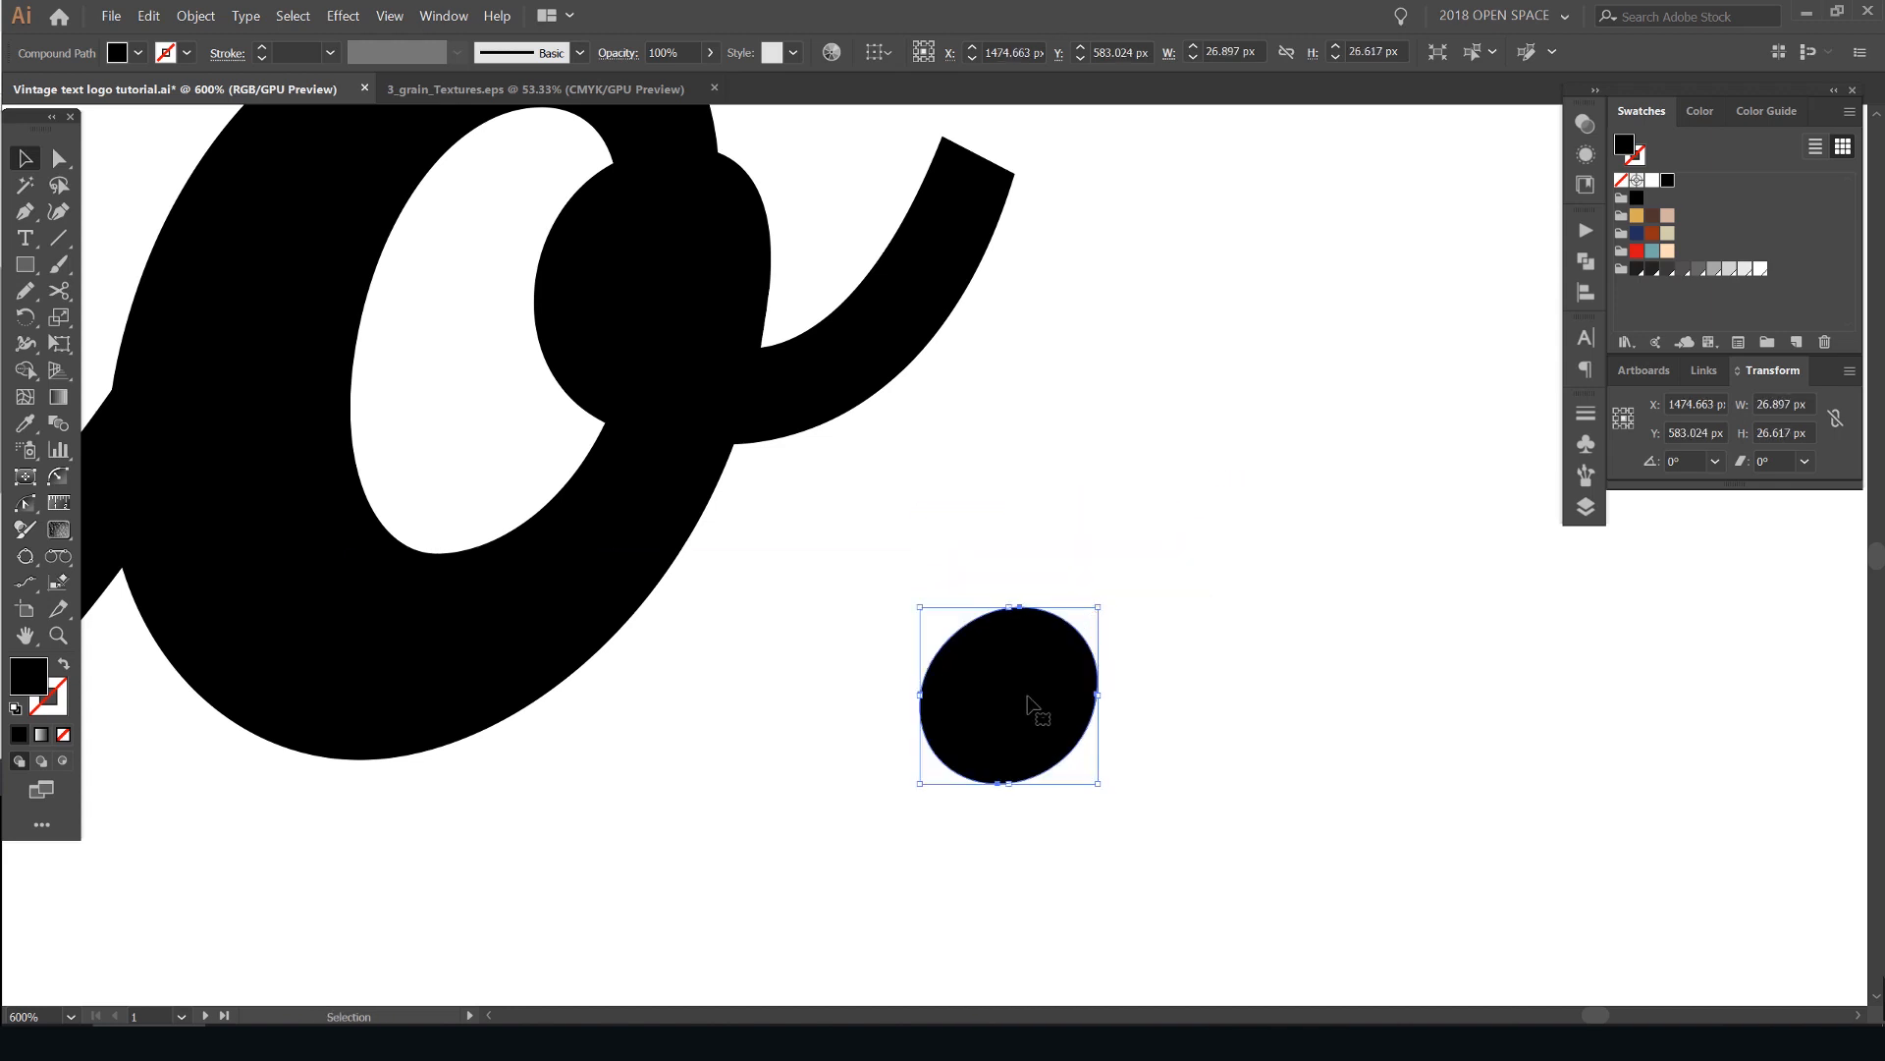
{"action": "left_click_drag", "start_coordinate": [1039, 694], "coordinate": [845, 695]}
{"action": "left_click", "coordinate": [1061, 531]}
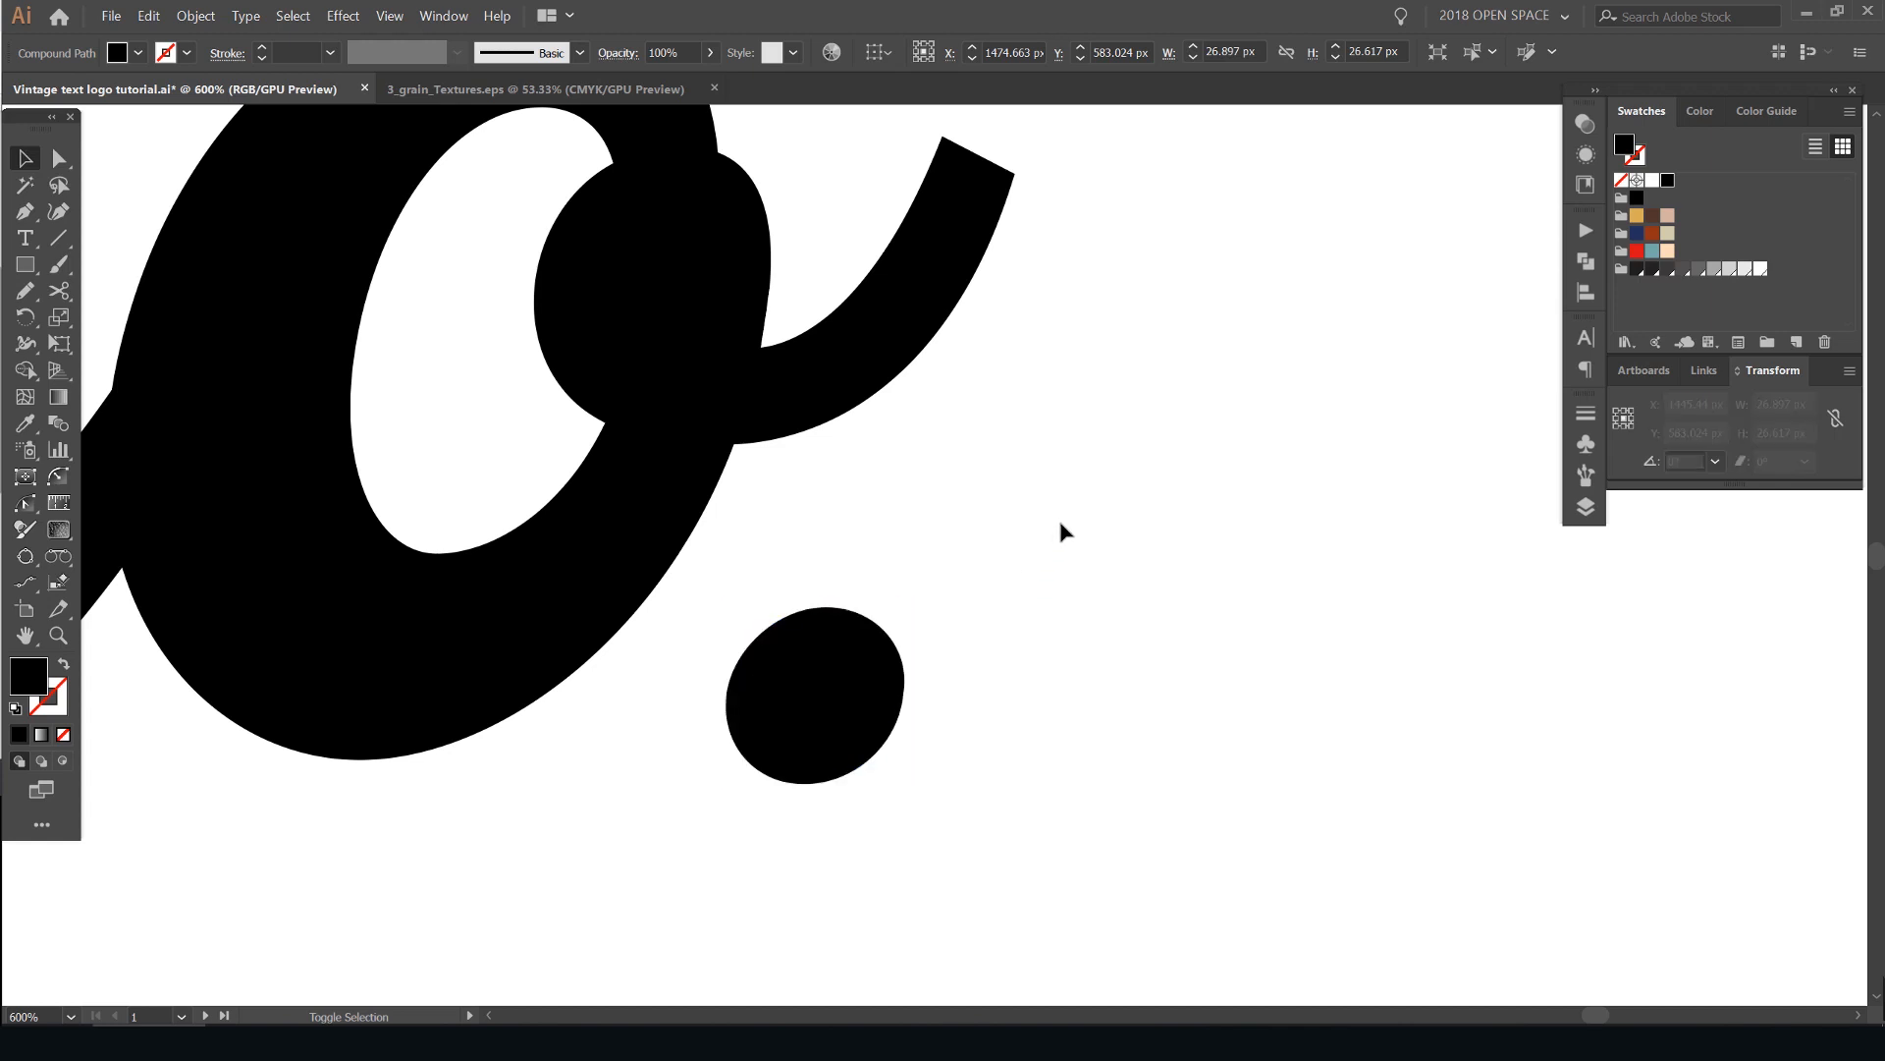
- Review the whole lettering with the smaller period and examine the gap between the H crossbar and the "u" up close
{"action": "scroll", "coordinate": [1060, 530], "scroll_direction": "down", "scroll_amount": 6}
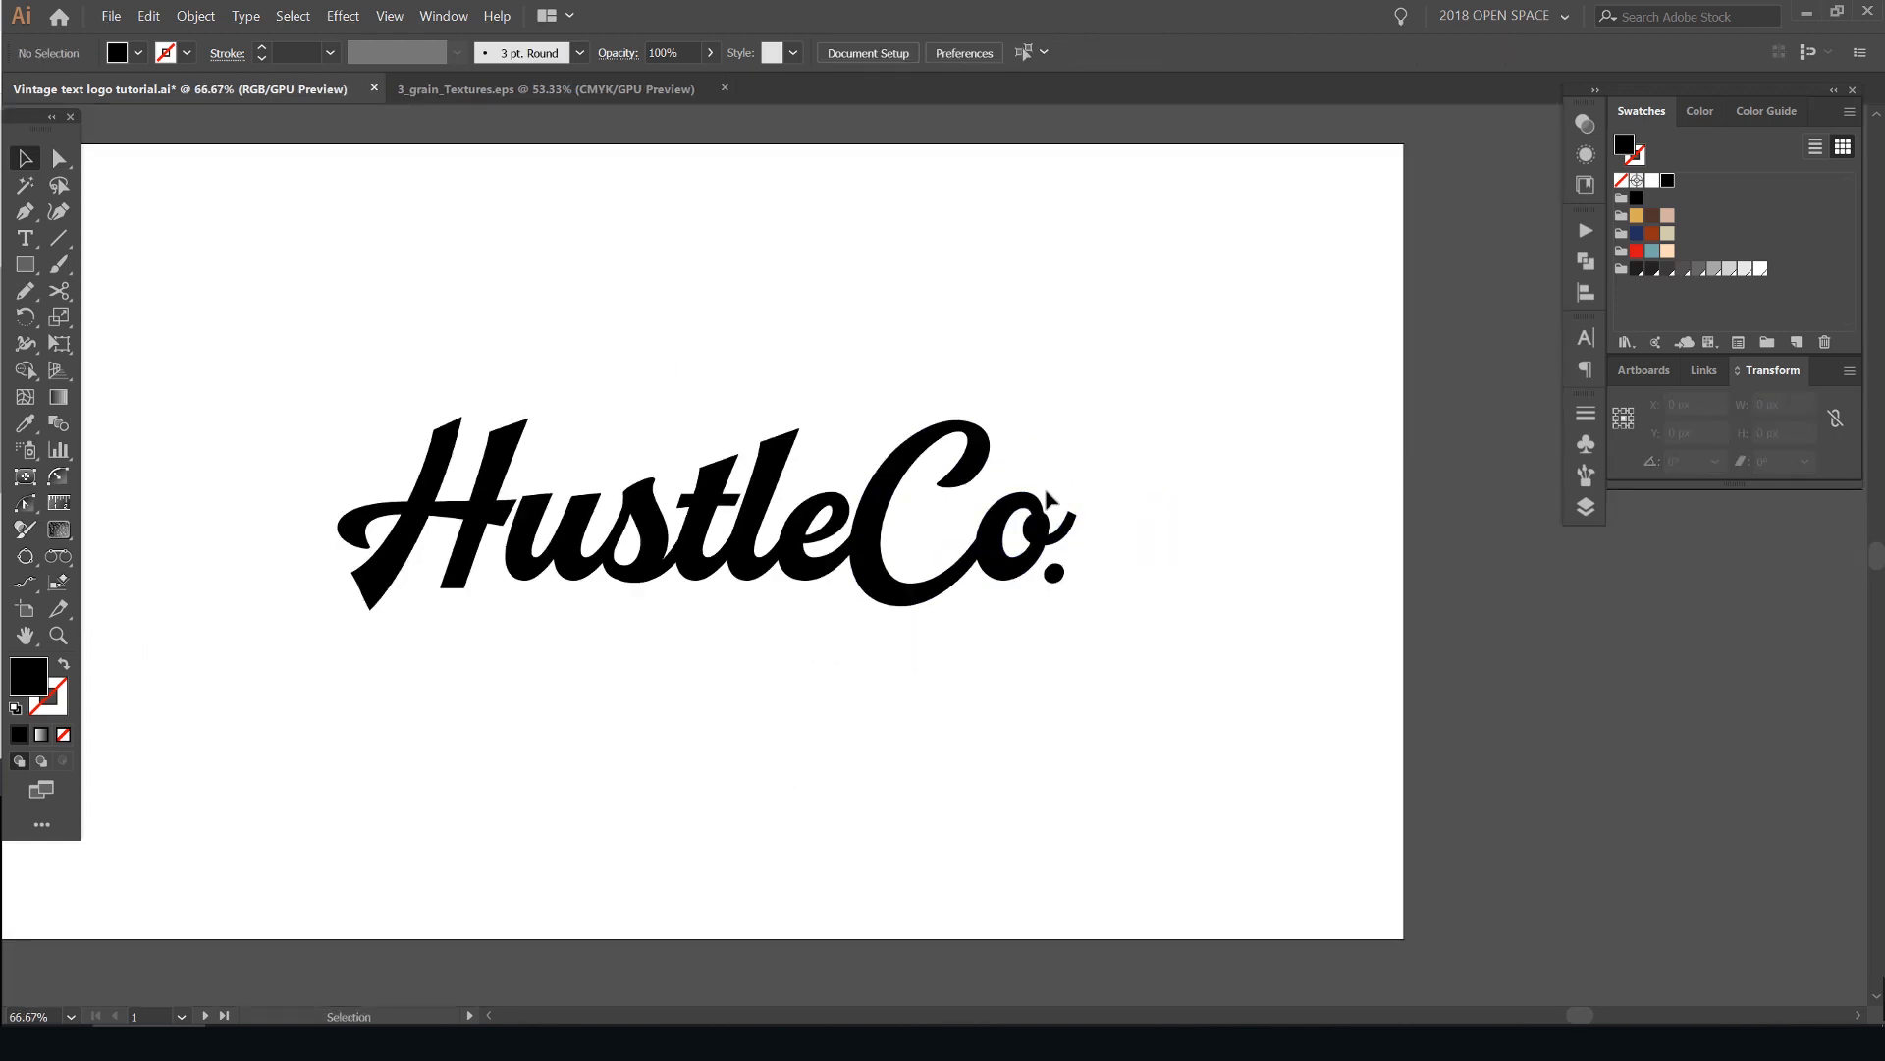
{"action": "scroll", "coordinate": [1044, 484], "scroll_direction": "up", "scroll_amount": 1}
{"action": "scroll", "coordinate": [1107, 536], "scroll_direction": "down", "scroll_amount": 1}
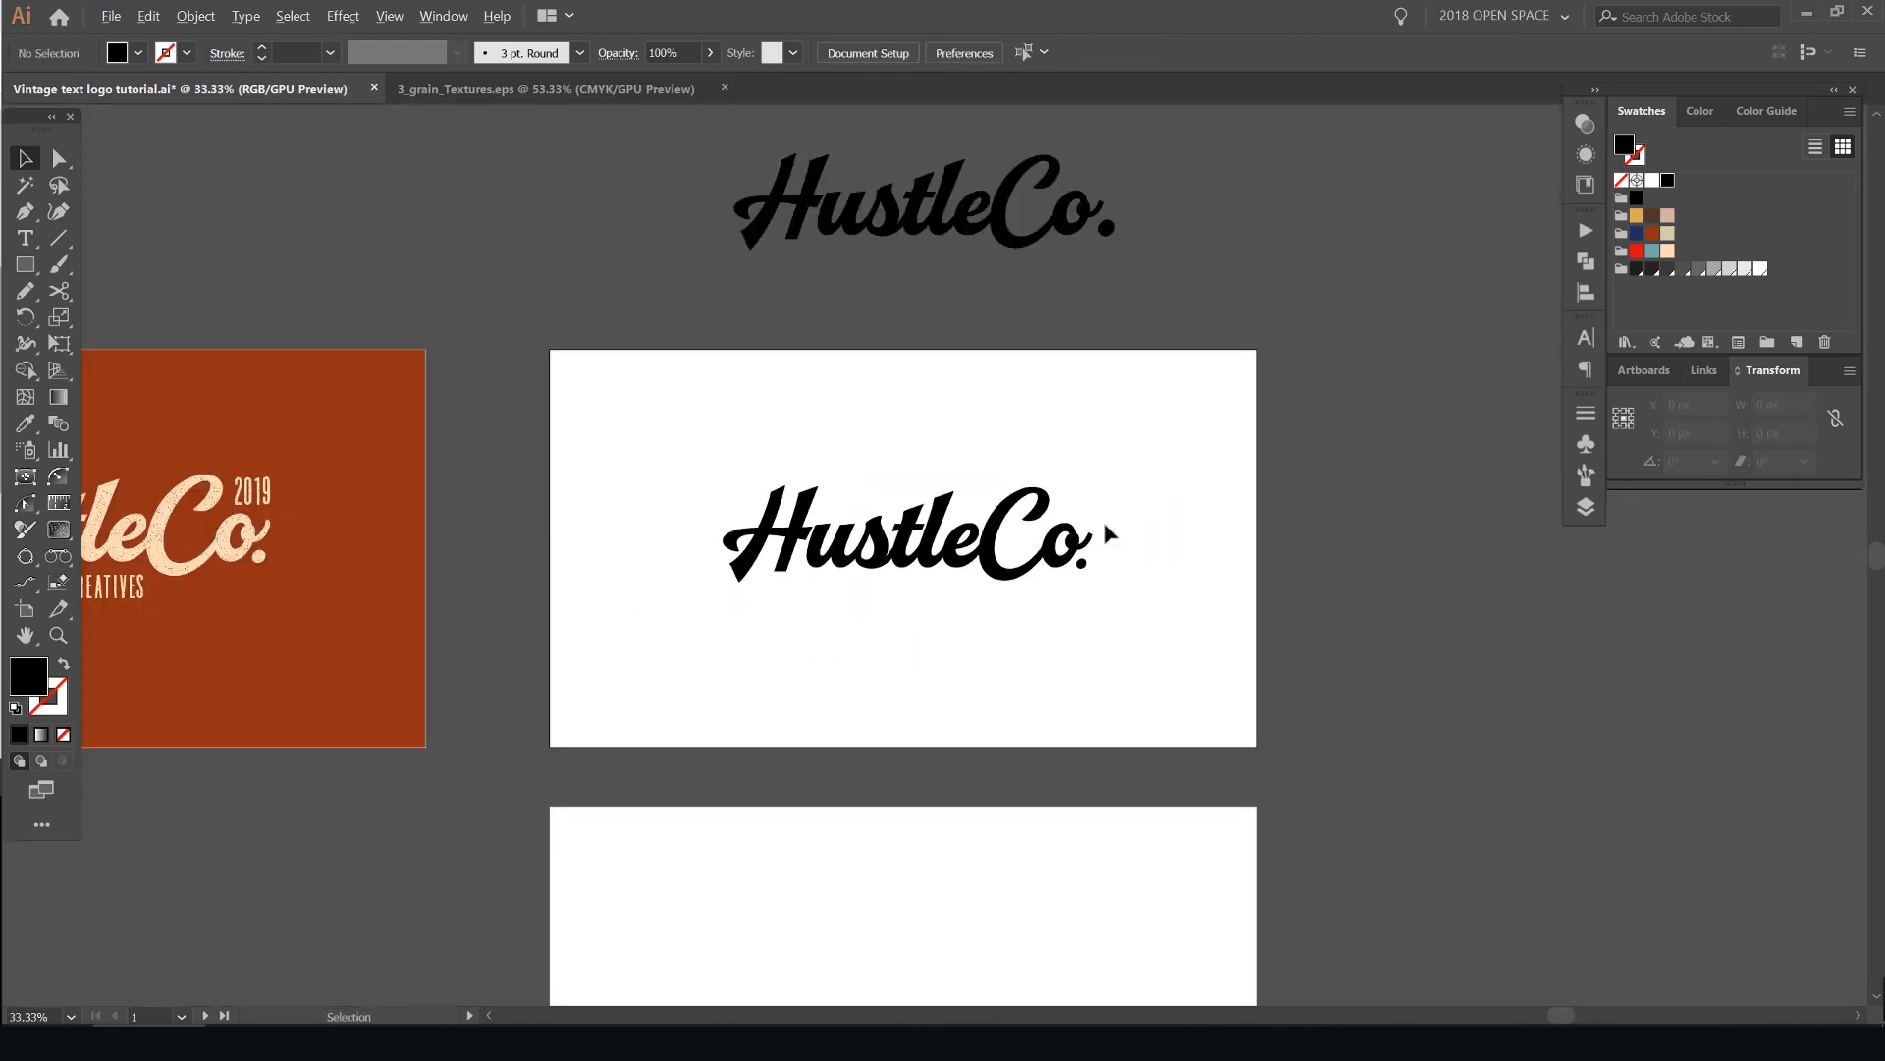
{"action": "scroll", "coordinate": [1107, 530], "scroll_direction": "up", "scroll_amount": 2}
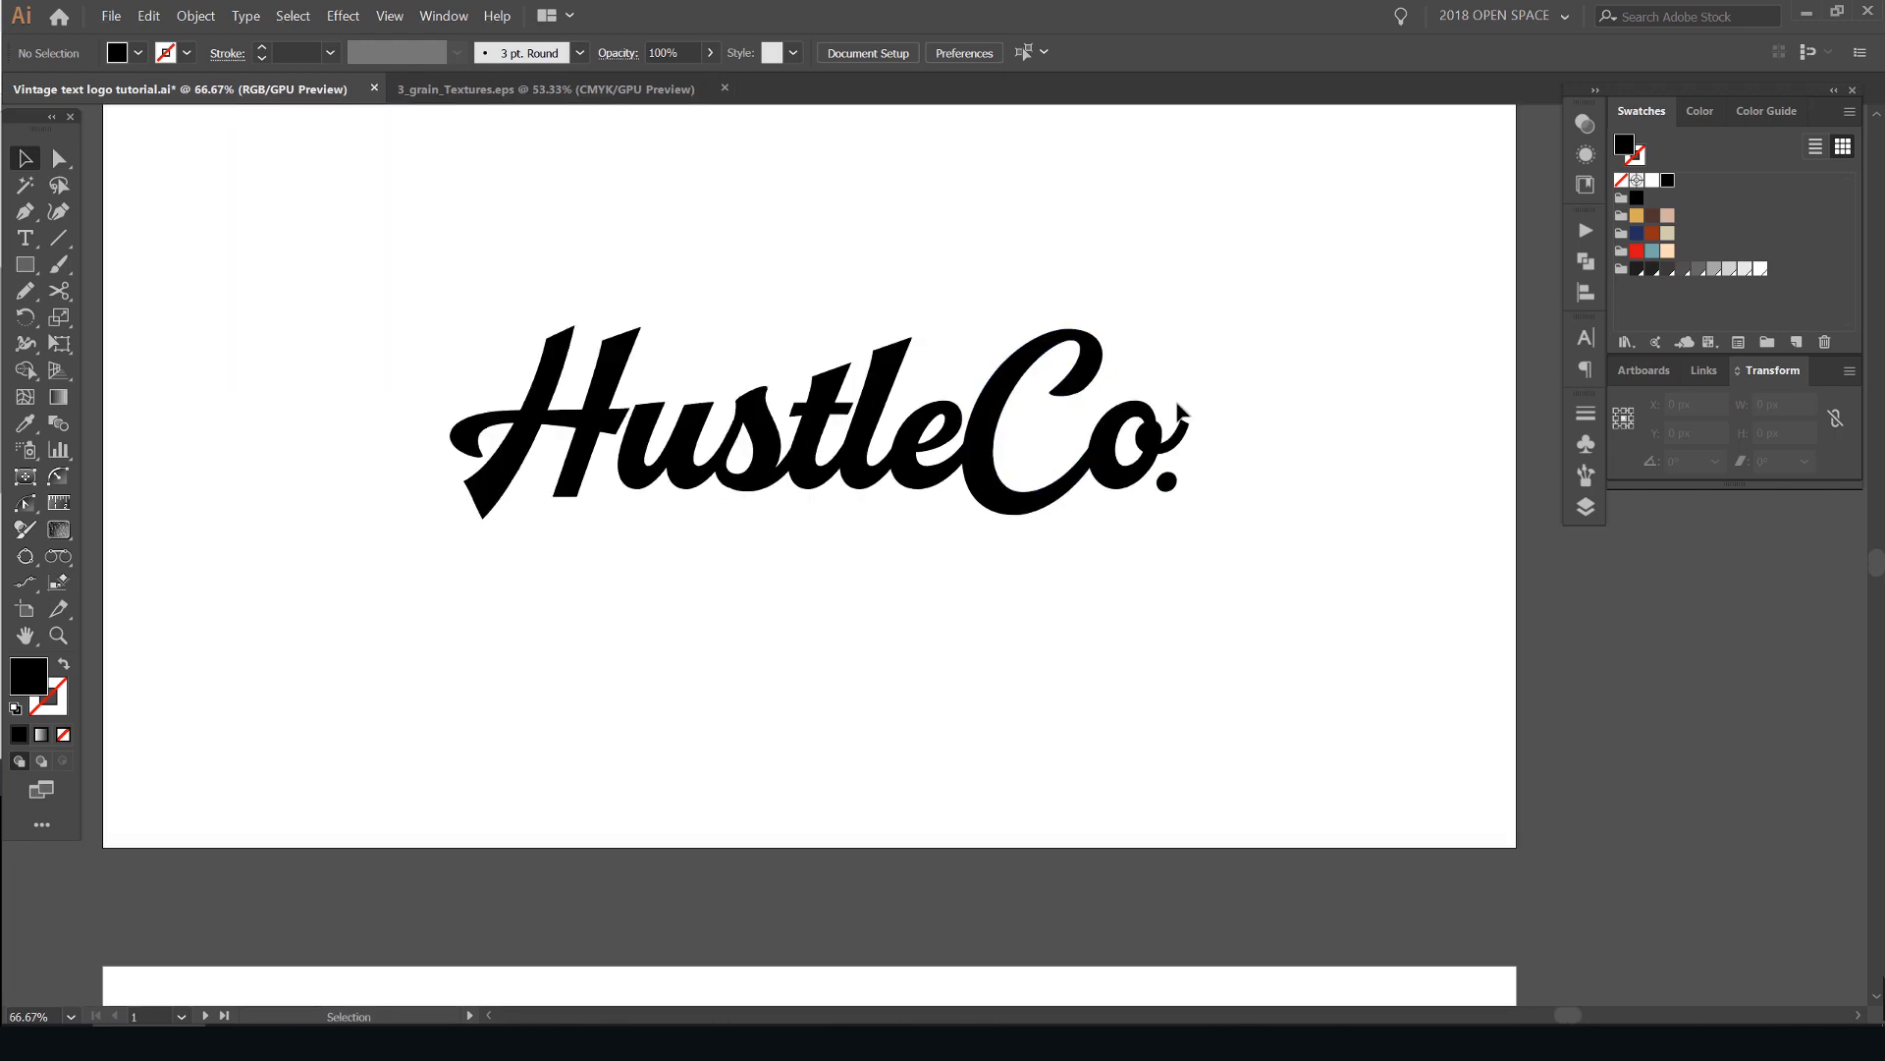
{"action": "scroll", "coordinate": [1182, 410], "scroll_direction": "up", "scroll_amount": 2}
{"action": "scroll", "coordinate": [1207, 432], "scroll_direction": "left", "scroll_amount": 4}
{"action": "scroll", "coordinate": [540, 389], "scroll_direction": "up", "scroll_amount": 3}
{"action": "scroll", "coordinate": [820, 457], "scroll_direction": "down", "scroll_amount": 4}
{"action": "scroll", "coordinate": [840, 414], "scroll_direction": "up", "scroll_amount": 5}
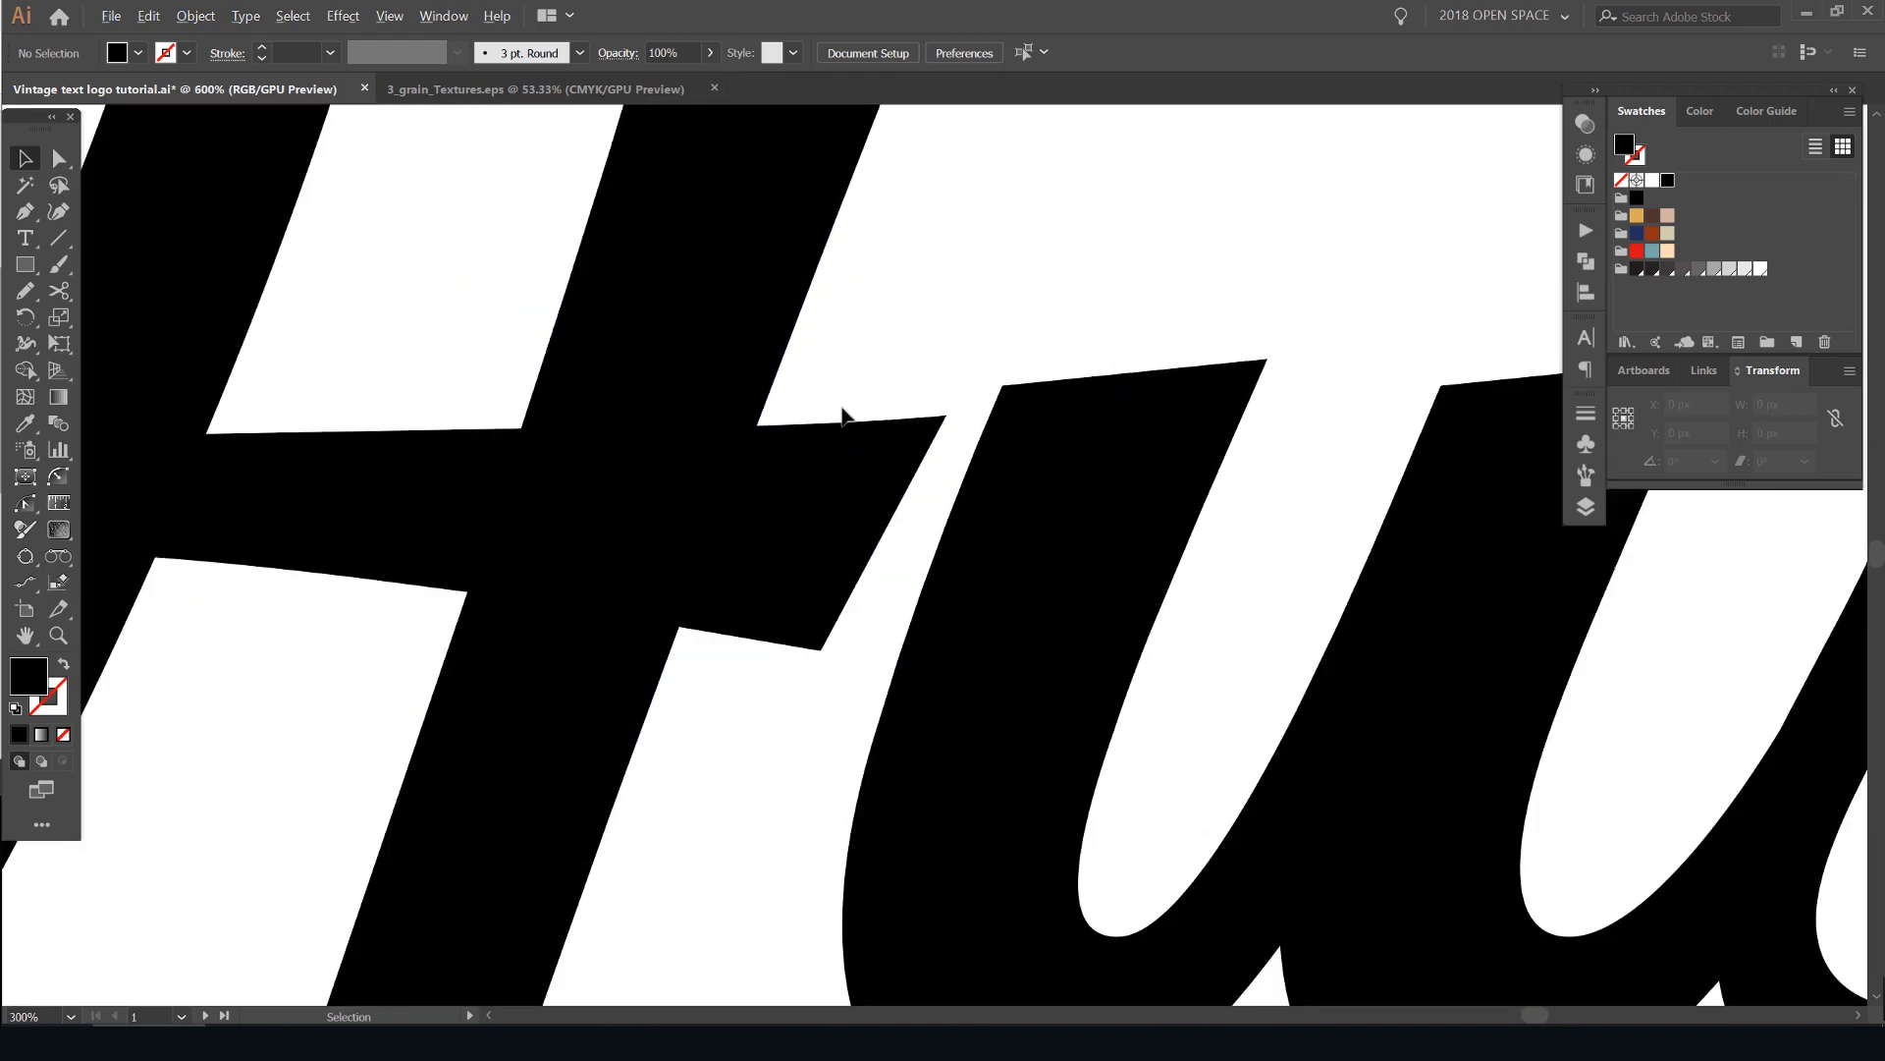
{"action": "scroll", "coordinate": [933, 402], "scroll_direction": "up", "scroll_amount": 3}
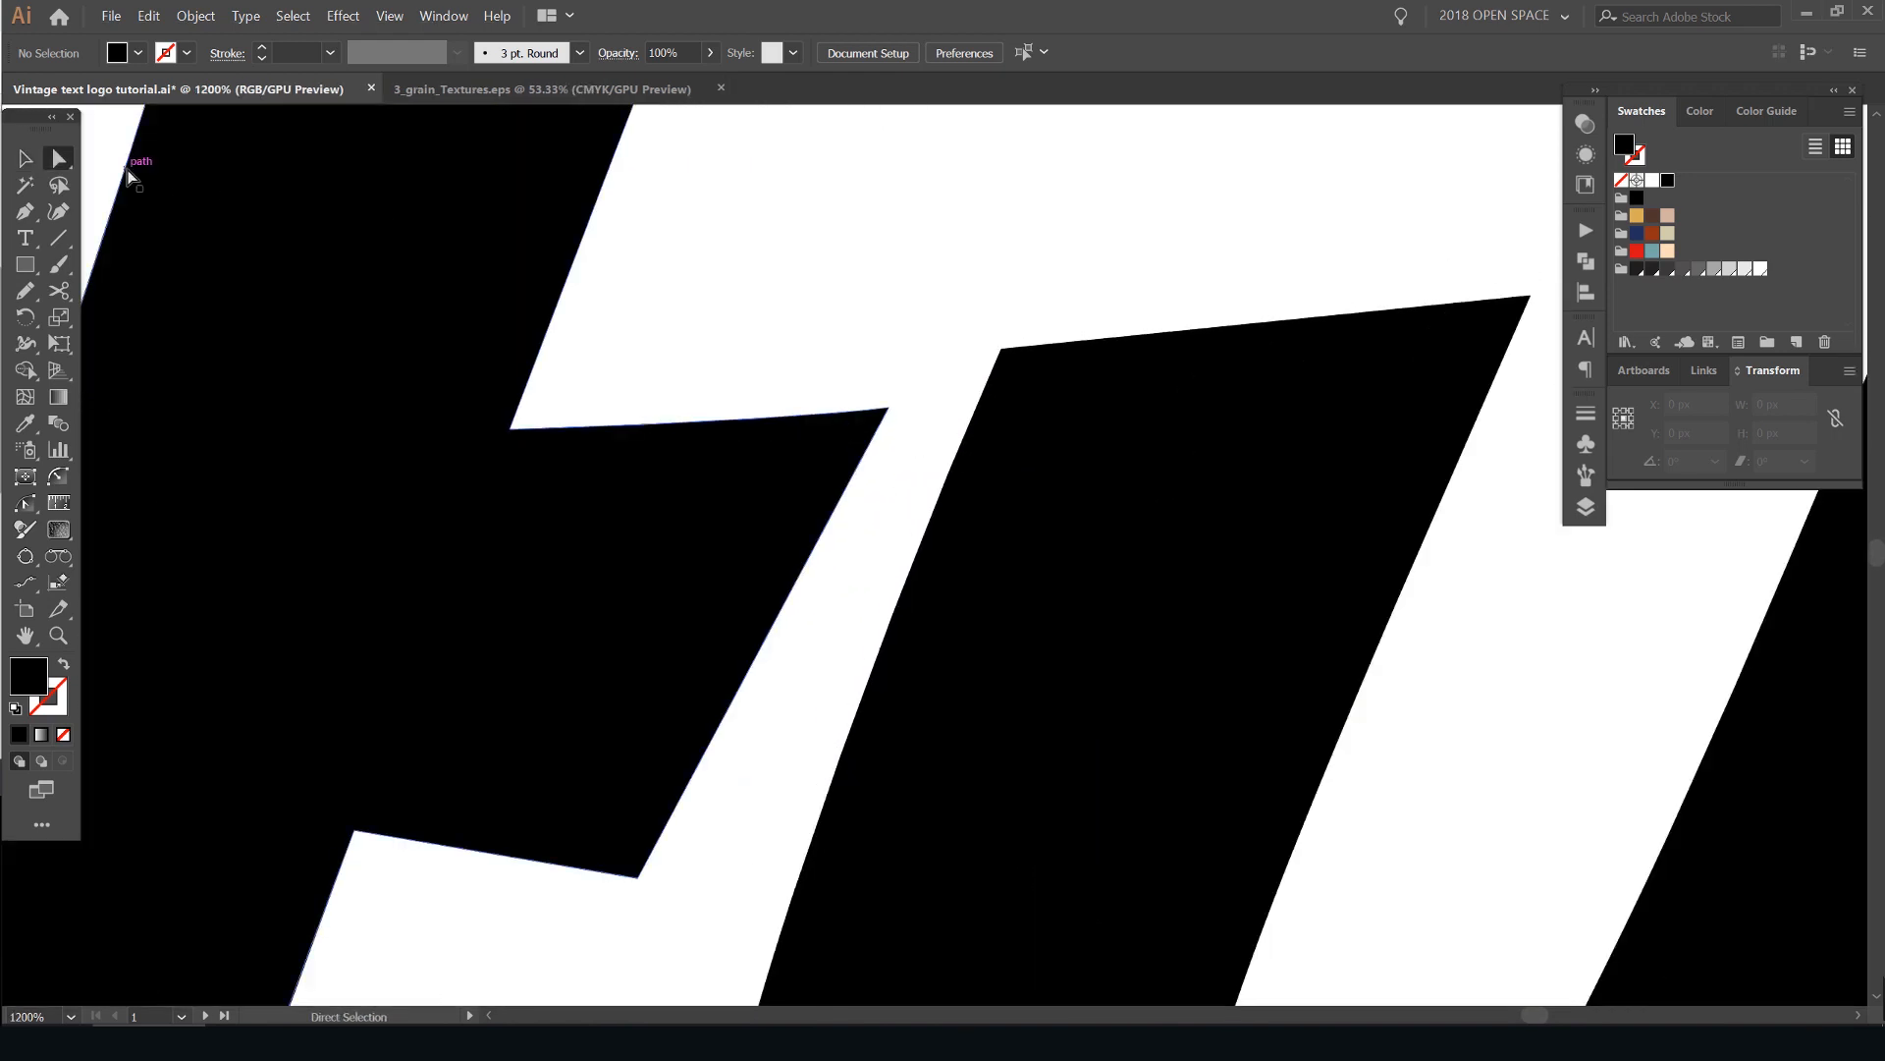
- Move the upper tip anchor of the H crossbar with the Direct Selection Tool onto the upper corner of the "u" across the gap
{"action": "left_click", "coordinate": [59, 159]}
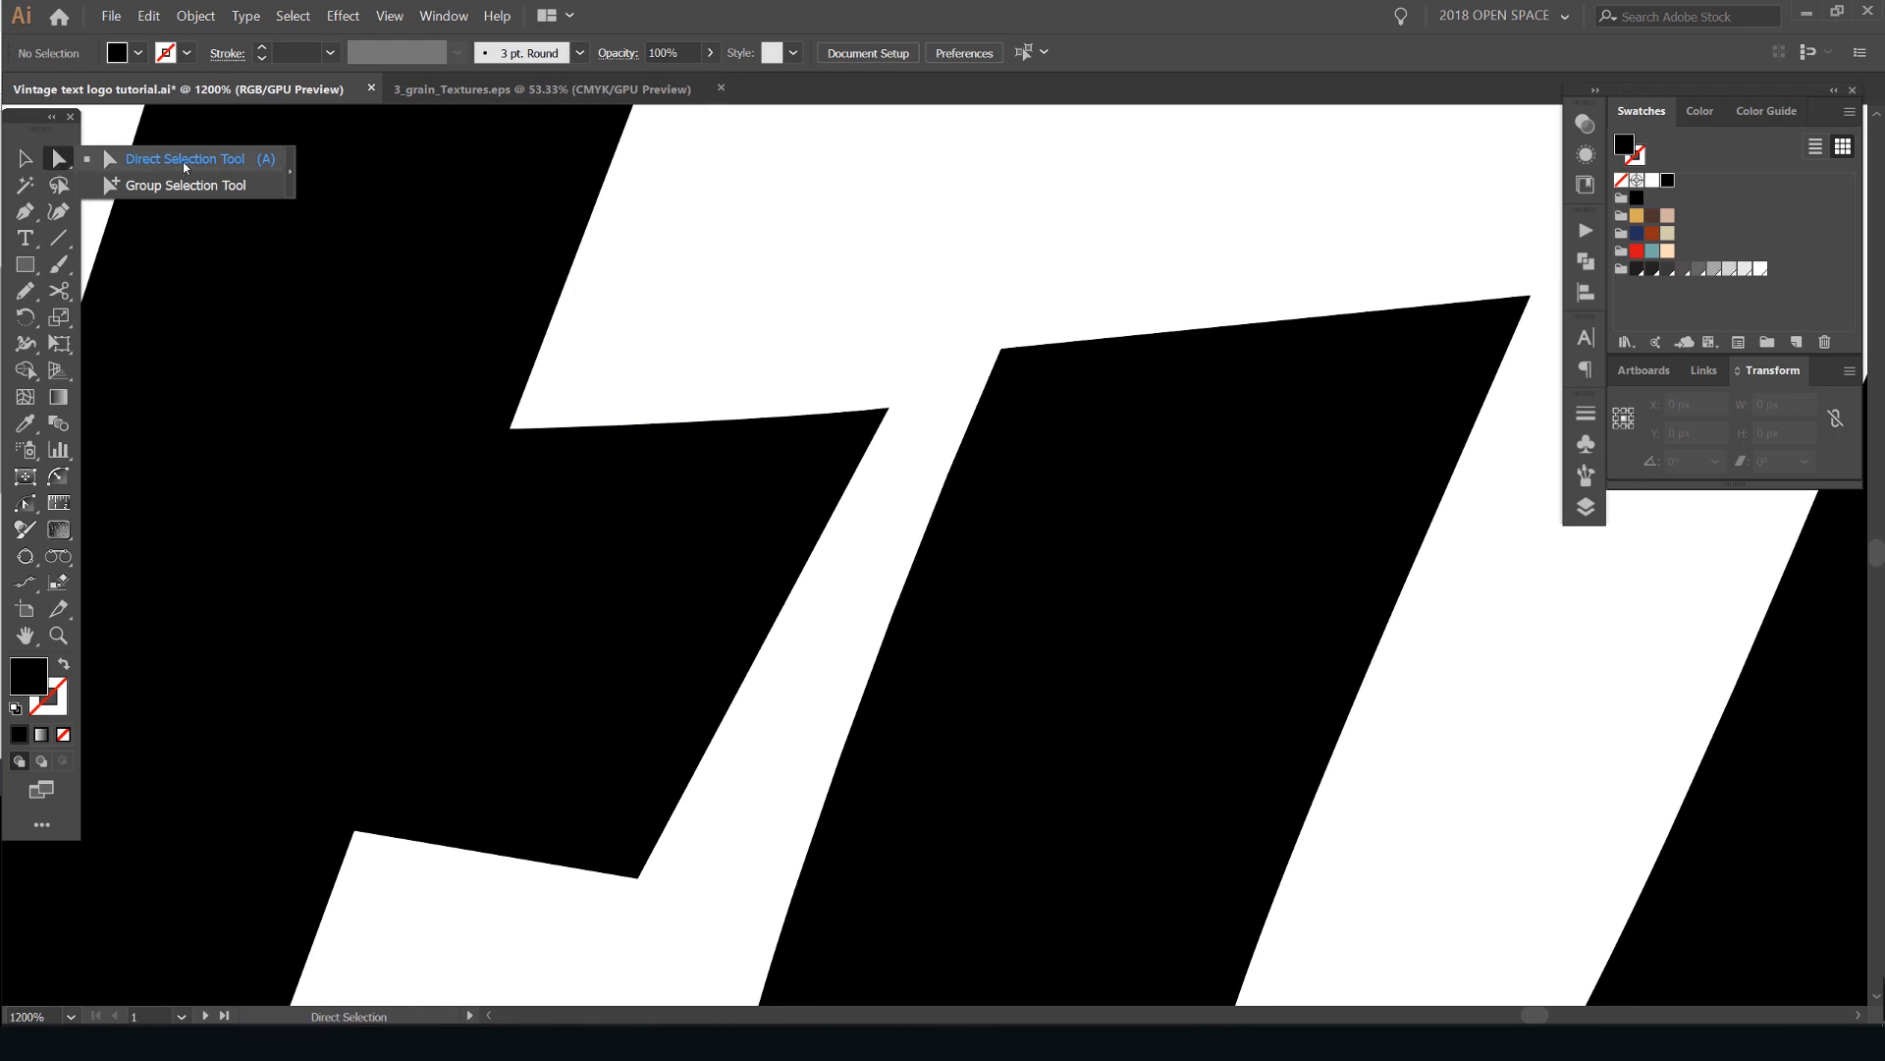
{"action": "left_click", "coordinate": [103, 162]}
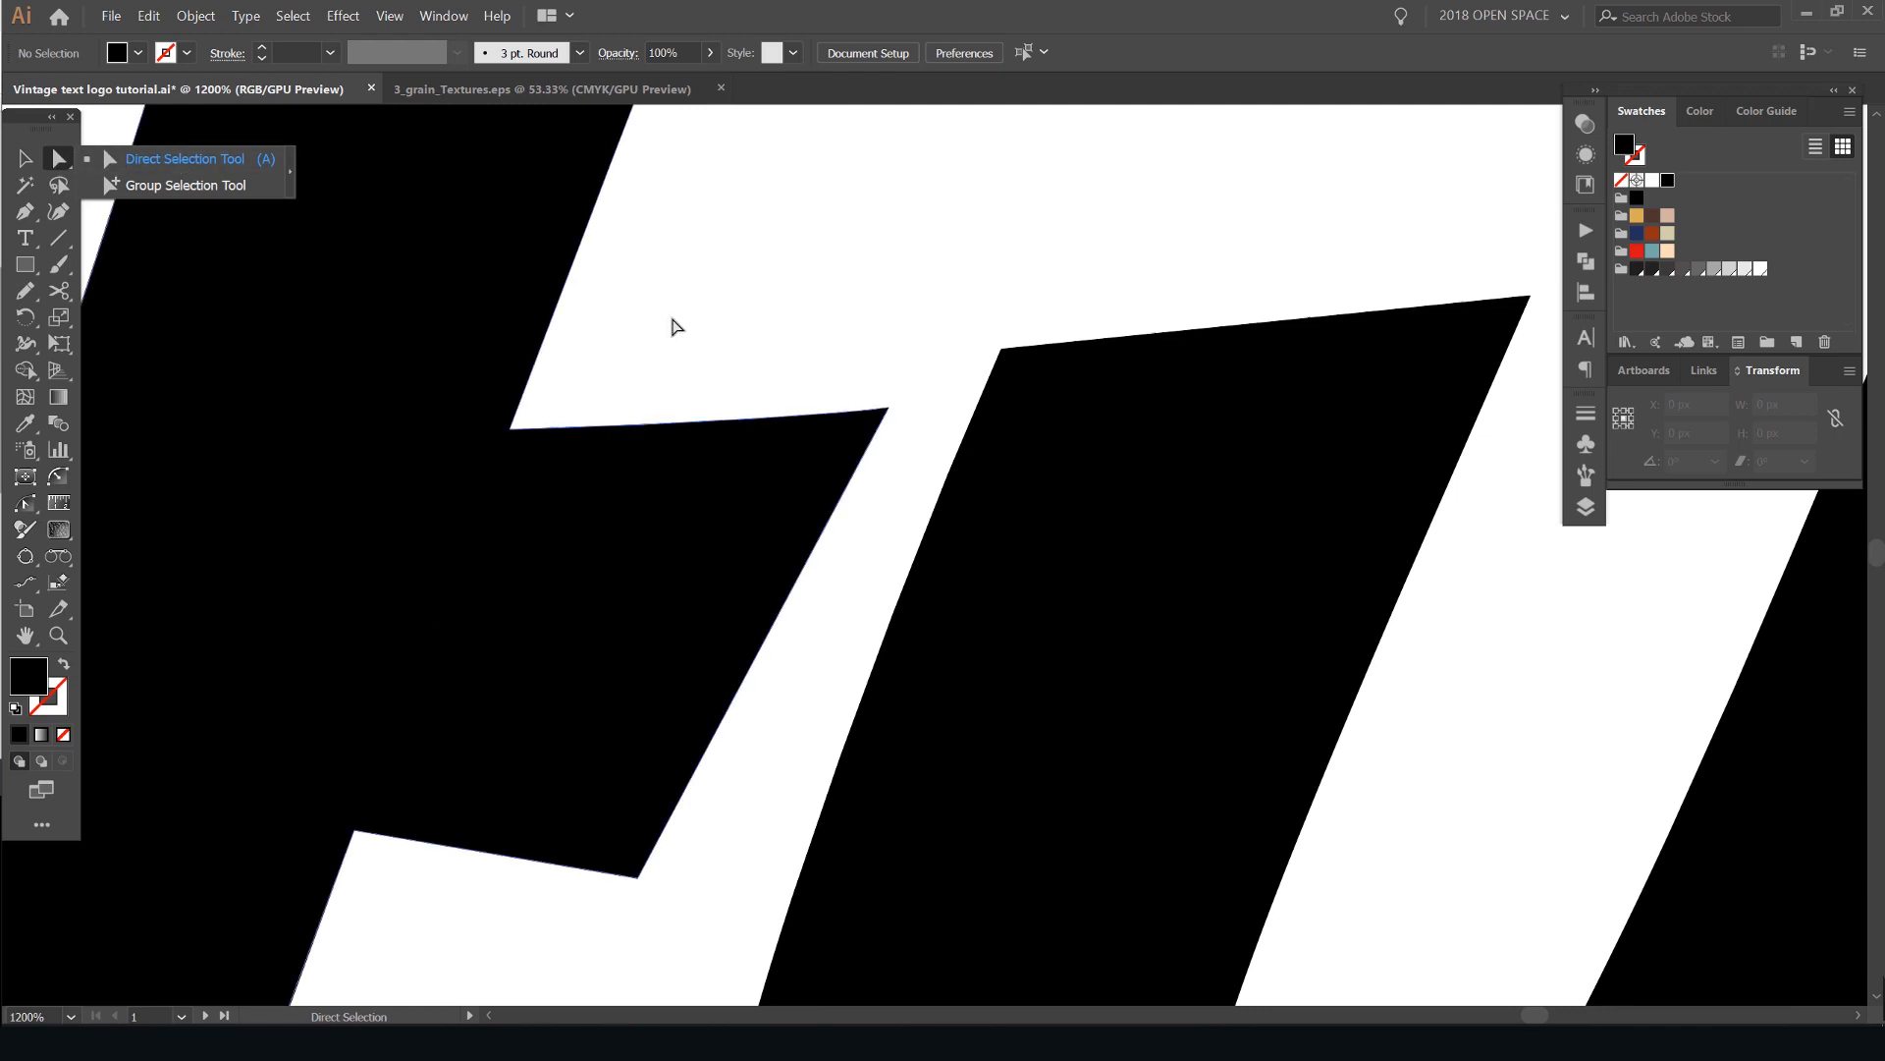
{"action": "scroll", "coordinate": [896, 407], "scroll_direction": "up", "scroll_amount": 3}
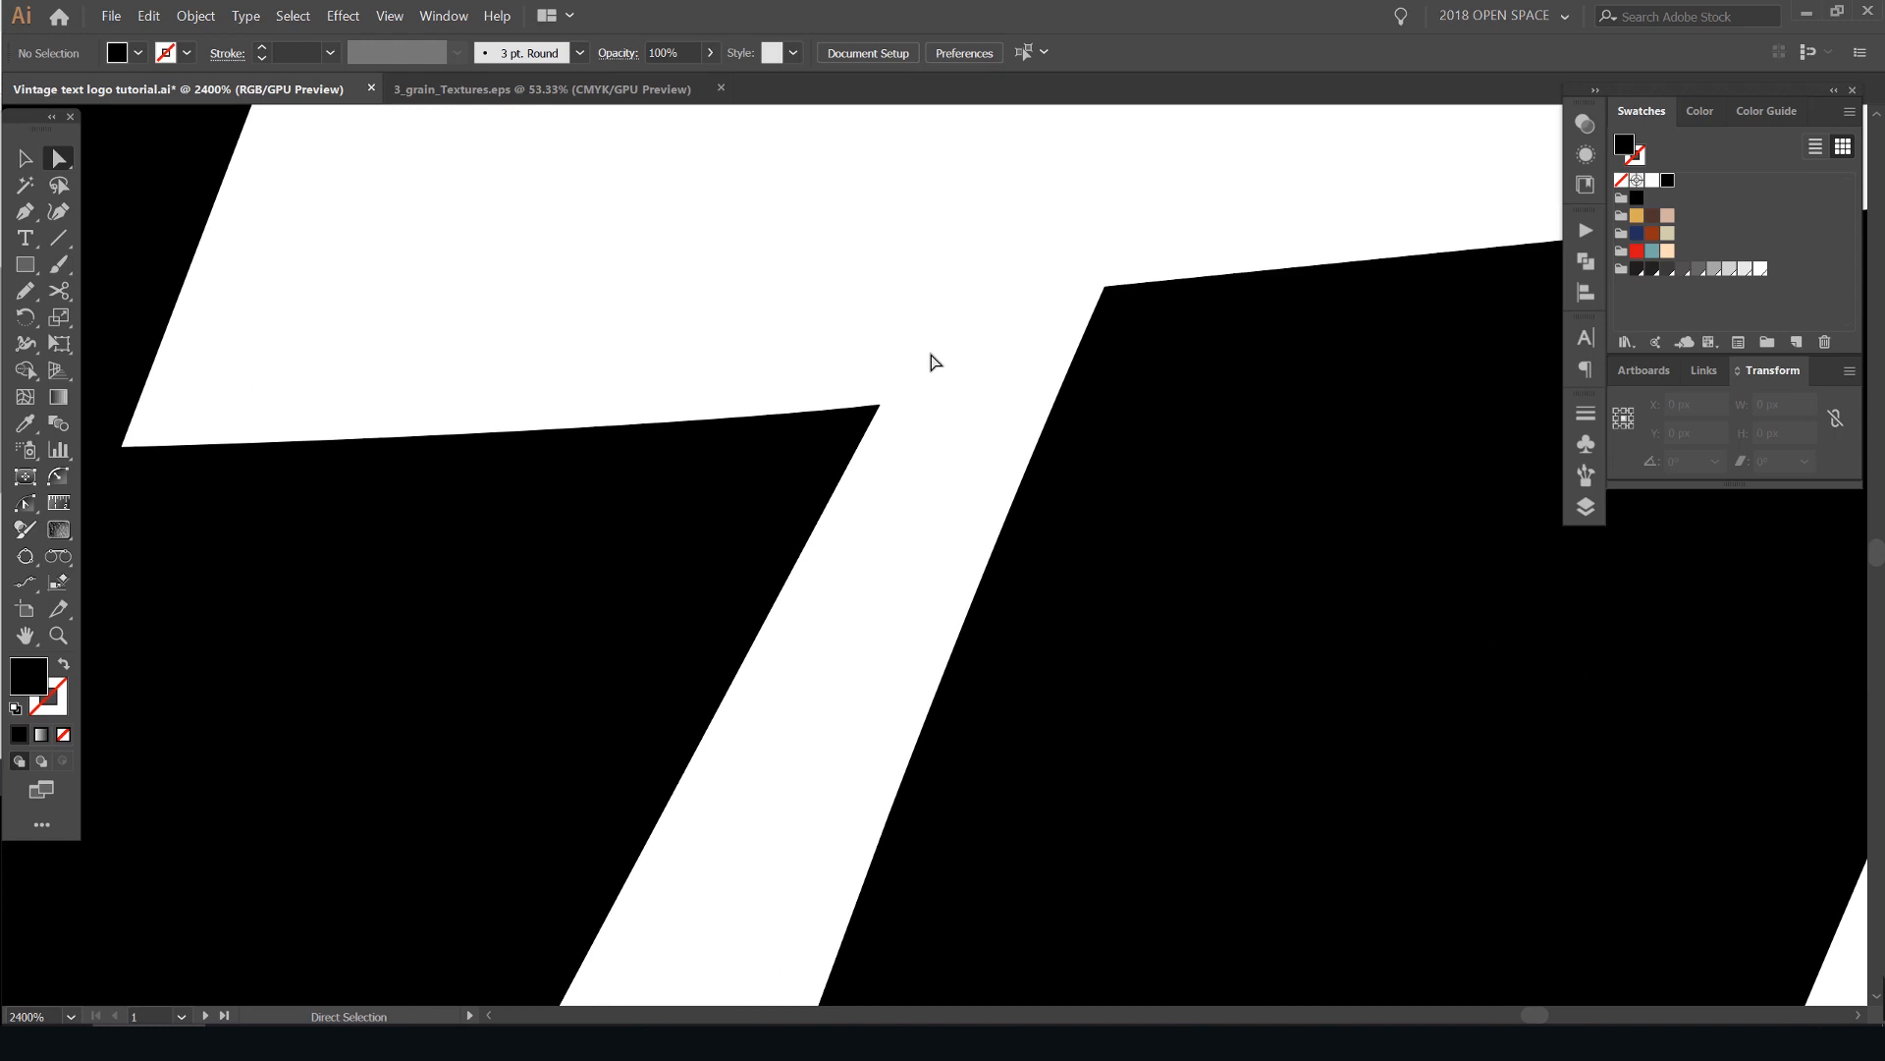
{"action": "left_click_drag", "start_coordinate": [854, 446], "coordinate": [857, 454]}
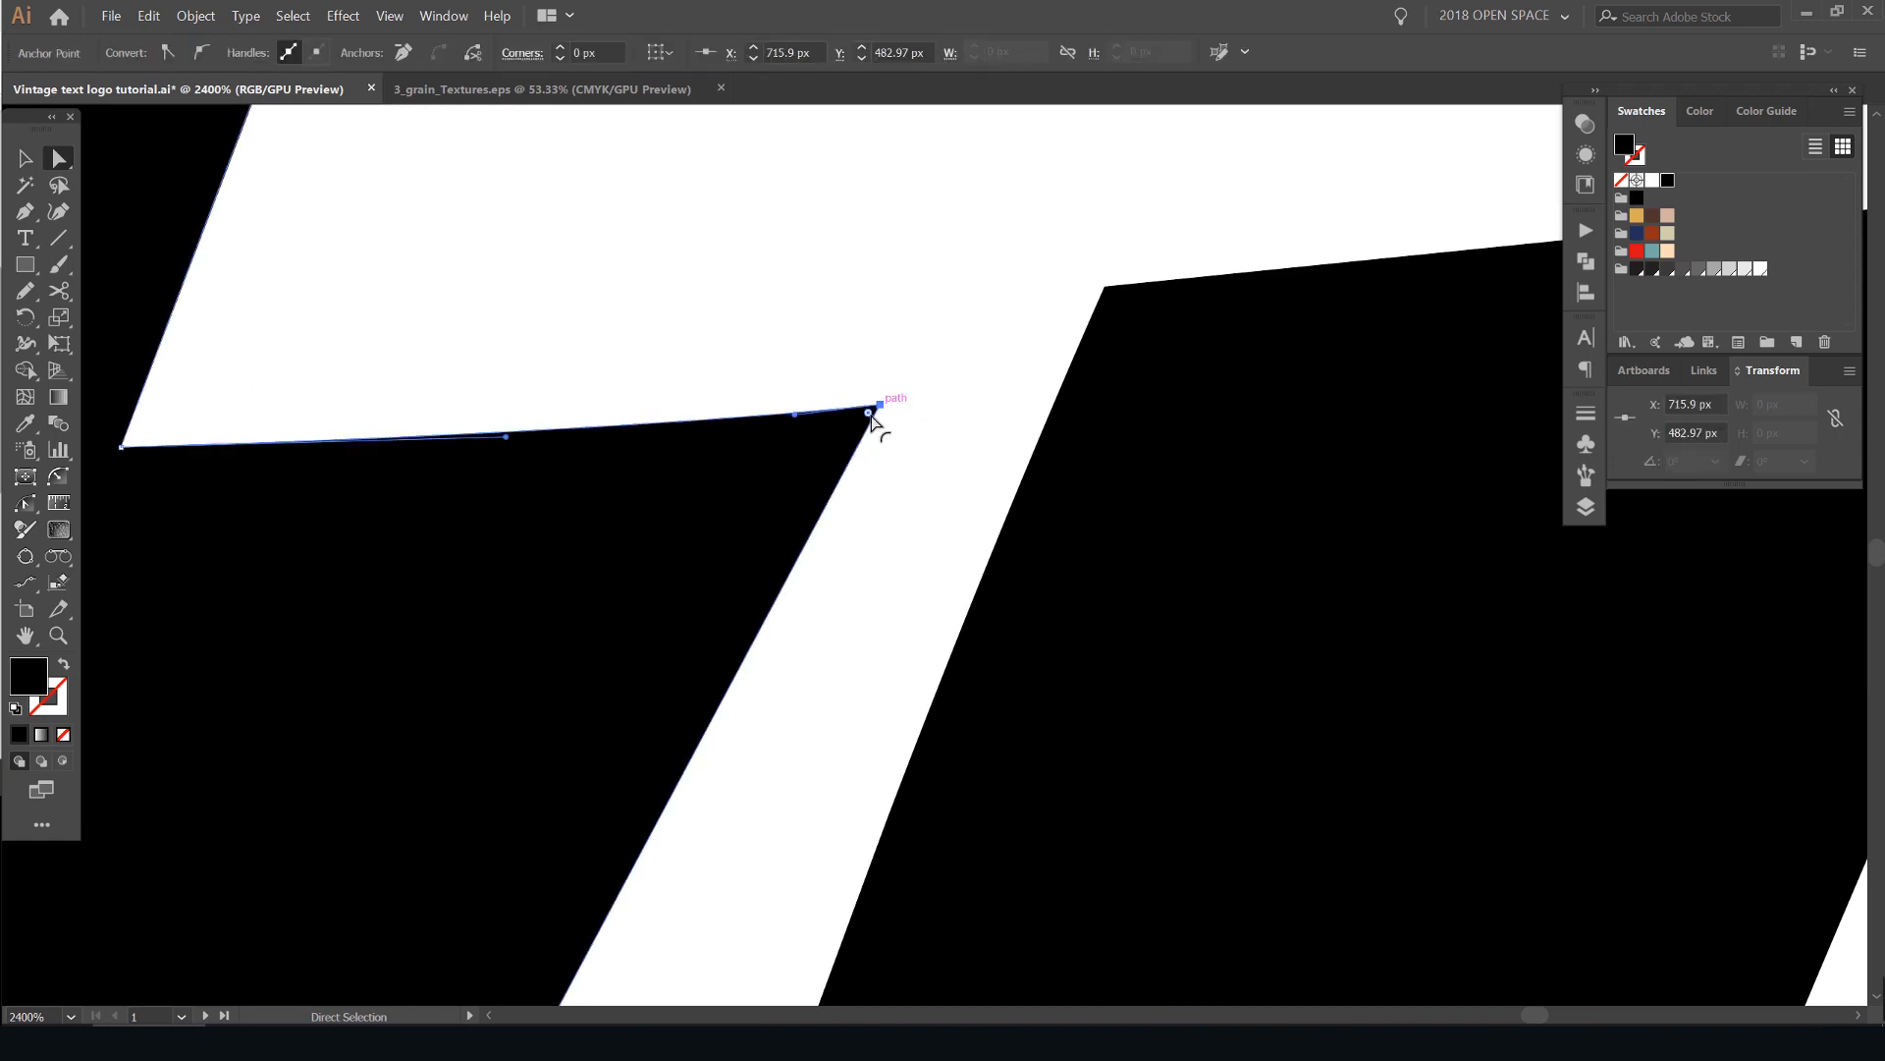
{"action": "scroll", "coordinate": [881, 410], "scroll_direction": "up", "scroll_amount": 2}
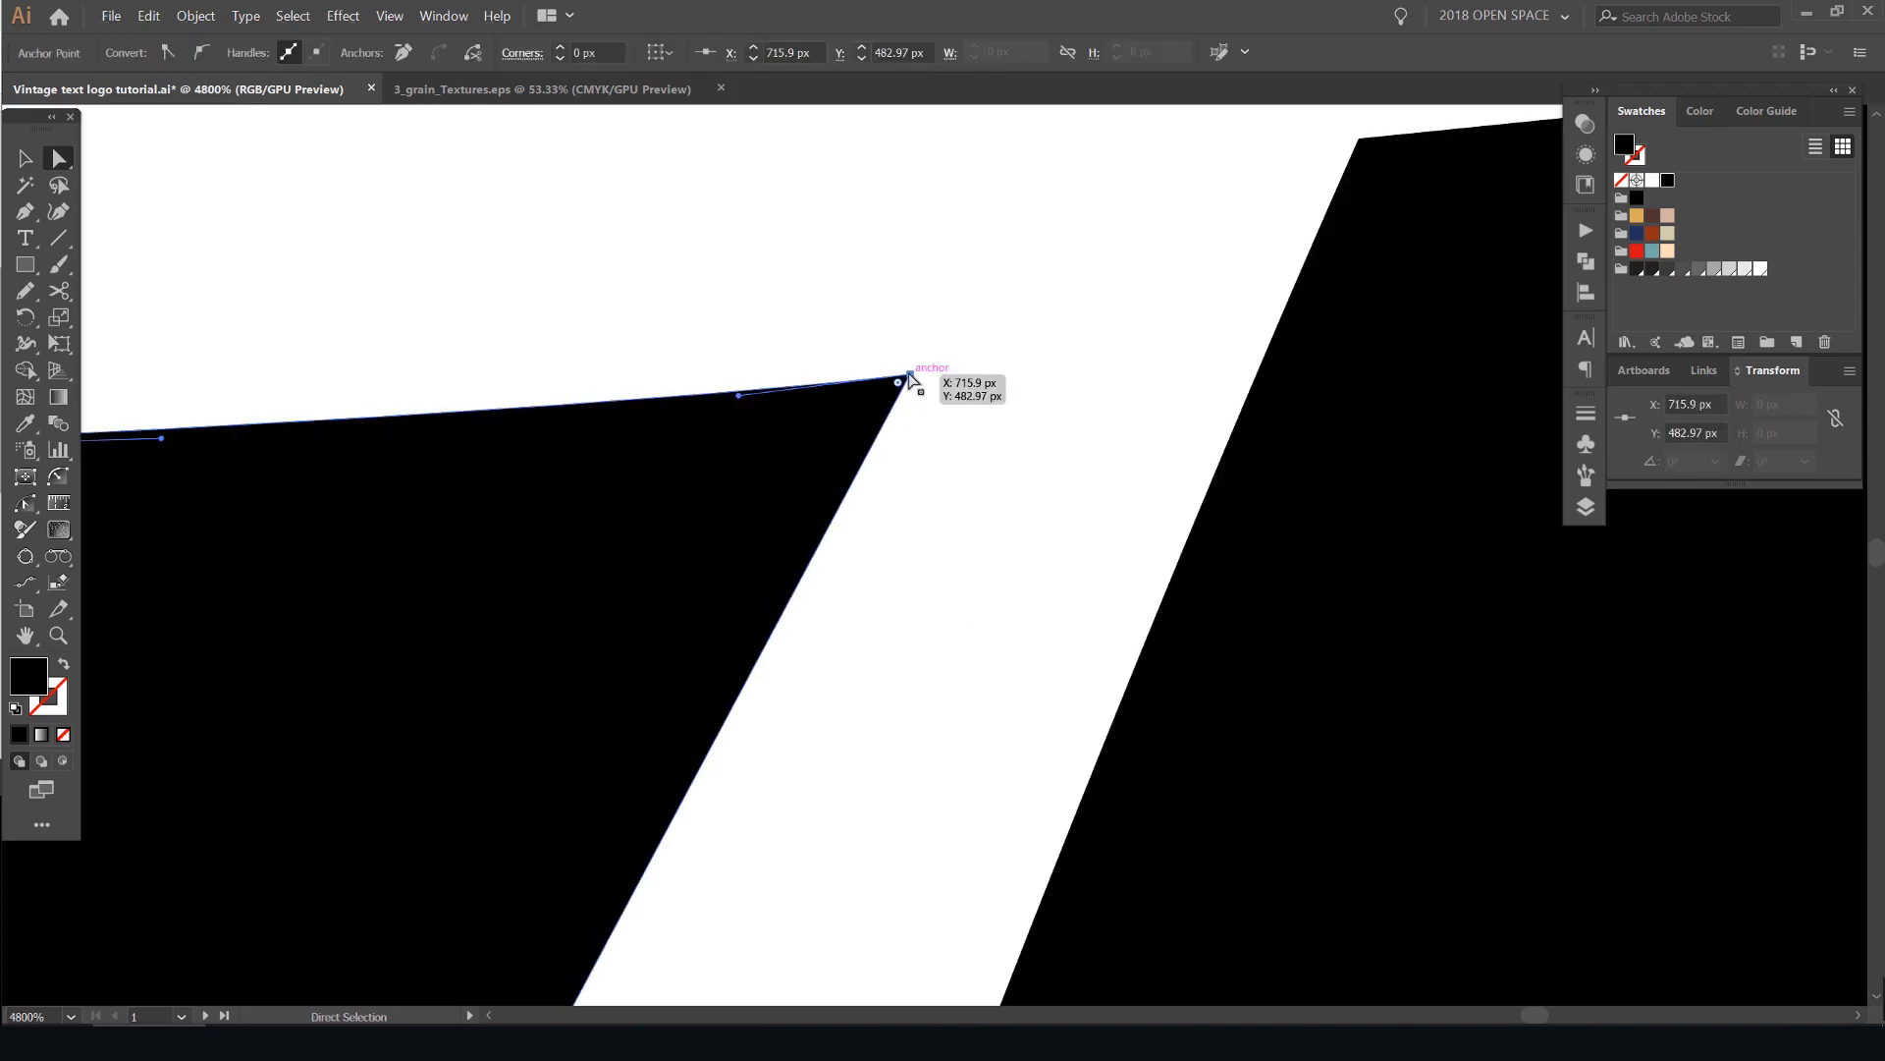
{"action": "scroll", "coordinate": [911, 378], "scroll_direction": "down", "scroll_amount": 5}
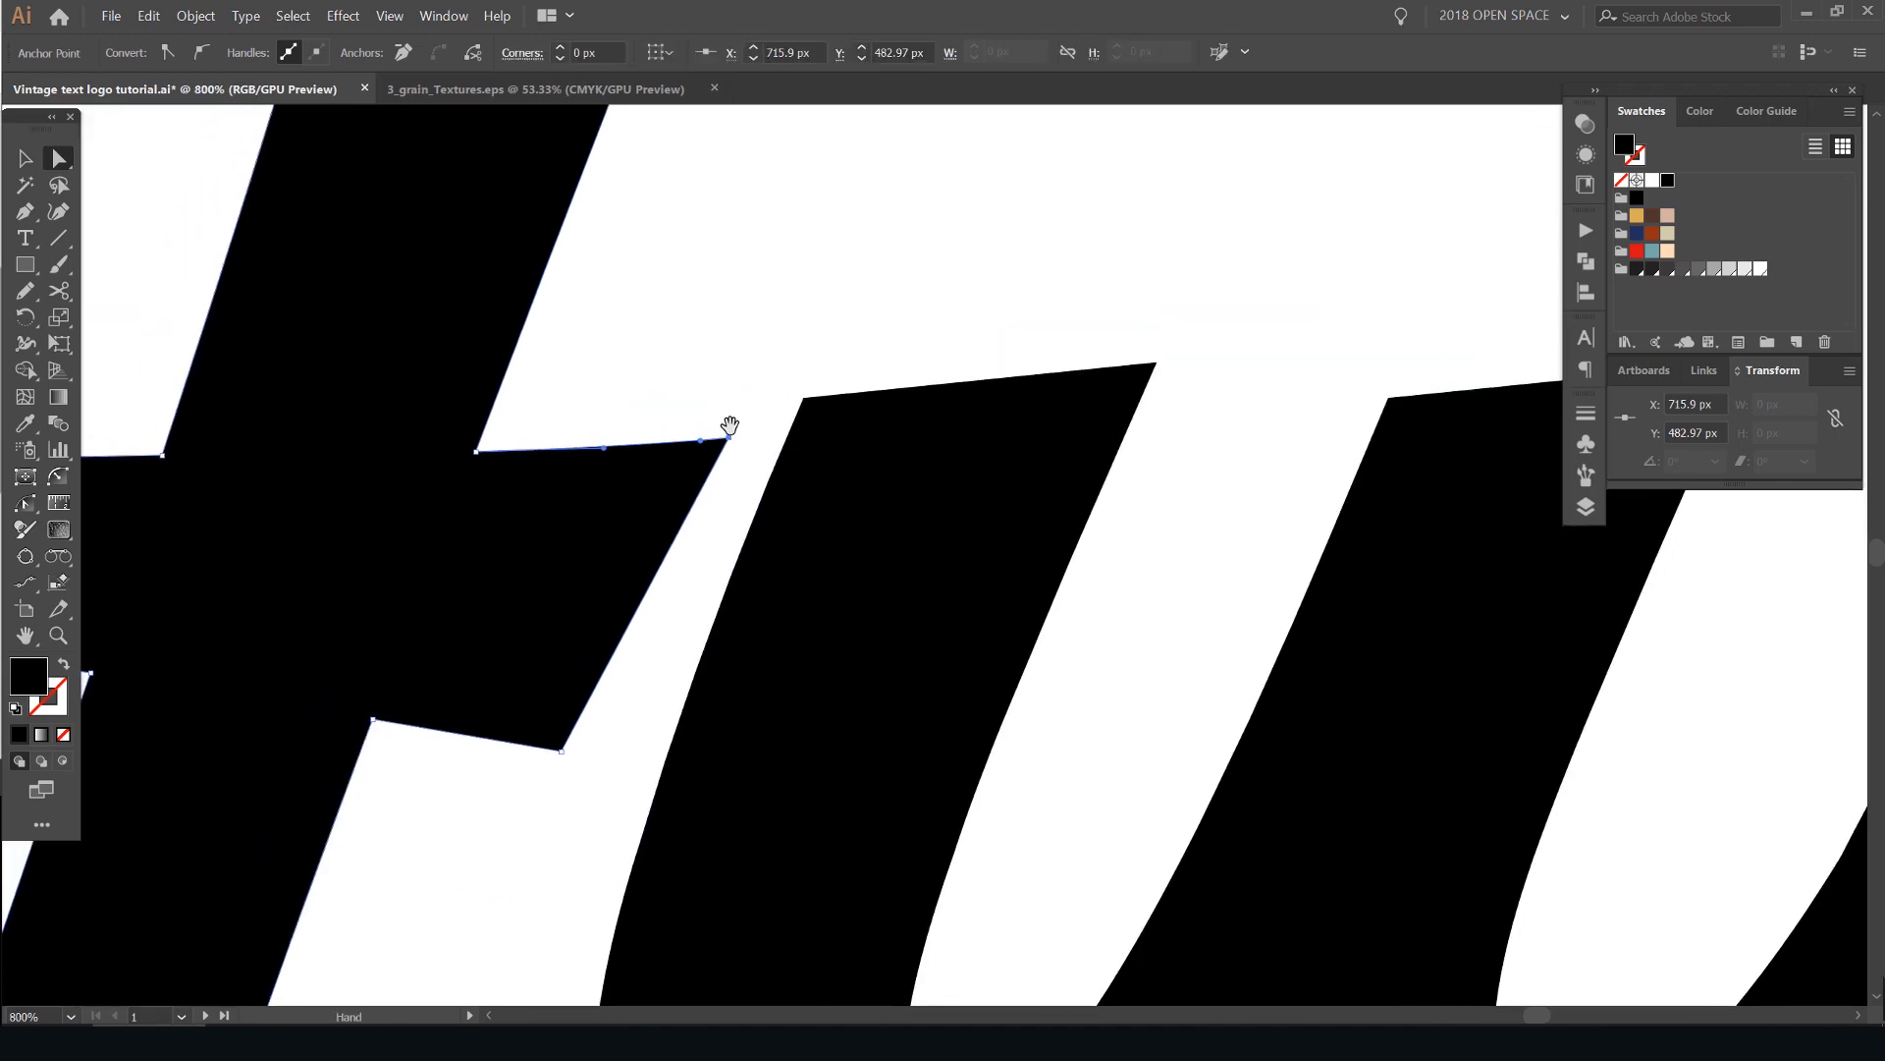
{"action": "scroll", "coordinate": [731, 439], "scroll_direction": "up", "scroll_amount": 1}
{"action": "left_click_drag", "start_coordinate": [726, 439], "coordinate": [1385, 309]}
{"action": "scroll", "coordinate": [1385, 309], "scroll_direction": "up", "scroll_amount": 3}
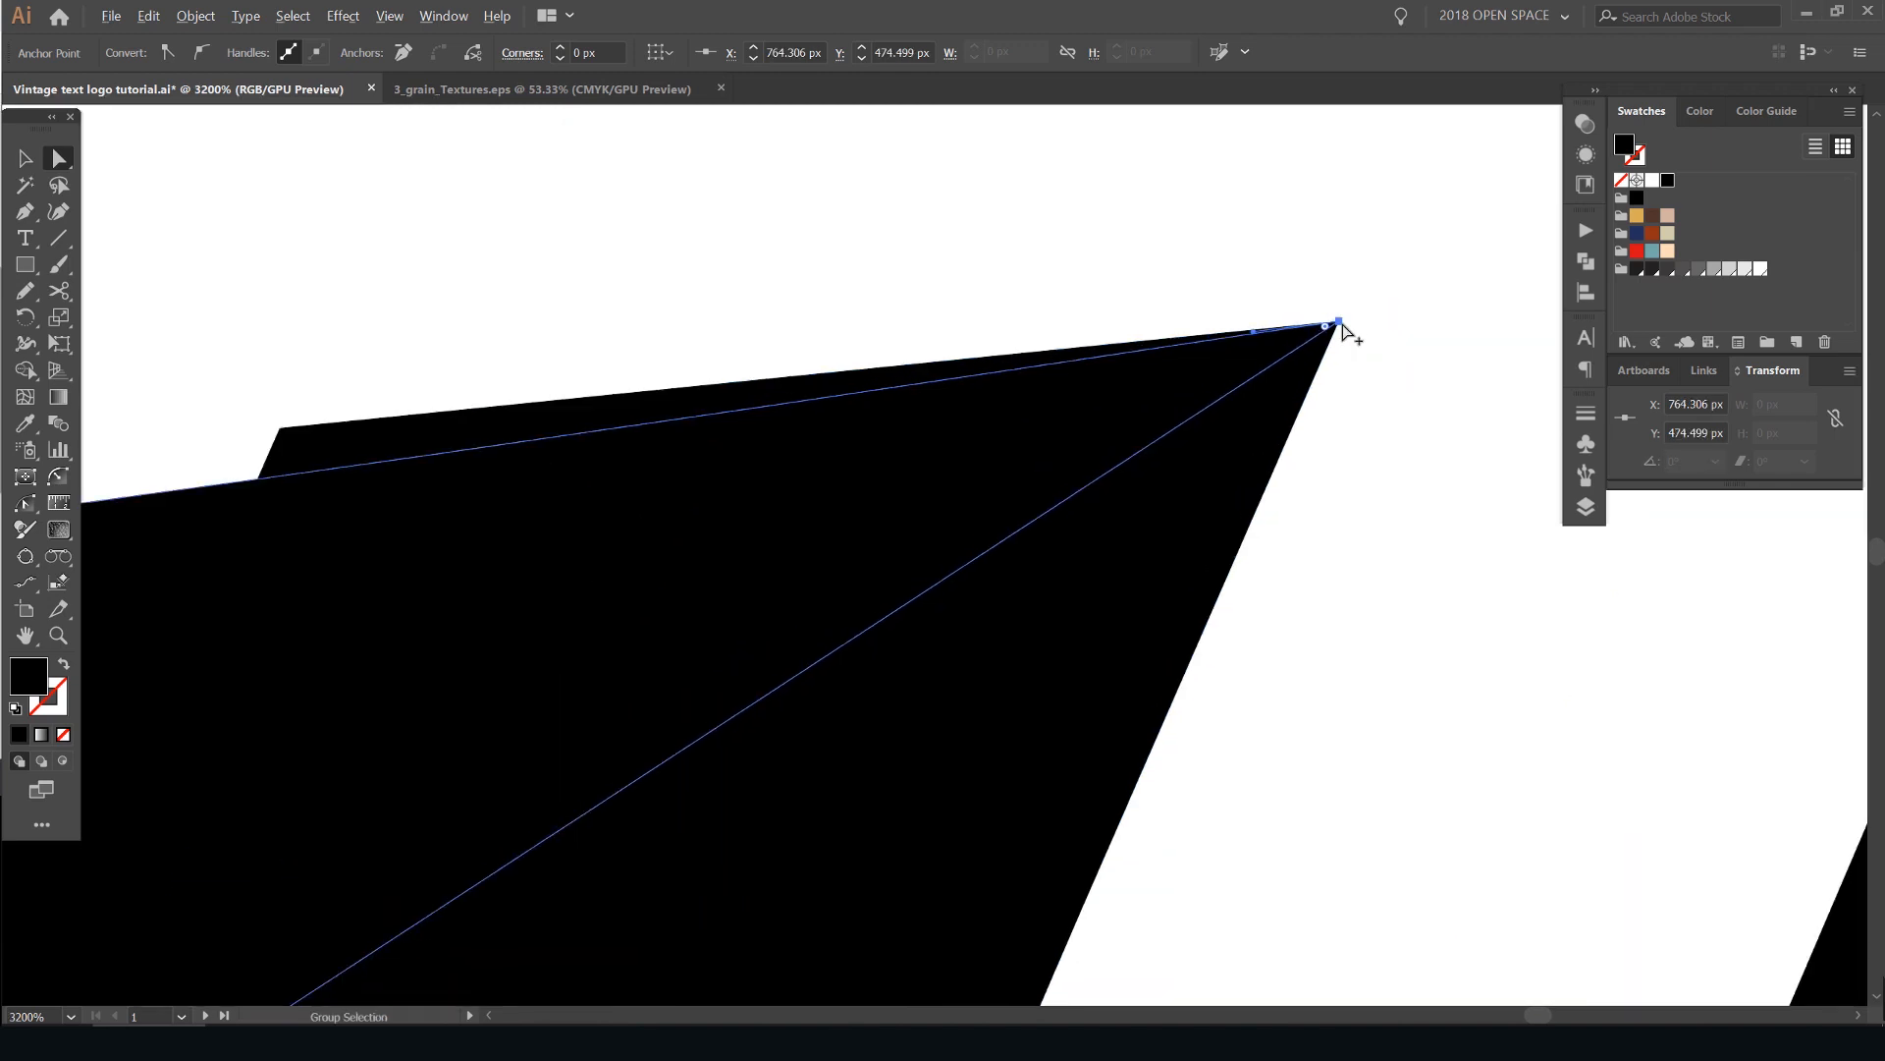
{"action": "scroll", "coordinate": [1343, 329], "scroll_direction": "down", "scroll_amount": 5}
{"action": "scroll", "coordinate": [1191, 298], "scroll_direction": "up", "scroll_amount": 1}
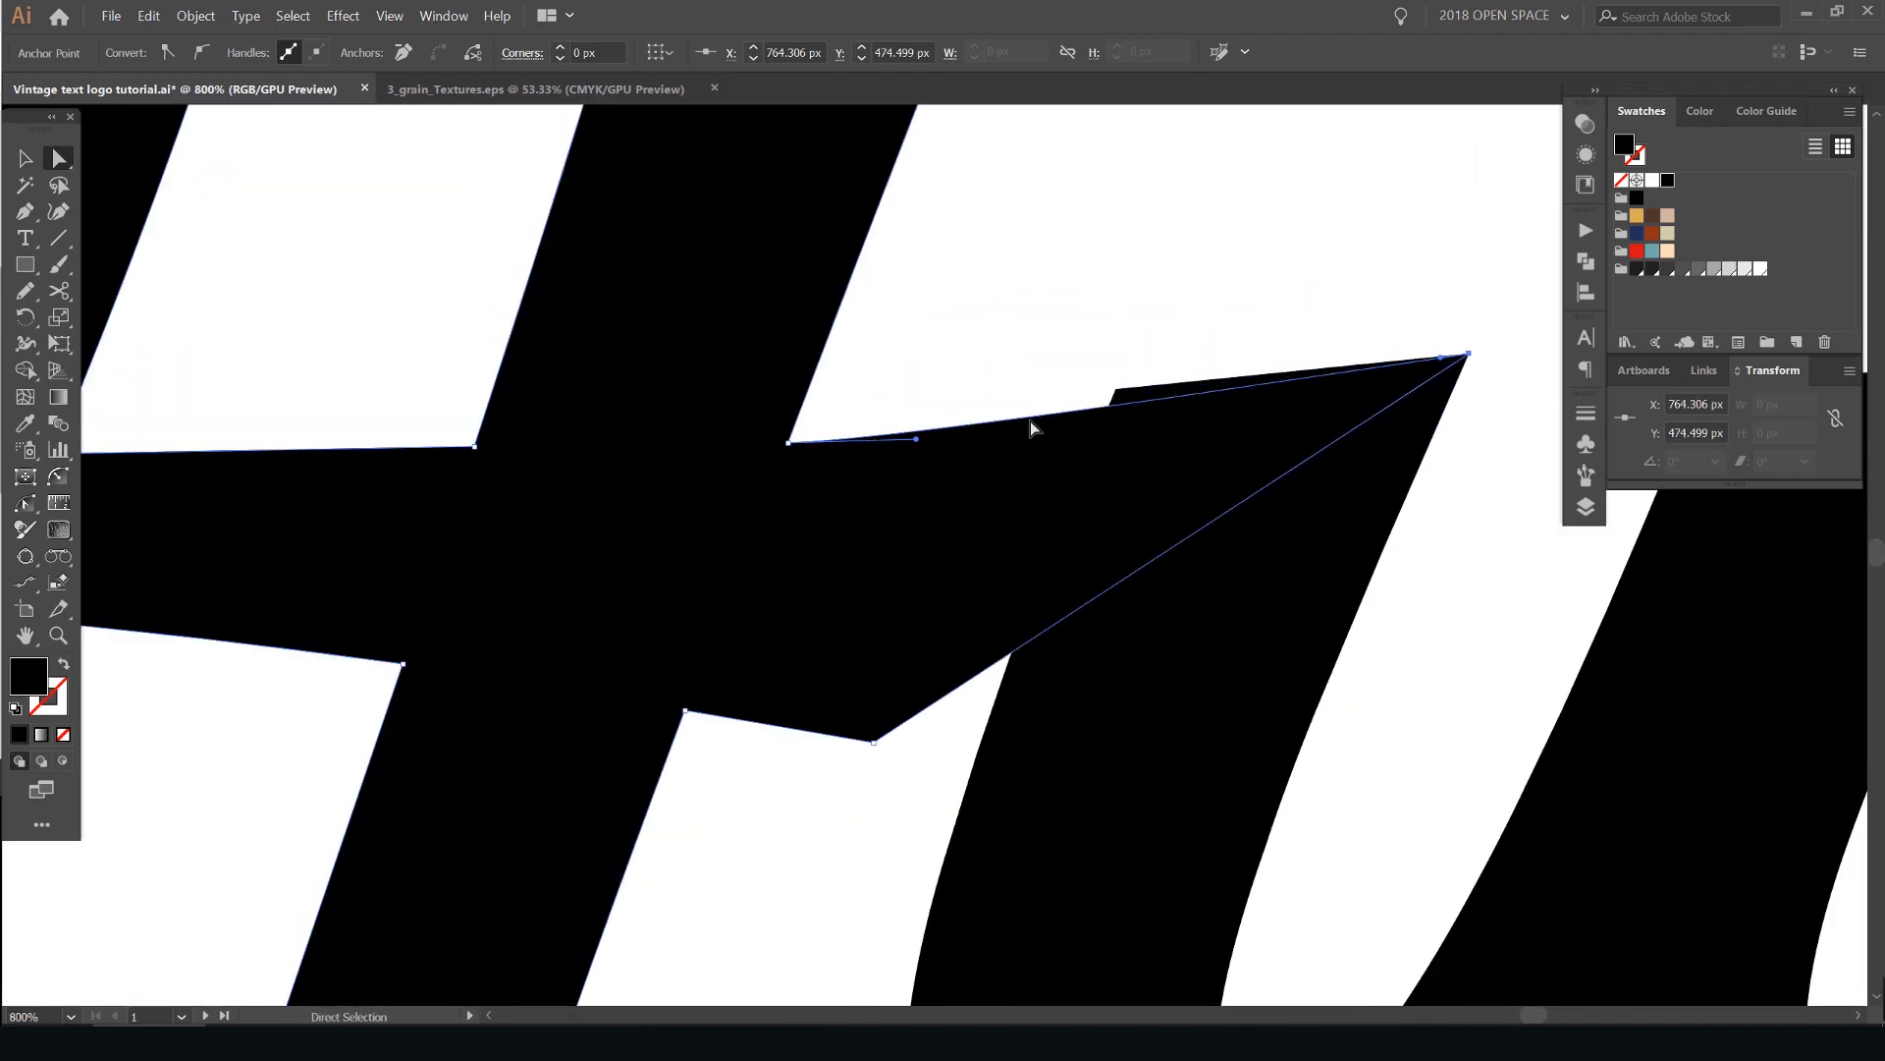
- Adjust the curve handle on the crossbar's upper edge so it arches smoothly from the H stem to the tip, covering the "u" corner
{"action": "left_click", "coordinate": [1131, 398]}
{"action": "scroll", "coordinate": [1132, 398], "scroll_direction": "up", "scroll_amount": 2}
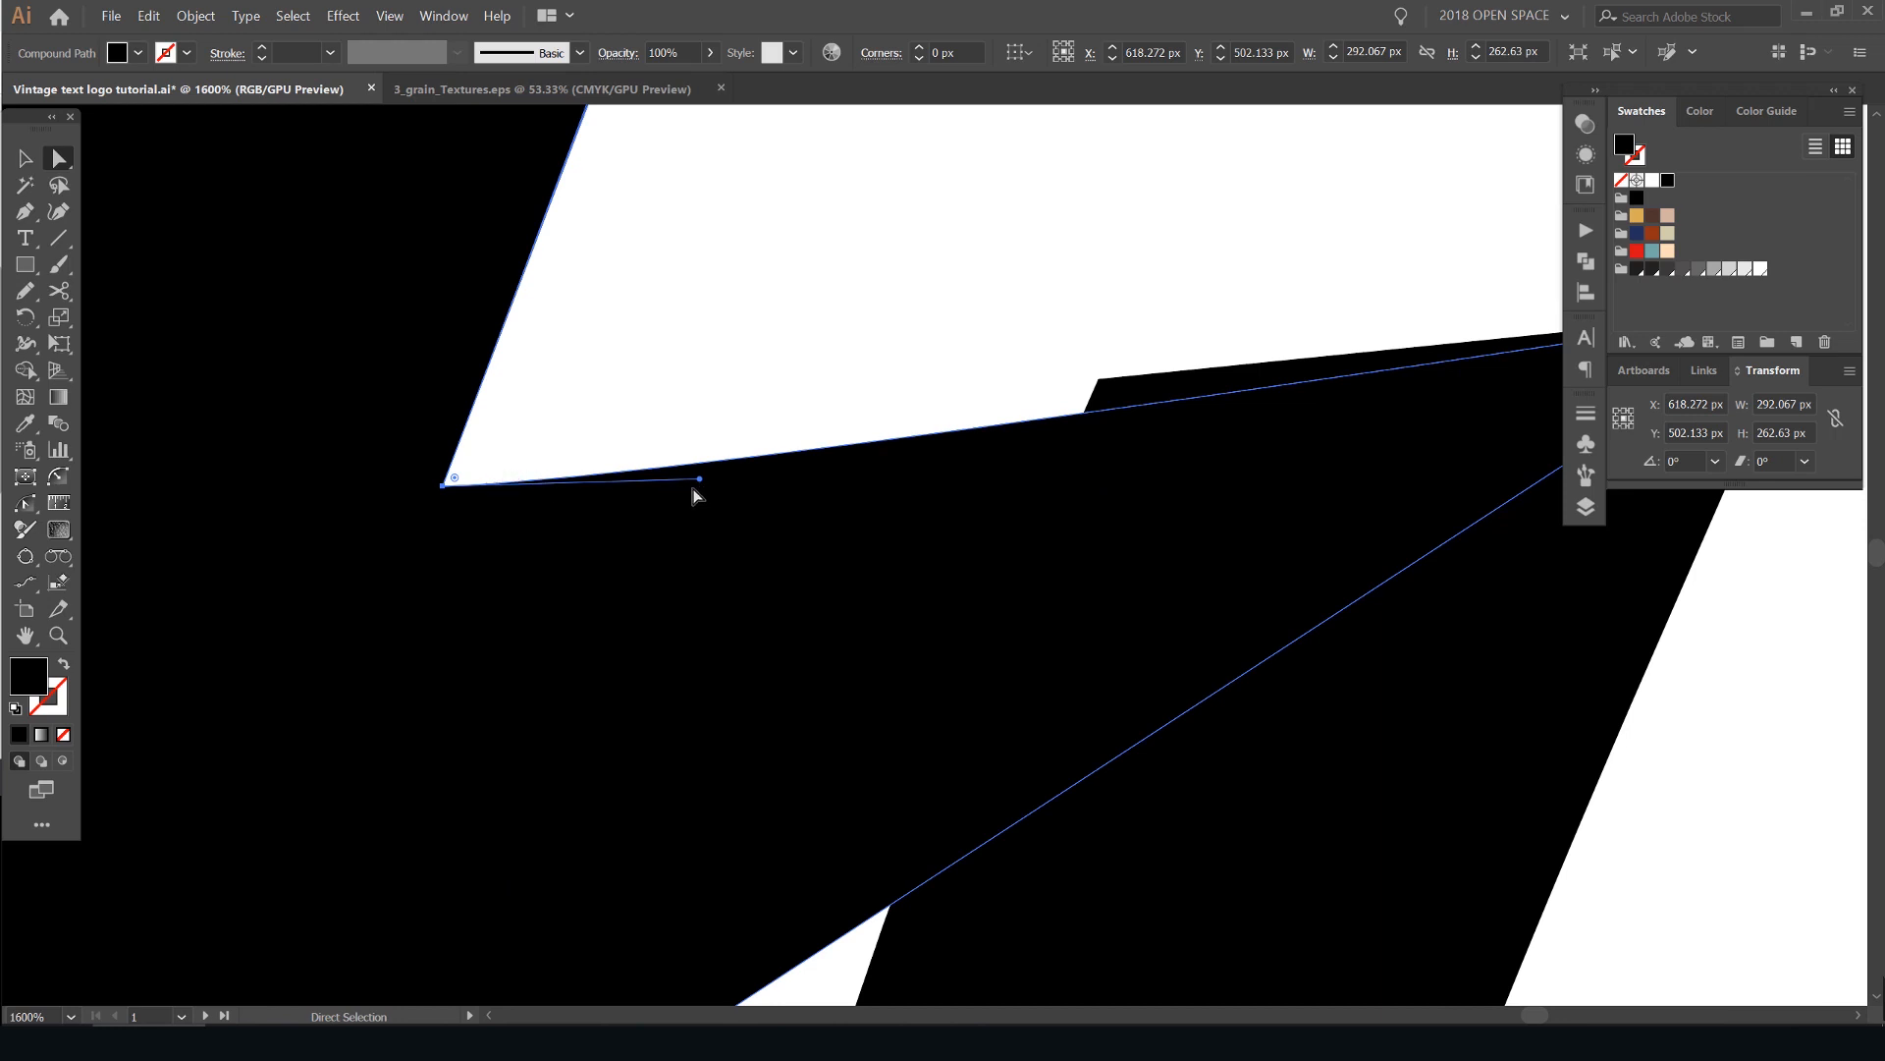
{"action": "left_click_drag", "start_coordinate": [703, 482], "coordinate": [1116, 355]}
{"action": "key", "text": "ctrl+z"}
{"action": "left_click", "coordinate": [707, 456]}
{"action": "left_click", "coordinate": [443, 486]}
{"action": "key", "text": "ctrl+minus"}
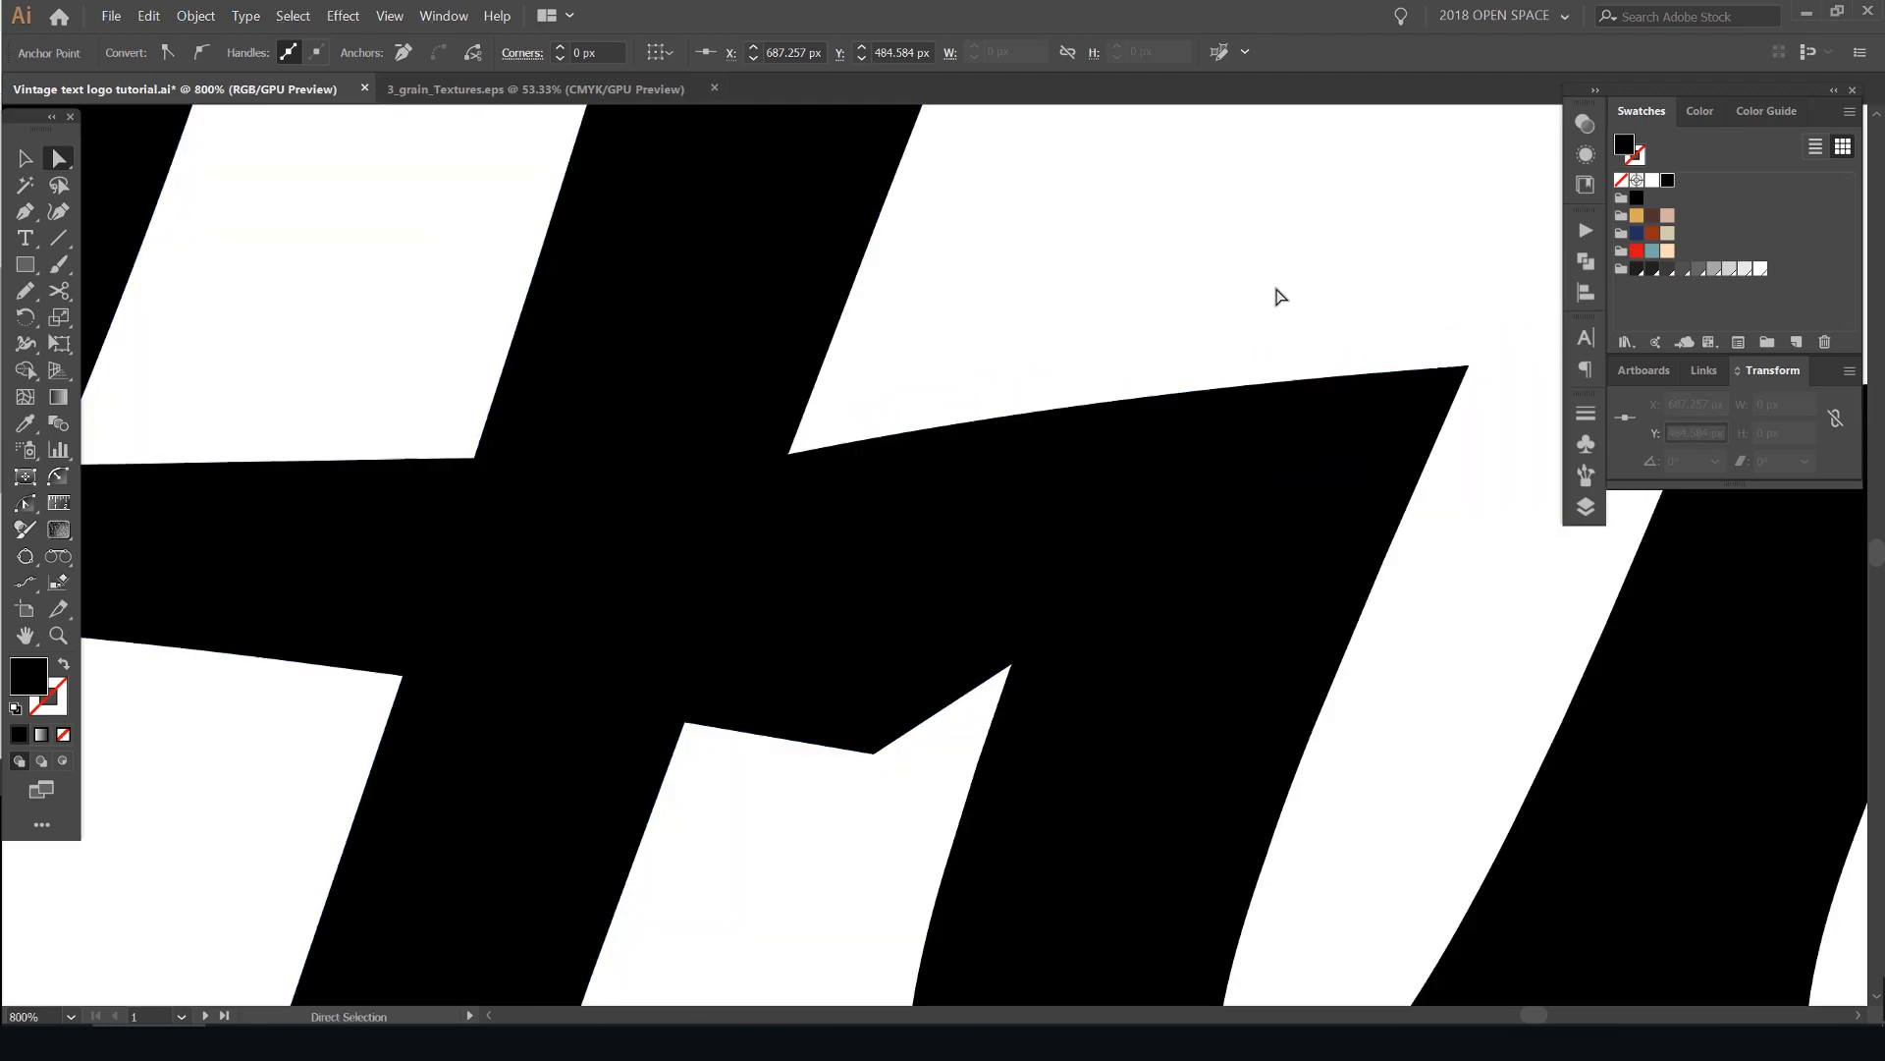
{"action": "scroll", "coordinate": [1277, 285], "scroll_direction": "down", "scroll_amount": 4}
{"action": "left_click", "coordinate": [1331, 253]}
{"action": "scroll", "coordinate": [1044, 324], "scroll_direction": "down", "scroll_amount": 3}
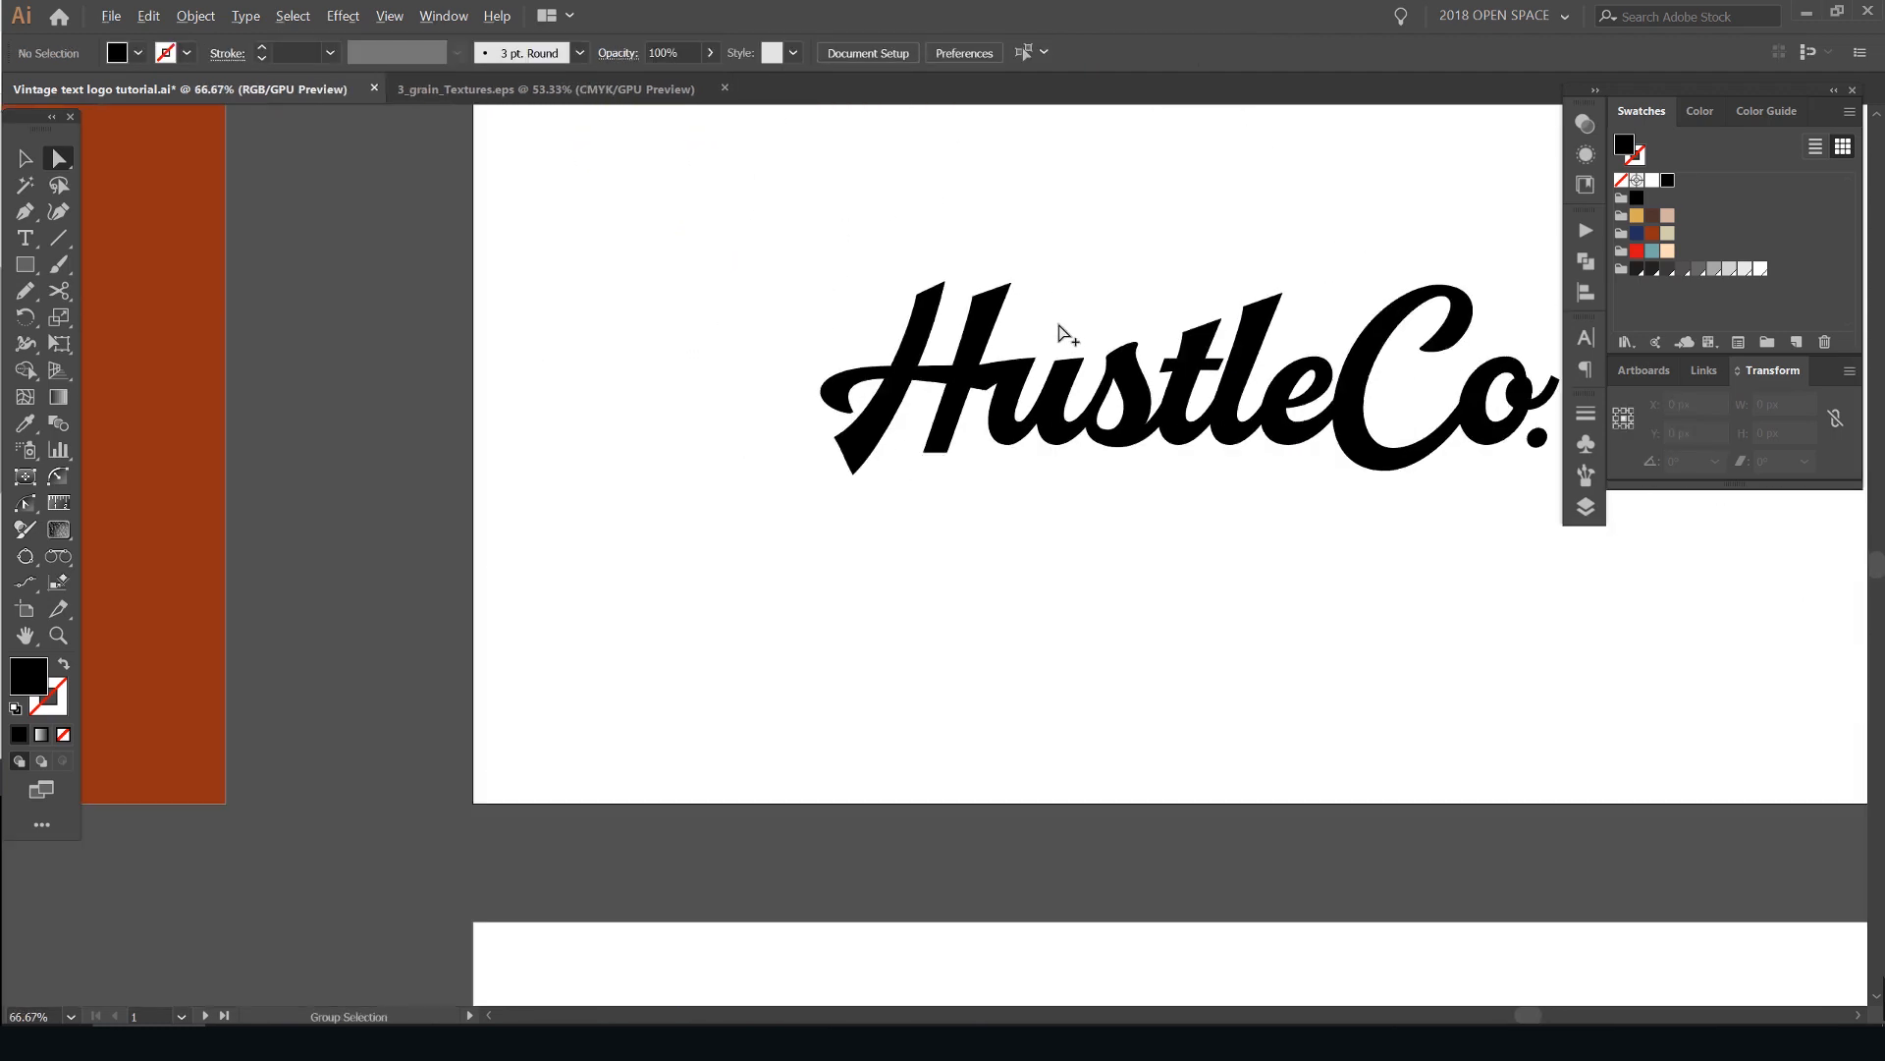
- Move the lower tip anchor of the H crossbar inside the first stem of the "u", at about X 741 px, Y 513 px
{"action": "scroll", "coordinate": [1041, 344], "scroll_direction": "up", "scroll_amount": 6}
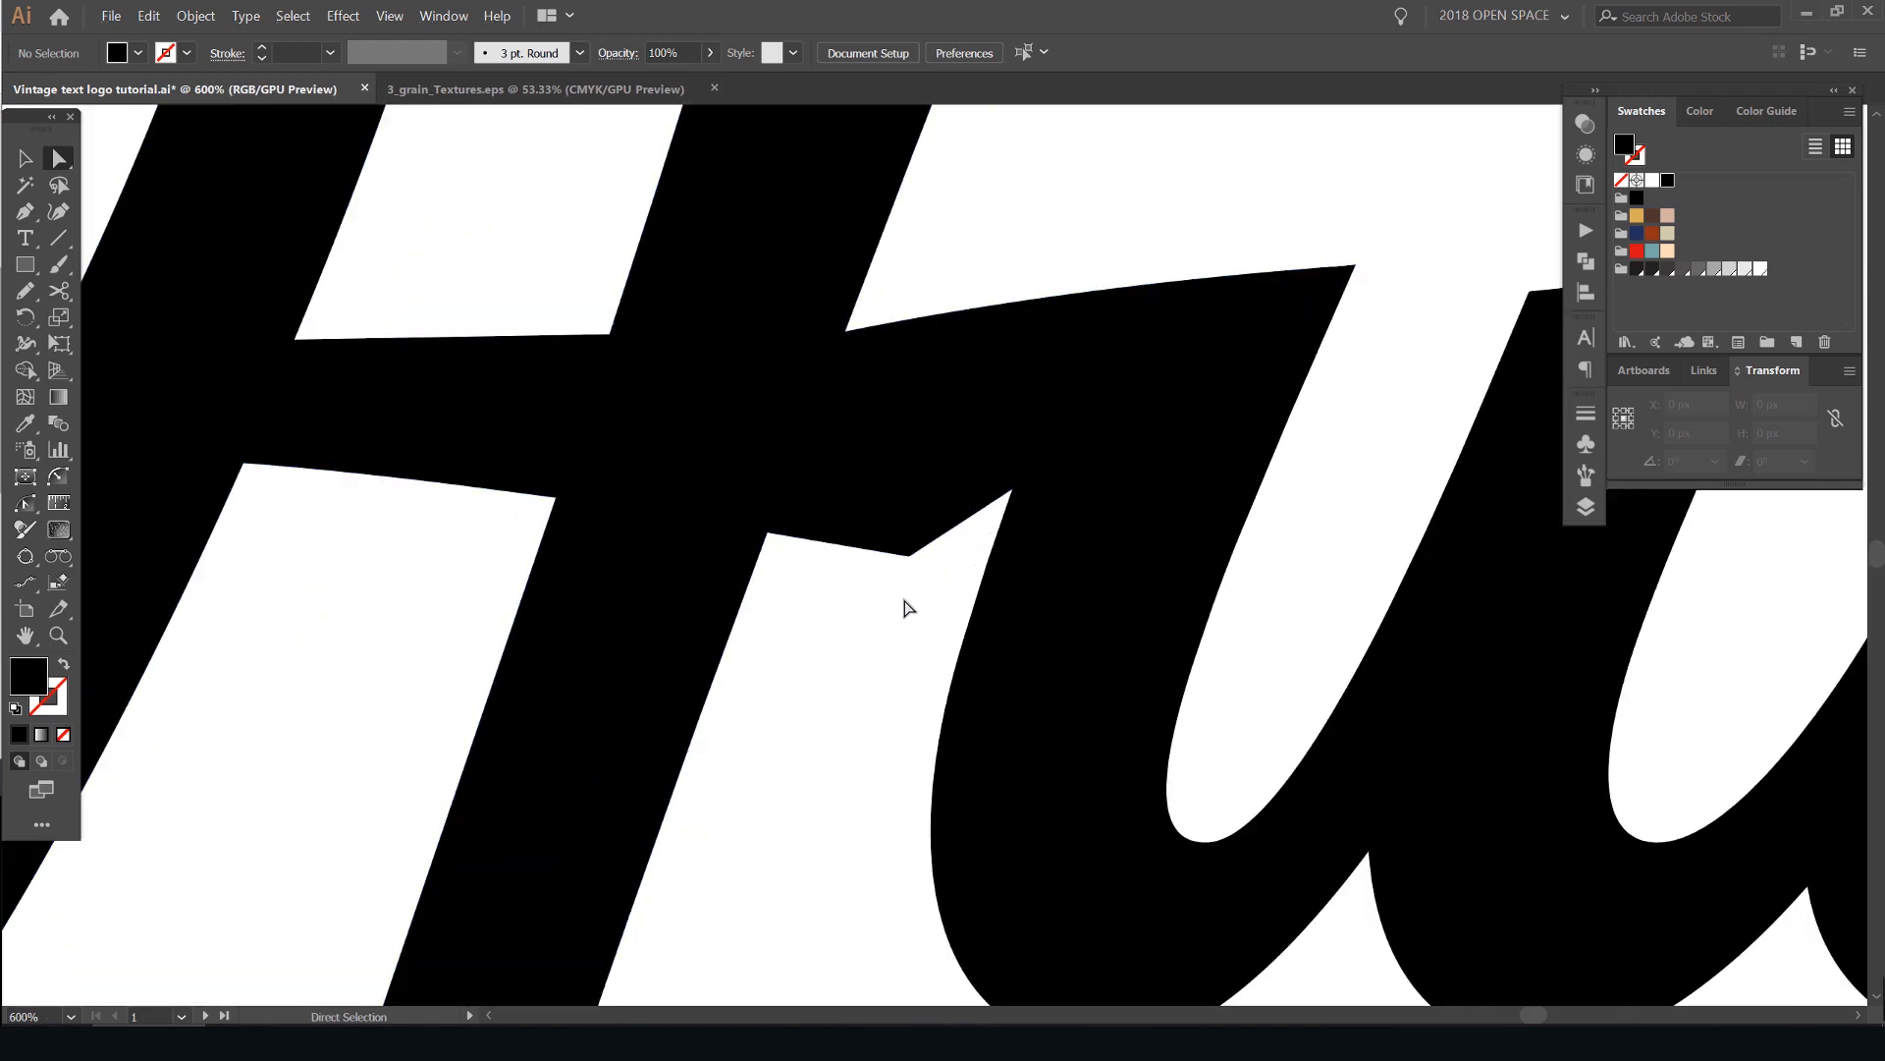
{"action": "left_click", "coordinate": [909, 560]}
{"action": "left_click_drag", "start_coordinate": [947, 563], "coordinate": [796, 586]}
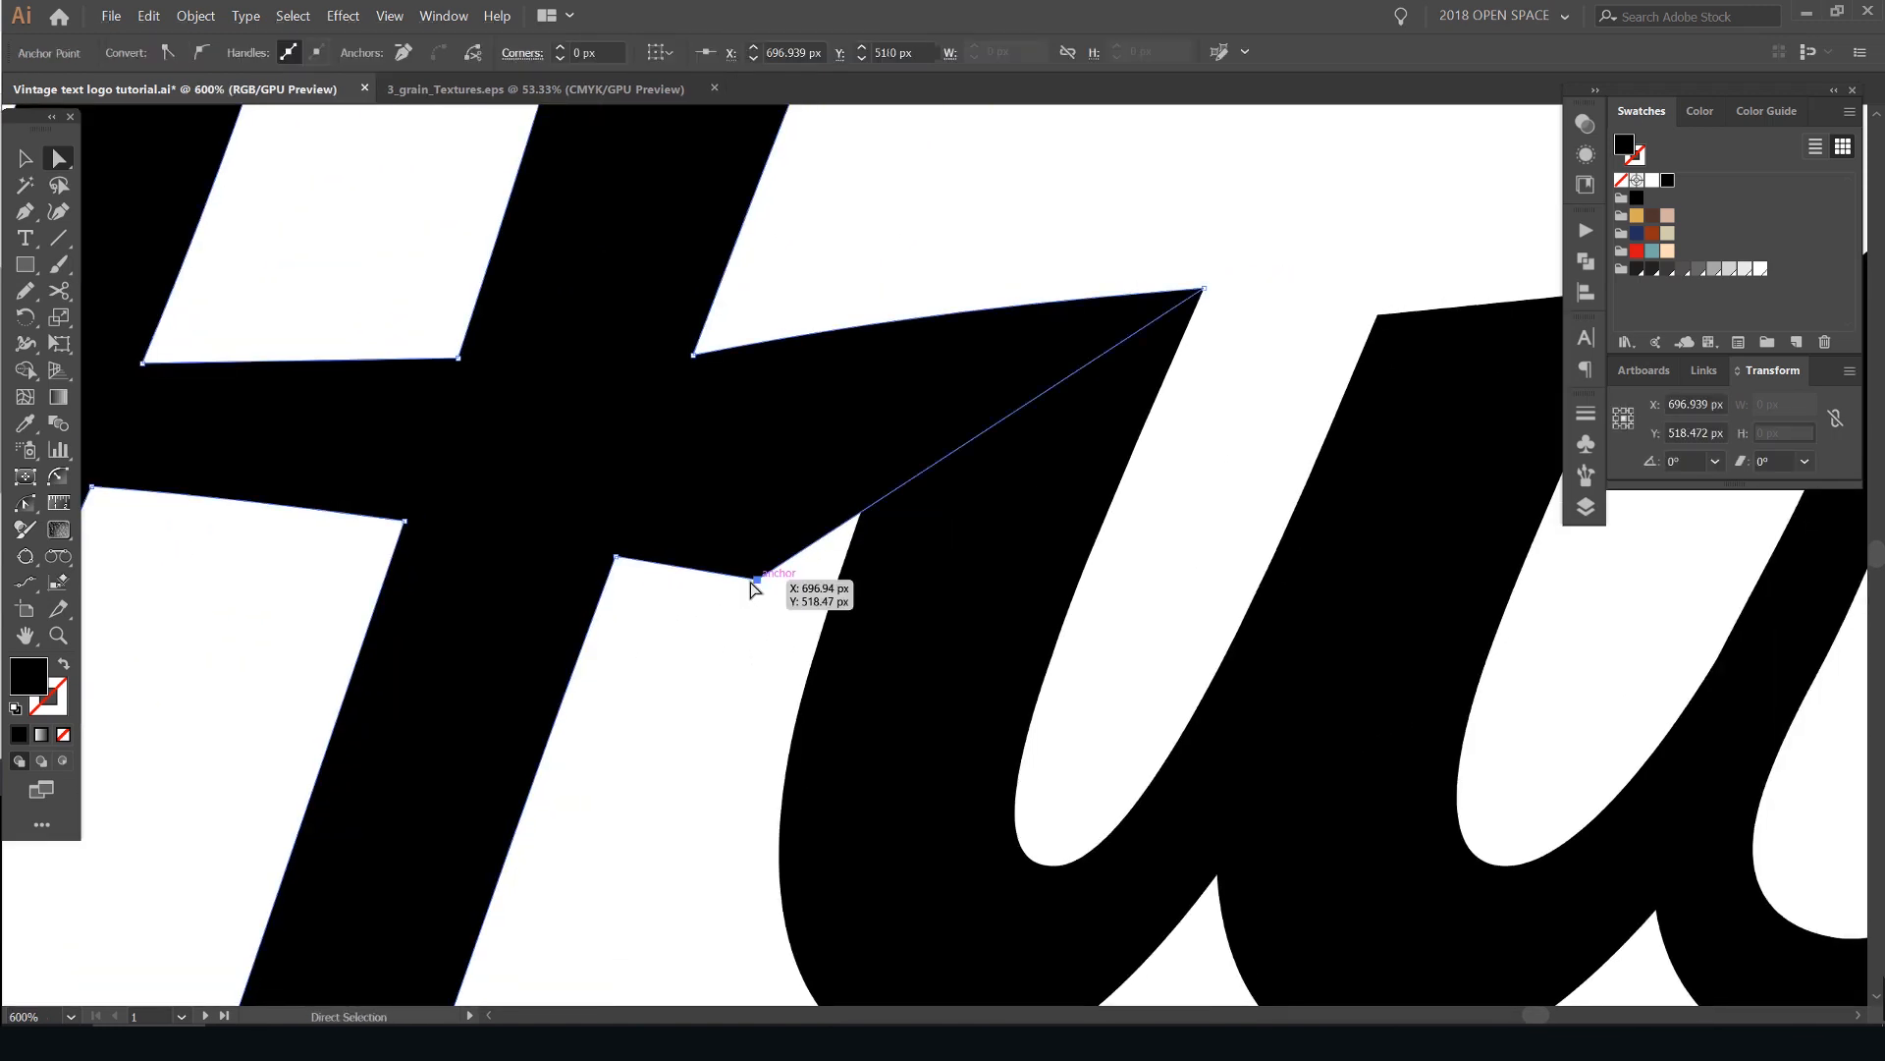
{"action": "left_click_drag", "start_coordinate": [909, 560], "coordinate": [1088, 536]}
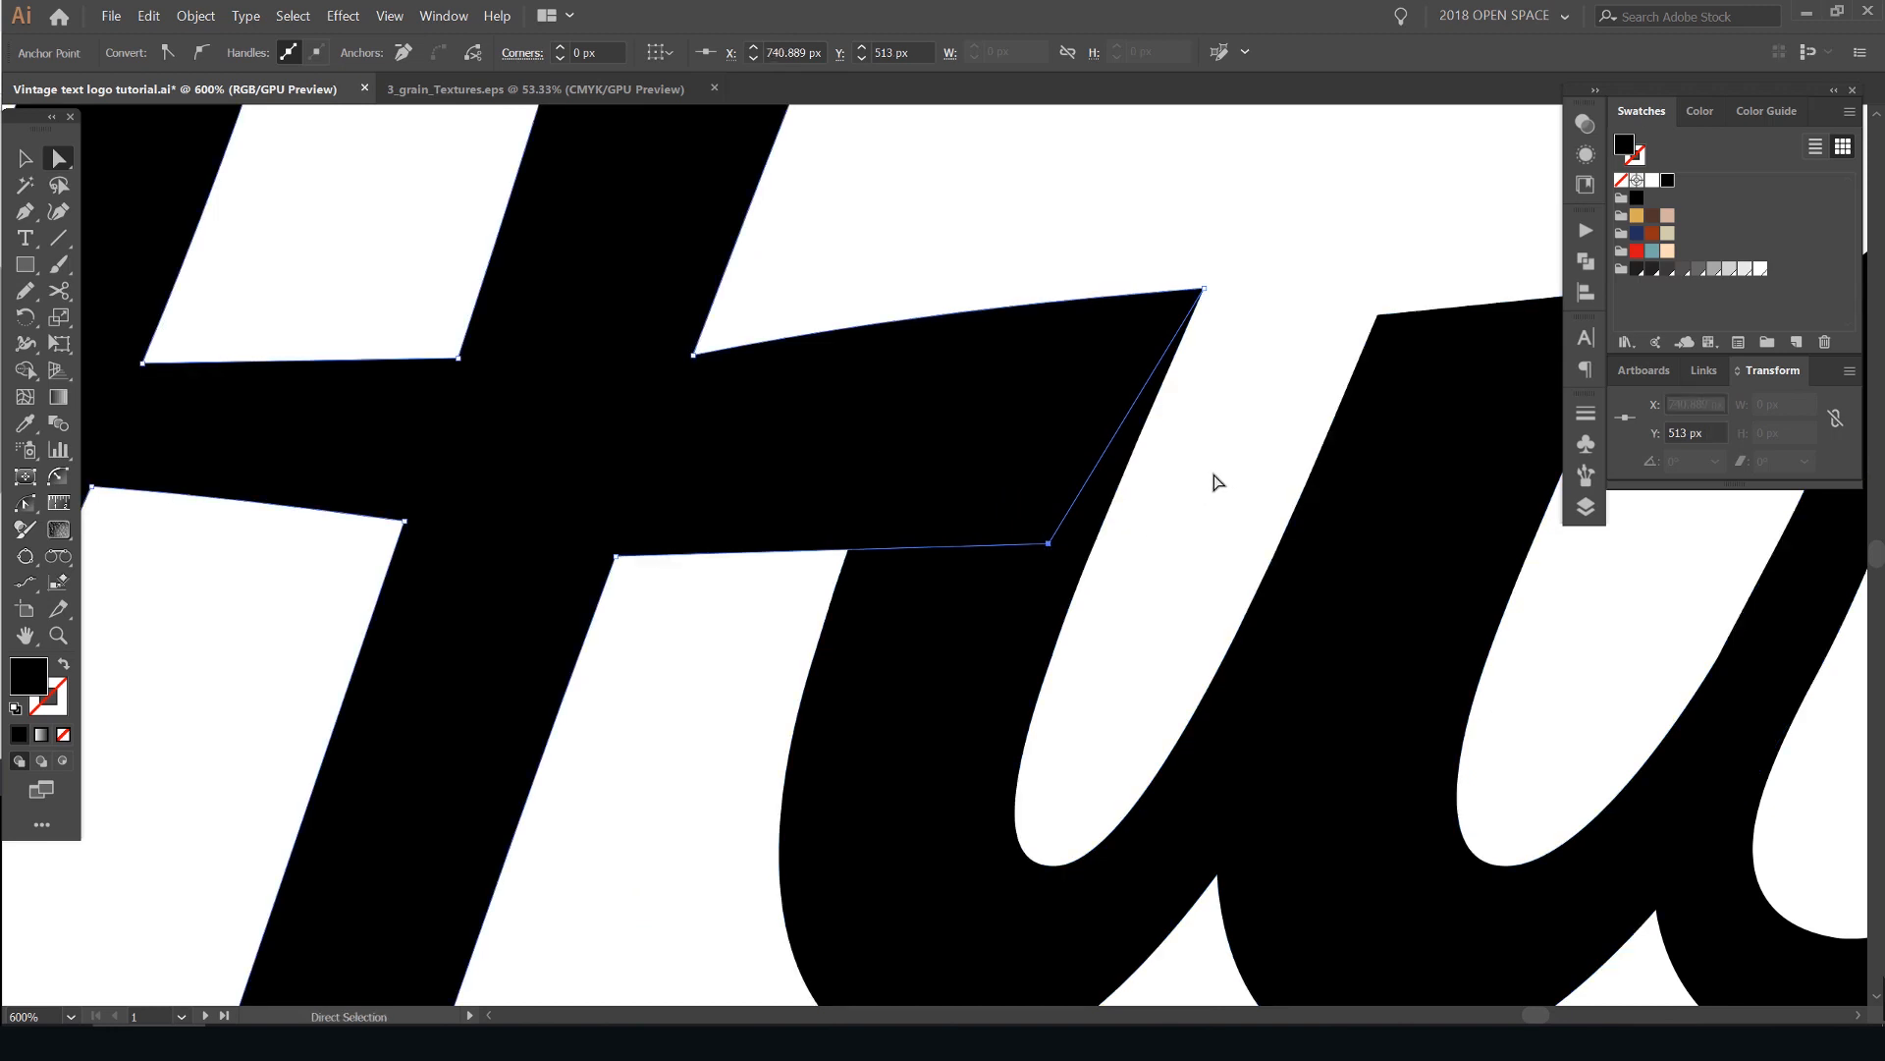
{"action": "left_click", "coordinate": [1215, 476]}
- Examine the joined H crossbar and "u" within the whole lettering at several magnifications
{"action": "scroll", "coordinate": [1214, 476], "scroll_direction": "down", "scroll_amount": 2}
{"action": "scroll", "coordinate": [1242, 327], "scroll_direction": "down", "scroll_amount": 7}
{"action": "left_click_drag", "start_coordinate": [1294, 262], "coordinate": [1168, 292]}
{"action": "scroll", "coordinate": [1143, 360], "scroll_direction": "up", "scroll_amount": 3}
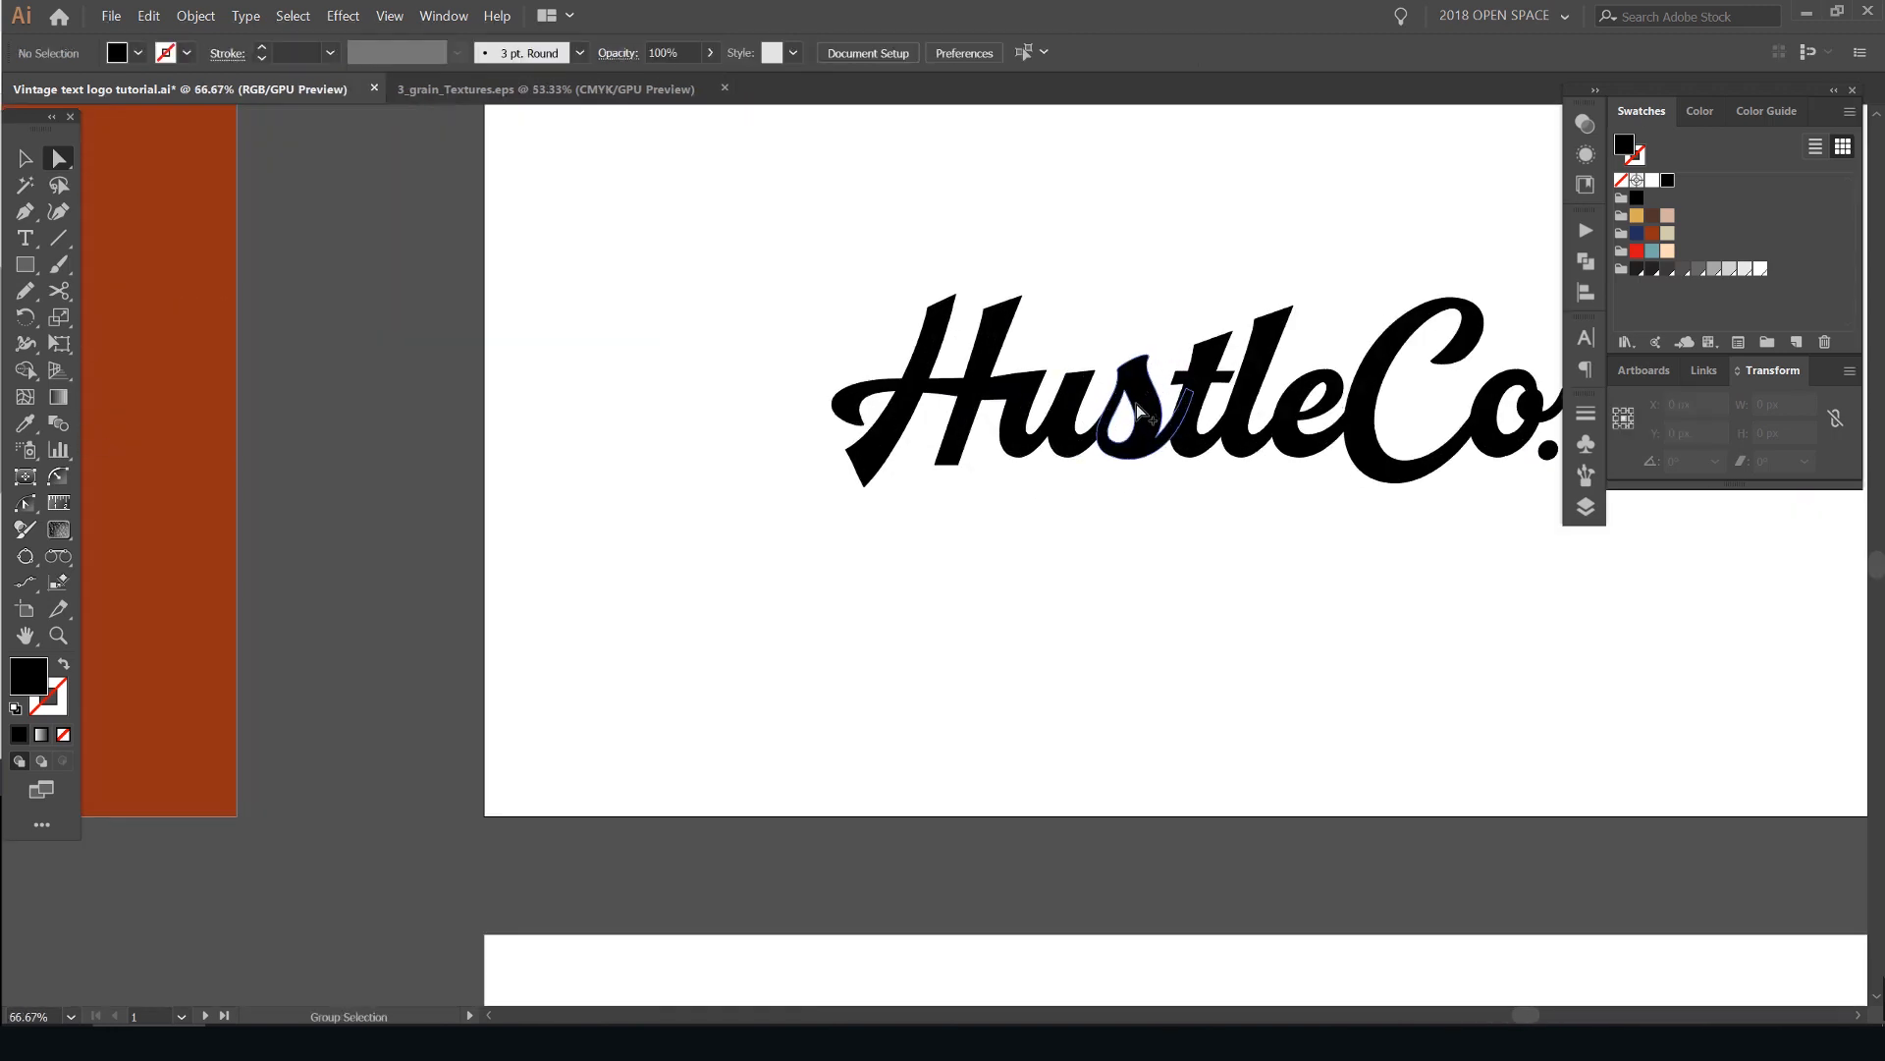
{"action": "scroll", "coordinate": [1084, 344], "scroll_direction": "up", "scroll_amount": 3}
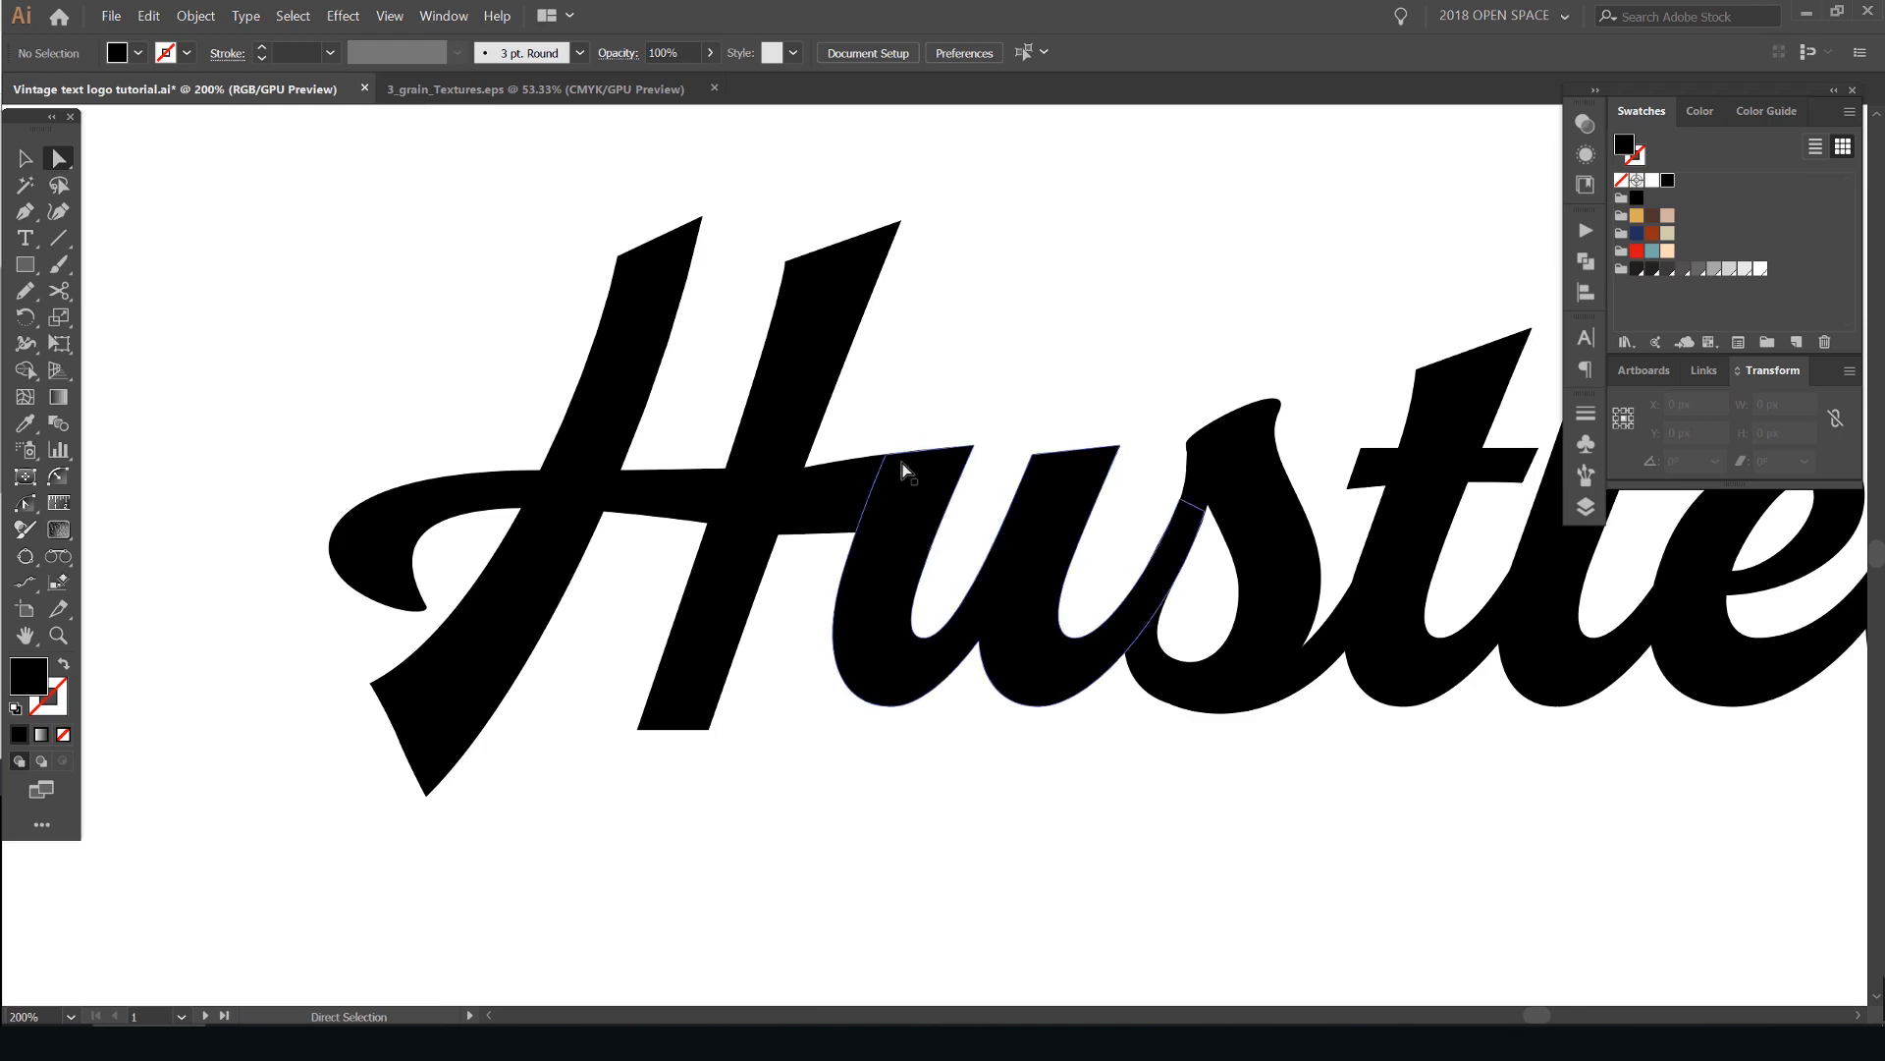
{"action": "scroll", "coordinate": [906, 467], "scroll_direction": "down", "scroll_amount": 2}
{"action": "left_click_drag", "start_coordinate": [943, 383], "coordinate": [659, 431]}
{"action": "scroll", "coordinate": [638, 461], "scroll_direction": "up", "scroll_amount": 2}
{"action": "scroll", "coordinate": [661, 476], "scroll_direction": "up", "scroll_amount": 2}
{"action": "scroll", "coordinate": [763, 442], "scroll_direction": "down", "scroll_amount": 4}
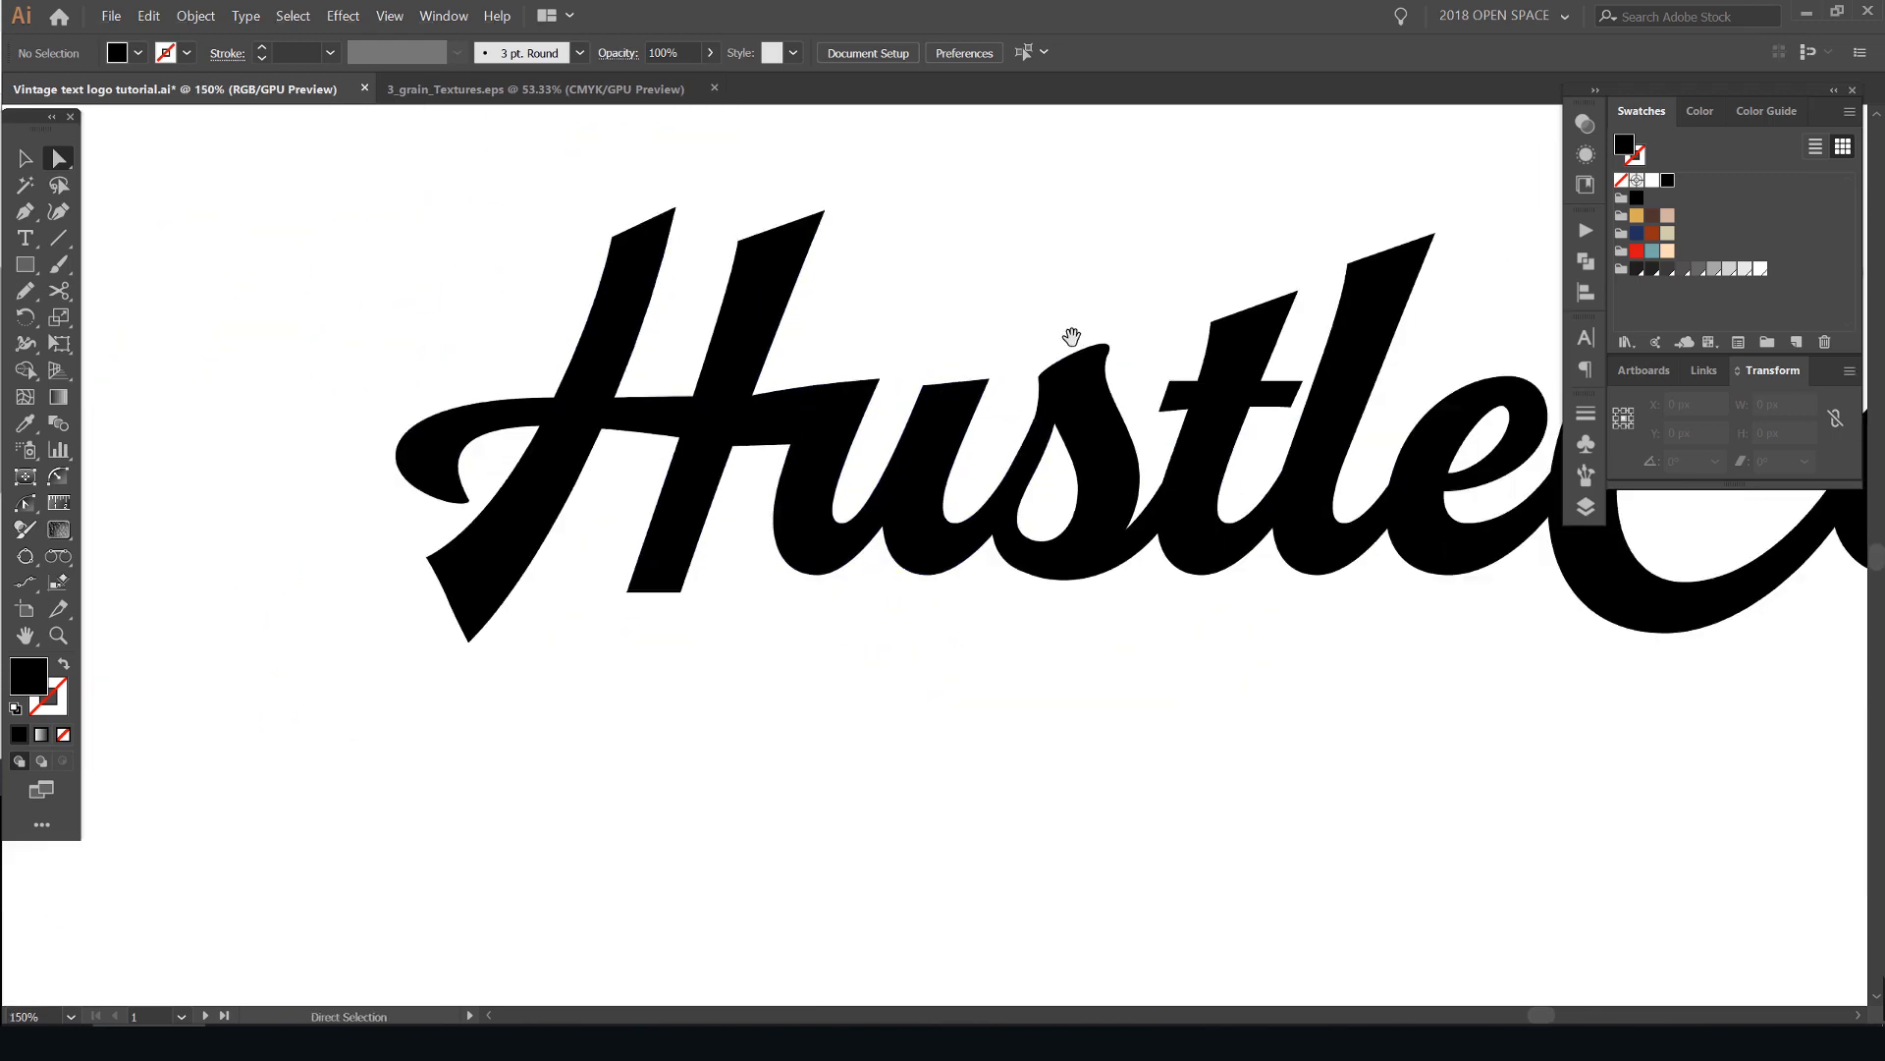
- Check the Smart Guides and Snap to Point settings for placing a Pen anchor where the crossbar's underside meets the "u"
{"action": "scroll", "coordinate": [687, 461], "scroll_direction": "up", "scroll_amount": 3}
{"action": "scroll", "coordinate": [722, 482], "scroll_direction": "up", "scroll_amount": 2}
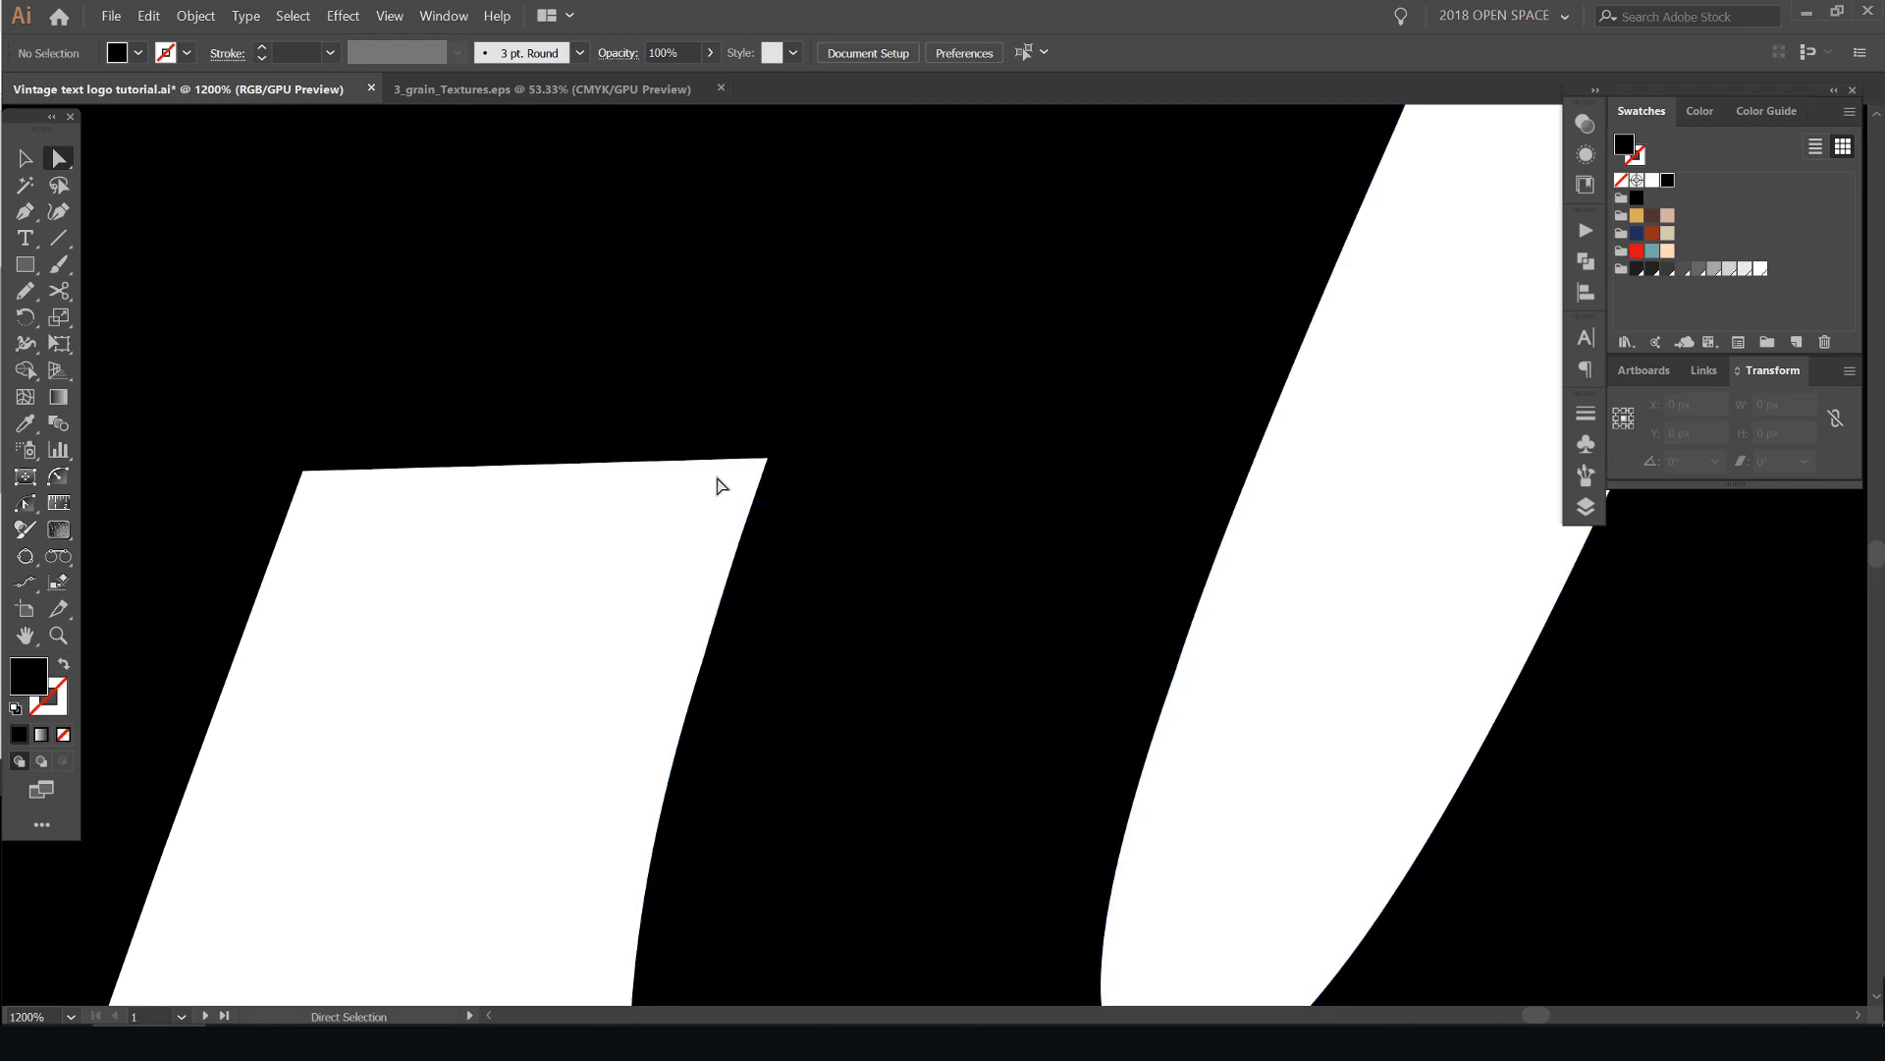
{"action": "key", "text": "p"}
{"action": "scroll", "coordinate": [749, 475], "scroll_direction": "up", "scroll_amount": 1, "text": "alt"}
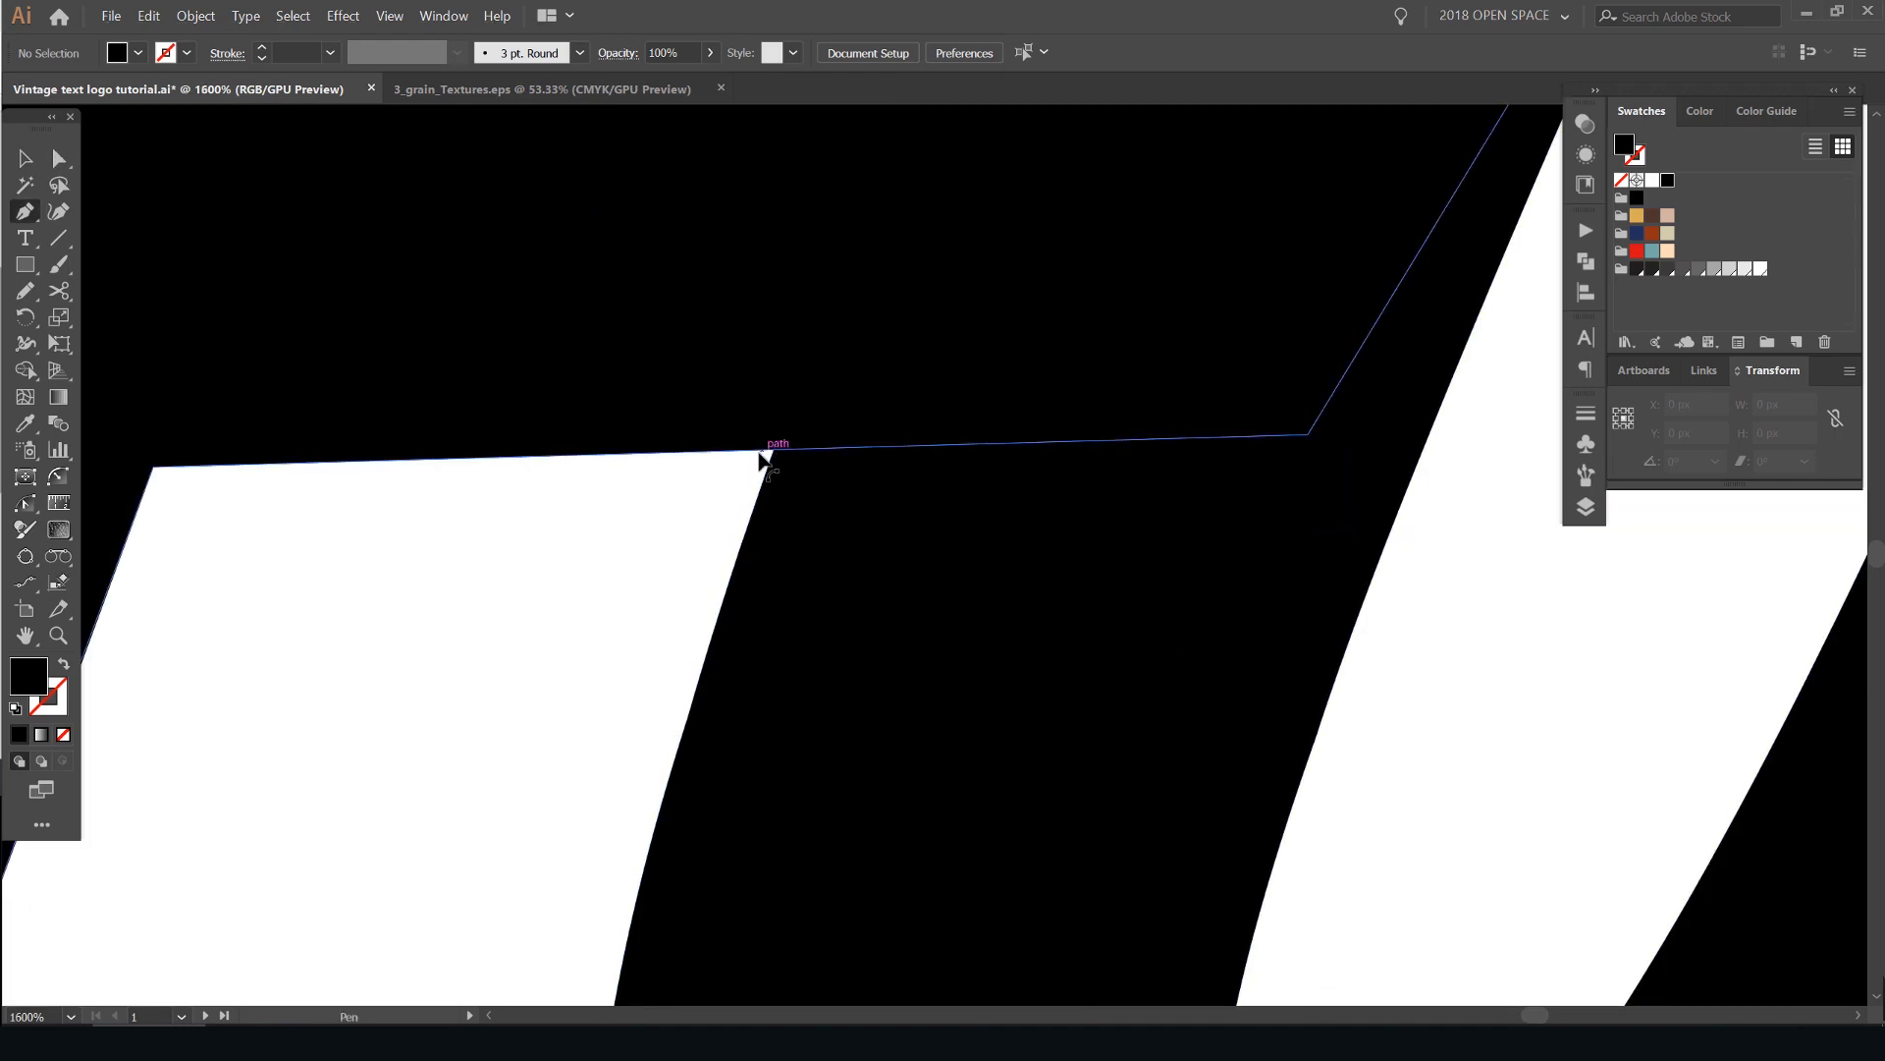
{"action": "scroll", "coordinate": [768, 457], "scroll_direction": "up", "scroll_amount": 5, "text": "alt"}
{"action": "scroll", "coordinate": [825, 412], "scroll_direction": "up", "scroll_amount": 1, "text": "alt"}
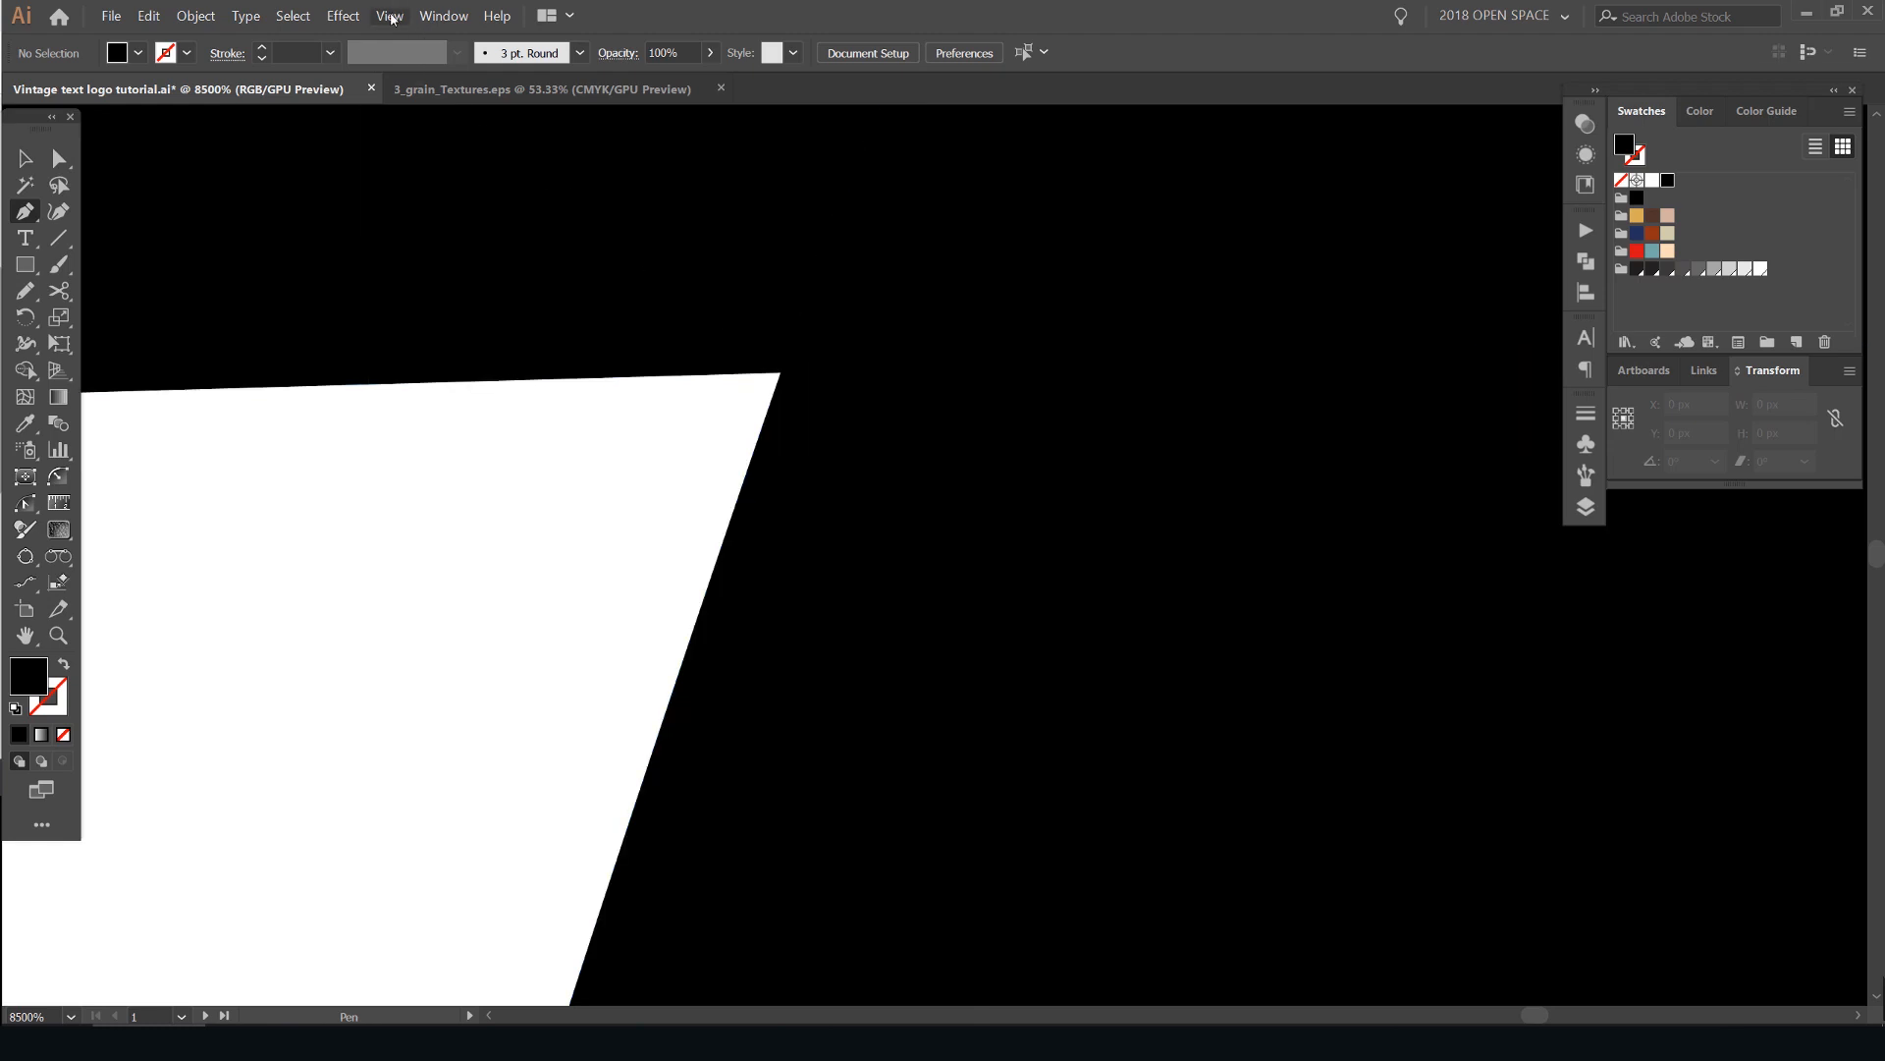
{"action": "left_click", "coordinate": [391, 18]}
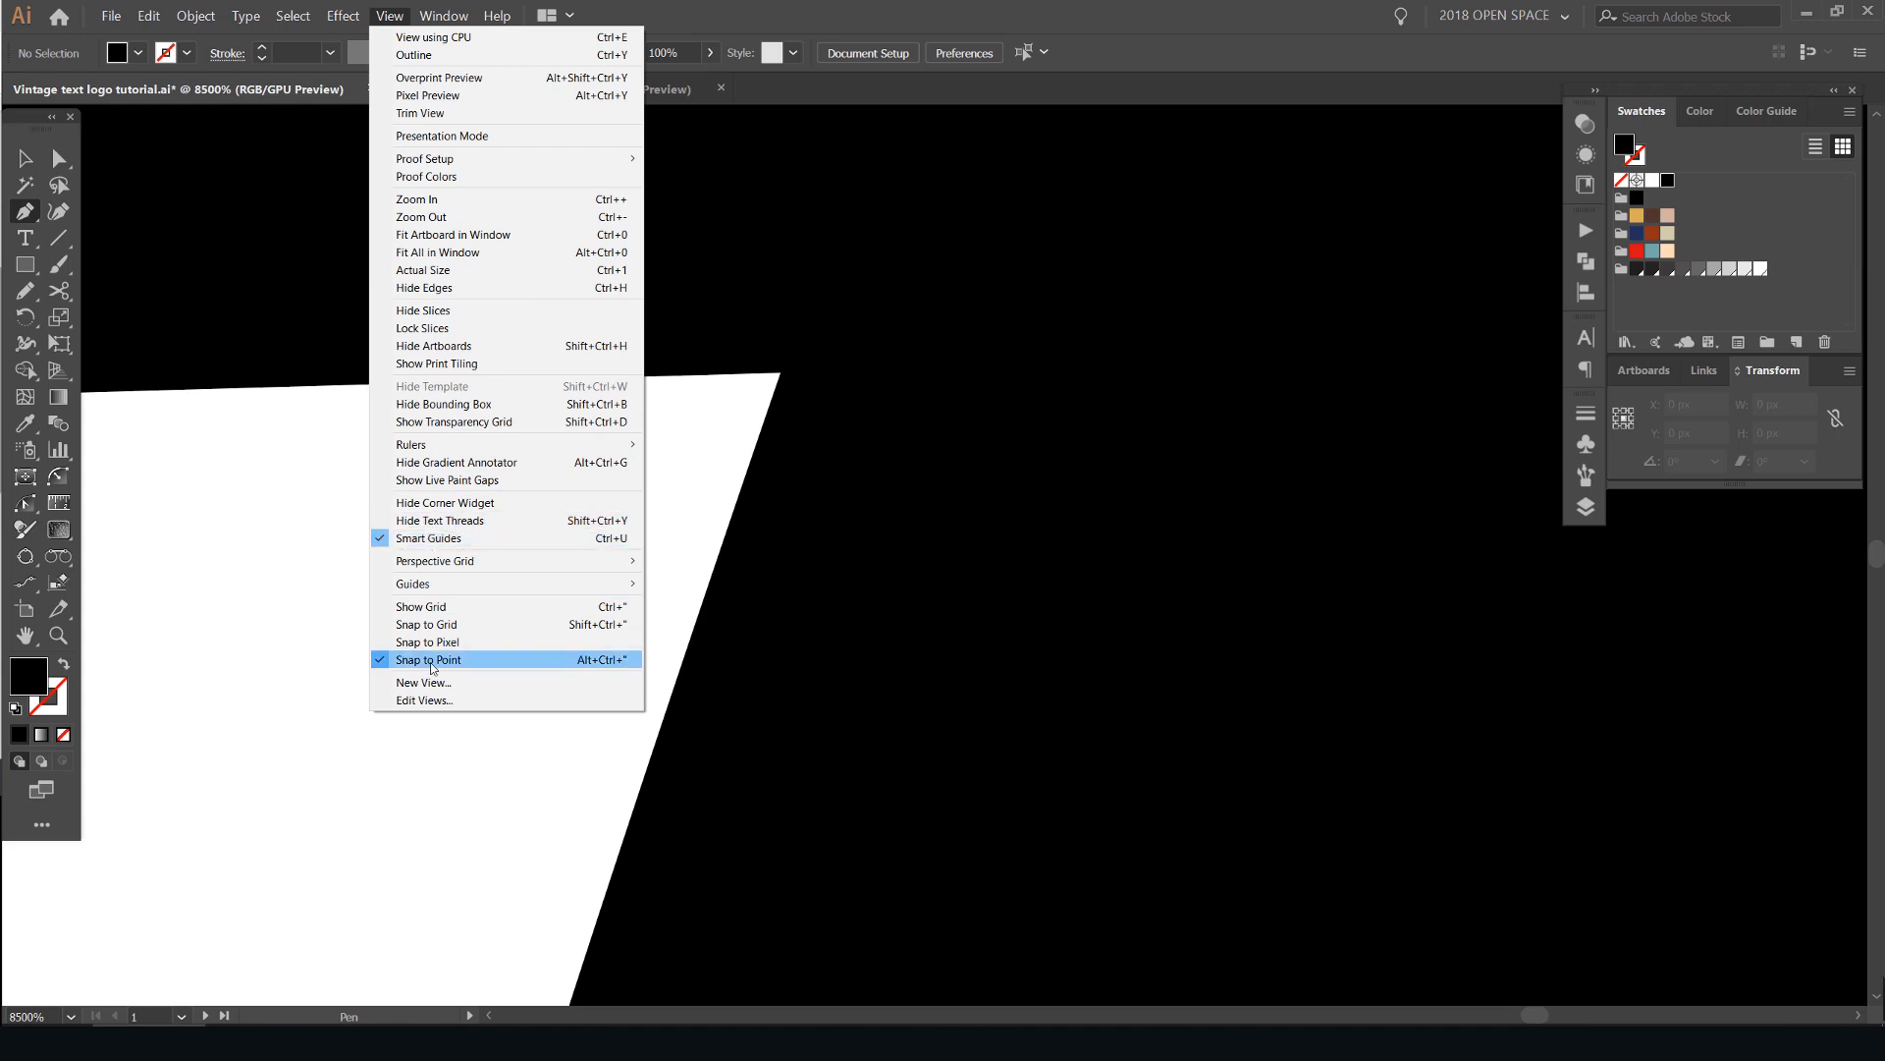
{"action": "left_click", "coordinate": [791, 374]}
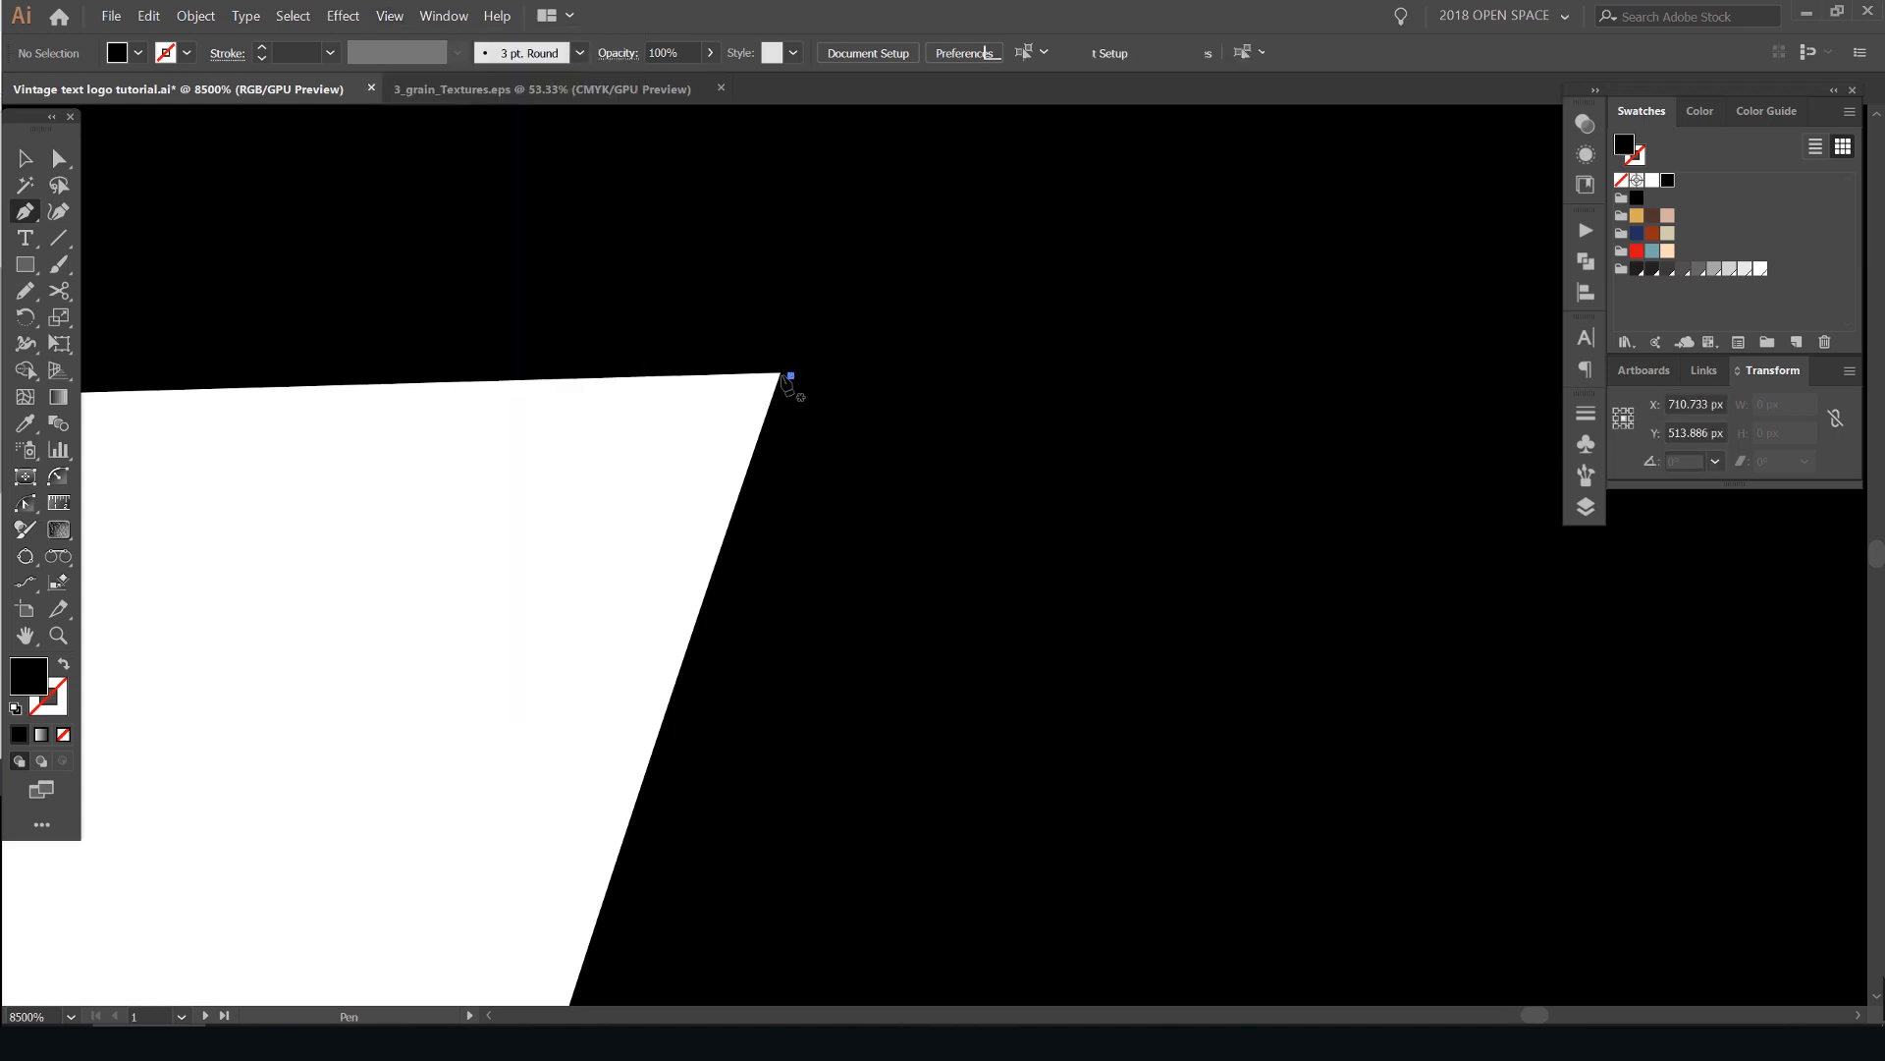
{"action": "key", "text": "ctrl+z"}
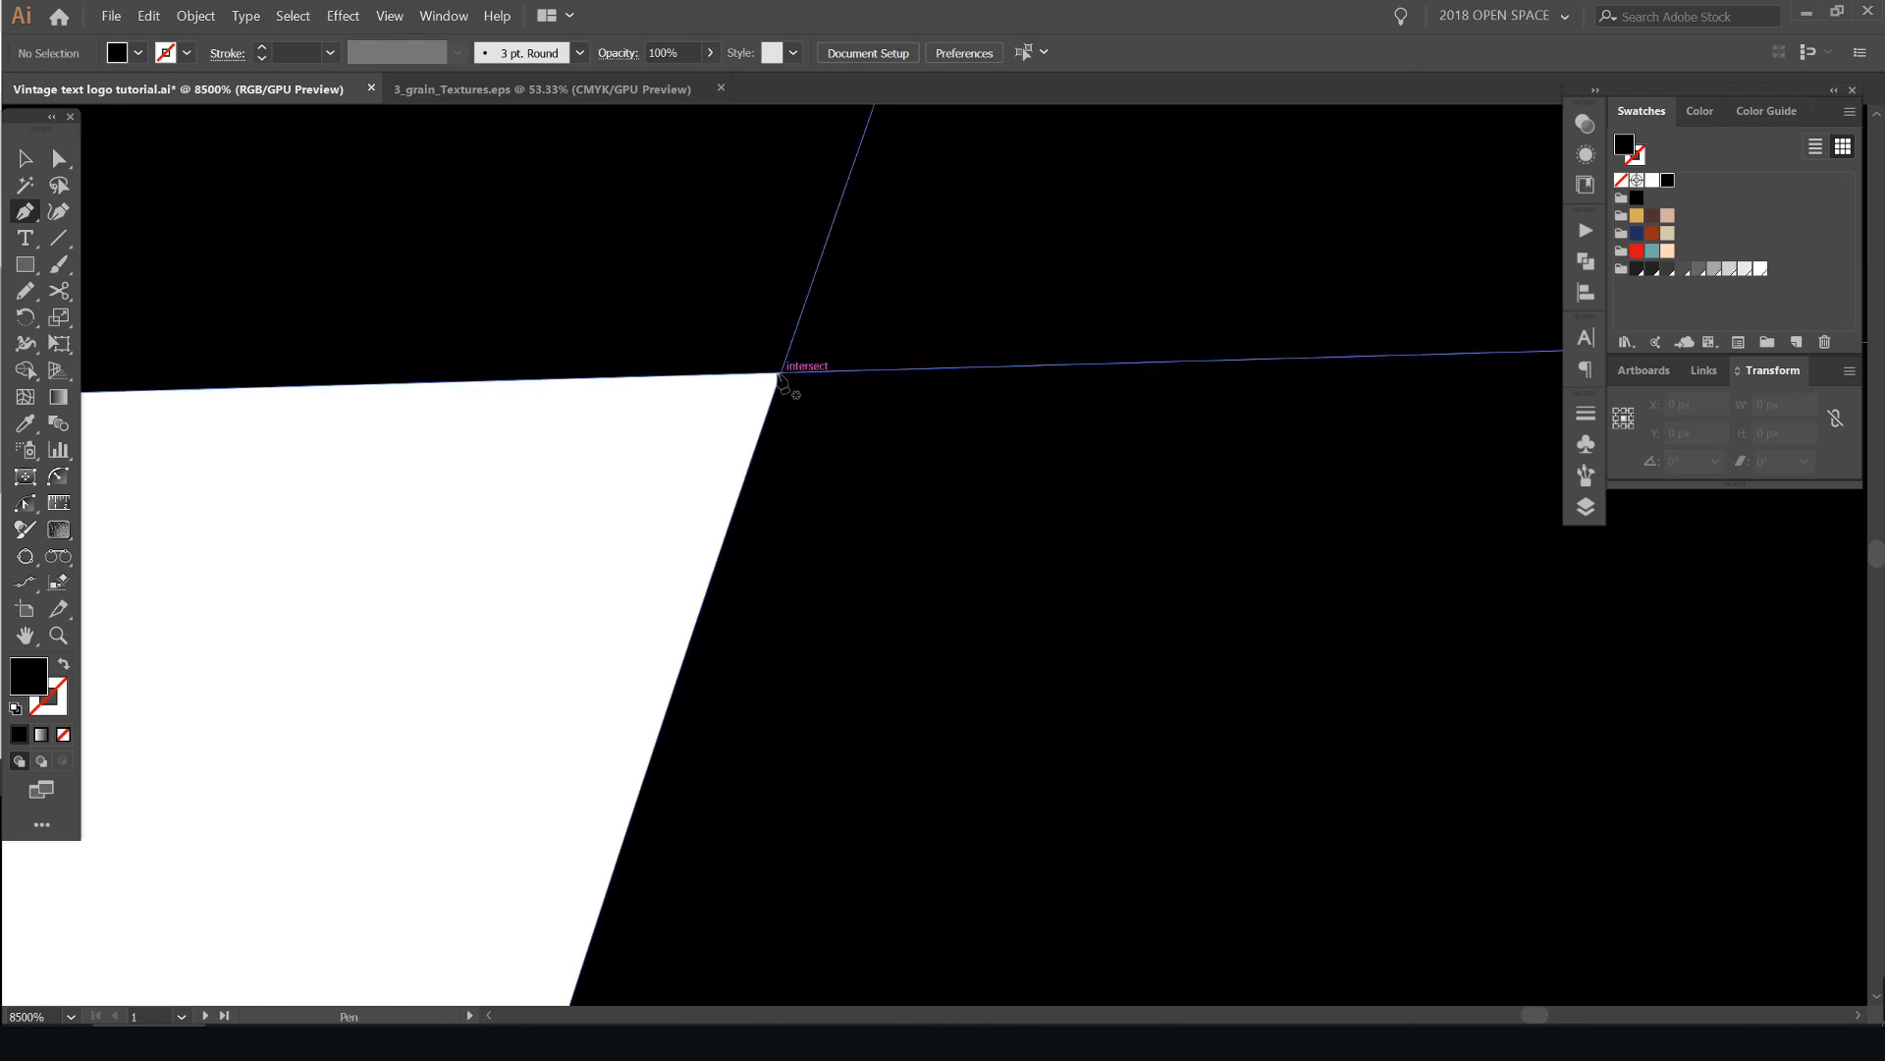
- Draw a small closed triangle with the Pen tool, running from the crossbar-and-"u" corner along the crossbar's underside and back past the stem's edge
{"action": "left_click", "coordinate": [782, 376]}
{"action": "scroll", "coordinate": [783, 376], "scroll_direction": "down", "scroll_amount": 4}
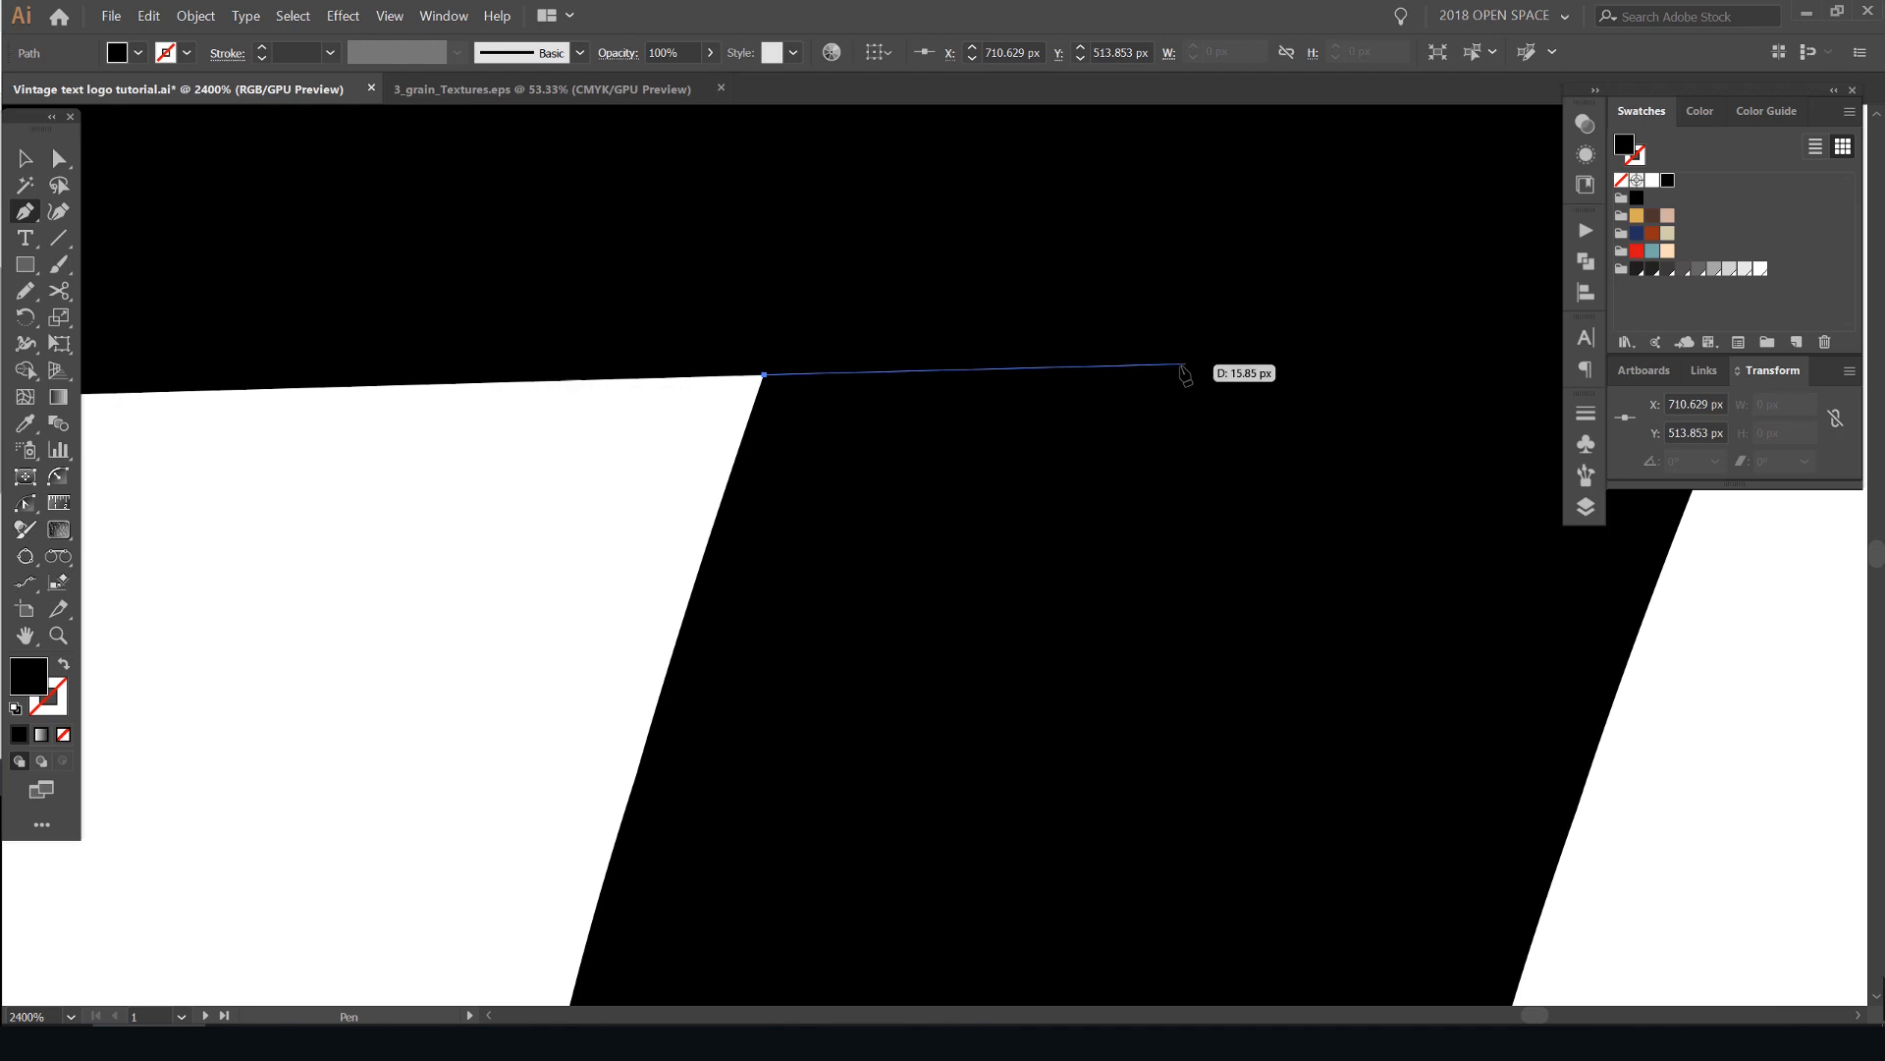
{"action": "left_click", "coordinate": [1164, 364]}
{"action": "scroll", "coordinate": [1059, 451], "scroll_direction": "down", "scroll_amount": 2}
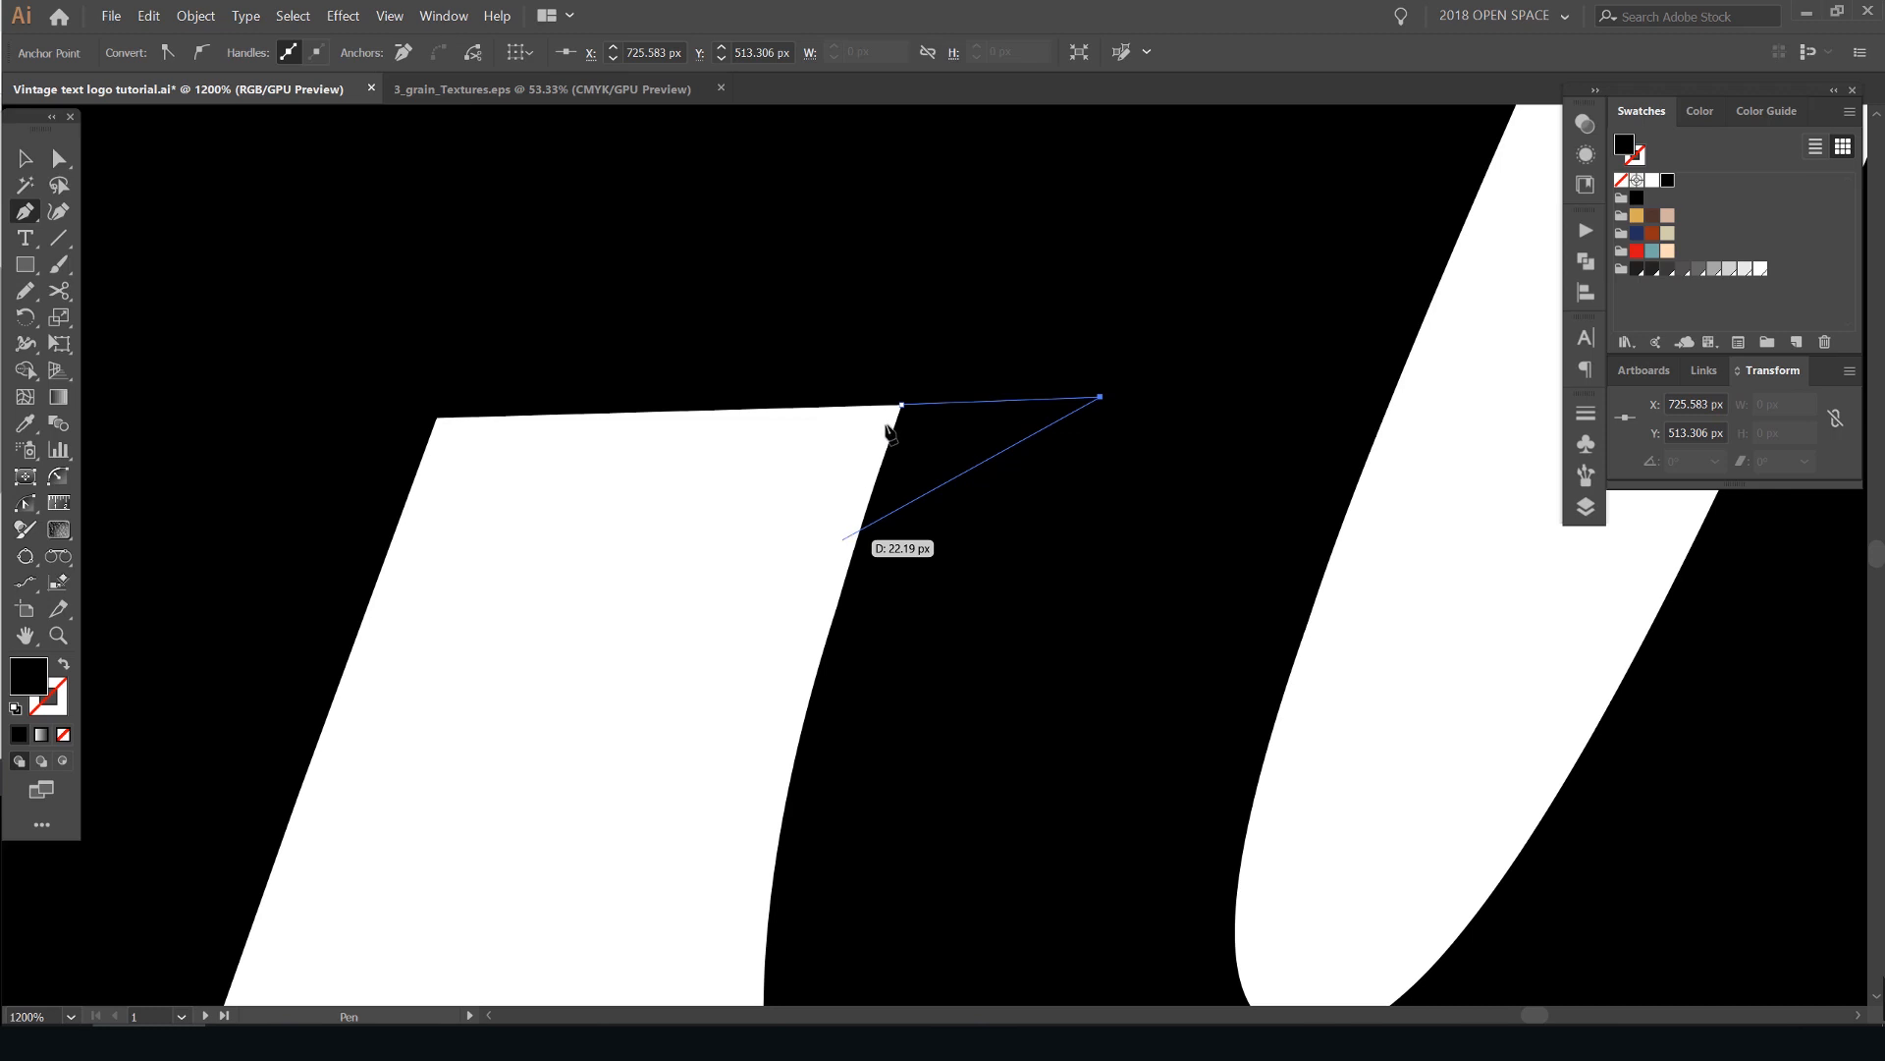
{"action": "left_click", "coordinate": [843, 539]}
{"action": "scroll", "coordinate": [889, 422], "scroll_direction": "up", "scroll_amount": 3}
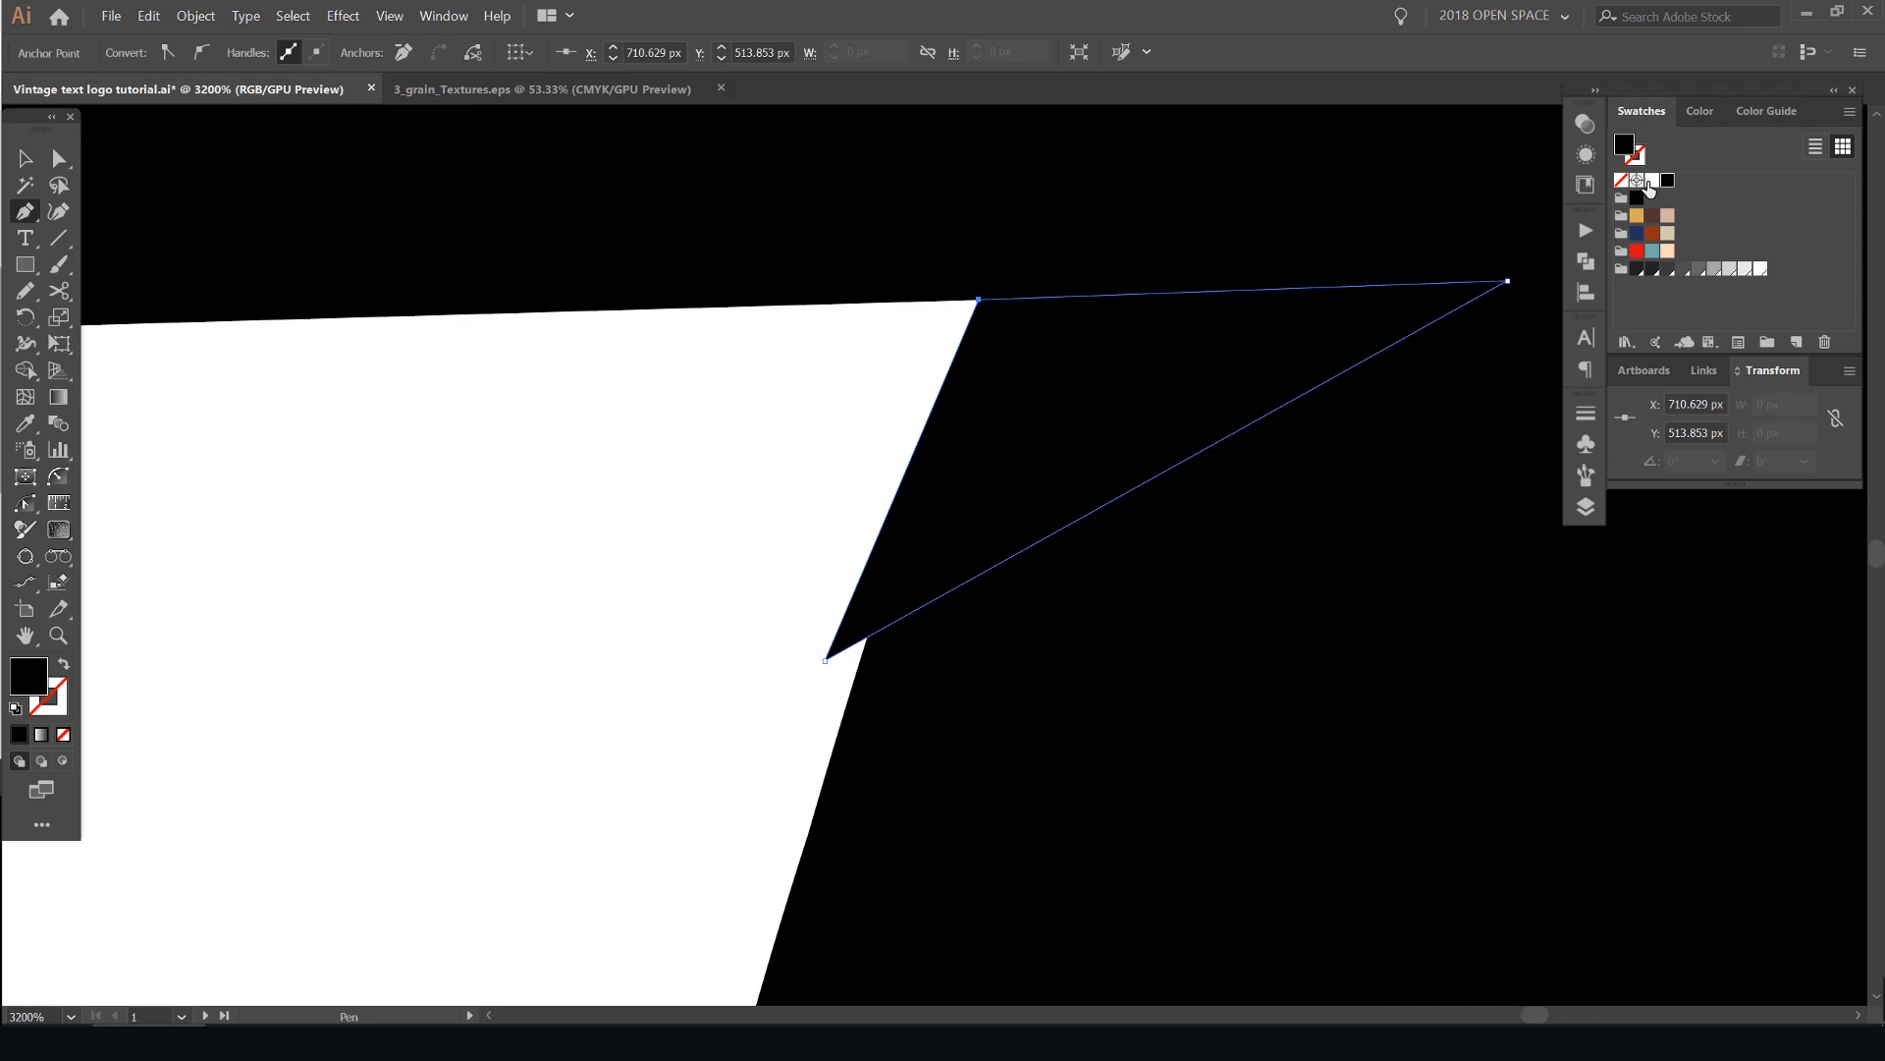
- Fill the triangle with white to cut a notch between the H crossbar and the "u", deselect it, and review the lettering
{"action": "key", "text": "v"}
{"action": "left_click", "coordinate": [759, 393]}
{"action": "scroll", "coordinate": [759, 413], "scroll_direction": "down", "scroll_amount": 7}
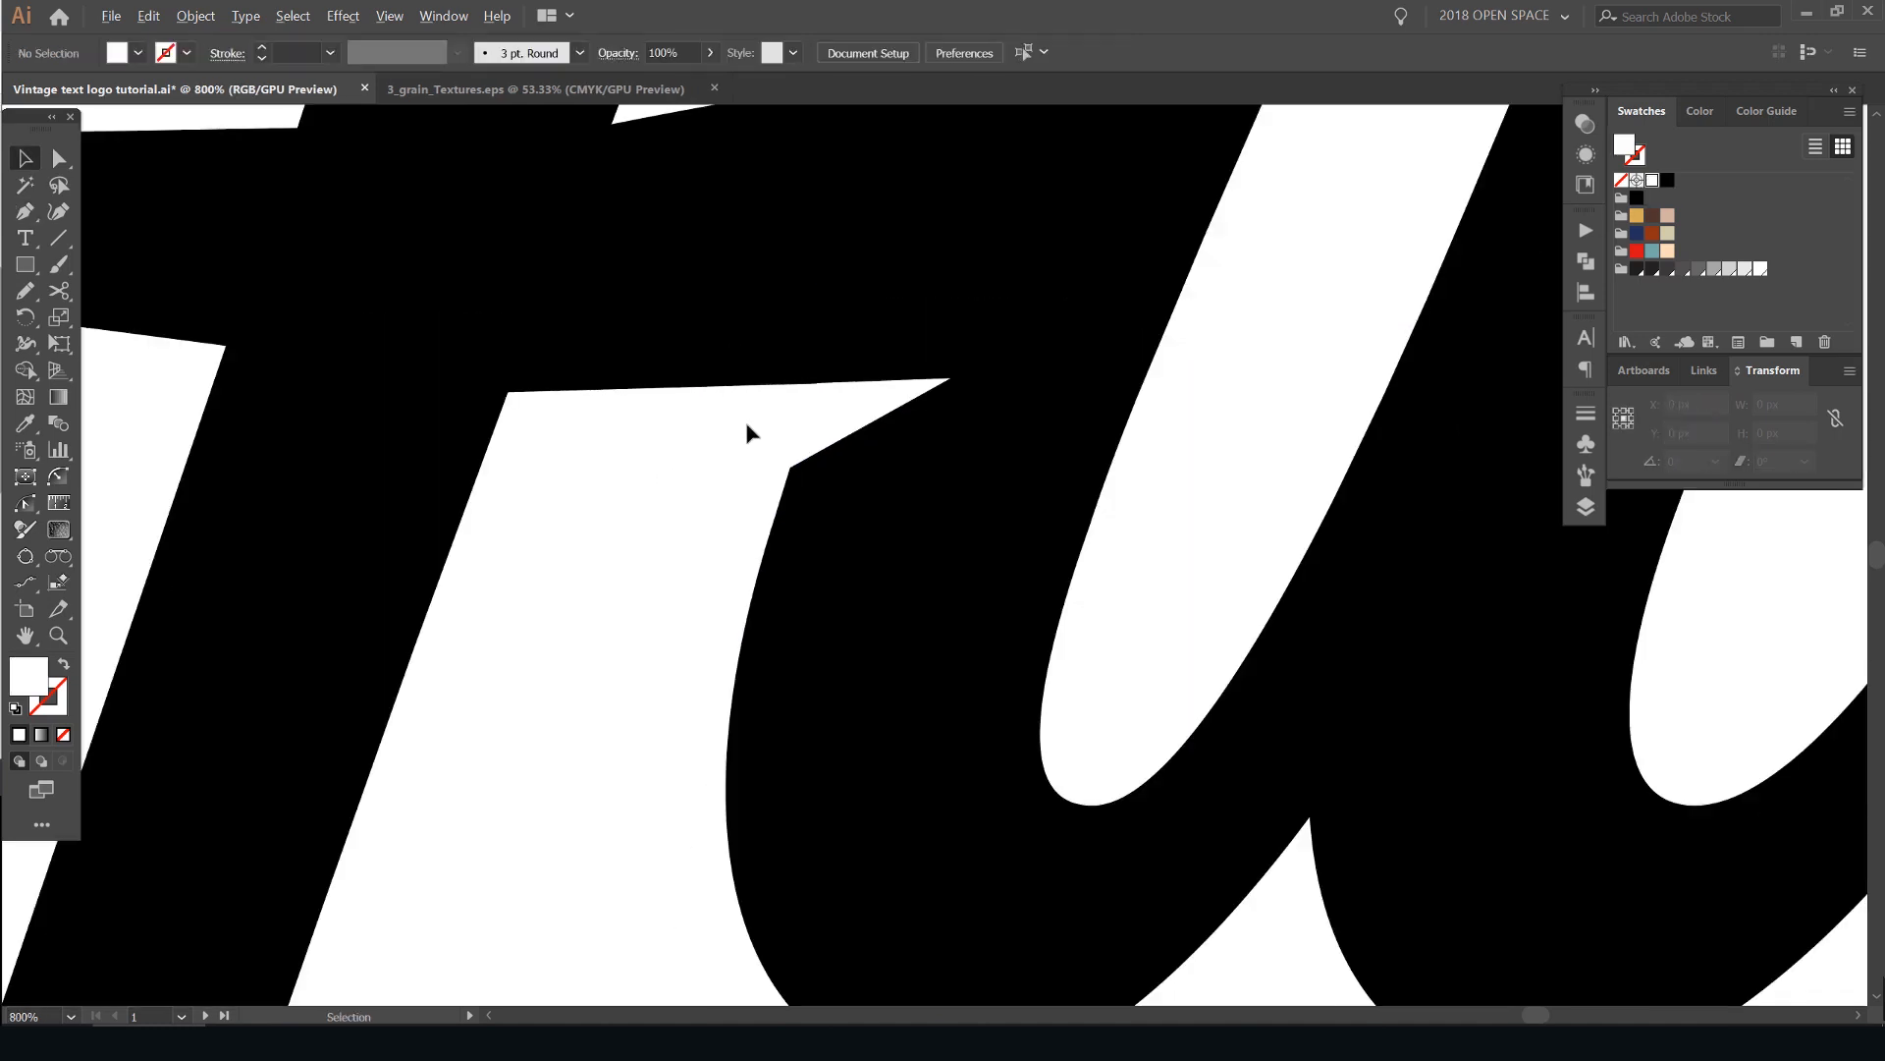
{"action": "scroll", "coordinate": [905, 280], "scroll_direction": "down", "scroll_amount": 2}
{"action": "scroll", "coordinate": [822, 304], "scroll_direction": "up", "scroll_amount": 5}
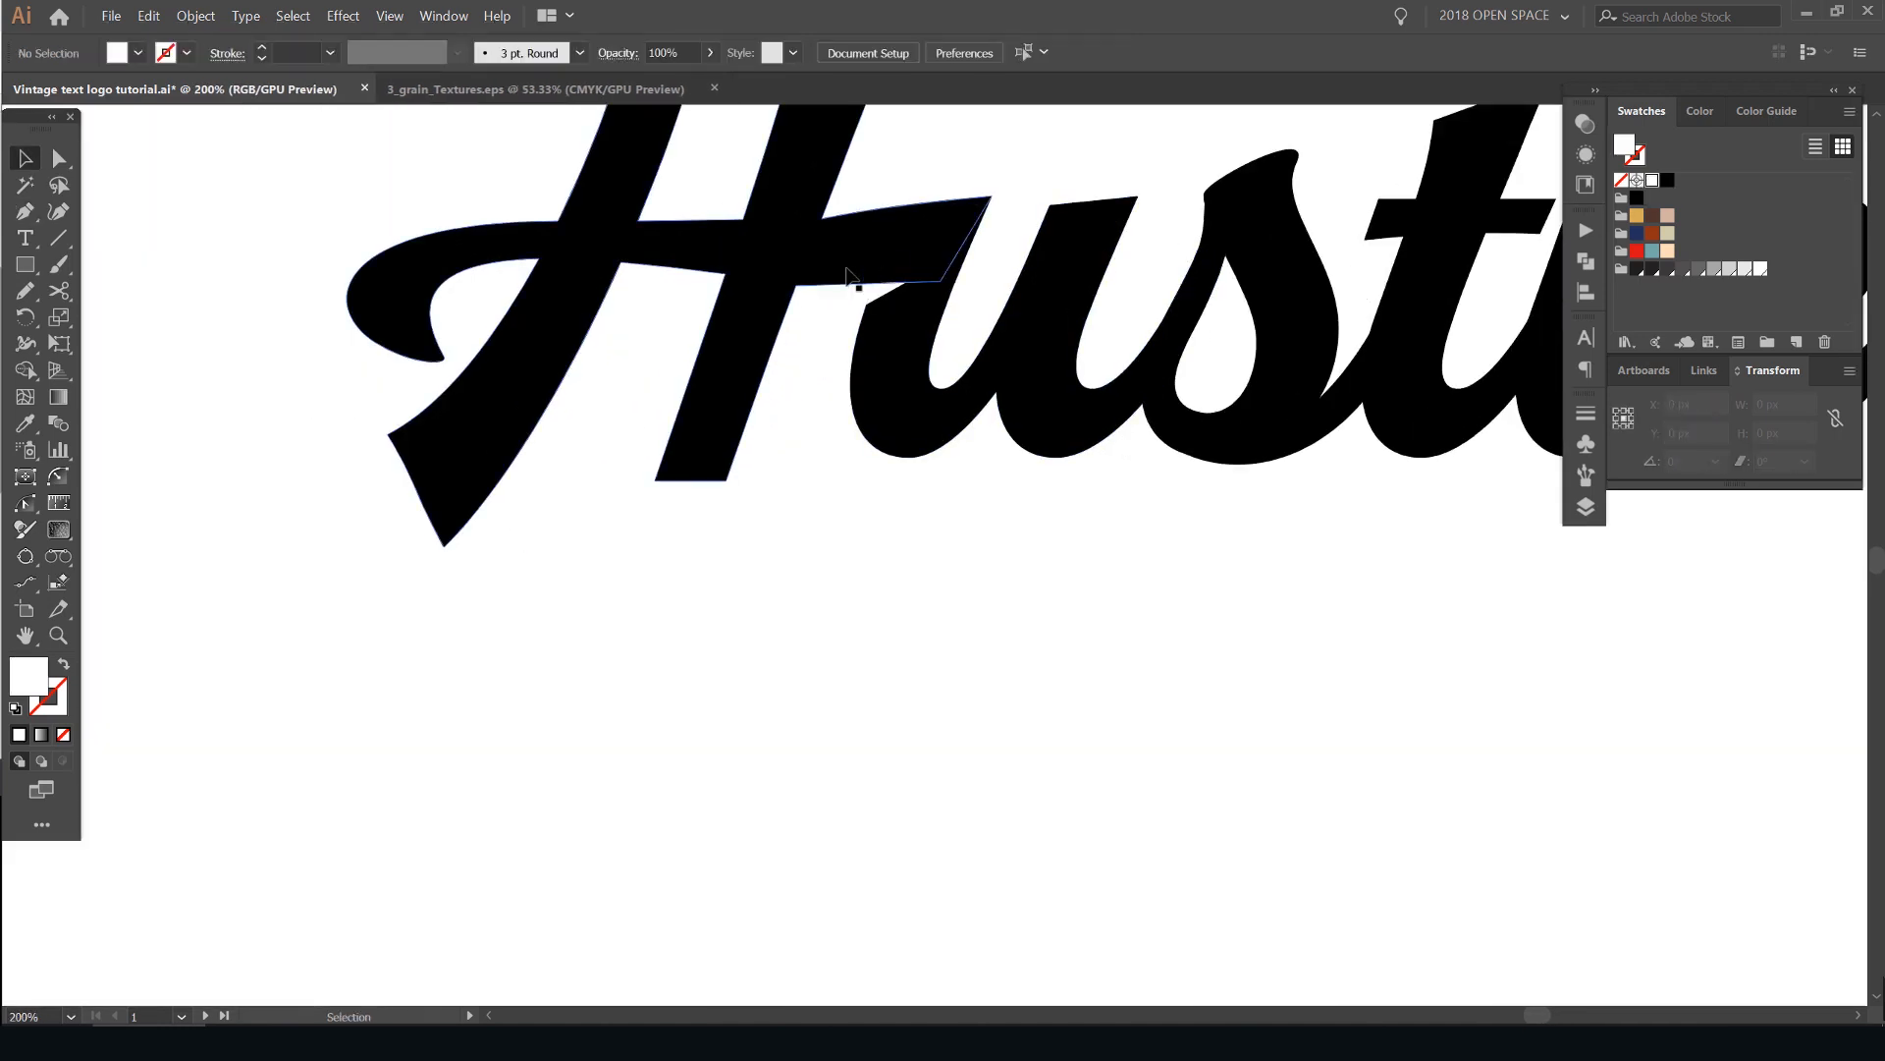
{"action": "scroll", "coordinate": [877, 312], "scroll_direction": "down", "scroll_amount": 8}
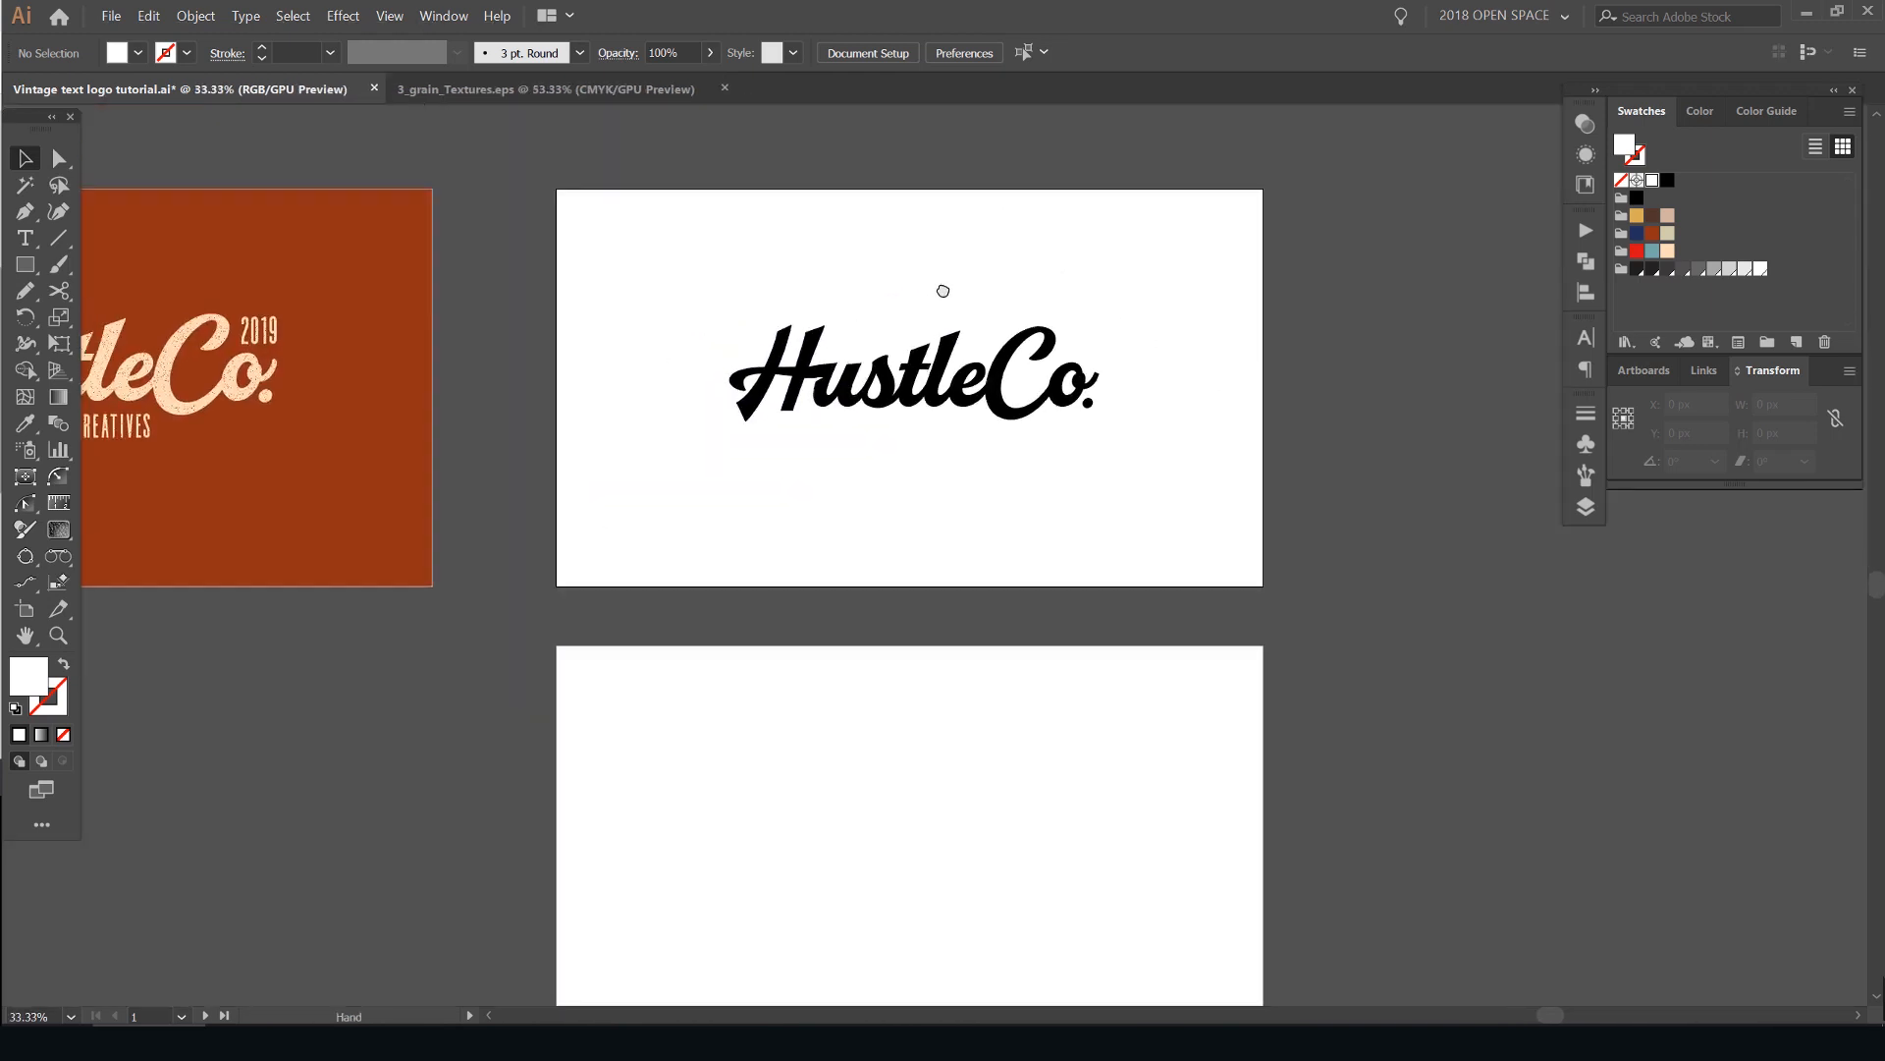
{"action": "scroll", "coordinate": [933, 295], "scroll_direction": "up", "scroll_amount": 1}
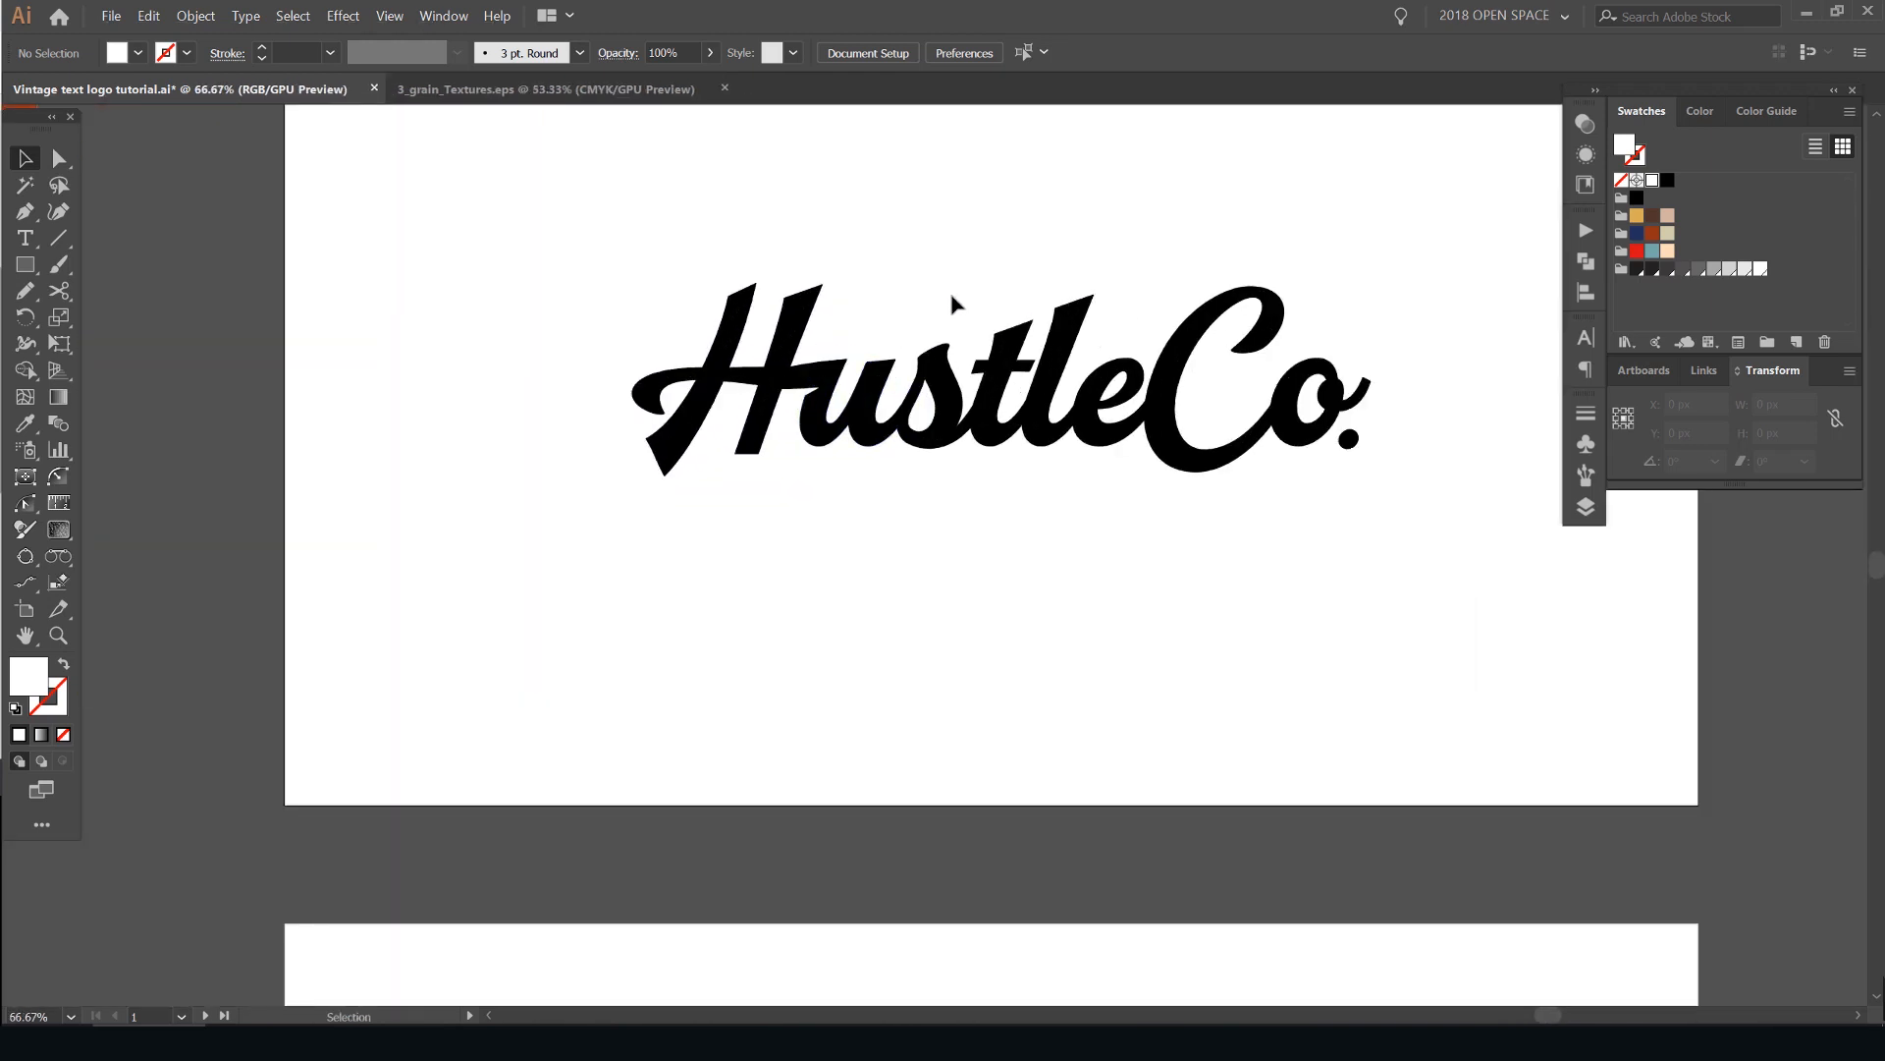
- Shorten the white notch between the H crossbar and the "u" by moving the triangle's tip anchor slightly inward, and deselect it
{"action": "scroll", "coordinate": [881, 417], "scroll_direction": "up", "scroll_amount": 8}
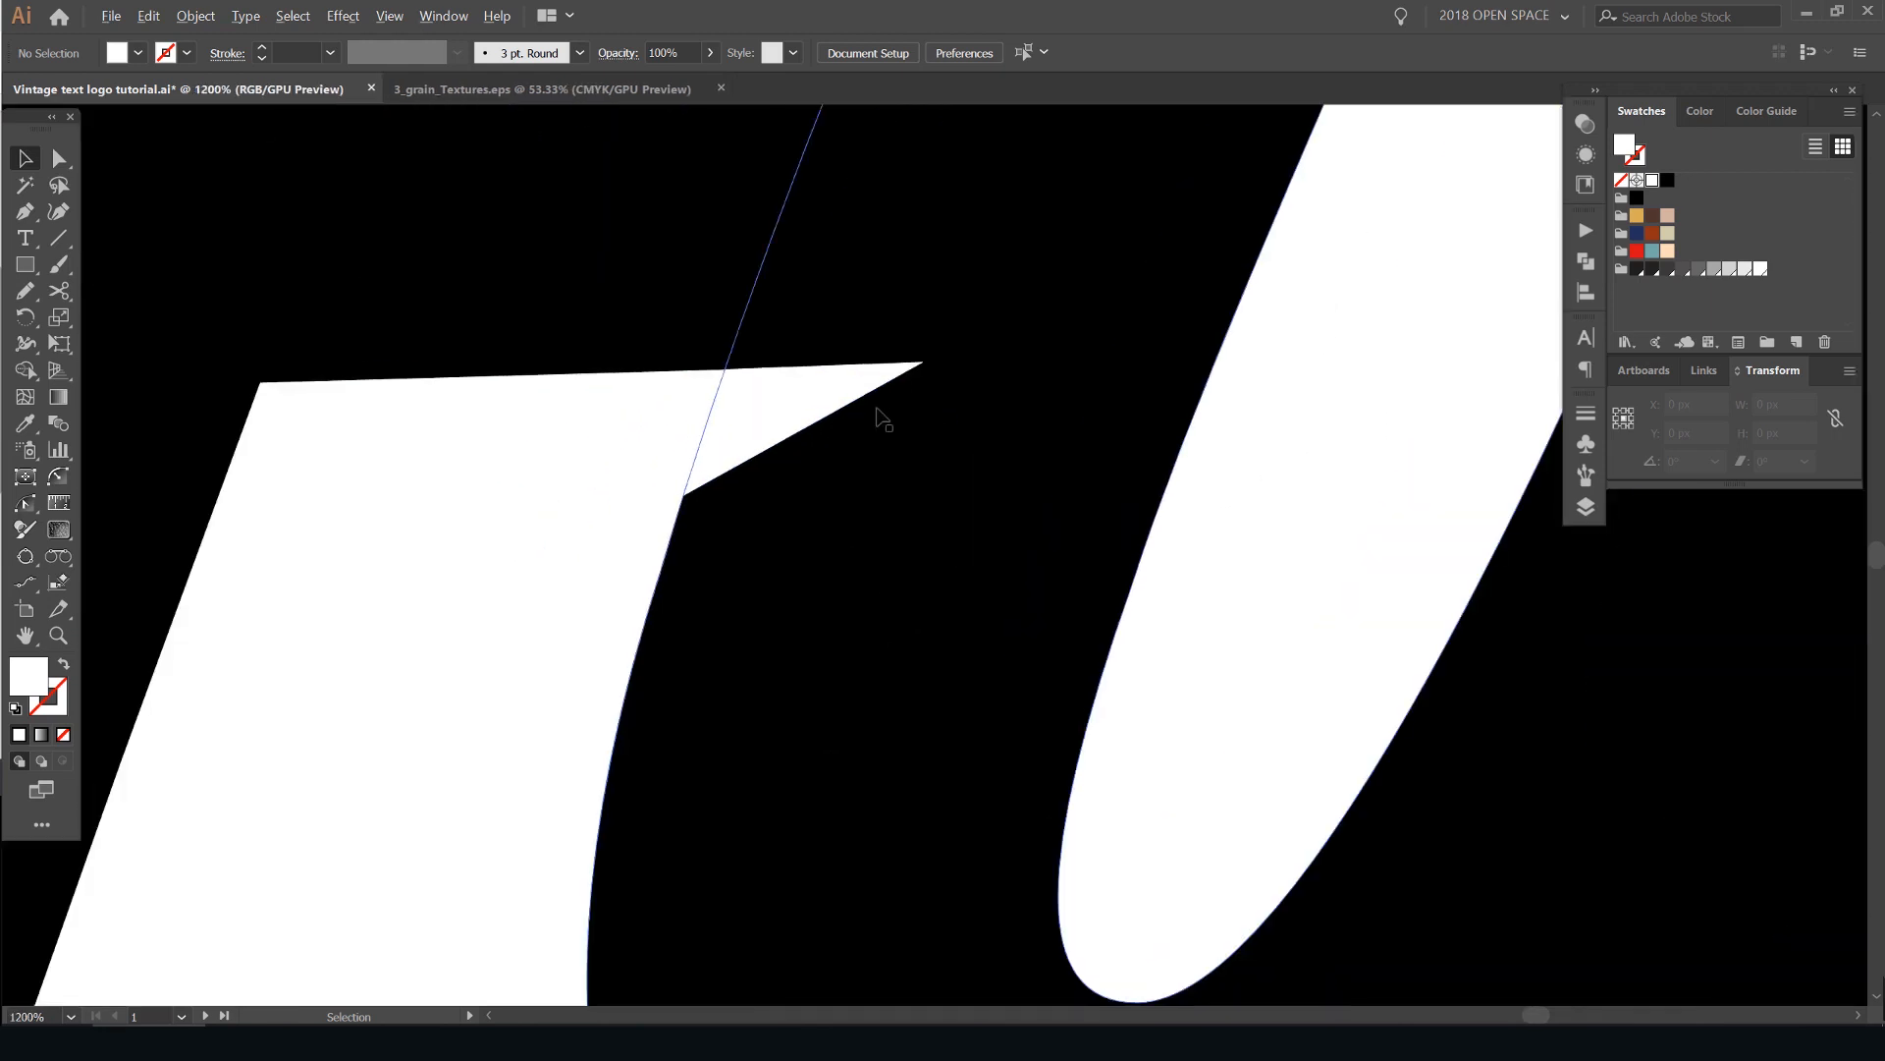
{"action": "scroll", "coordinate": [881, 418], "scroll_direction": "up", "scroll_amount": 1}
{"action": "key", "text": "a"}
{"action": "left_click", "coordinate": [799, 369]}
{"action": "scroll", "coordinate": [909, 332], "scroll_direction": "up", "scroll_amount": 2}
{"action": "left_click", "coordinate": [965, 352]}
{"action": "left_click_drag", "start_coordinate": [926, 351], "coordinate": [904, 353]}
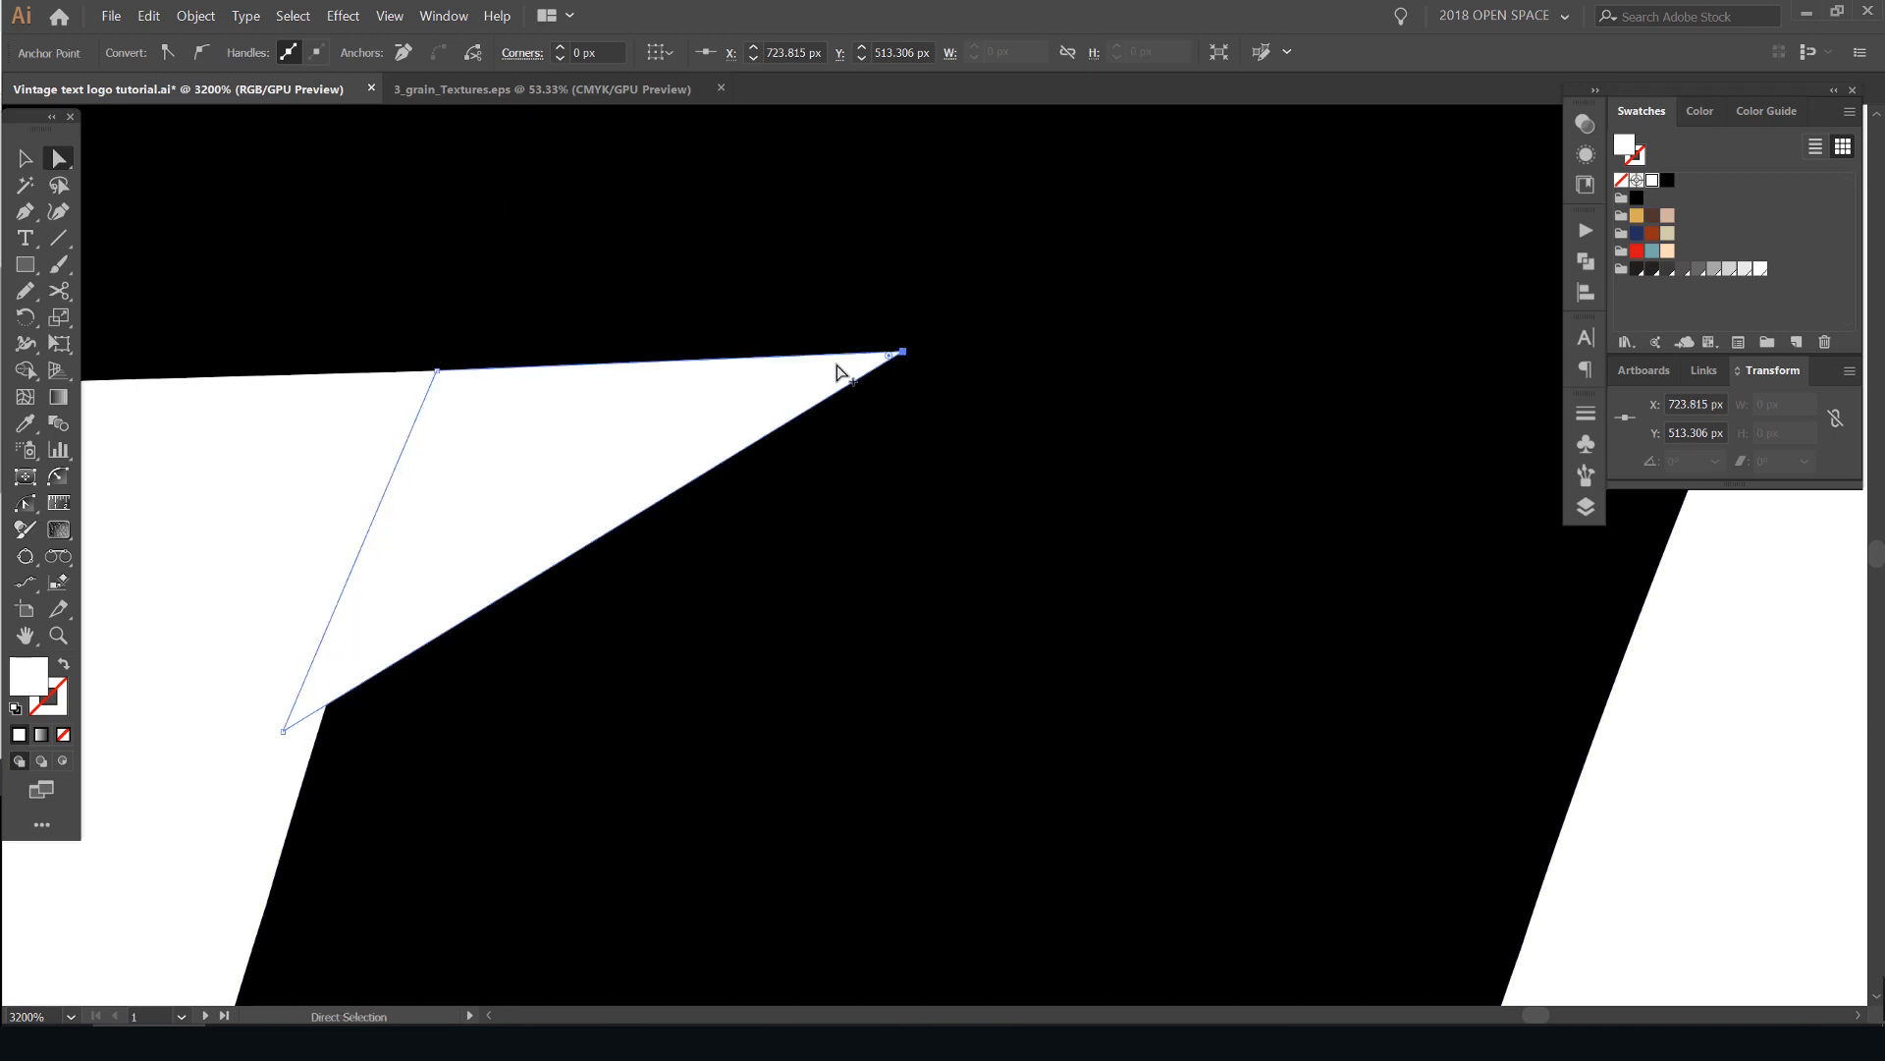
{"action": "scroll", "coordinate": [837, 372], "scroll_direction": "down", "scroll_amount": 10}
{"action": "left_click", "coordinate": [913, 280]}
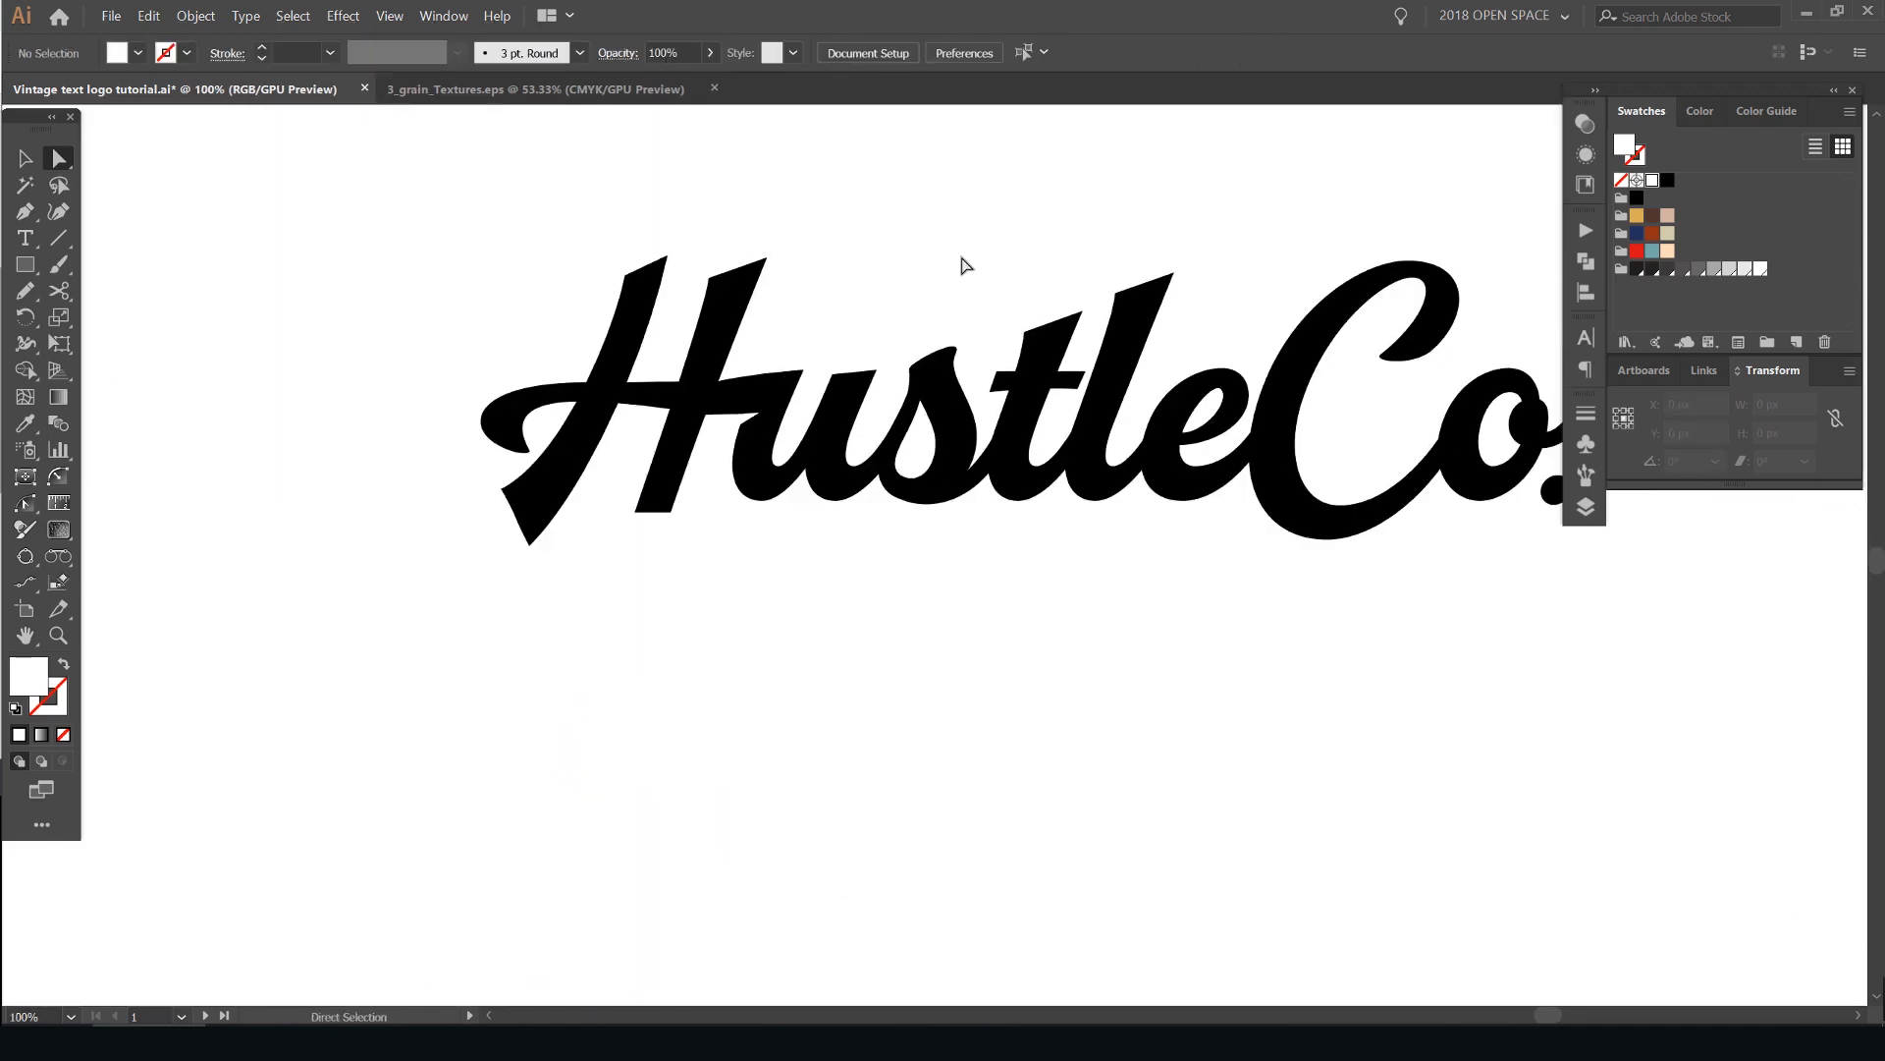
{"action": "scroll", "coordinate": [965, 265], "scroll_direction": "down", "scroll_amount": 2}
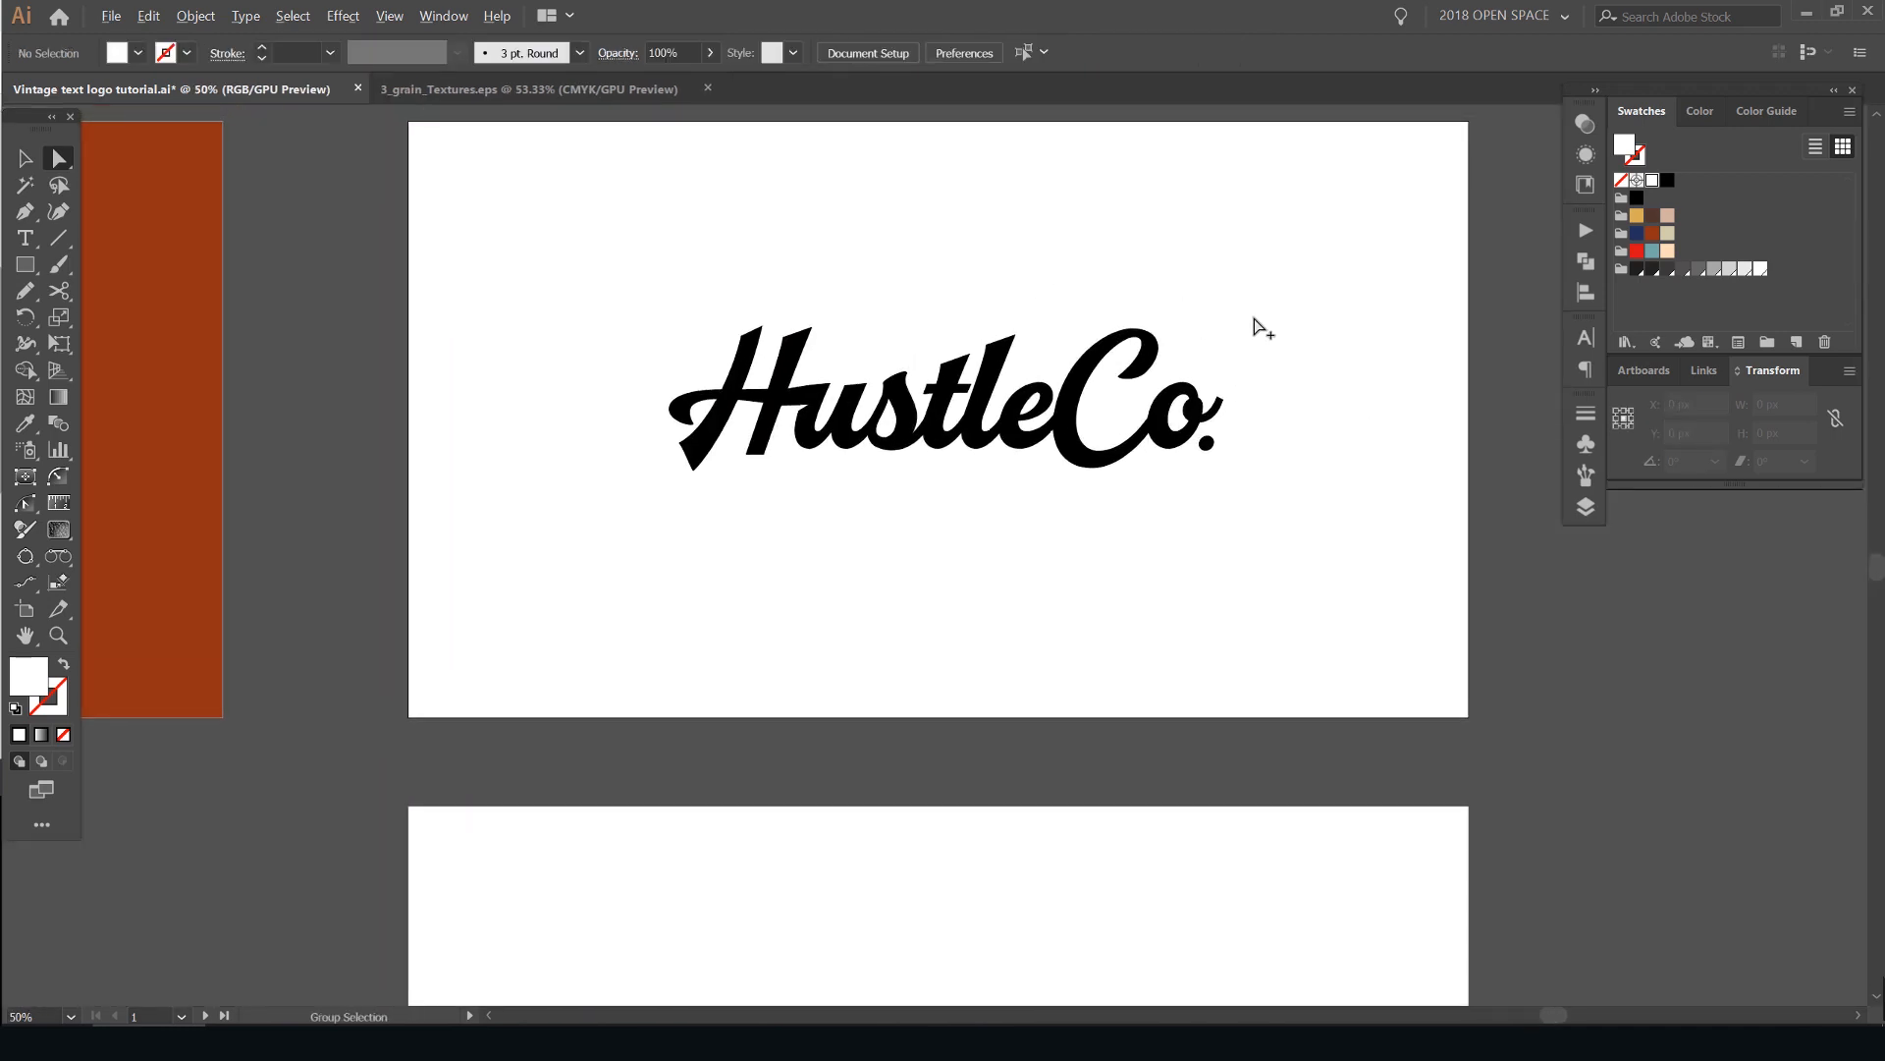
- Try deleting the outer end anchor of the final "o"'s tail, and undo the deletion
{"action": "scroll", "coordinate": [1254, 400], "scroll_direction": "up", "scroll_amount": 1}
{"action": "scroll", "coordinate": [1228, 408], "scroll_direction": "up", "scroll_amount": 2}
{"action": "scroll", "coordinate": [1187, 425], "scroll_direction": "up", "scroll_amount": 3}
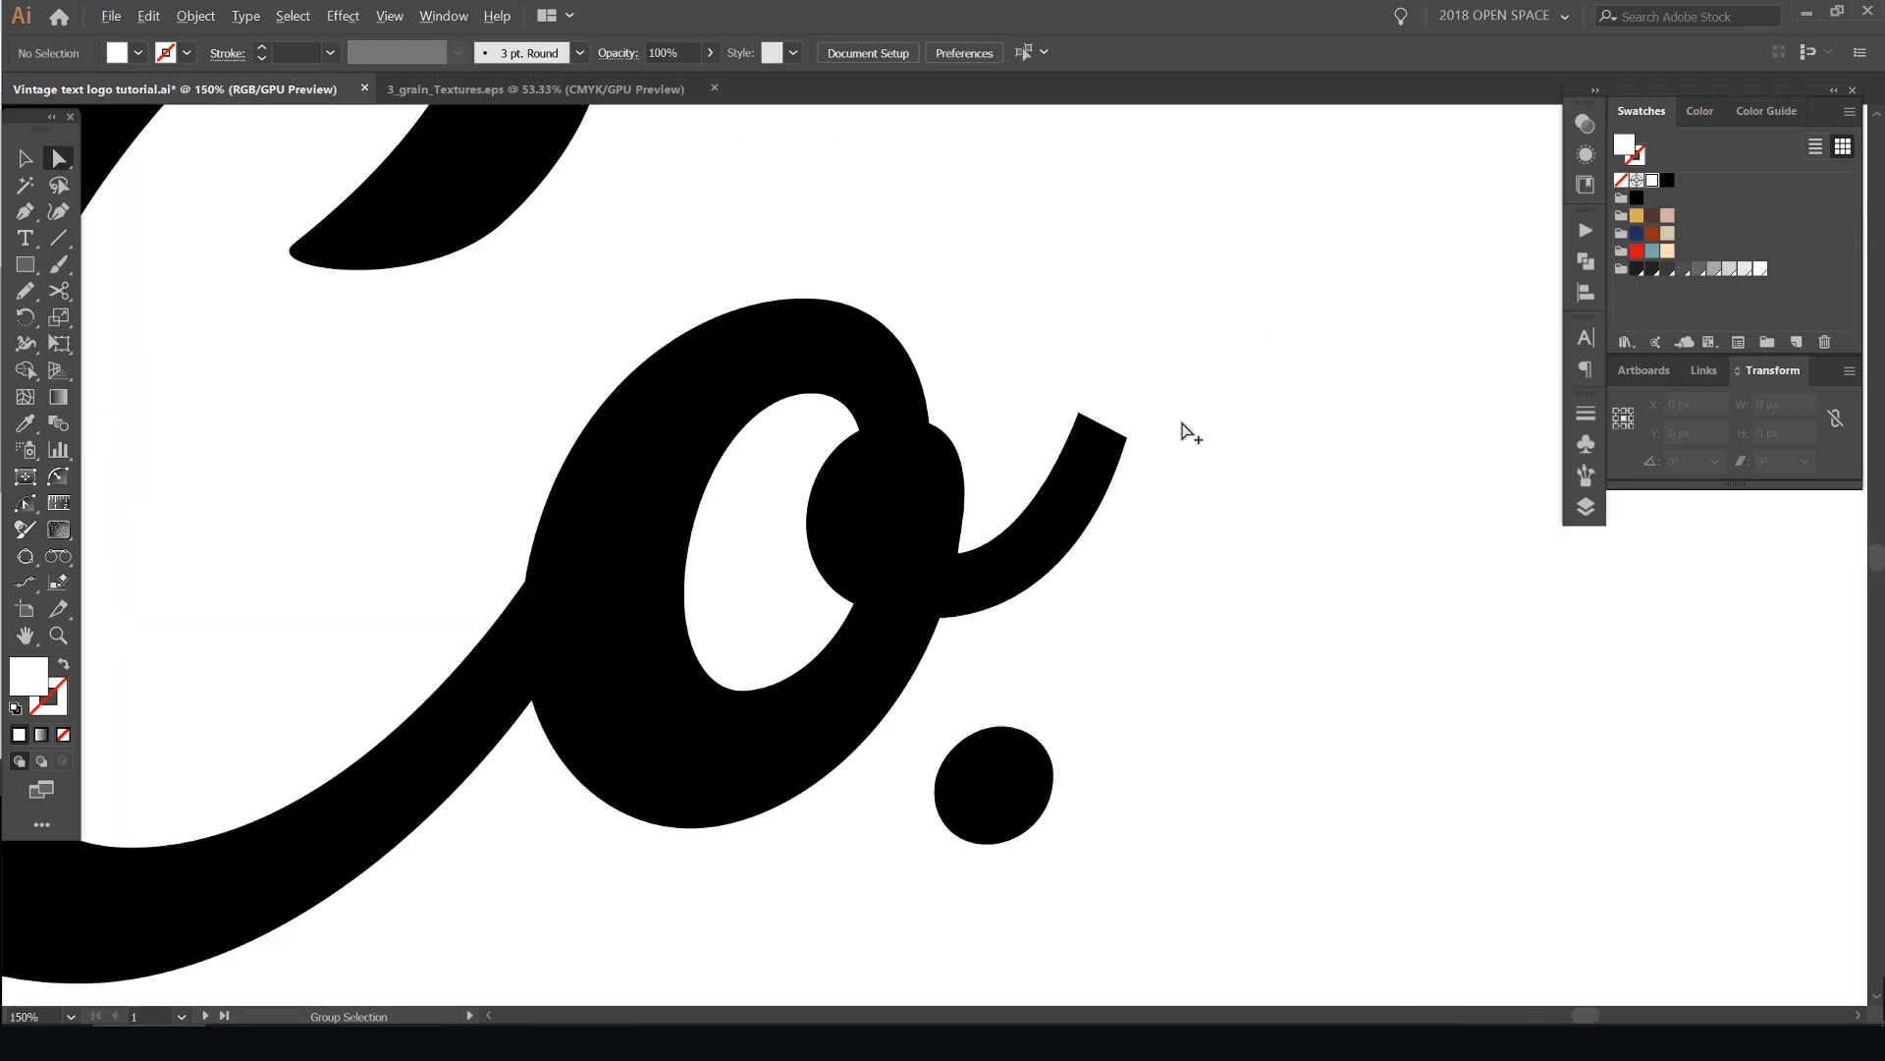
{"action": "scroll", "coordinate": [1081, 392], "scroll_direction": "up", "scroll_amount": 1}
{"action": "left_click_drag", "start_coordinate": [1050, 467], "coordinate": [1049, 465]}
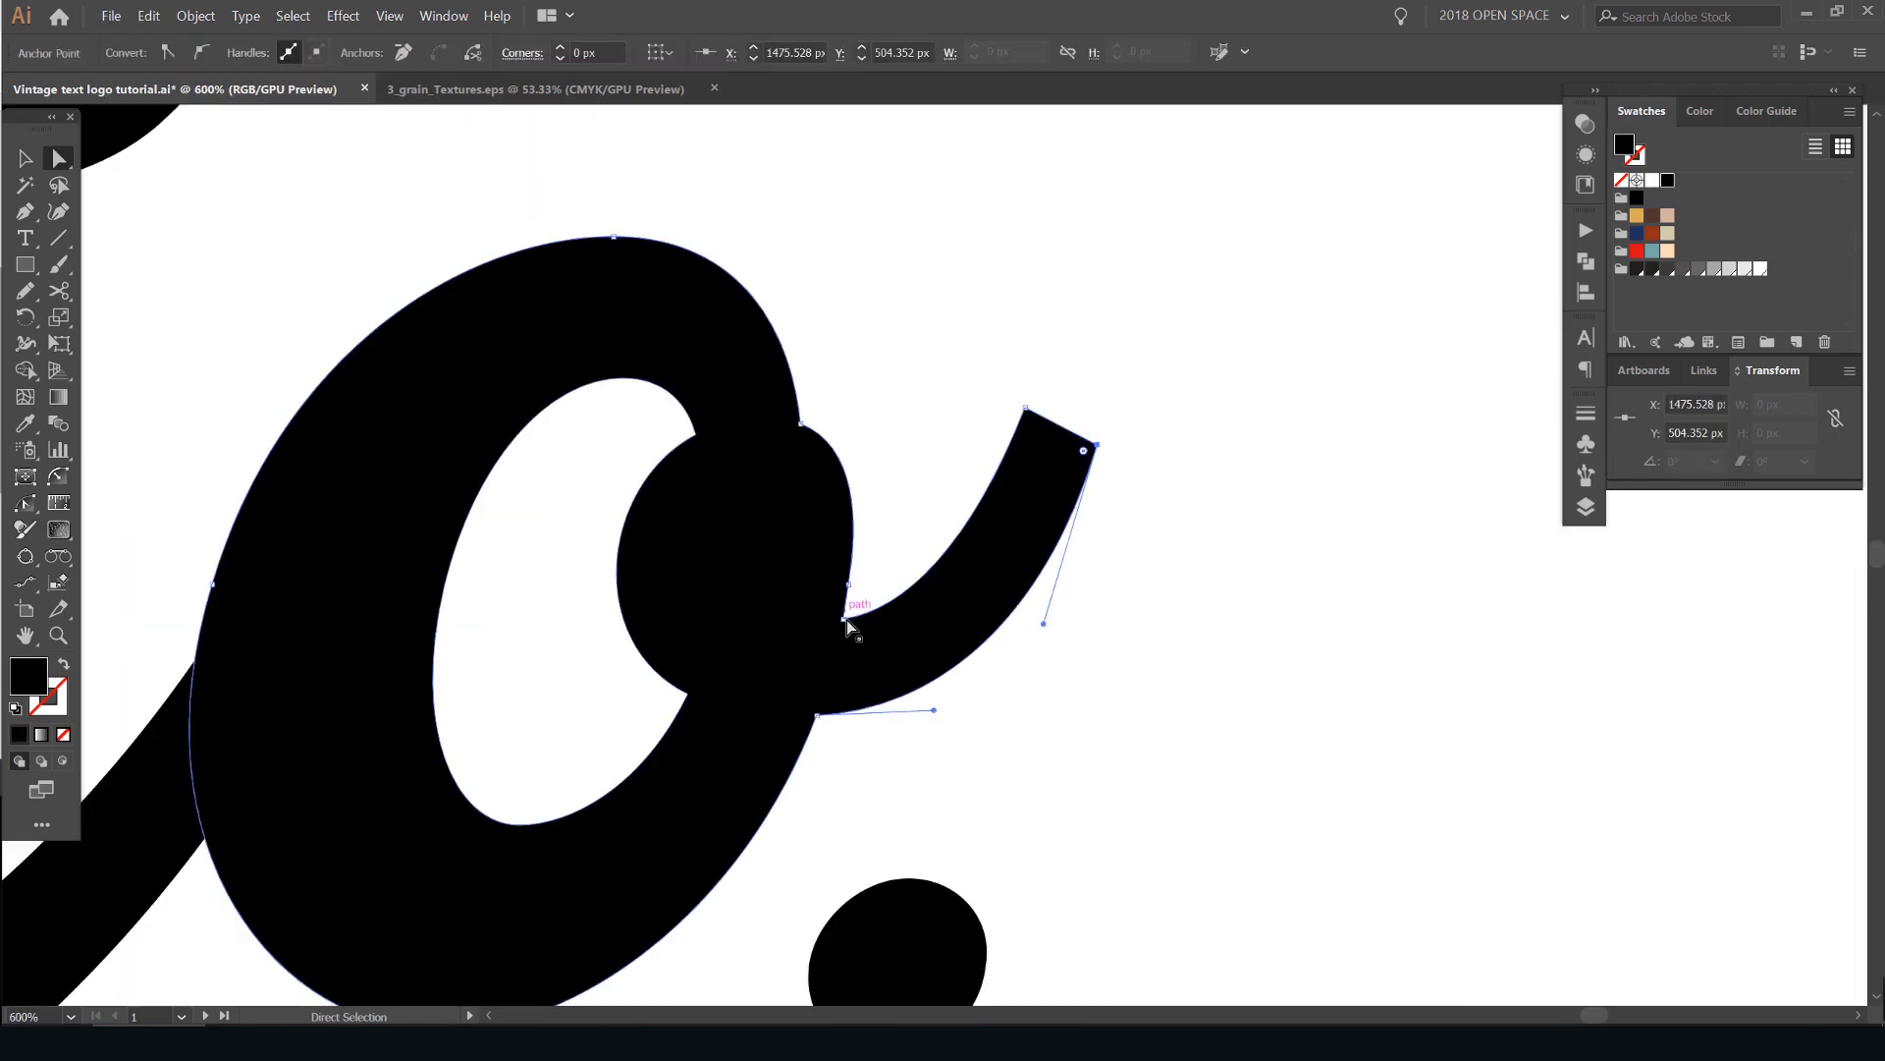
{"action": "key", "text": "Delete"}
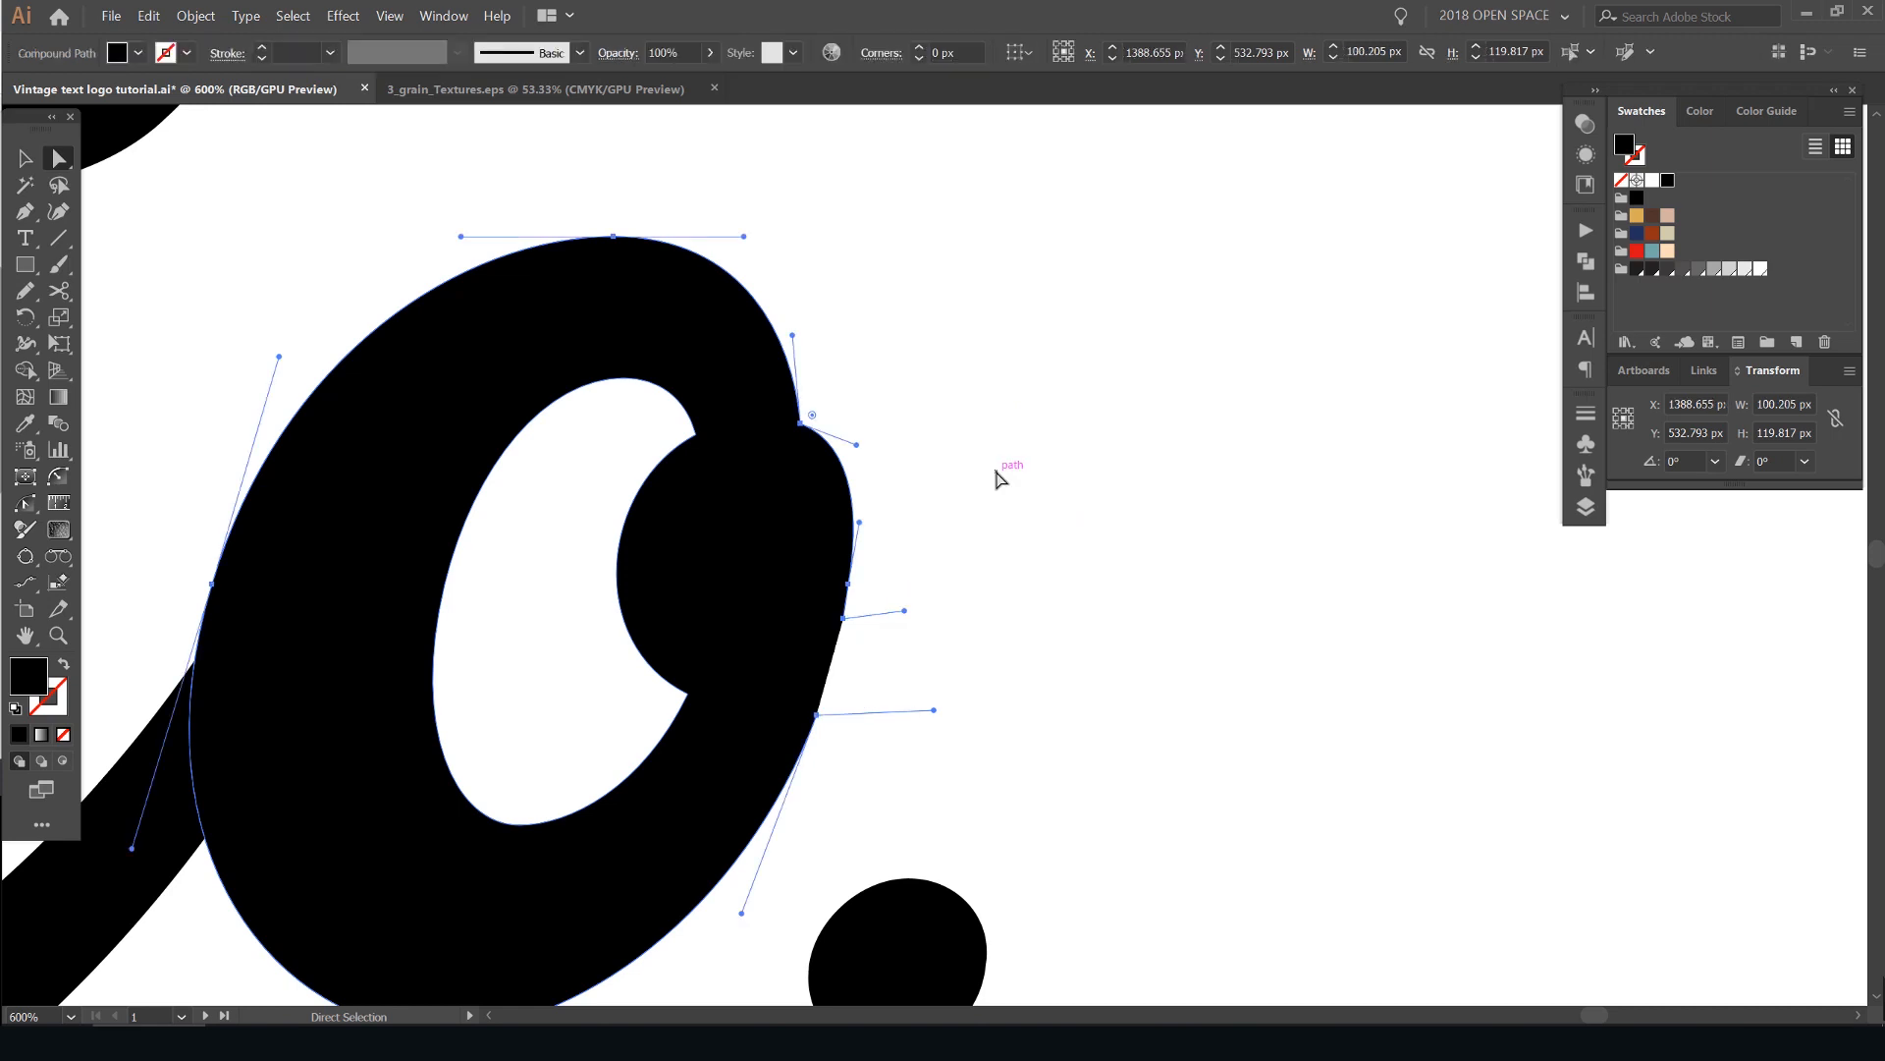
{"action": "left_click", "coordinate": [1075, 370]}
{"action": "key", "text": "ctrl+z"}
- Try rounding both end corners of the "o"'s tail into a semicircular end, and undo the rounding
{"action": "scroll", "coordinate": [1089, 383], "scroll_direction": "up", "scroll_amount": 2}
{"action": "left_click", "coordinate": [1013, 441]}
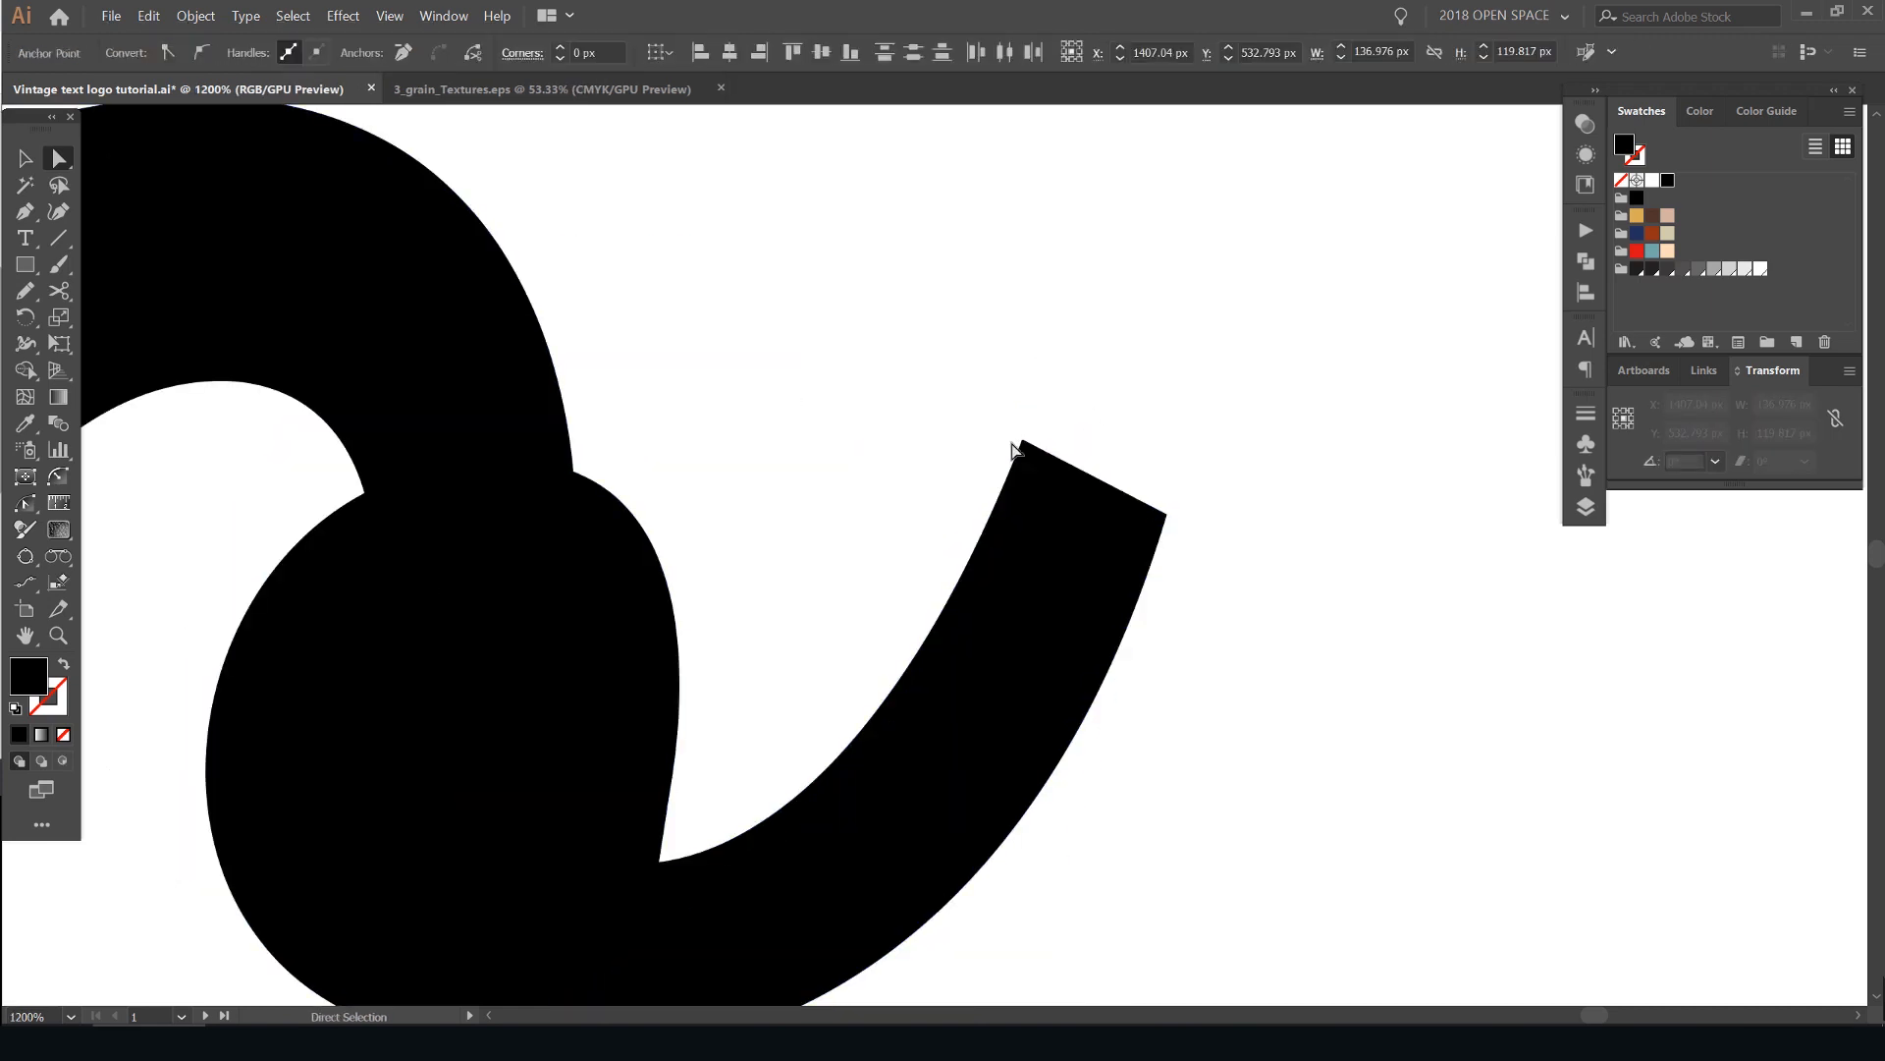
{"action": "left_click_drag", "start_coordinate": [1144, 354], "coordinate": [1055, 377]}
{"action": "left_click_drag", "start_coordinate": [892, 599], "coordinate": [892, 599]}
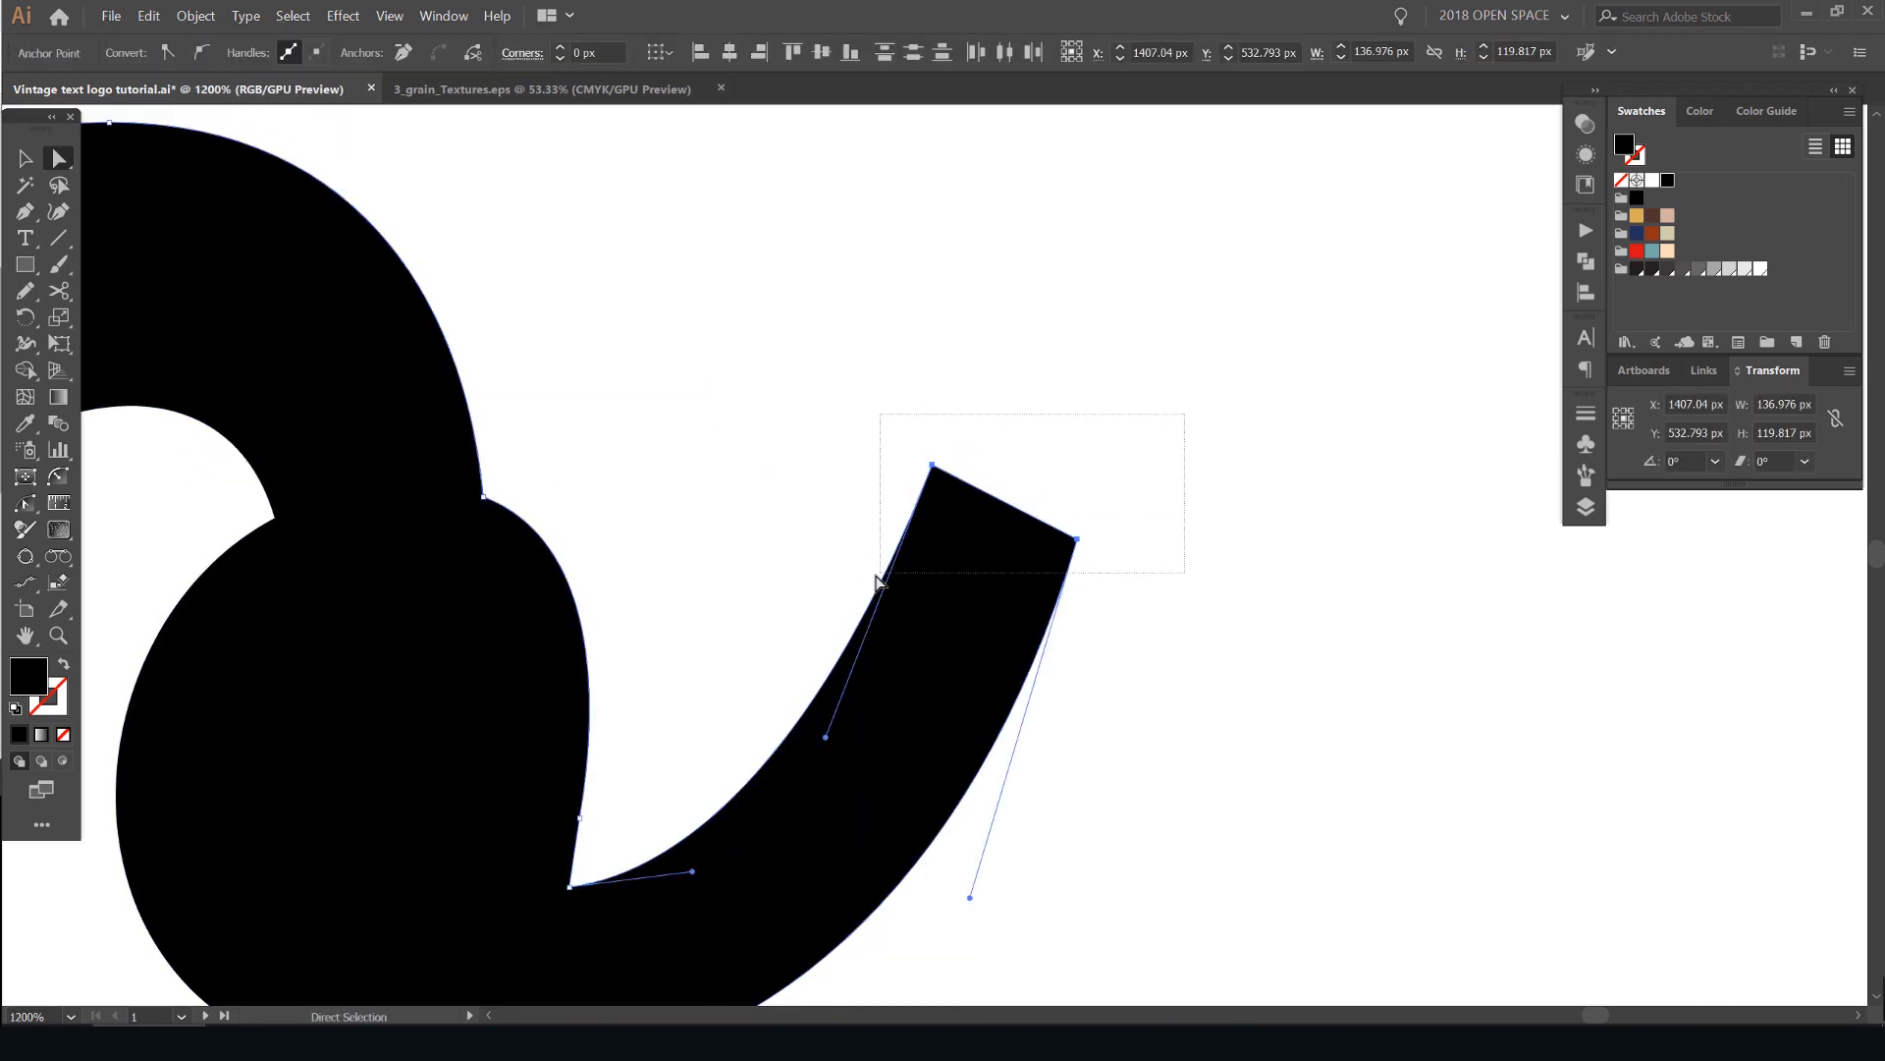
{"action": "scroll", "coordinate": [1051, 506], "scroll_direction": "down", "scroll_amount": 3}
{"action": "mouse_move", "coordinate": [948, 390]}
{"action": "left_mouse_down"}
{"action": "mouse_move", "coordinate": [1052, 736]}
{"action": "mouse_move", "coordinate": [1195, 526]}
{"action": "left_mouse_up"}
{"action": "scroll", "coordinate": [1188, 520], "scroll_direction": "down", "scroll_amount": 4}
{"action": "left_click", "coordinate": [1236, 421]}
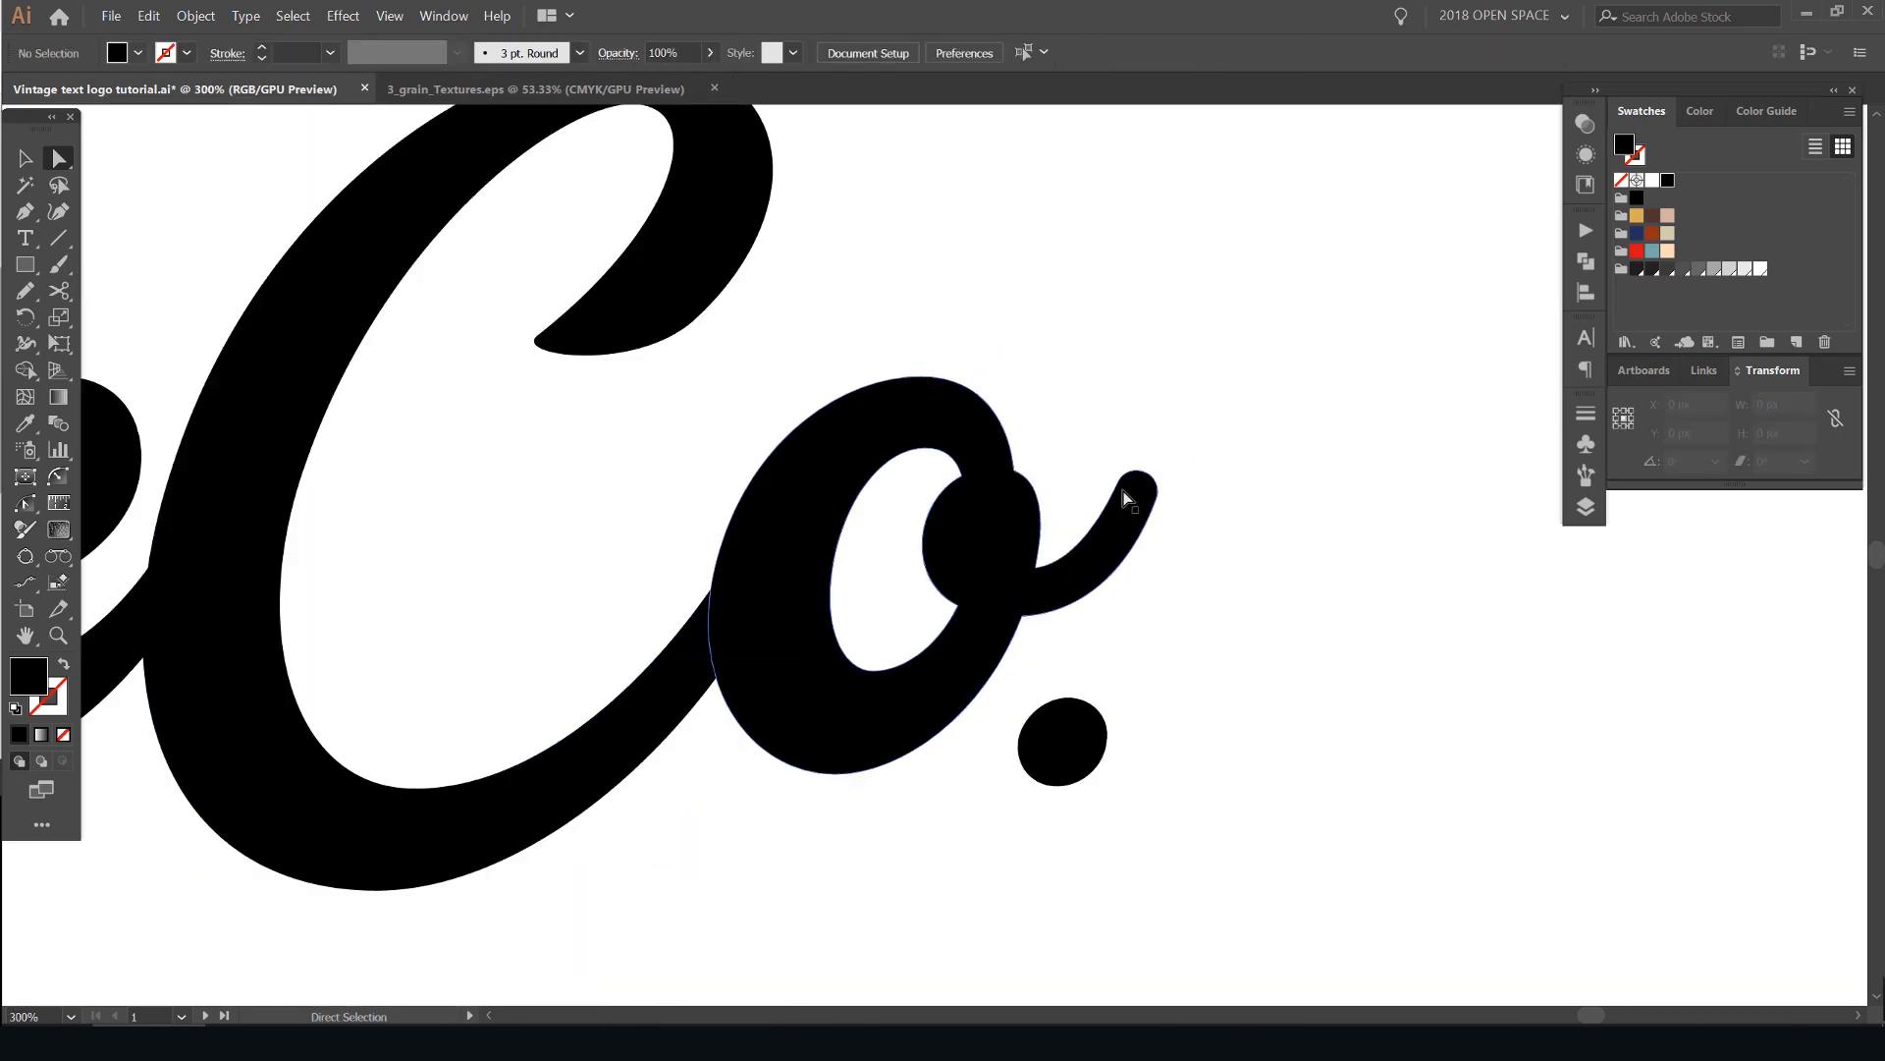
{"action": "scroll", "coordinate": [1132, 483], "scroll_direction": "up", "scroll_amount": 3}
{"action": "left_click_drag", "start_coordinate": [1271, 426], "coordinate": [1151, 449]}
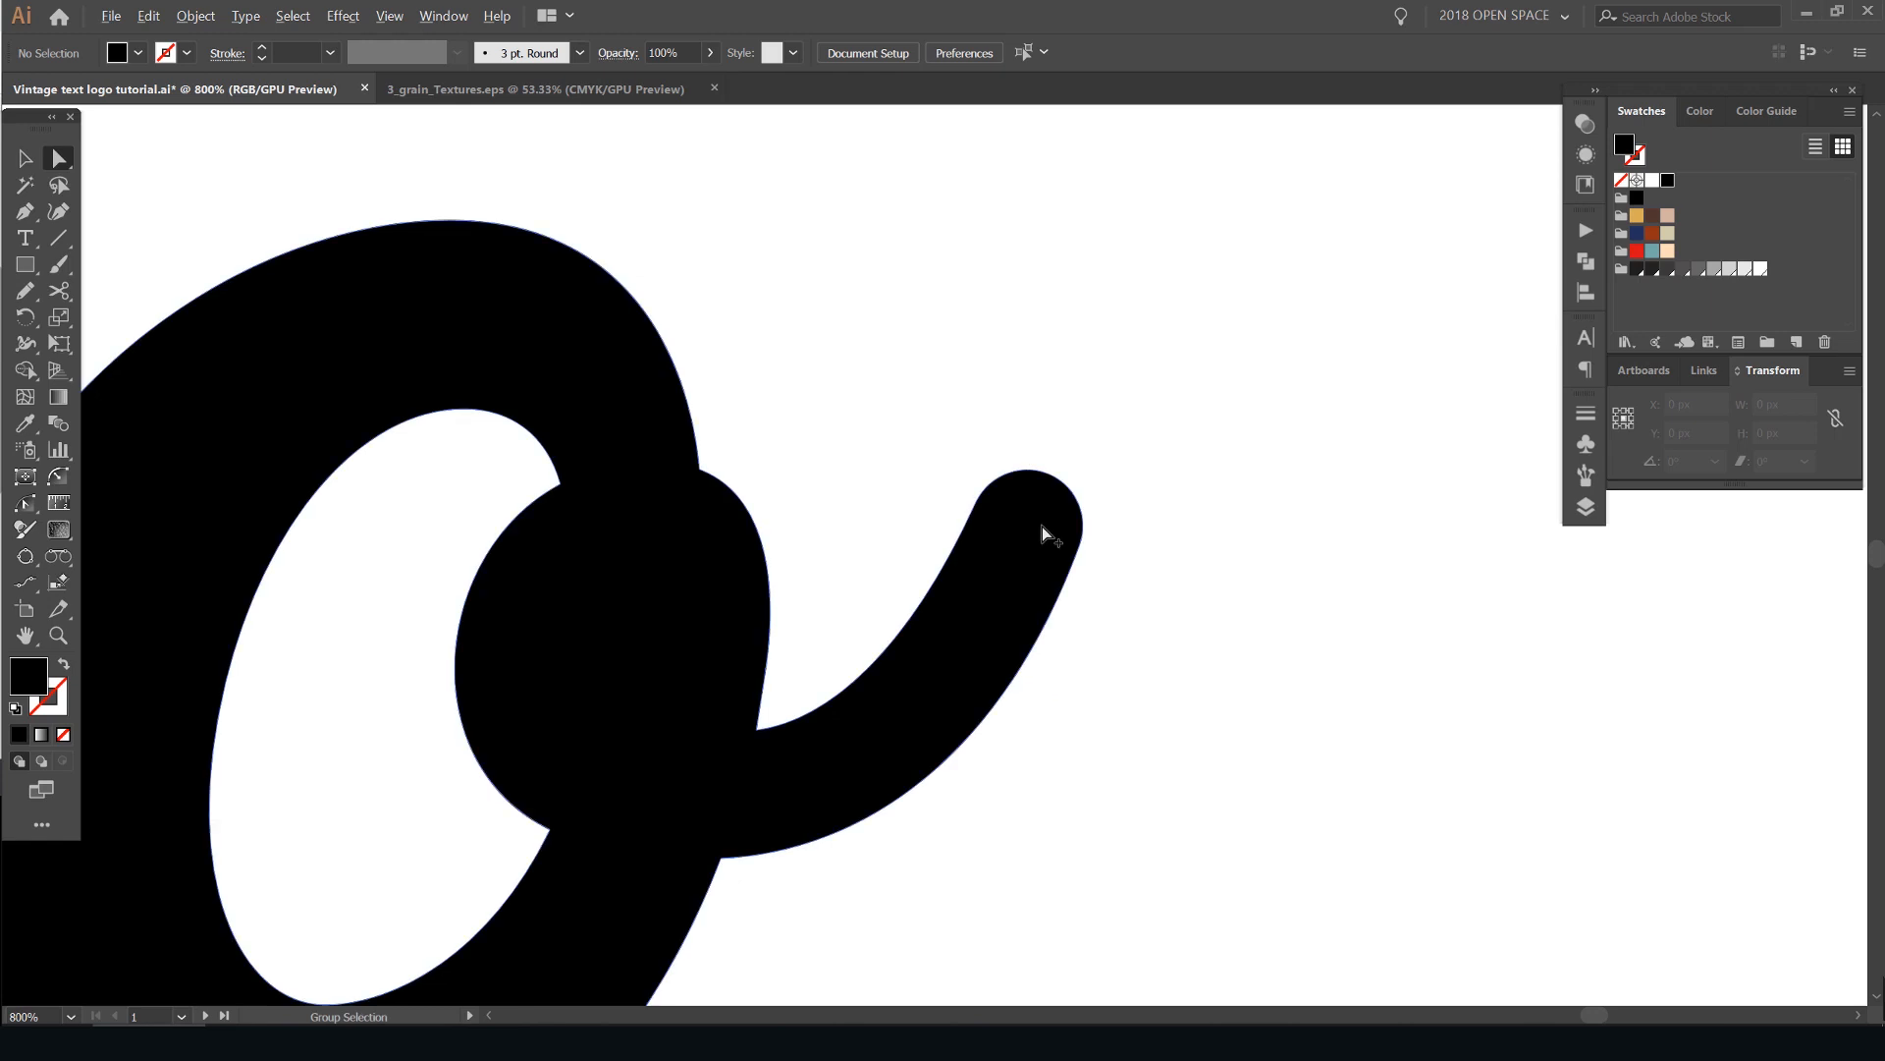
{"action": "scroll", "coordinate": [1041, 529], "scroll_direction": "up", "scroll_amount": 2}
{"action": "key", "text": "ctrl+z"}
- Start a Pen path at the inner corner of the "o"'s tail end and curve it up to a pointed tip leaning inward
{"action": "scroll", "coordinate": [1068, 284], "scroll_direction": "up", "scroll_amount": 1}
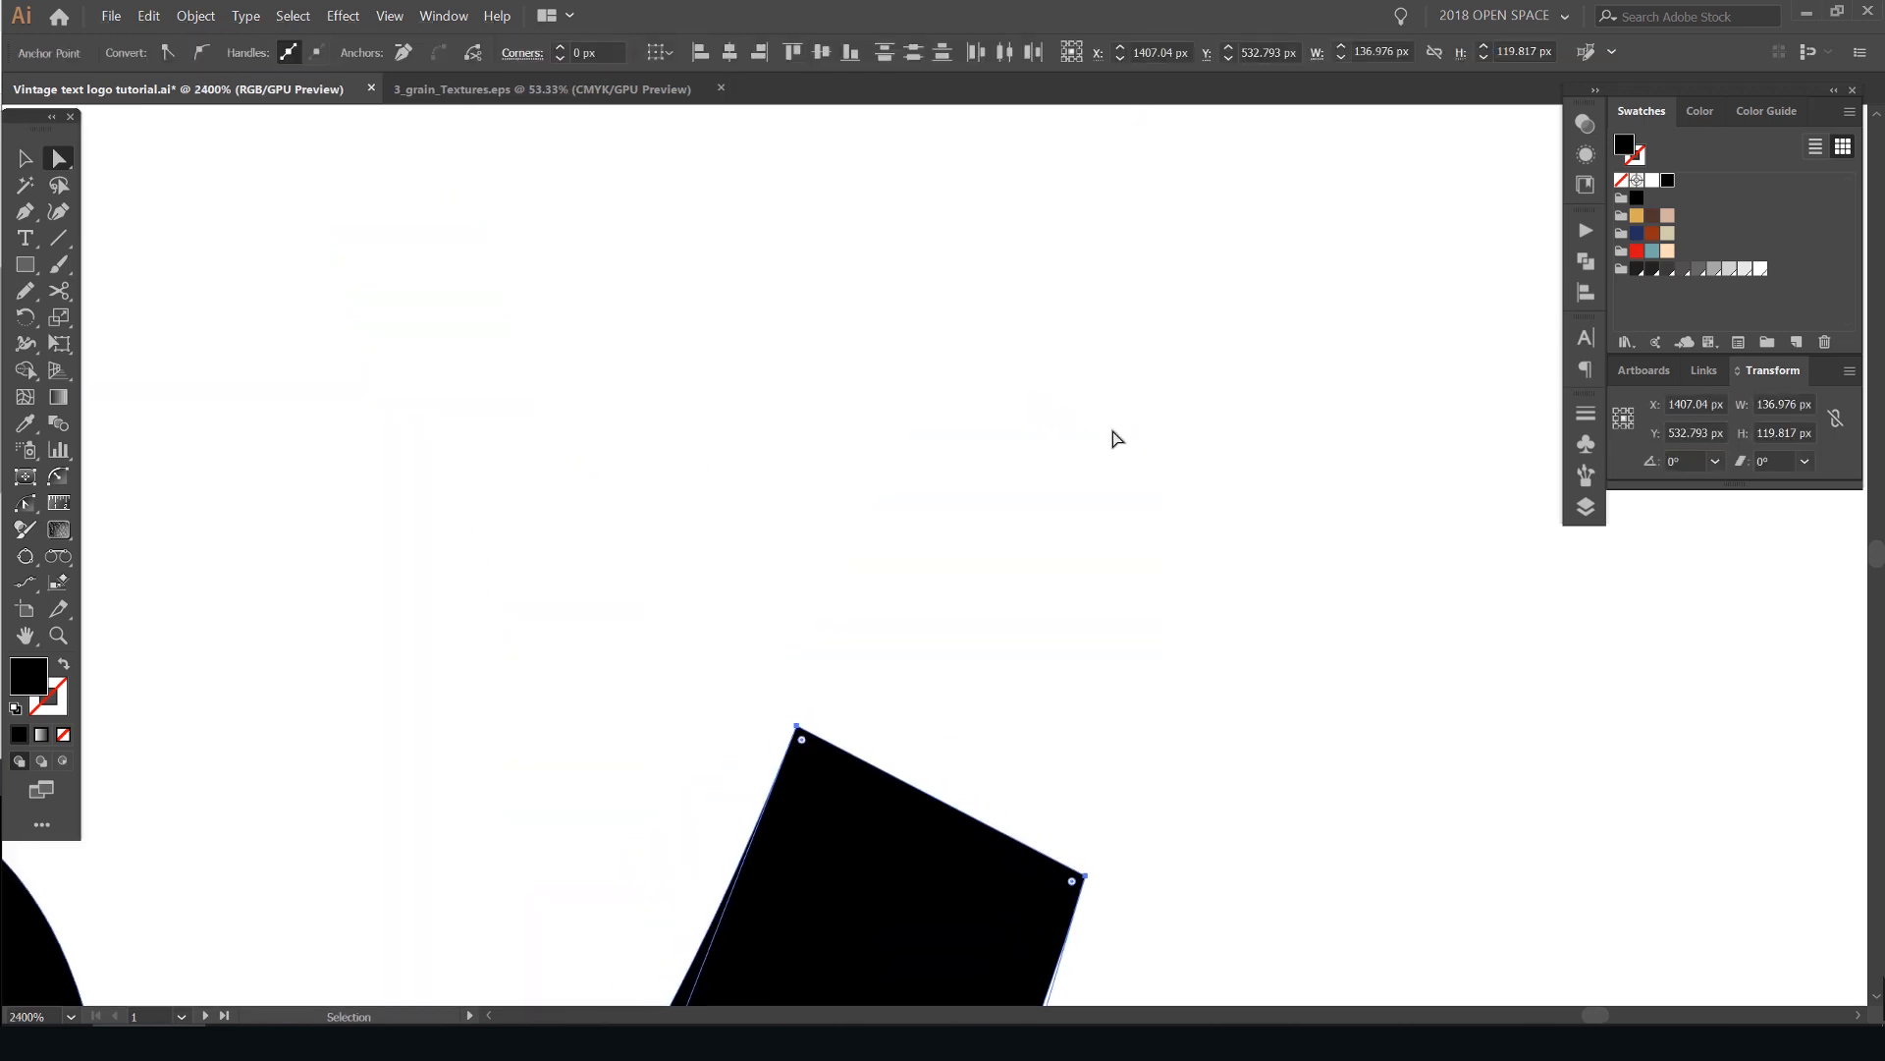
{"action": "left_click_drag", "start_coordinate": [1043, 615], "coordinate": [1114, 464]}
{"action": "key", "text": "v"}
{"action": "left_click_drag", "start_coordinate": [918, 621], "coordinate": [1074, 402]}
{"action": "scroll", "coordinate": [1009, 509], "scroll_direction": "down", "scroll_amount": 2}
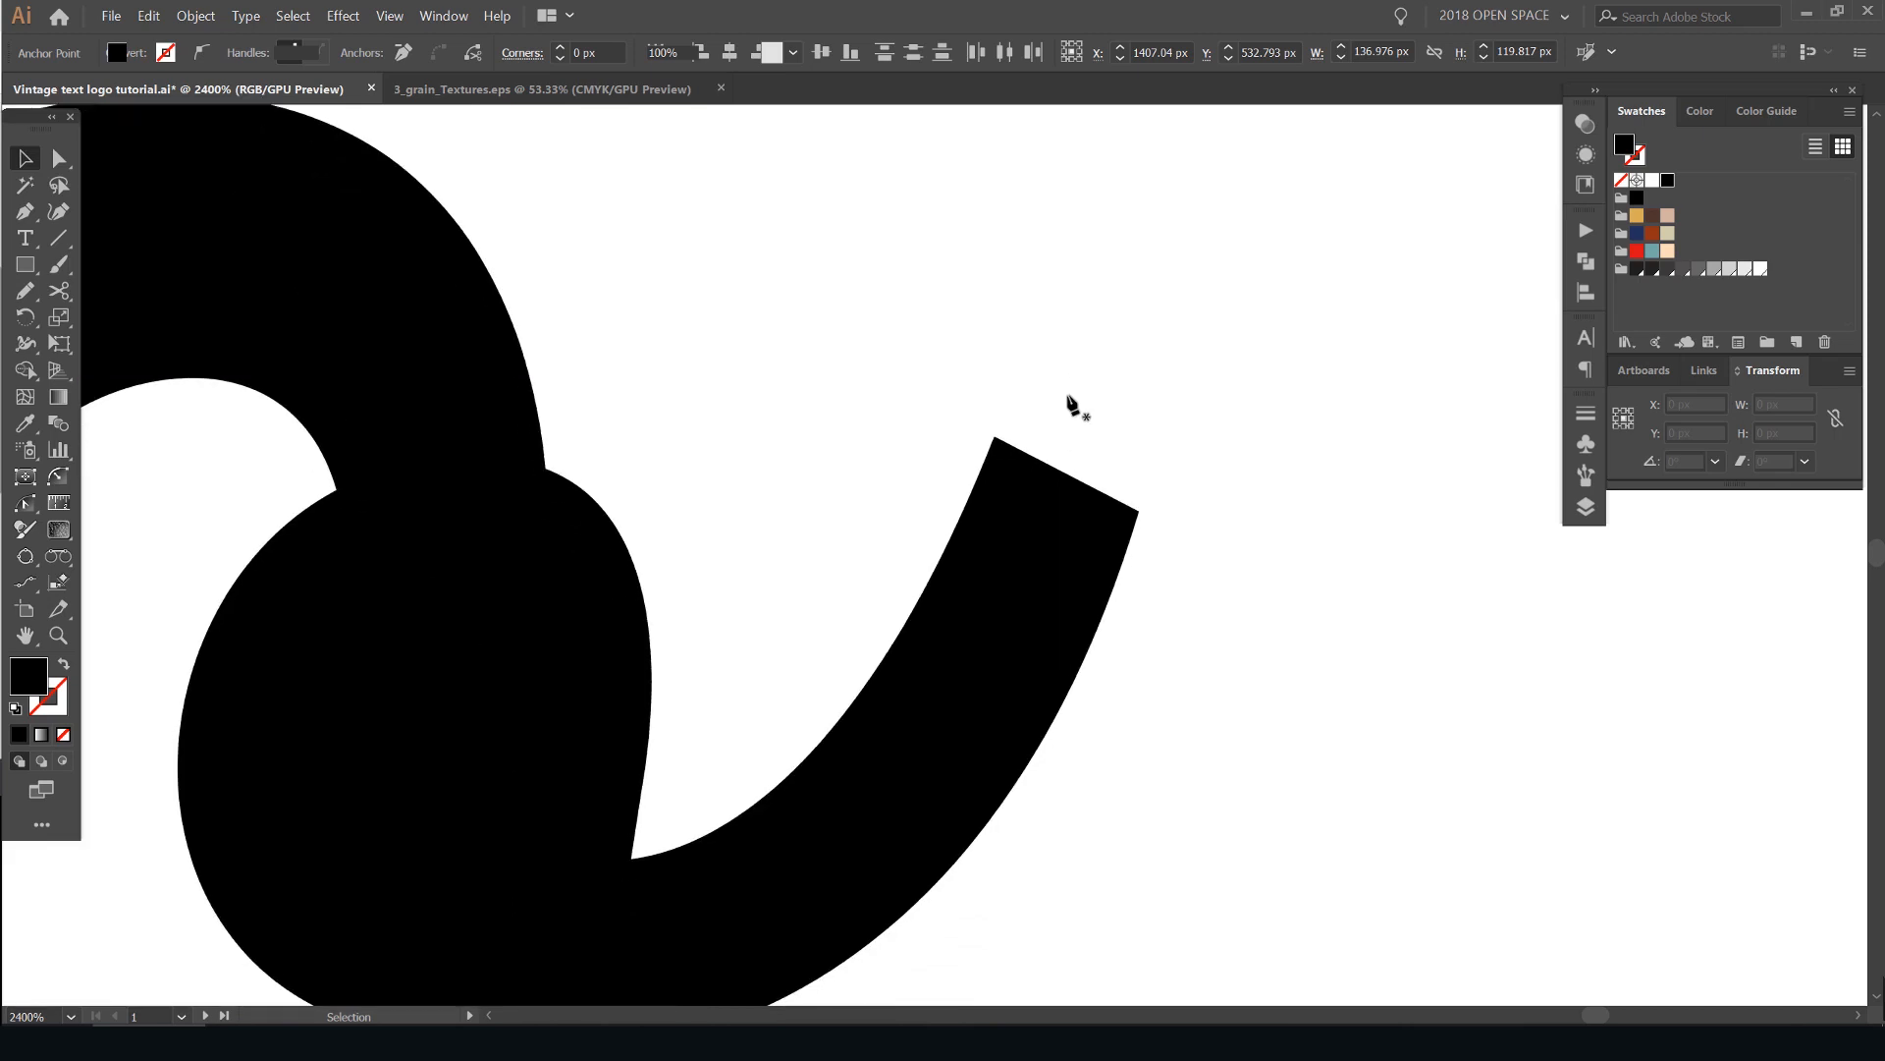
{"action": "scroll", "coordinate": [1003, 439], "scroll_direction": "up", "scroll_amount": 2}
{"action": "left_click", "coordinate": [982, 421]}
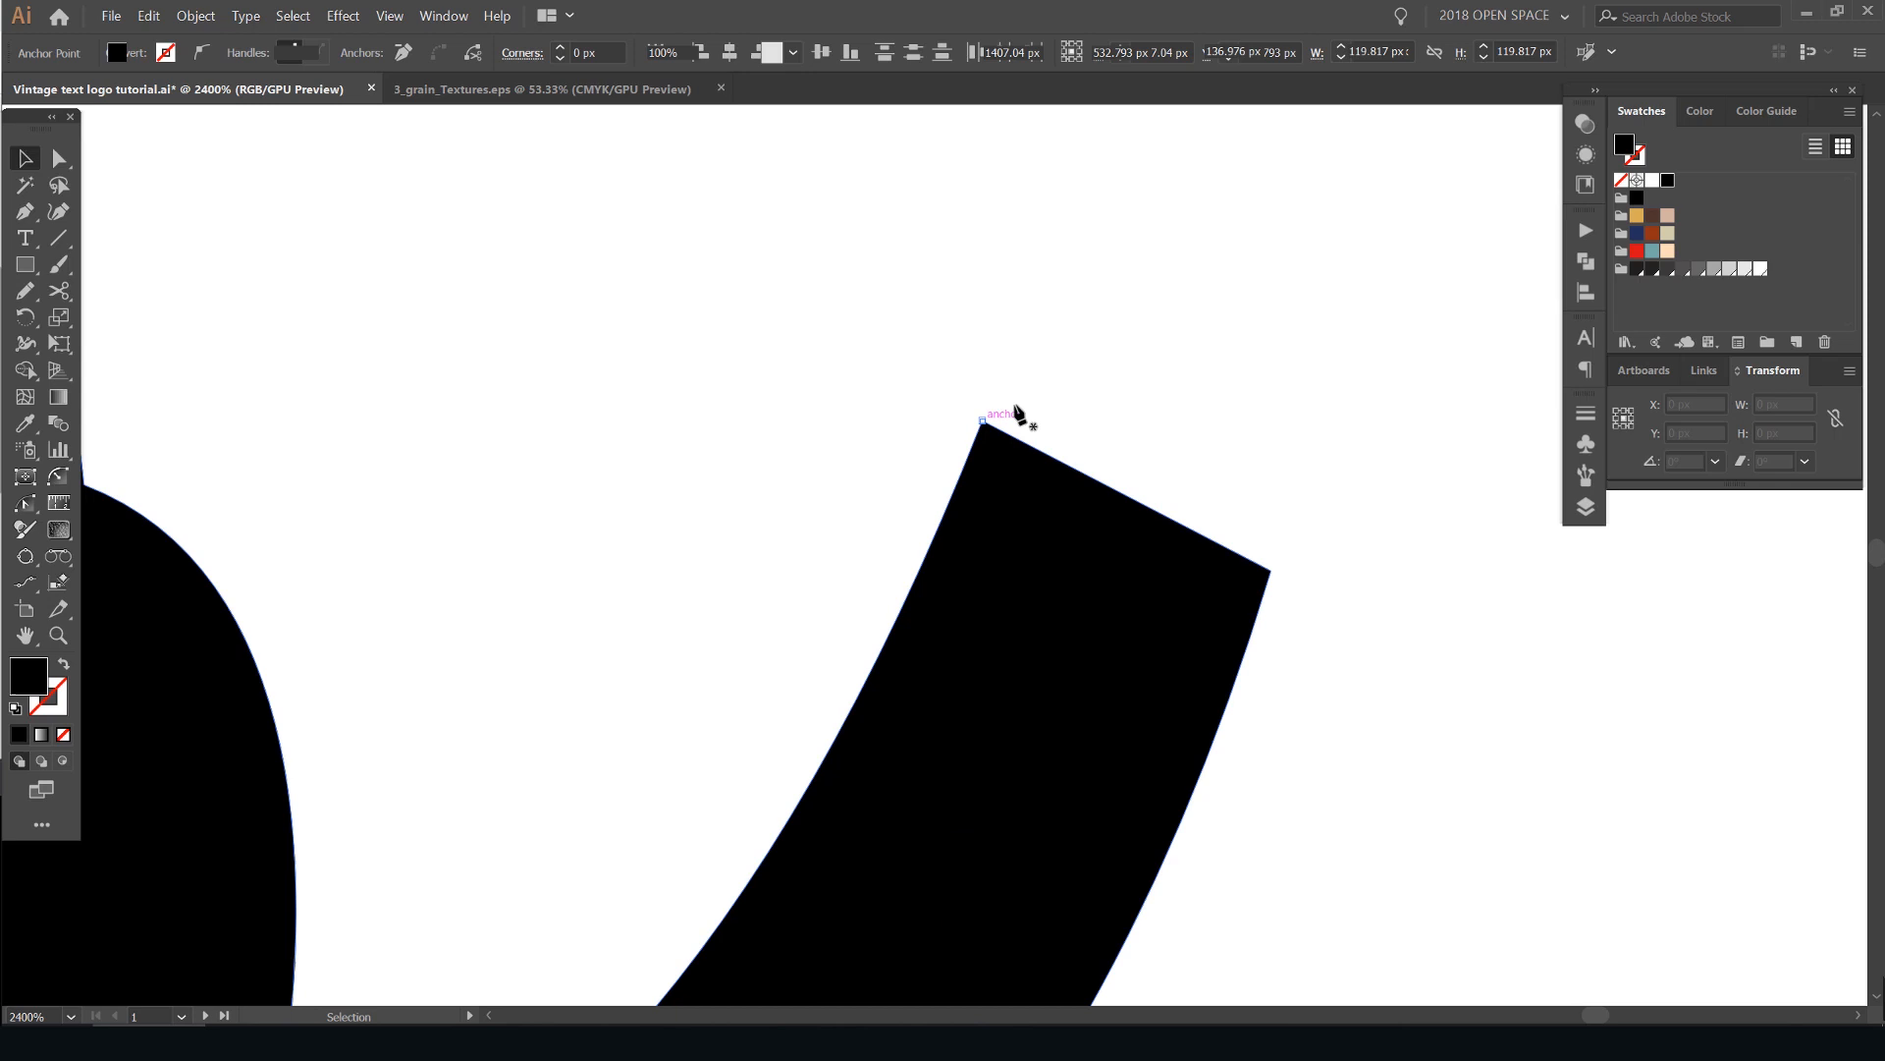
{"action": "left_click_drag", "start_coordinate": [1107, 342], "coordinate": [1066, 620]}
{"action": "left_click_drag", "start_coordinate": [868, 444], "coordinate": [783, 379]}
{"action": "left_click", "coordinate": [893, 447]}
- Curve the Pen path from the tip over to the tail's outer corner and close it into a black hook
{"action": "left_click_drag", "start_coordinate": [1183, 374], "coordinate": [1379, 465]}
{"action": "left_click_drag", "start_coordinate": [1353, 679], "coordinate": [1261, 489]}
{"action": "scroll", "coordinate": [1261, 491], "scroll_direction": "down", "scroll_amount": 1}
{"action": "key", "text": "ctrl+z"}
{"action": "left_click_drag", "start_coordinate": [1179, 599], "coordinate": [1139, 928]}
{"action": "key", "text": "v"}
{"action": "left_click", "coordinate": [1282, 564]}
{"action": "scroll", "coordinate": [1286, 559], "scroll_direction": "down", "scroll_amount": 2}
{"action": "scroll", "coordinate": [1300, 521], "scroll_direction": "up", "scroll_amount": 3}
{"action": "left_click", "coordinate": [1080, 495]}
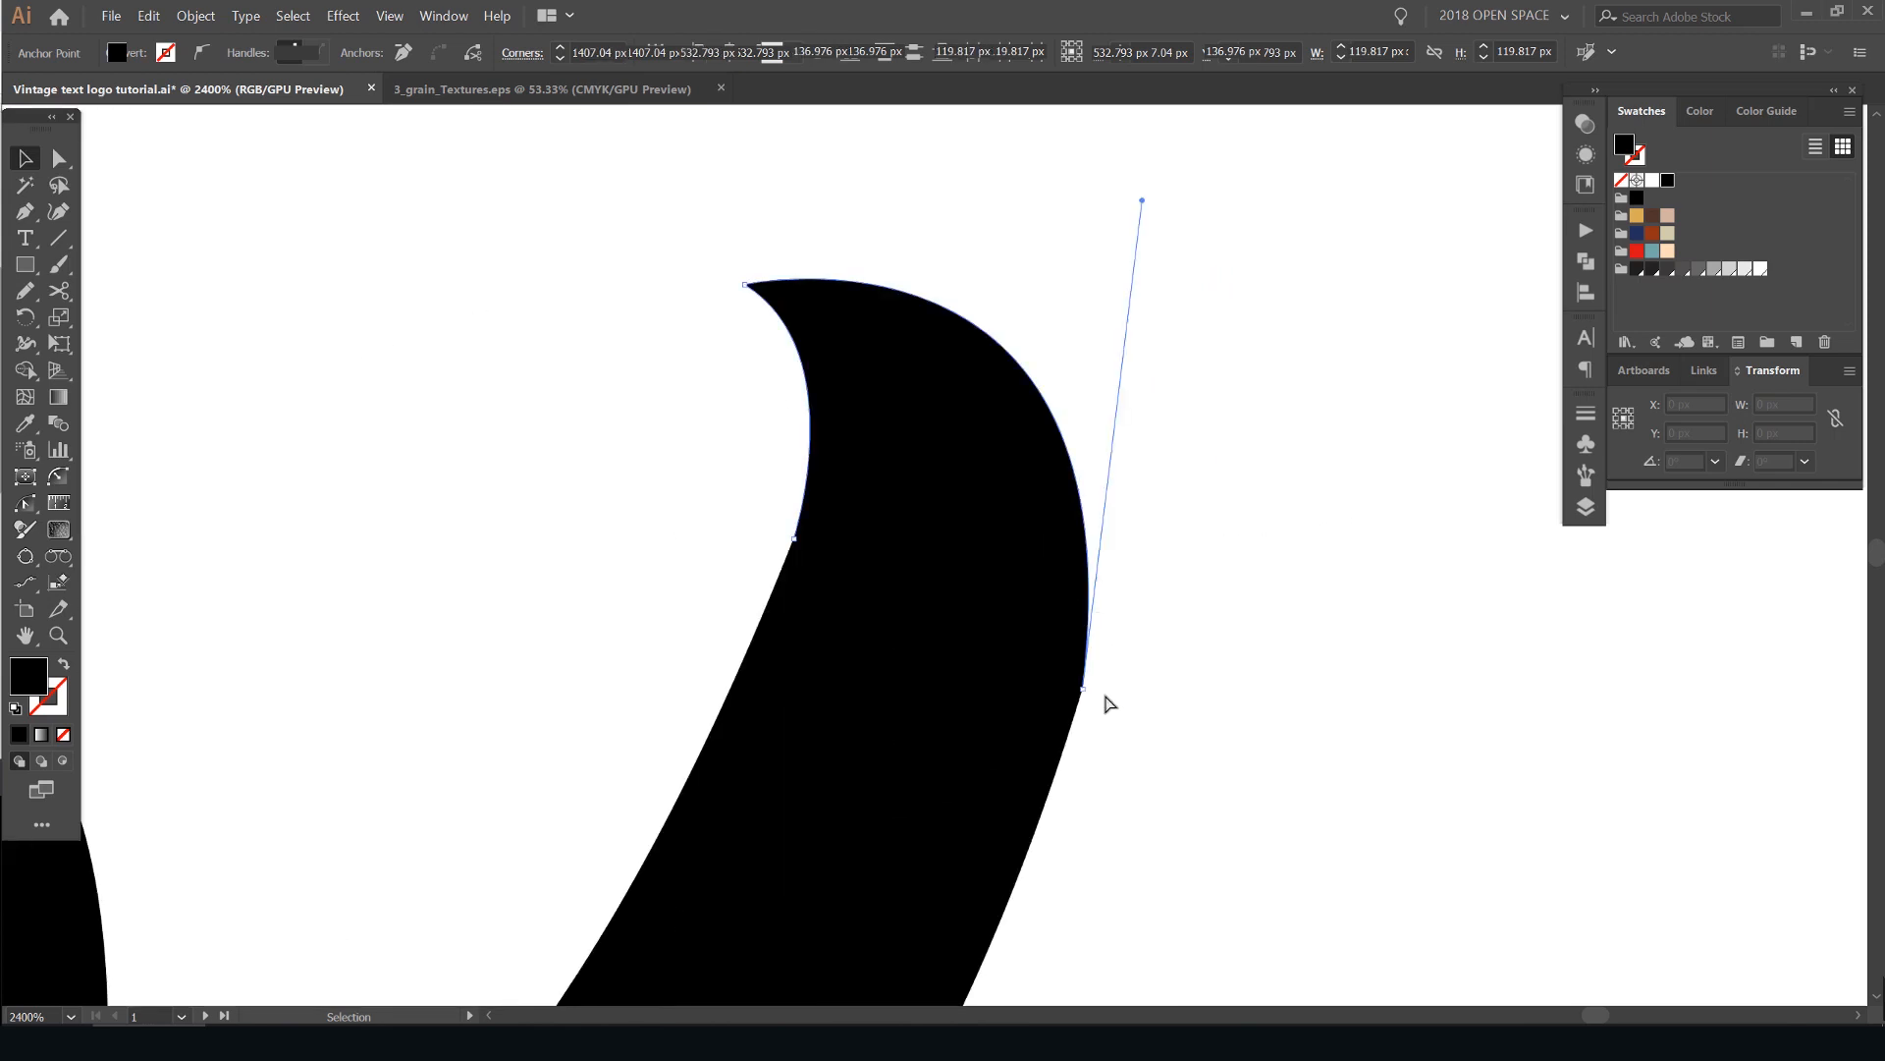
- Reshape the hook's outer curve by pulling its outer-corner direction handle slightly outward and down, and deselect it
{"action": "scroll", "coordinate": [1120, 695], "scroll_direction": "up", "scroll_amount": 2}
{"action": "scroll", "coordinate": [1159, 393], "scroll_direction": "down", "scroll_amount": 2}
{"action": "scroll", "coordinate": [1028, 704], "scroll_direction": "up", "scroll_amount": 4}
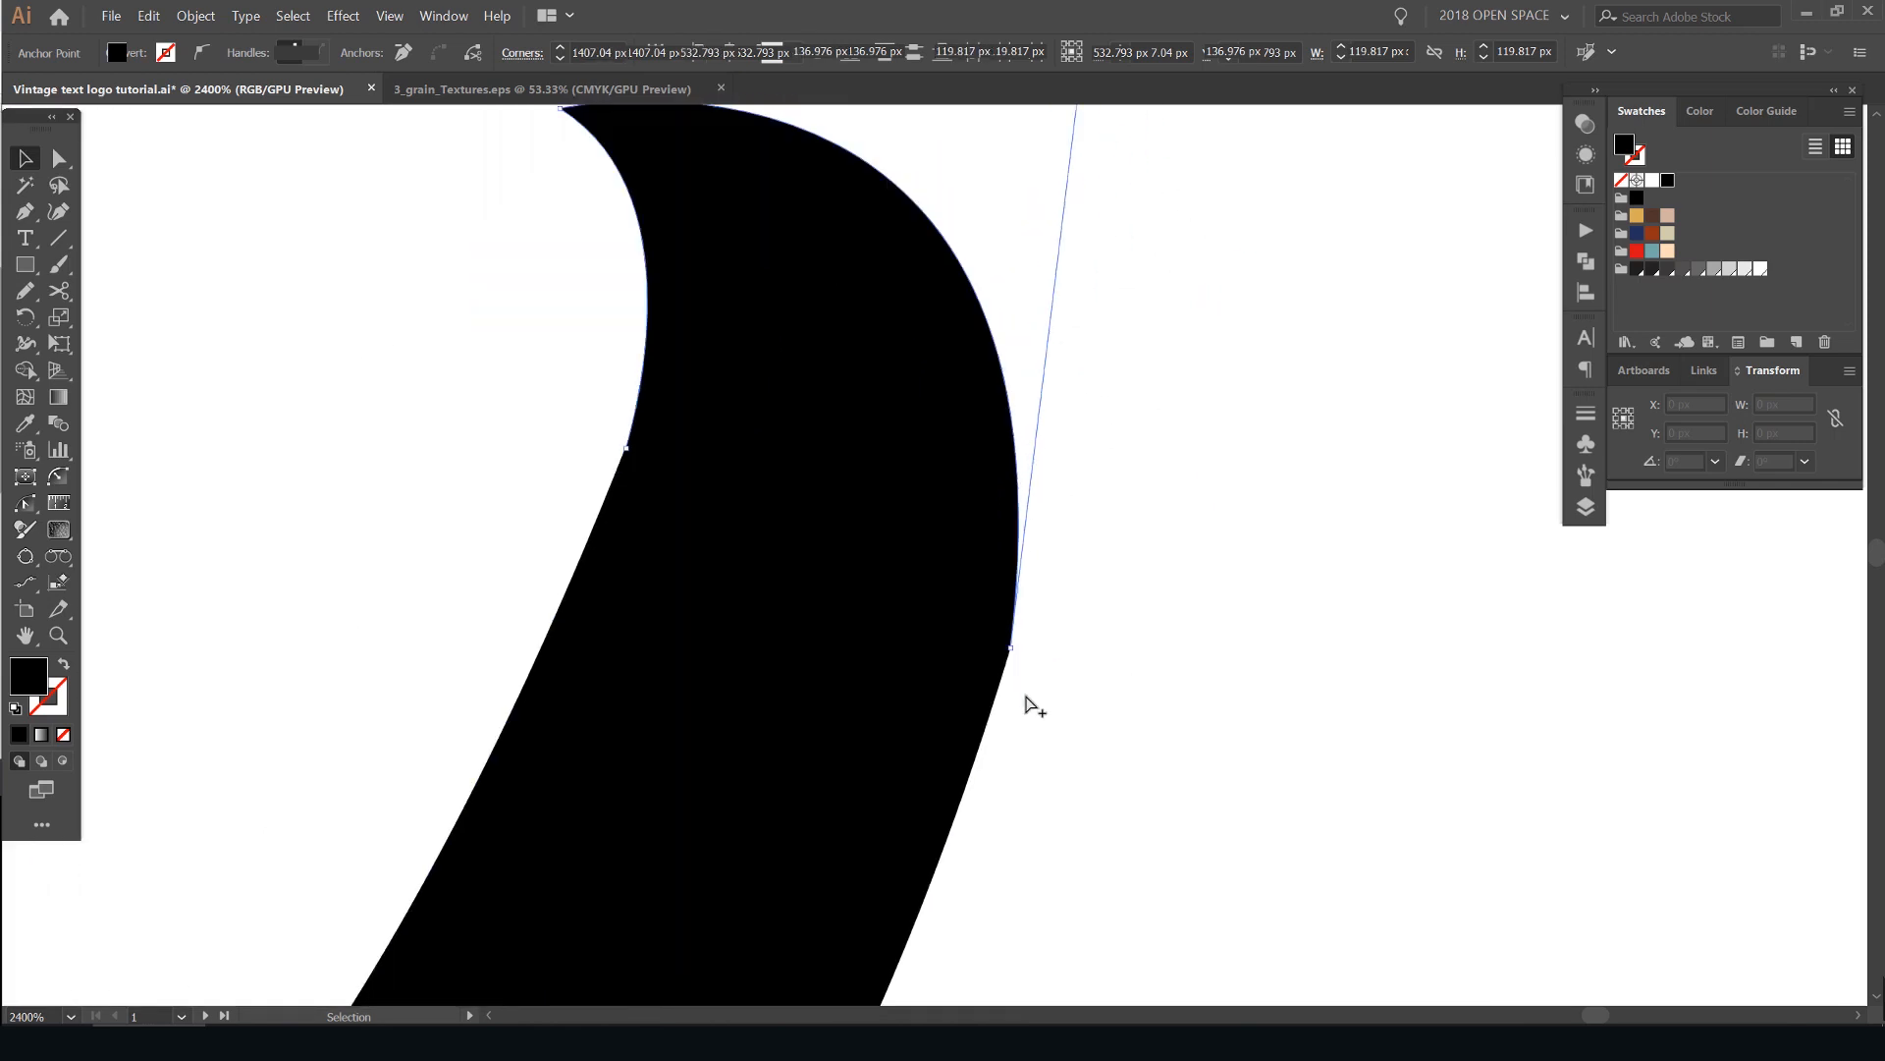
{"action": "scroll", "coordinate": [850, 678], "scroll_direction": "down", "scroll_amount": 2}
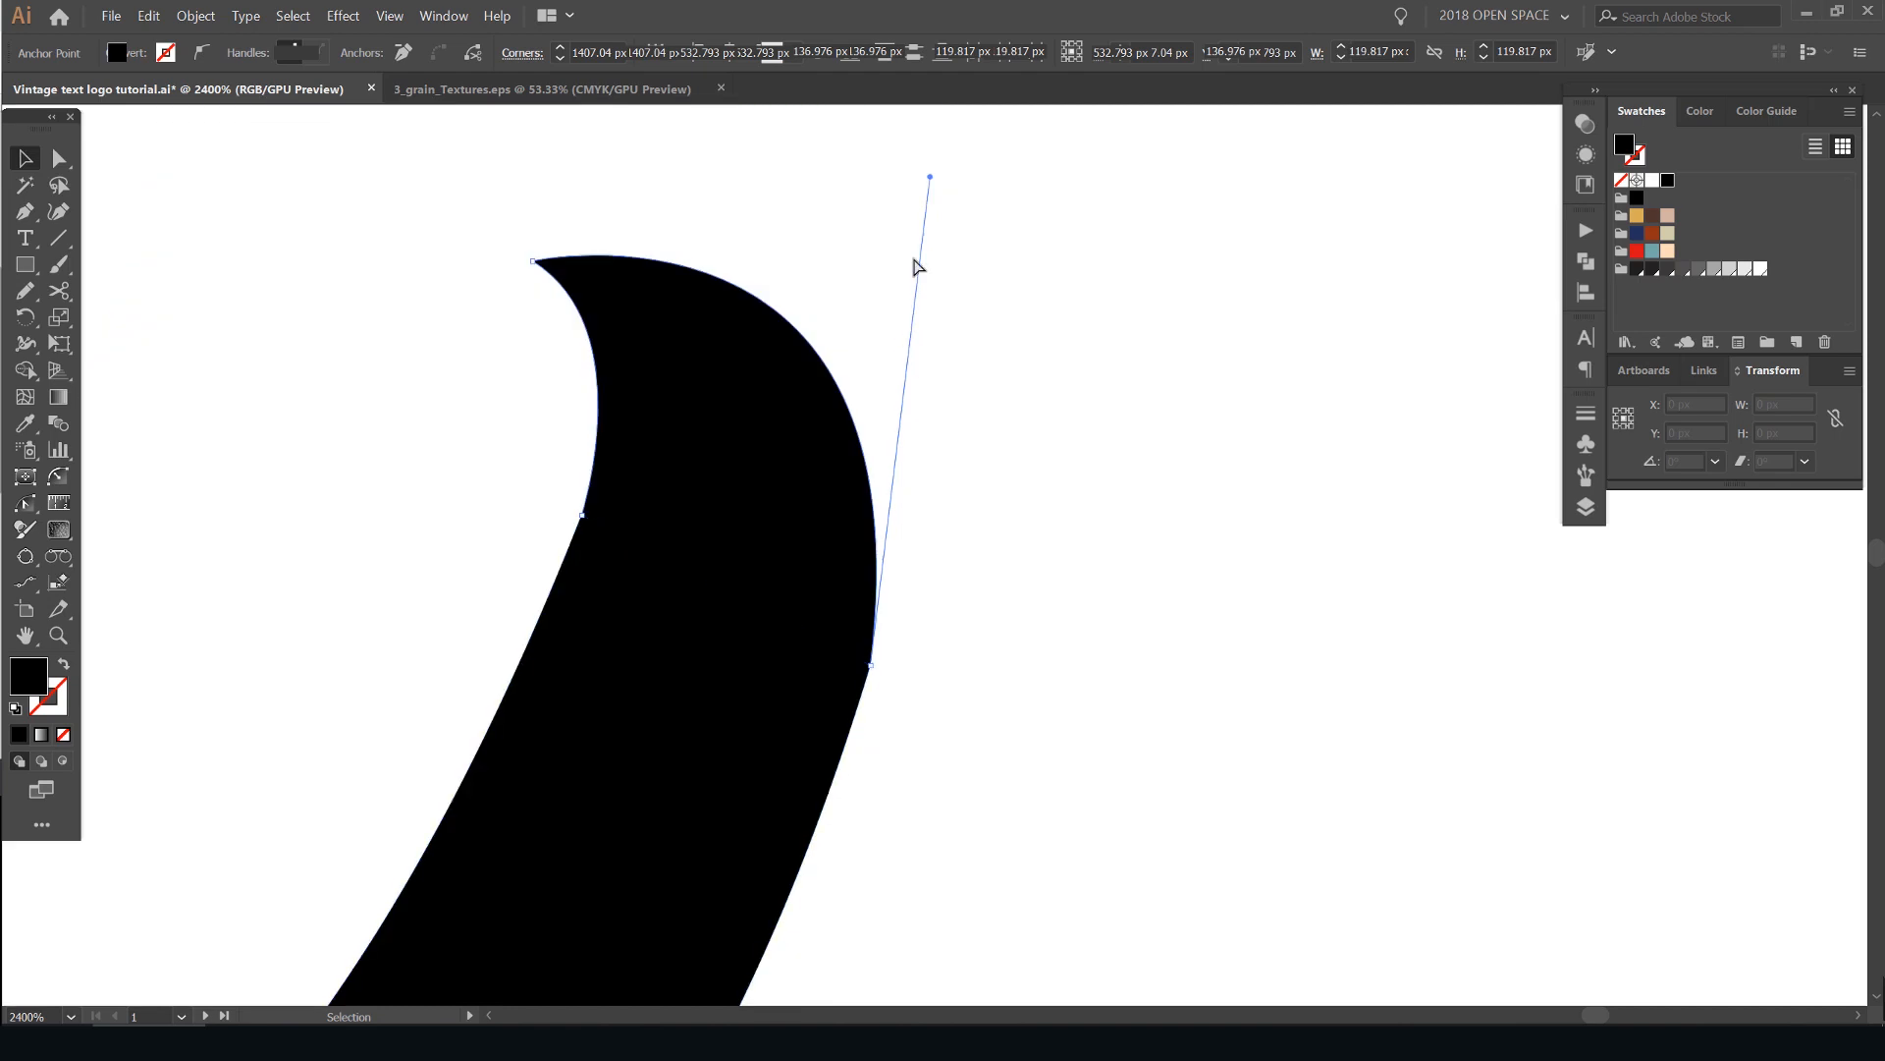
{"action": "left_click_drag", "start_coordinate": [931, 178], "coordinate": [969, 204]}
{"action": "left_click", "coordinate": [1047, 343]}
{"action": "scroll", "coordinate": [1074, 357], "scroll_direction": "down", "scroll_amount": 4}
{"action": "left_click_drag", "start_coordinate": [998, 380], "coordinate": [1328, 374]}
{"action": "key", "text": "ctrl+z"}
{"action": "left_click", "coordinate": [1087, 334]}
{"action": "scroll", "coordinate": [1063, 361], "scroll_direction": "up", "scroll_amount": 2}
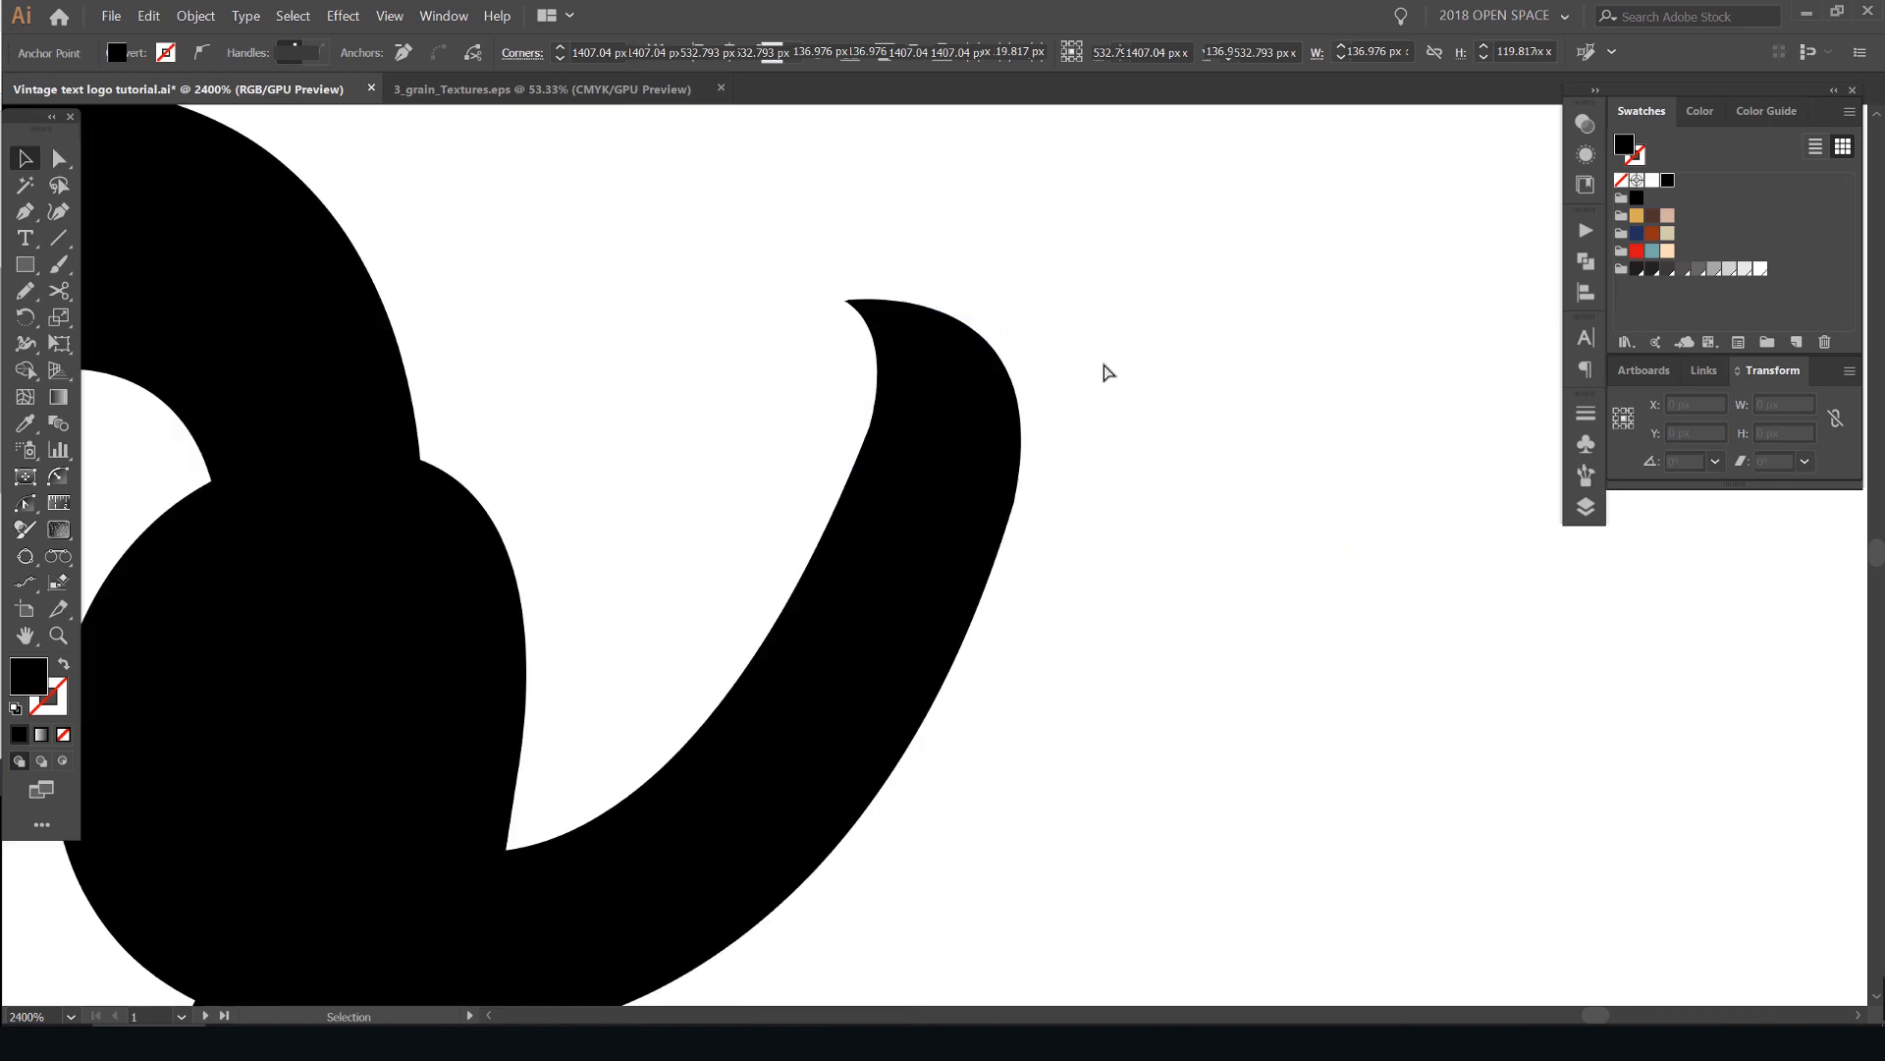
- Smooth the outer edge where the hook meets the "o"'s tail by rounding the corner anchors at the joint
{"action": "left_click_drag", "start_coordinate": [904, 555], "coordinate": [901, 553]}
{"action": "scroll", "coordinate": [985, 496], "scroll_direction": "up", "scroll_amount": 3}
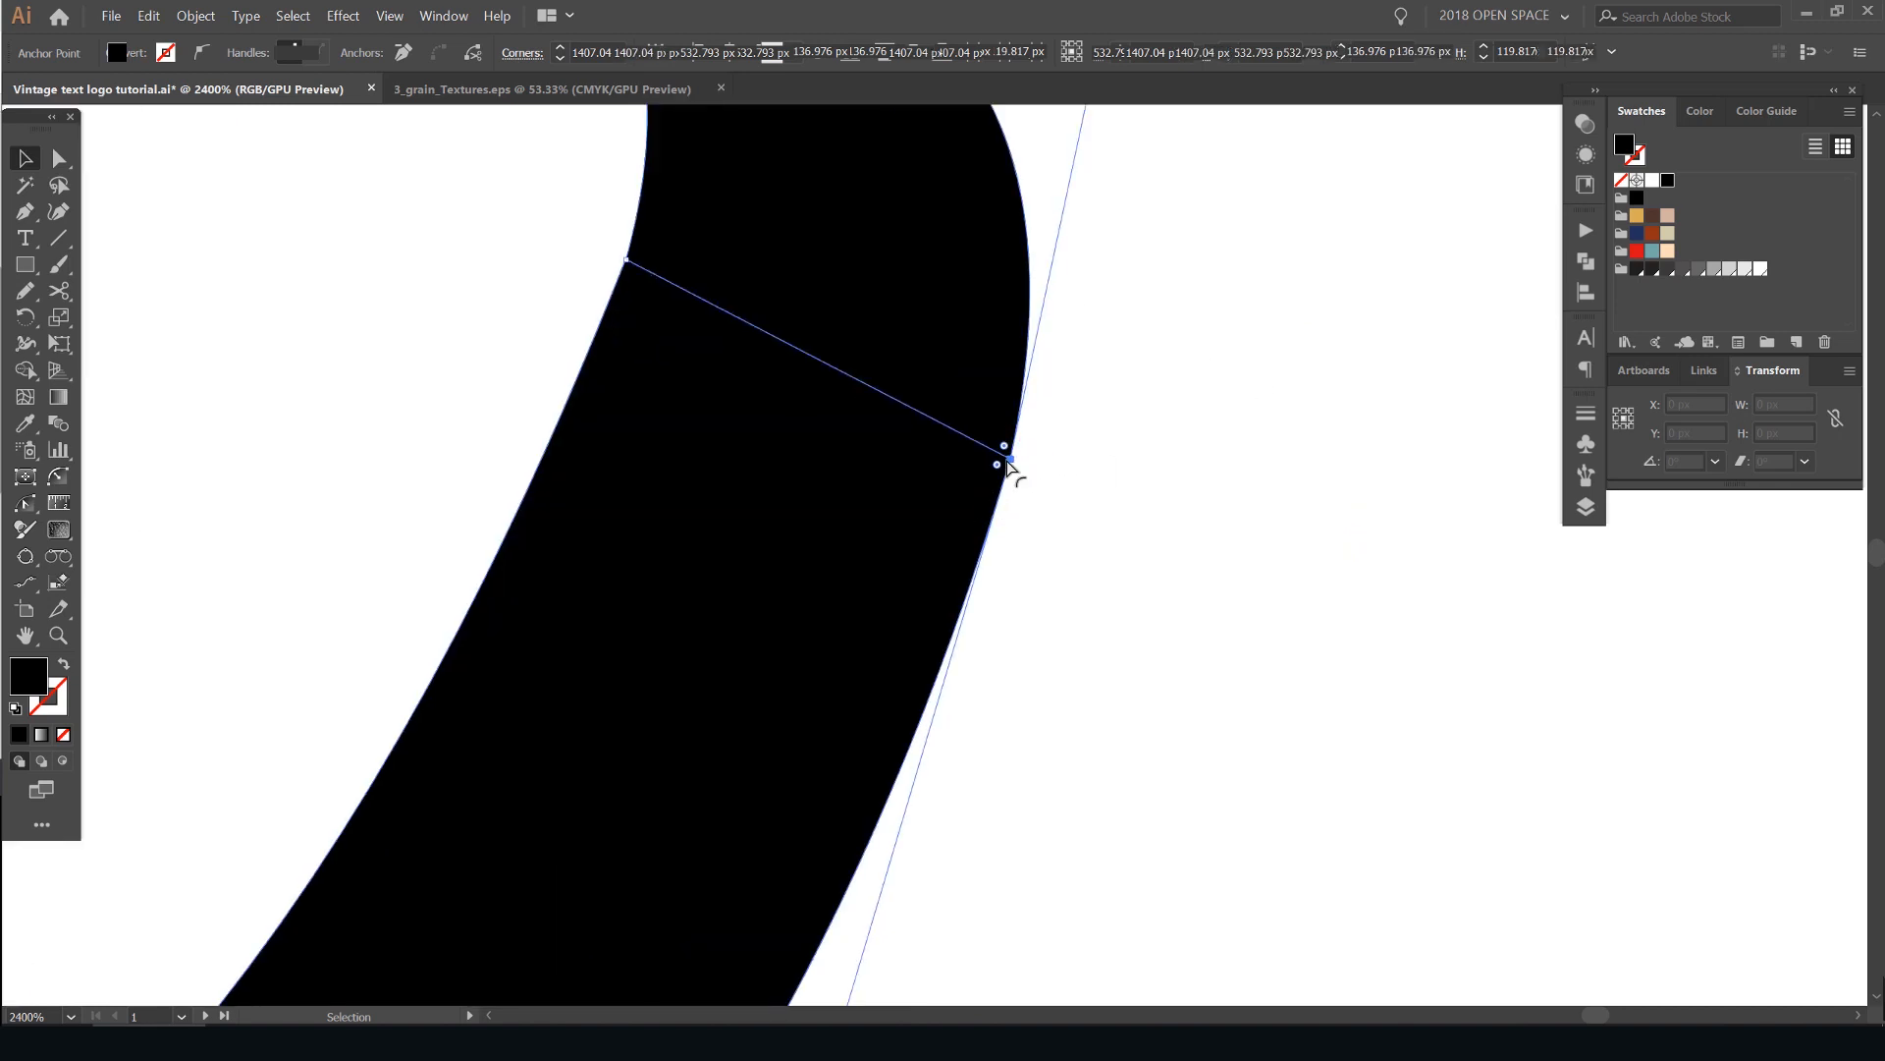
{"action": "left_click_drag", "start_coordinate": [996, 454], "coordinate": [197, 370]}
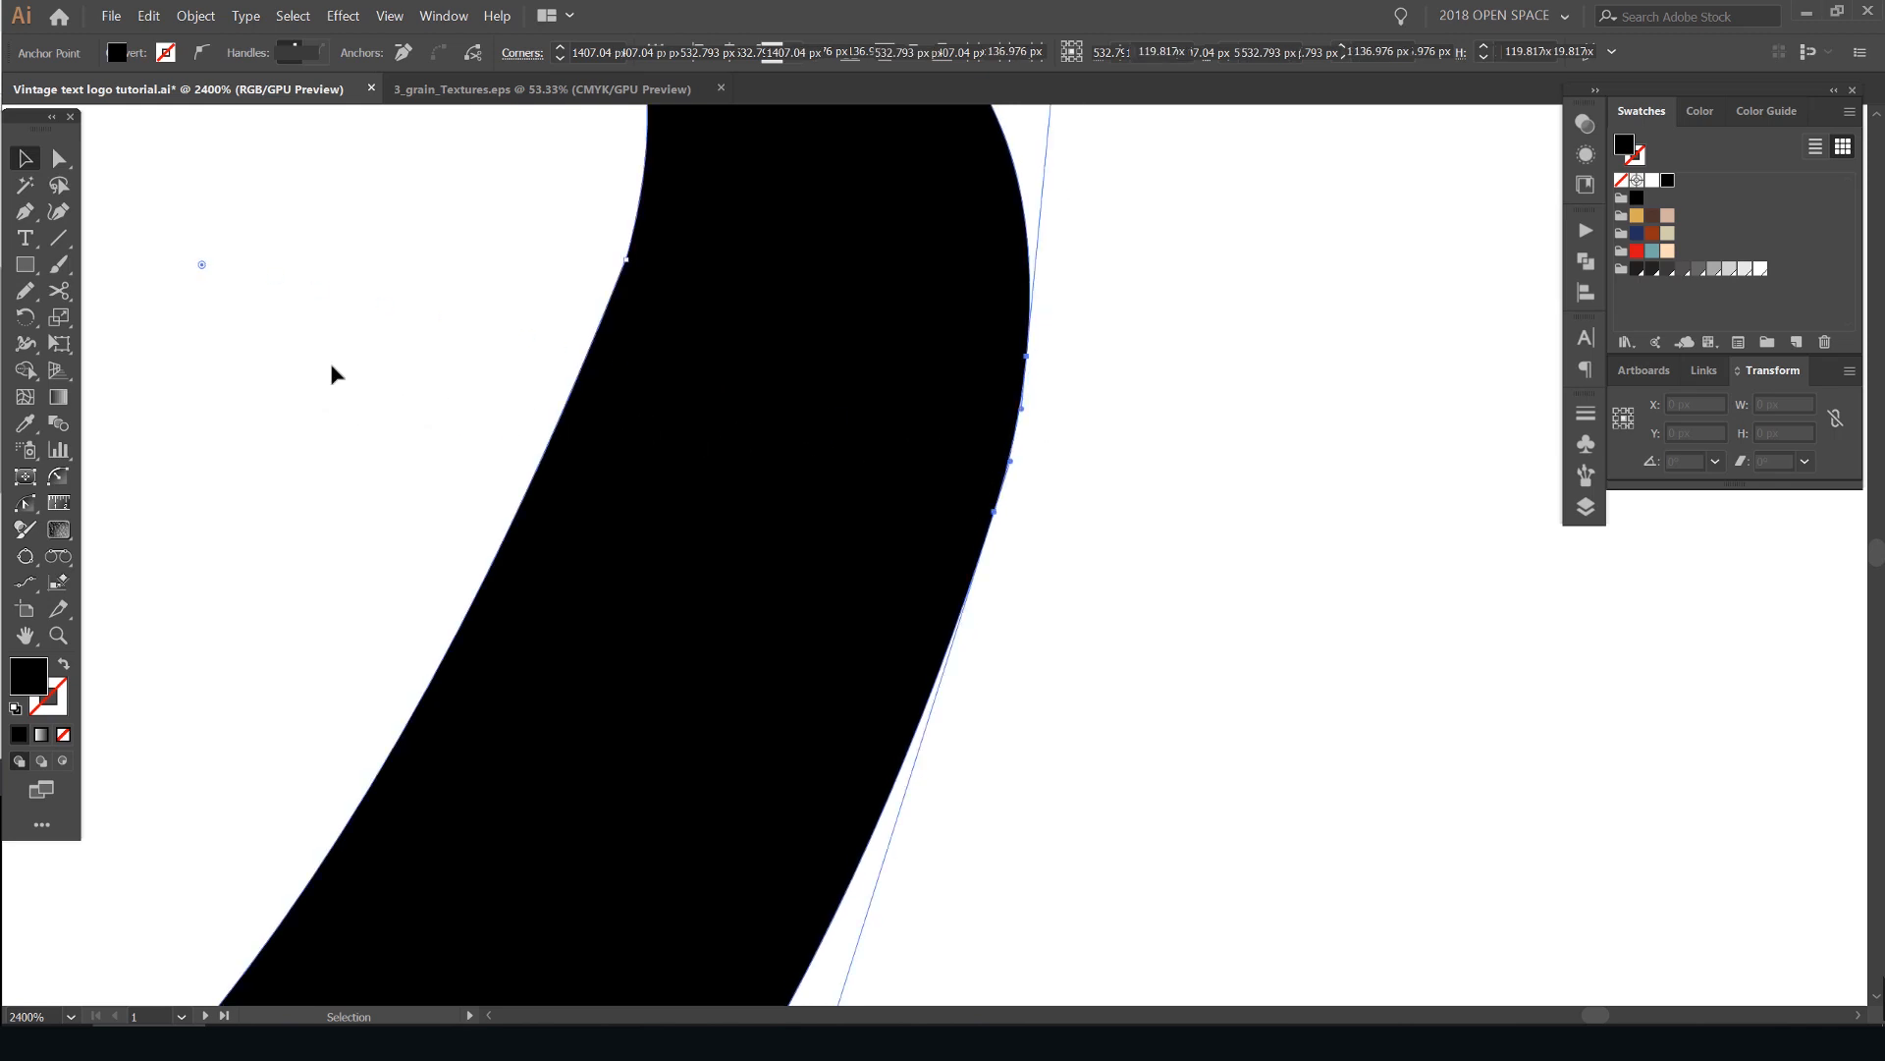
{"action": "left_click", "coordinate": [991, 371]}
{"action": "left_click", "coordinate": [1211, 344]}
{"action": "left_click_drag", "start_coordinate": [1007, 321], "coordinate": [1016, 290]}
{"action": "scroll", "coordinate": [1140, 297], "scroll_direction": "down", "scroll_amount": 6}
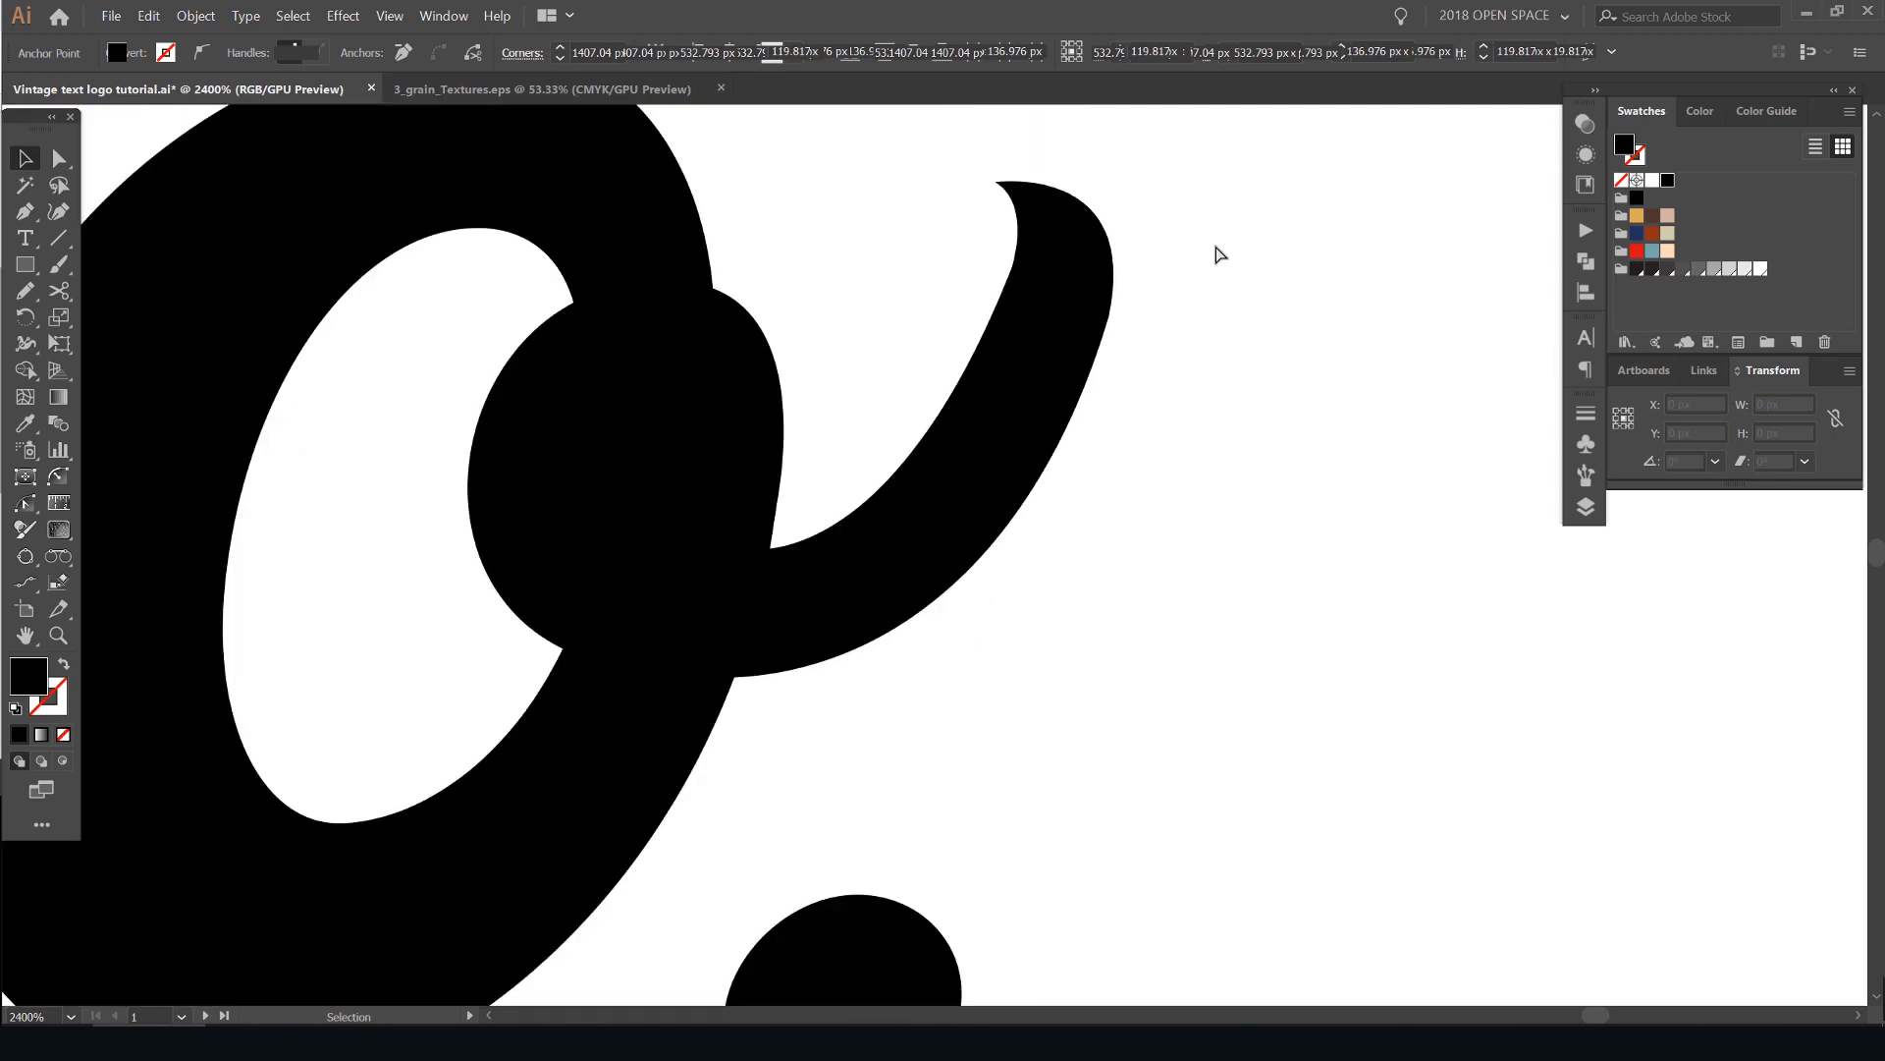
{"action": "scroll", "coordinate": [1307, 353], "scroll_direction": "down", "scroll_amount": 4}
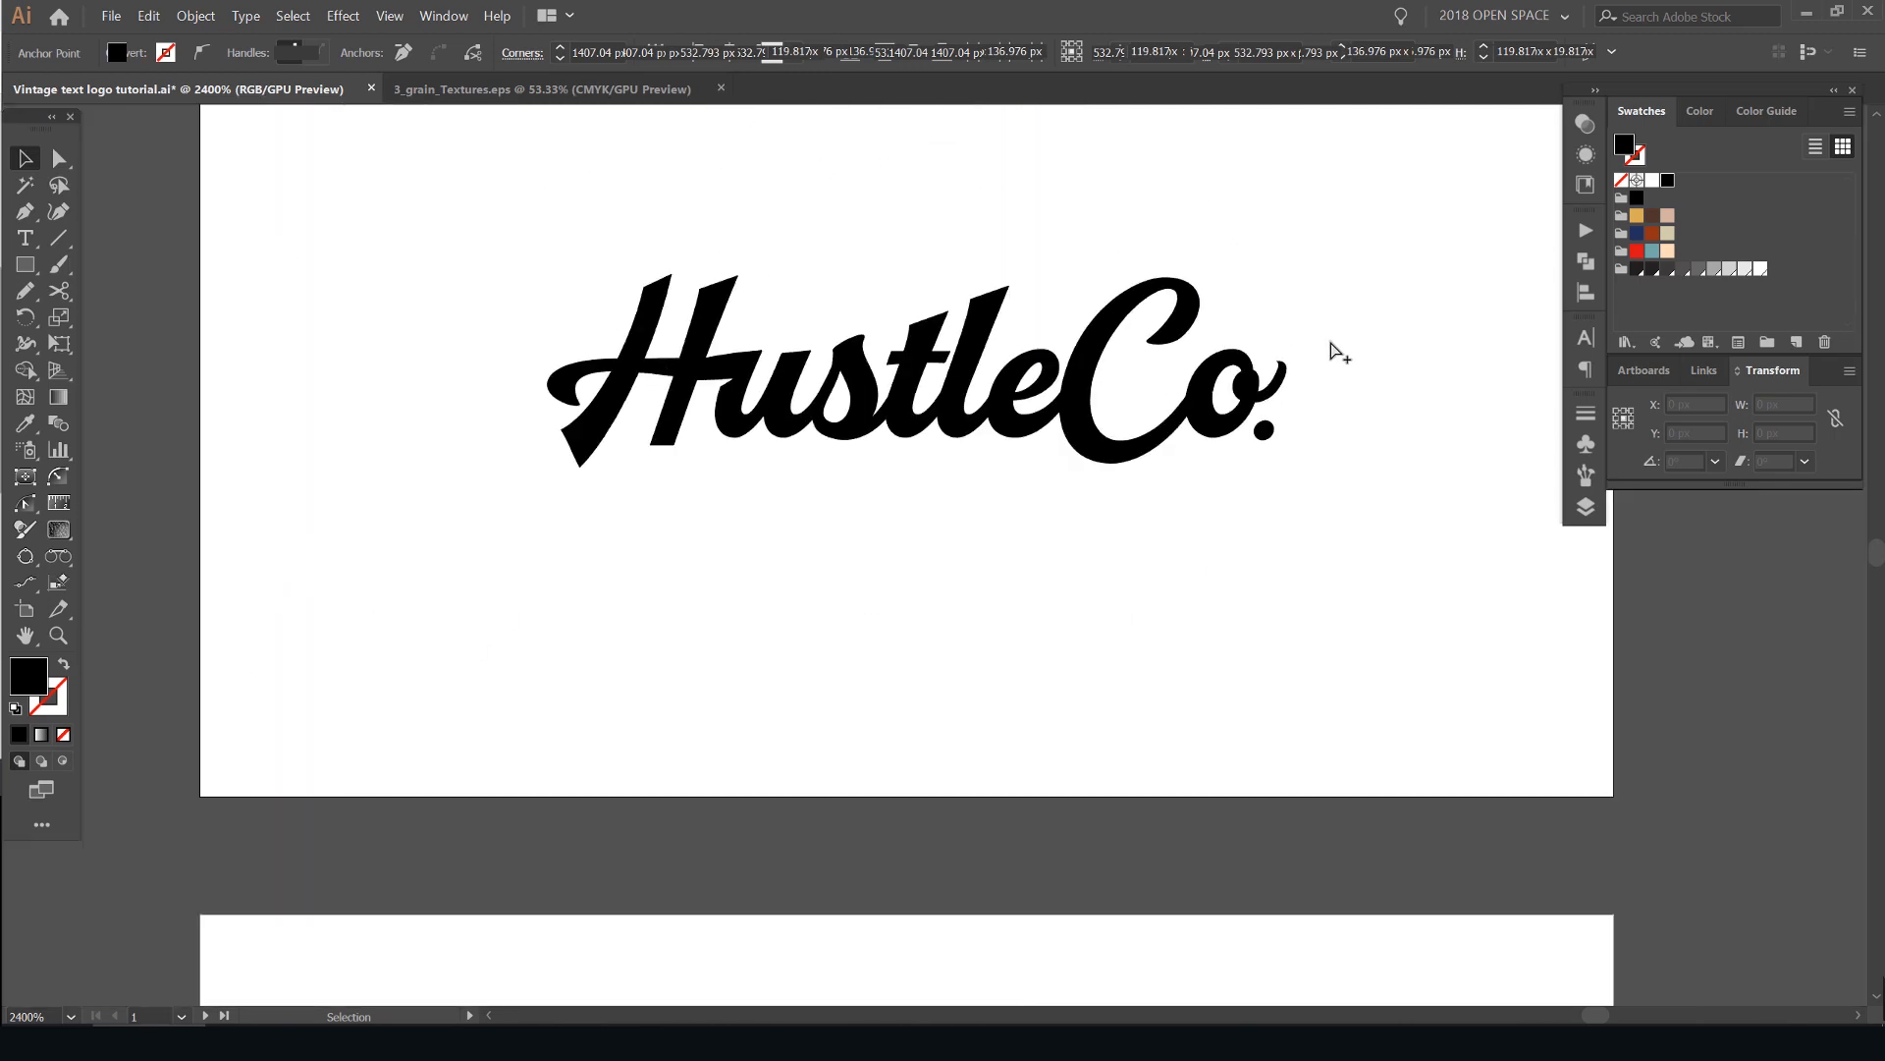
- Compare the hook with the H's curled stroke end, and round the hook's sharp tip with a corner radius of about 0.15 px
{"action": "scroll", "coordinate": [757, 387], "scroll_direction": "up", "scroll_amount": 8}
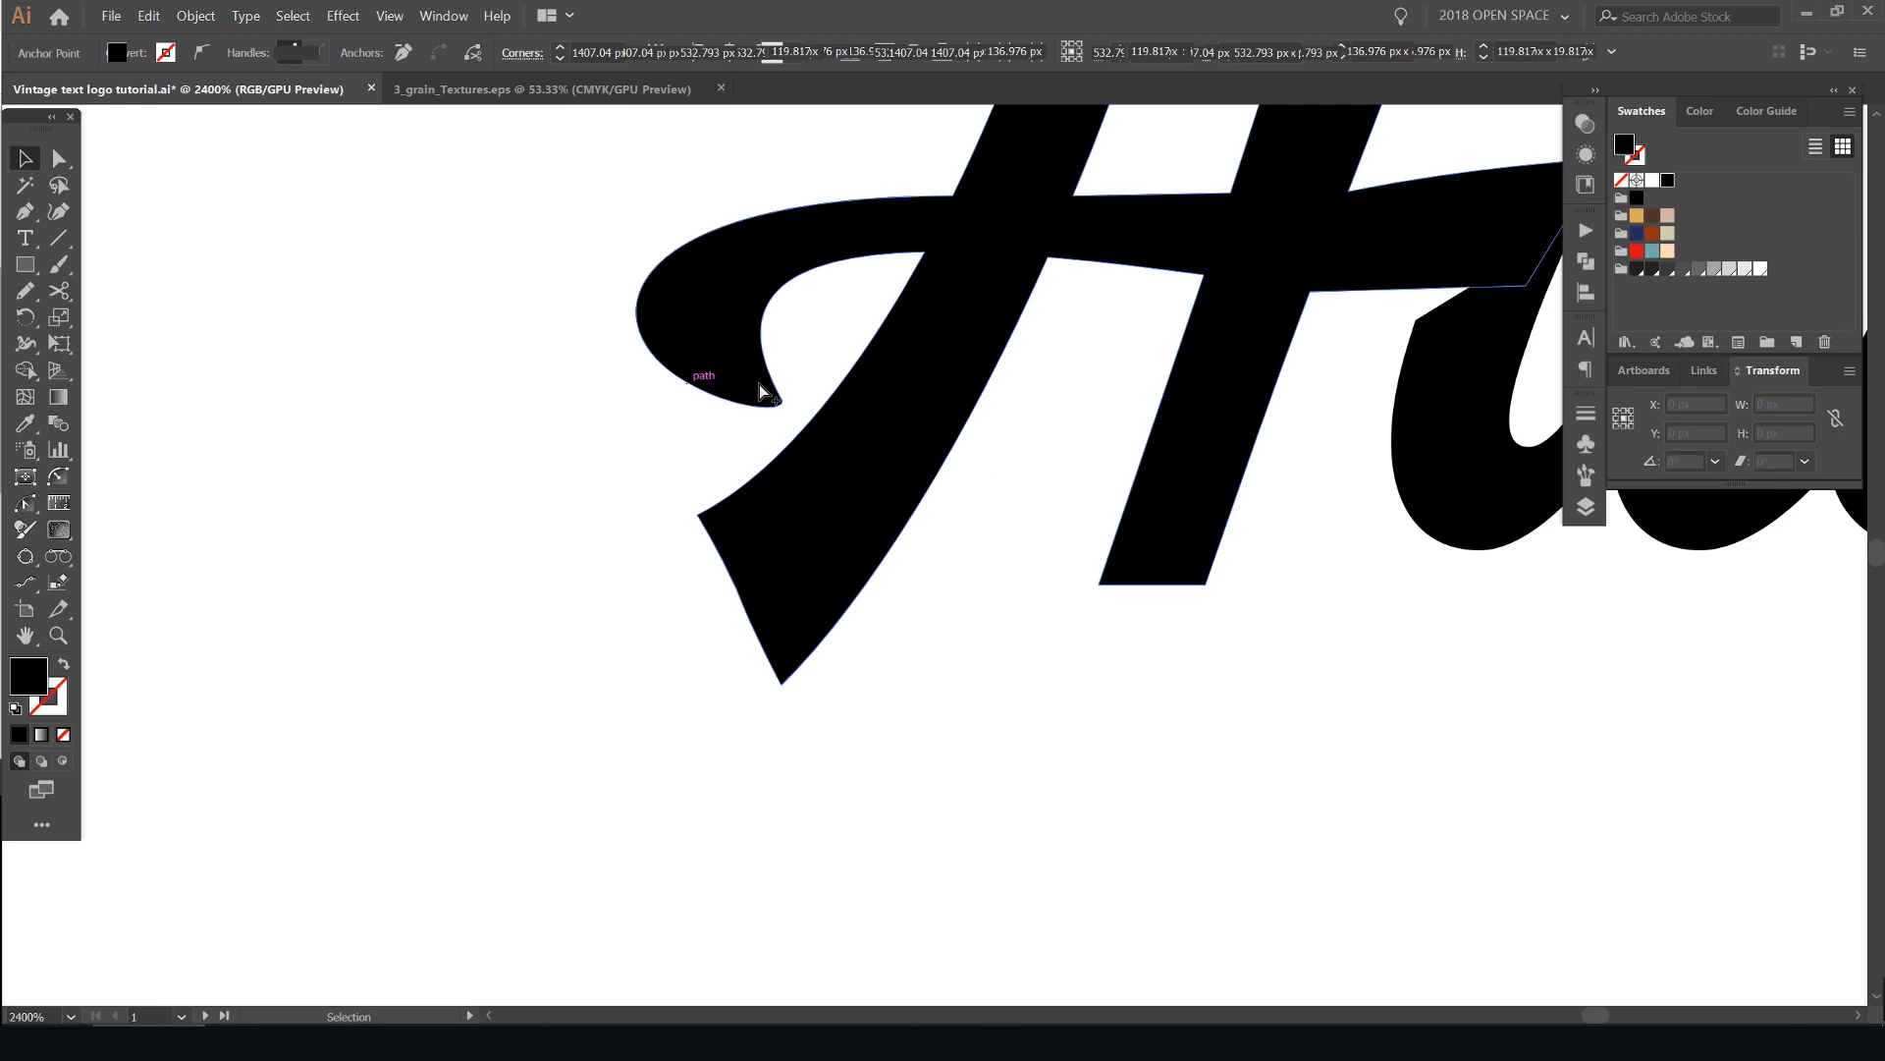
{"action": "left_click", "coordinate": [748, 417]}
{"action": "scroll", "coordinate": [1365, 437], "scroll_direction": "down", "scroll_amount": 8}
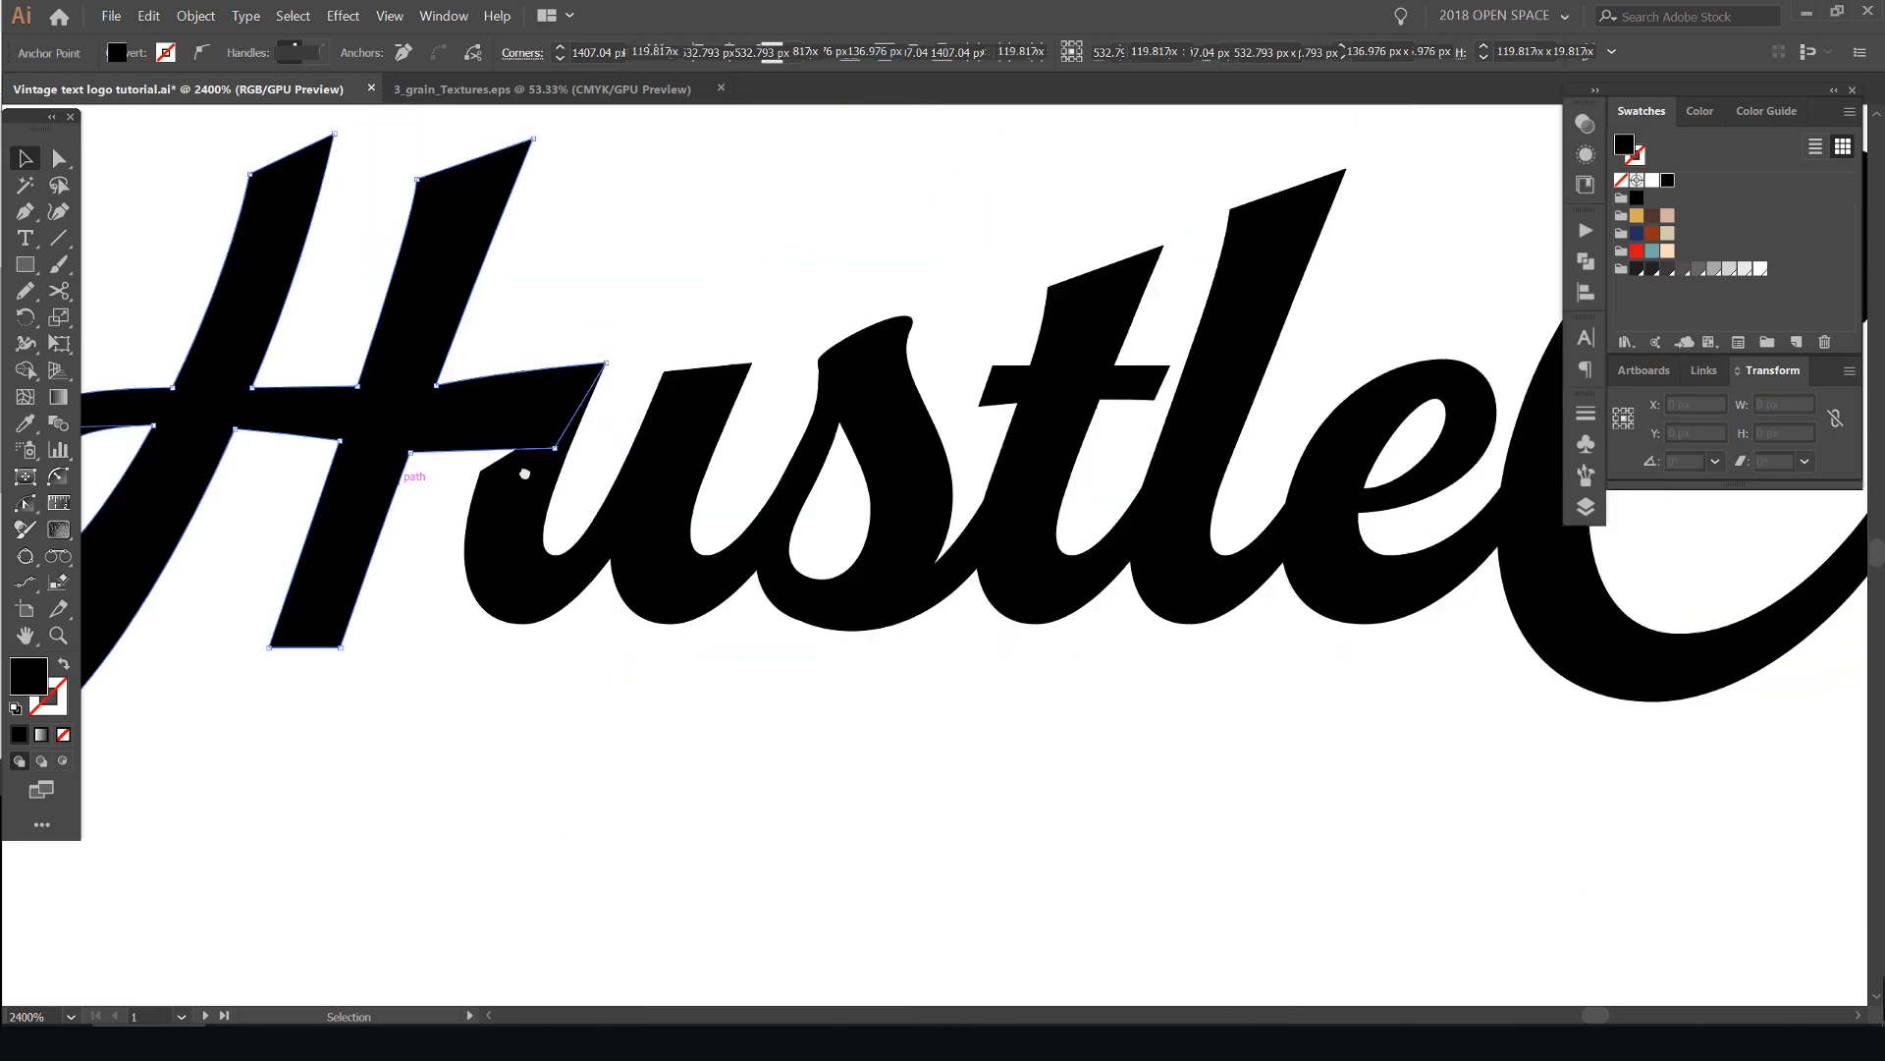
{"action": "scroll", "coordinate": [1365, 437], "scroll_direction": "down", "scroll_amount": 3}
{"action": "scroll", "coordinate": [1229, 459], "scroll_direction": "up", "scroll_amount": 6}
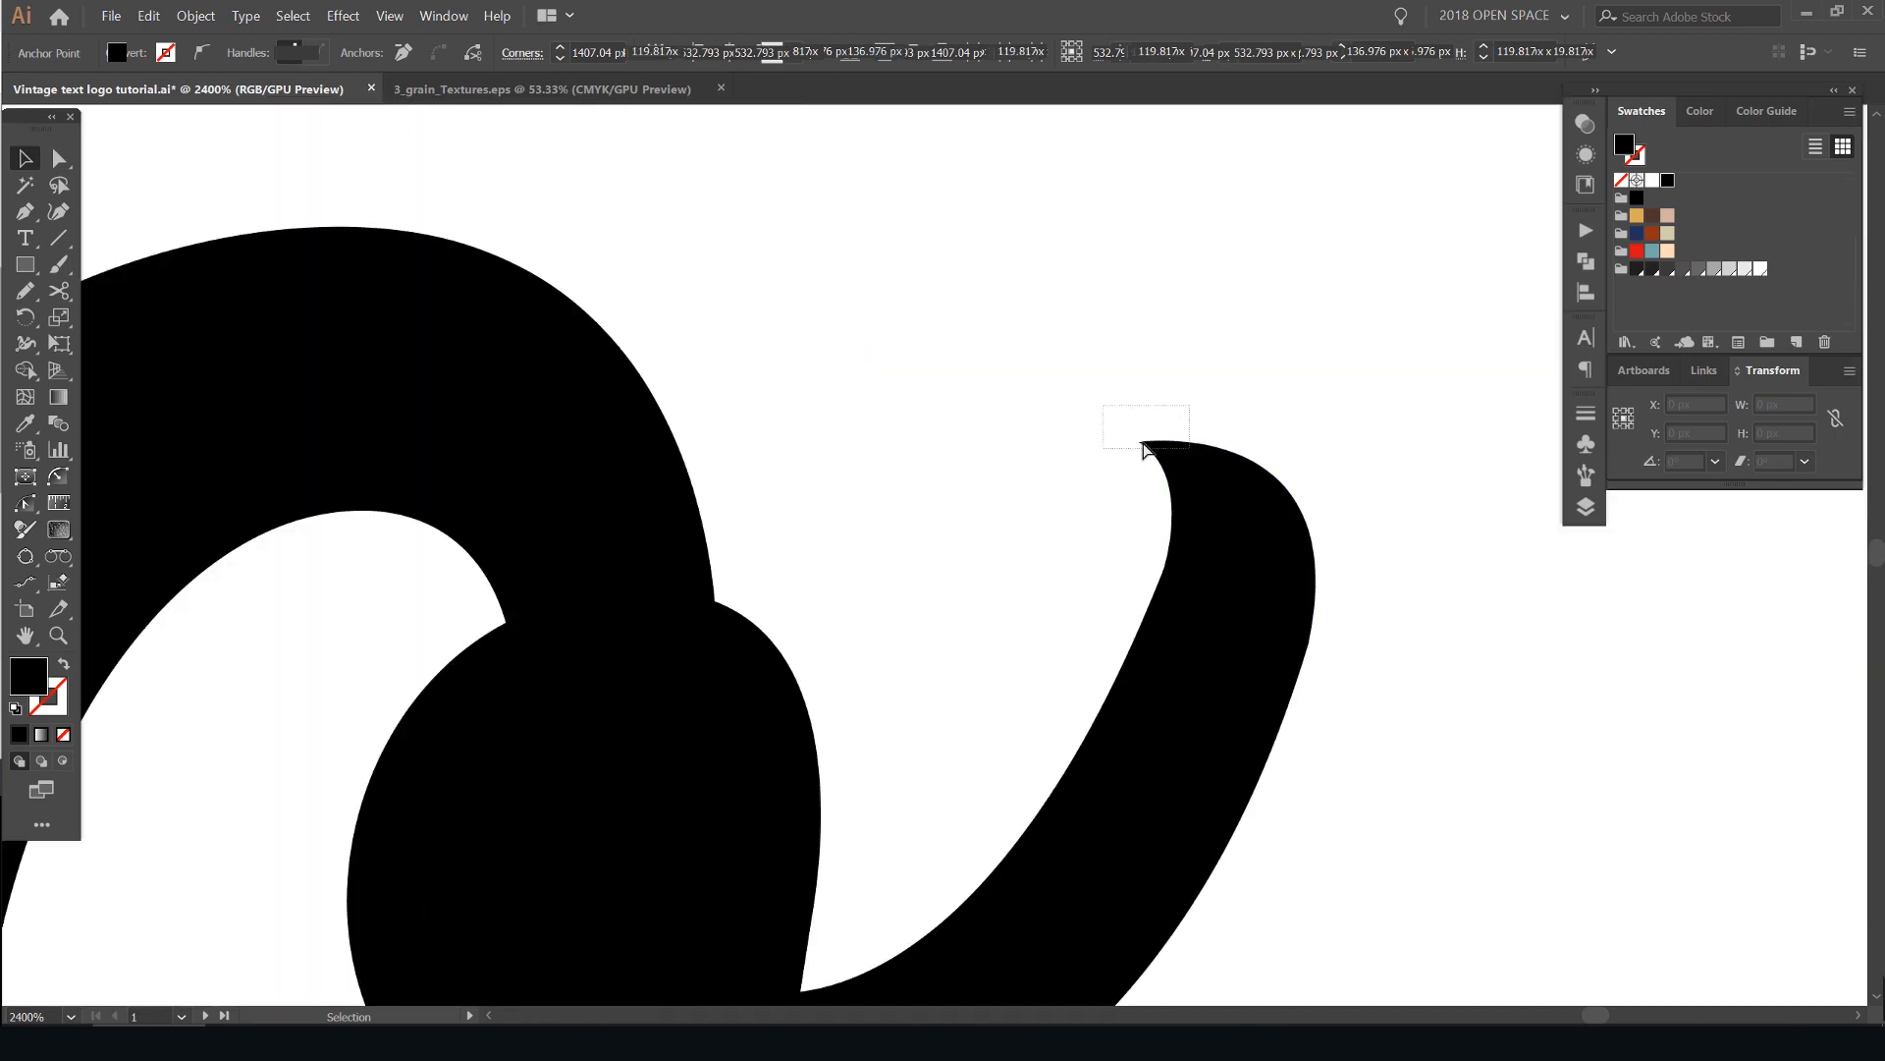
{"action": "scroll", "coordinate": [1144, 449], "scroll_direction": "up", "scroll_amount": 3}
{"action": "scroll", "coordinate": [768, 497], "scroll_direction": "up", "scroll_amount": 2}
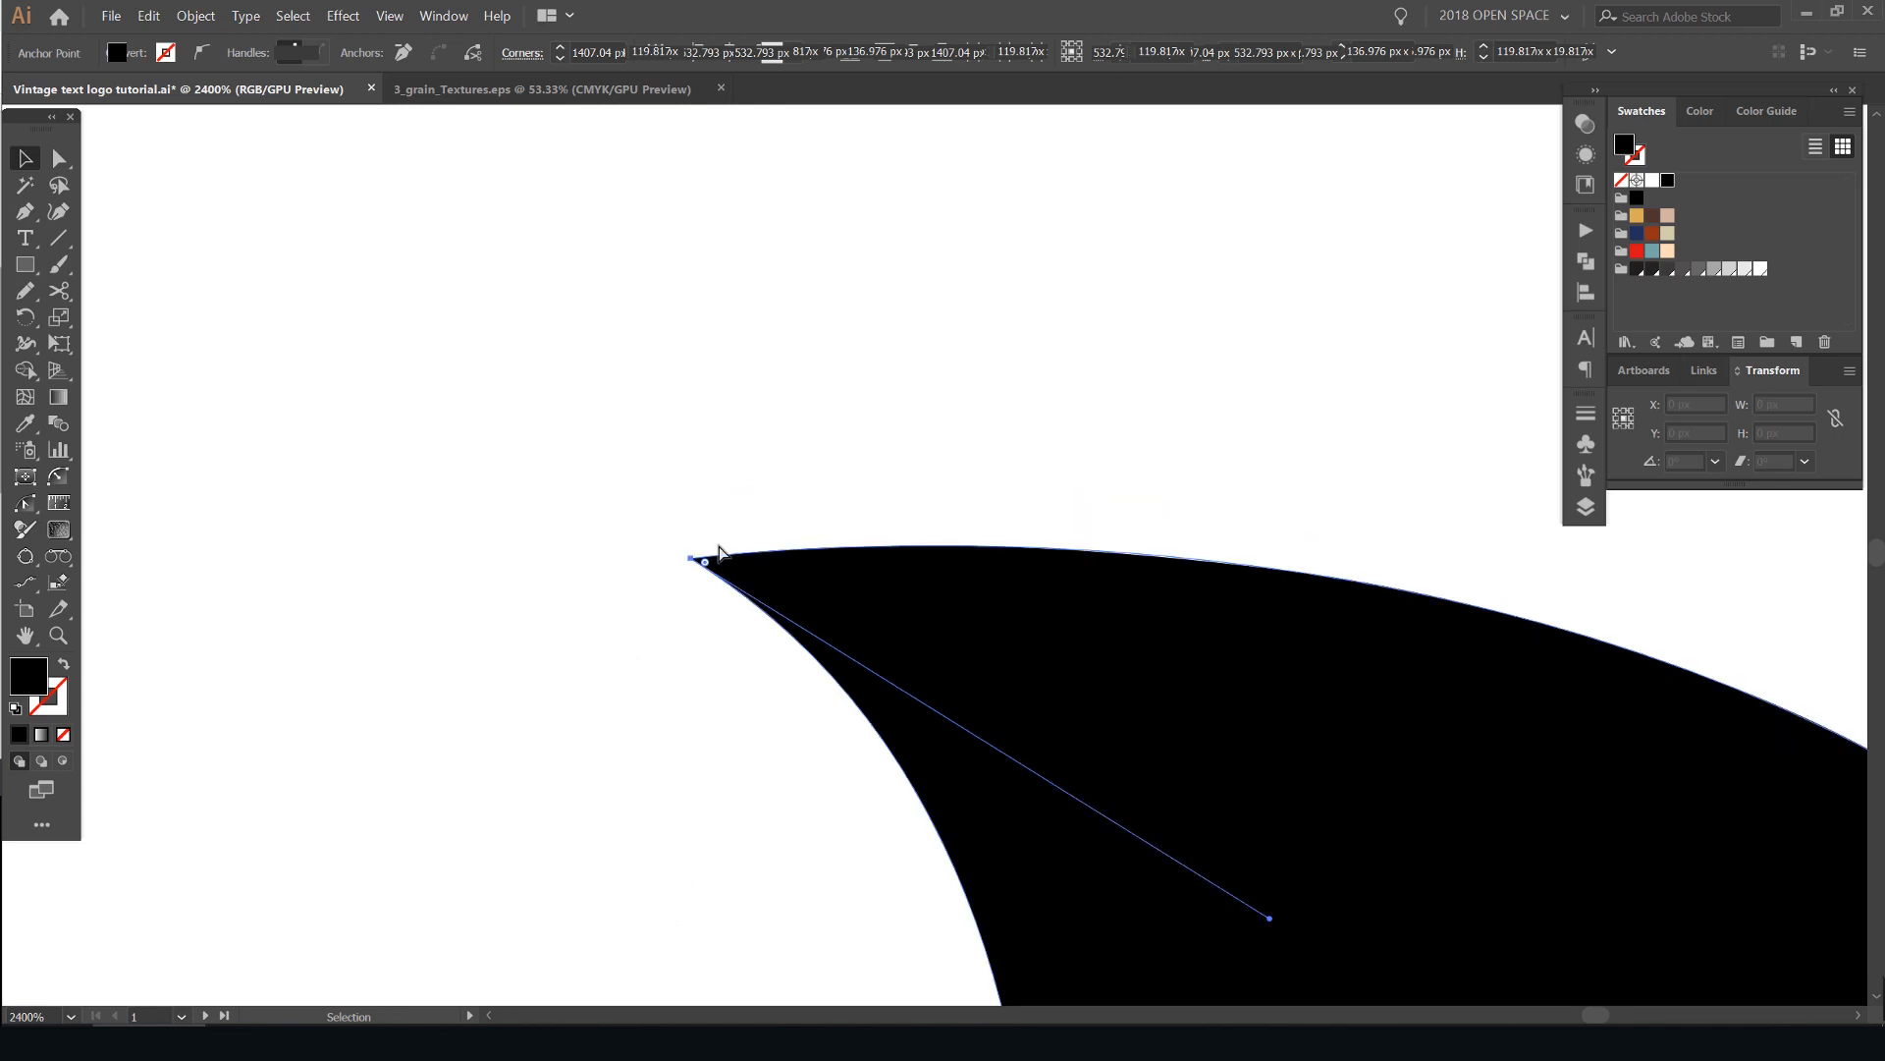
{"action": "left_click_drag", "start_coordinate": [819, 556], "coordinate": [722, 392]}
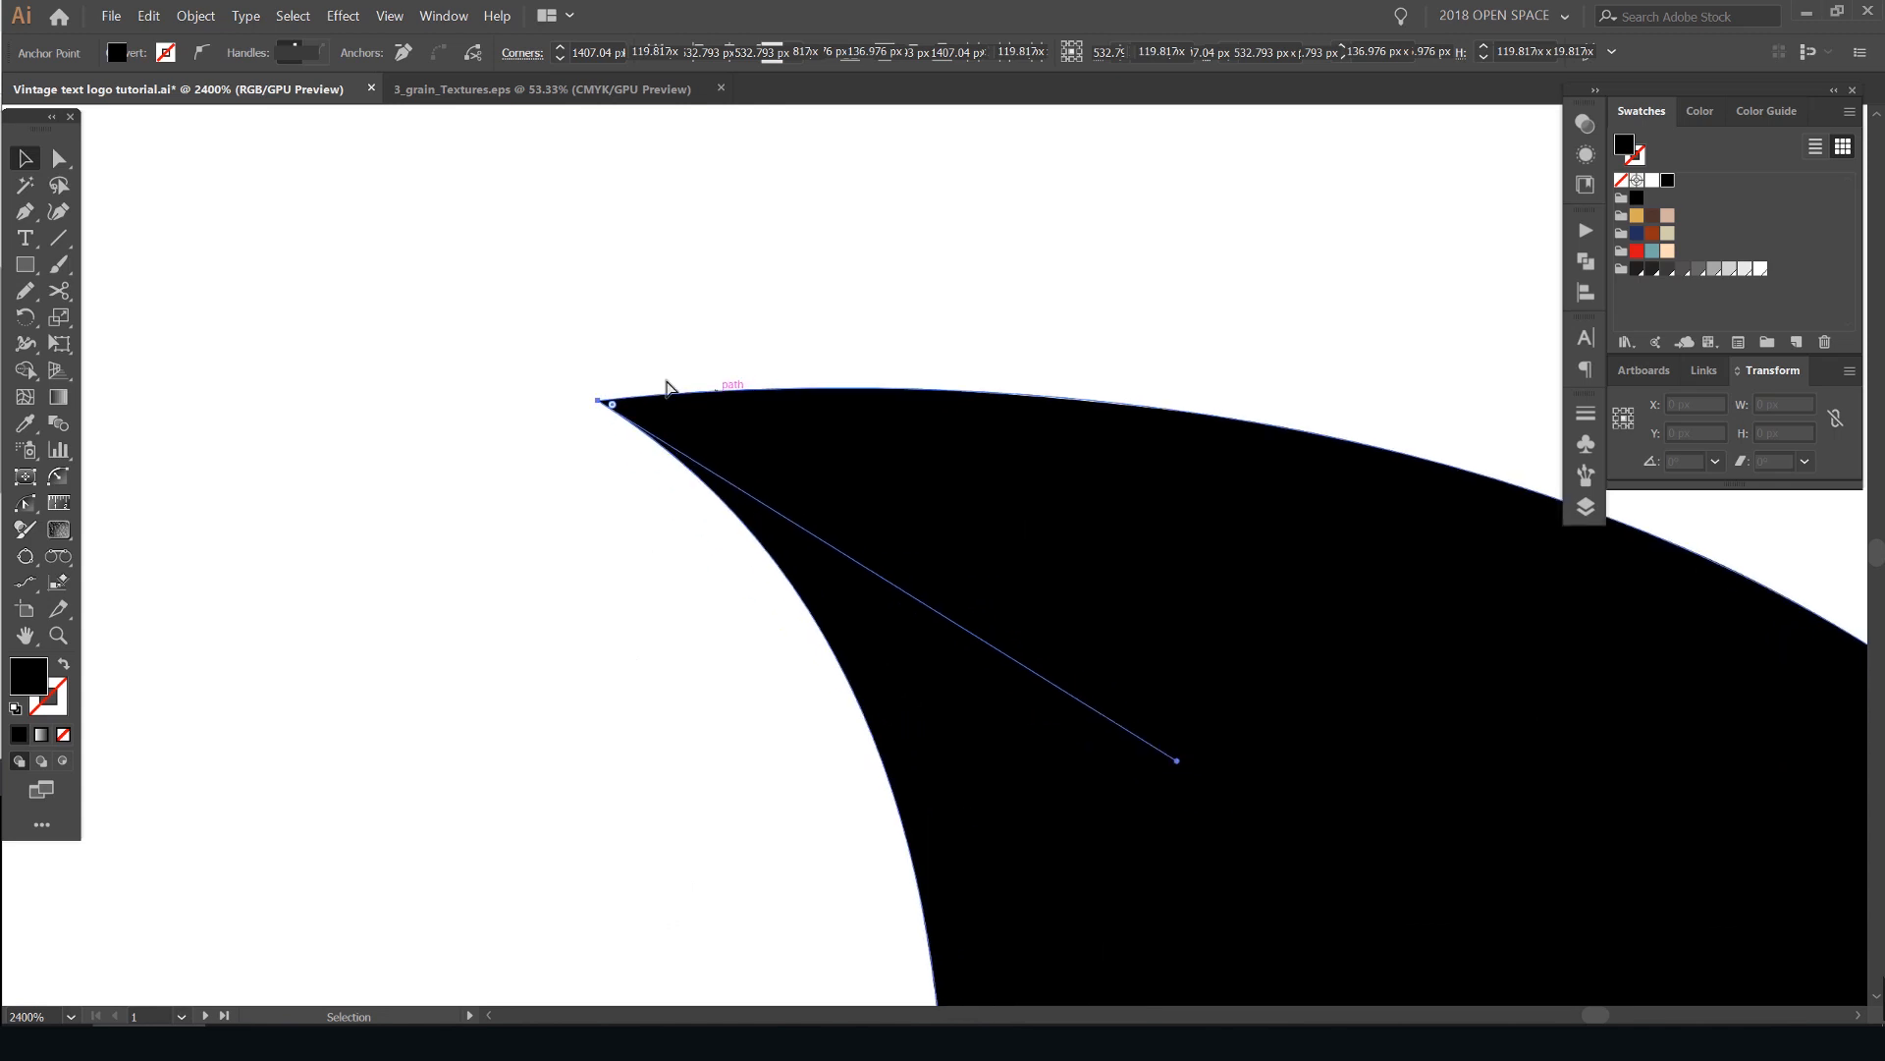
{"action": "left_click_drag", "start_coordinate": [611, 407], "coordinate": [657, 417]}
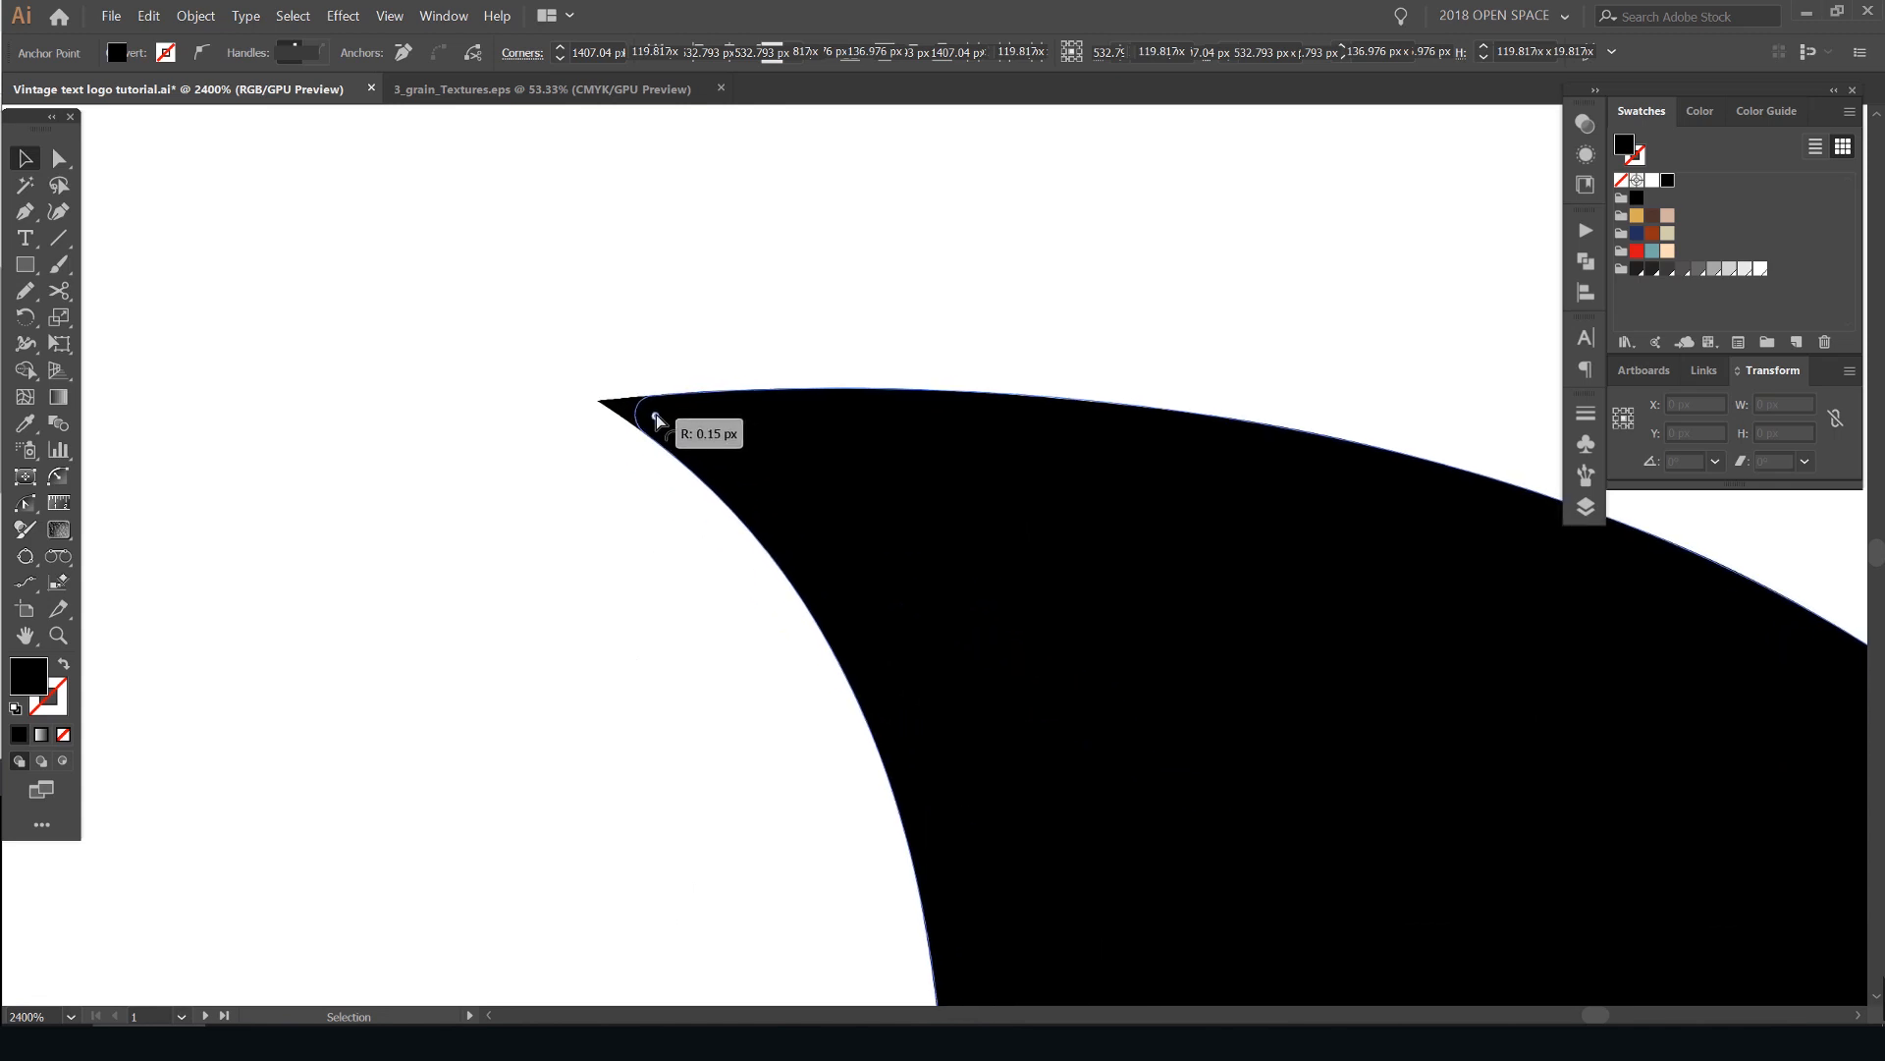
{"action": "scroll", "coordinate": [841, 311], "scroll_direction": "down", "scroll_amount": 3}
{"action": "scroll", "coordinate": [1032, 287], "scroll_direction": "up", "scroll_amount": 3}
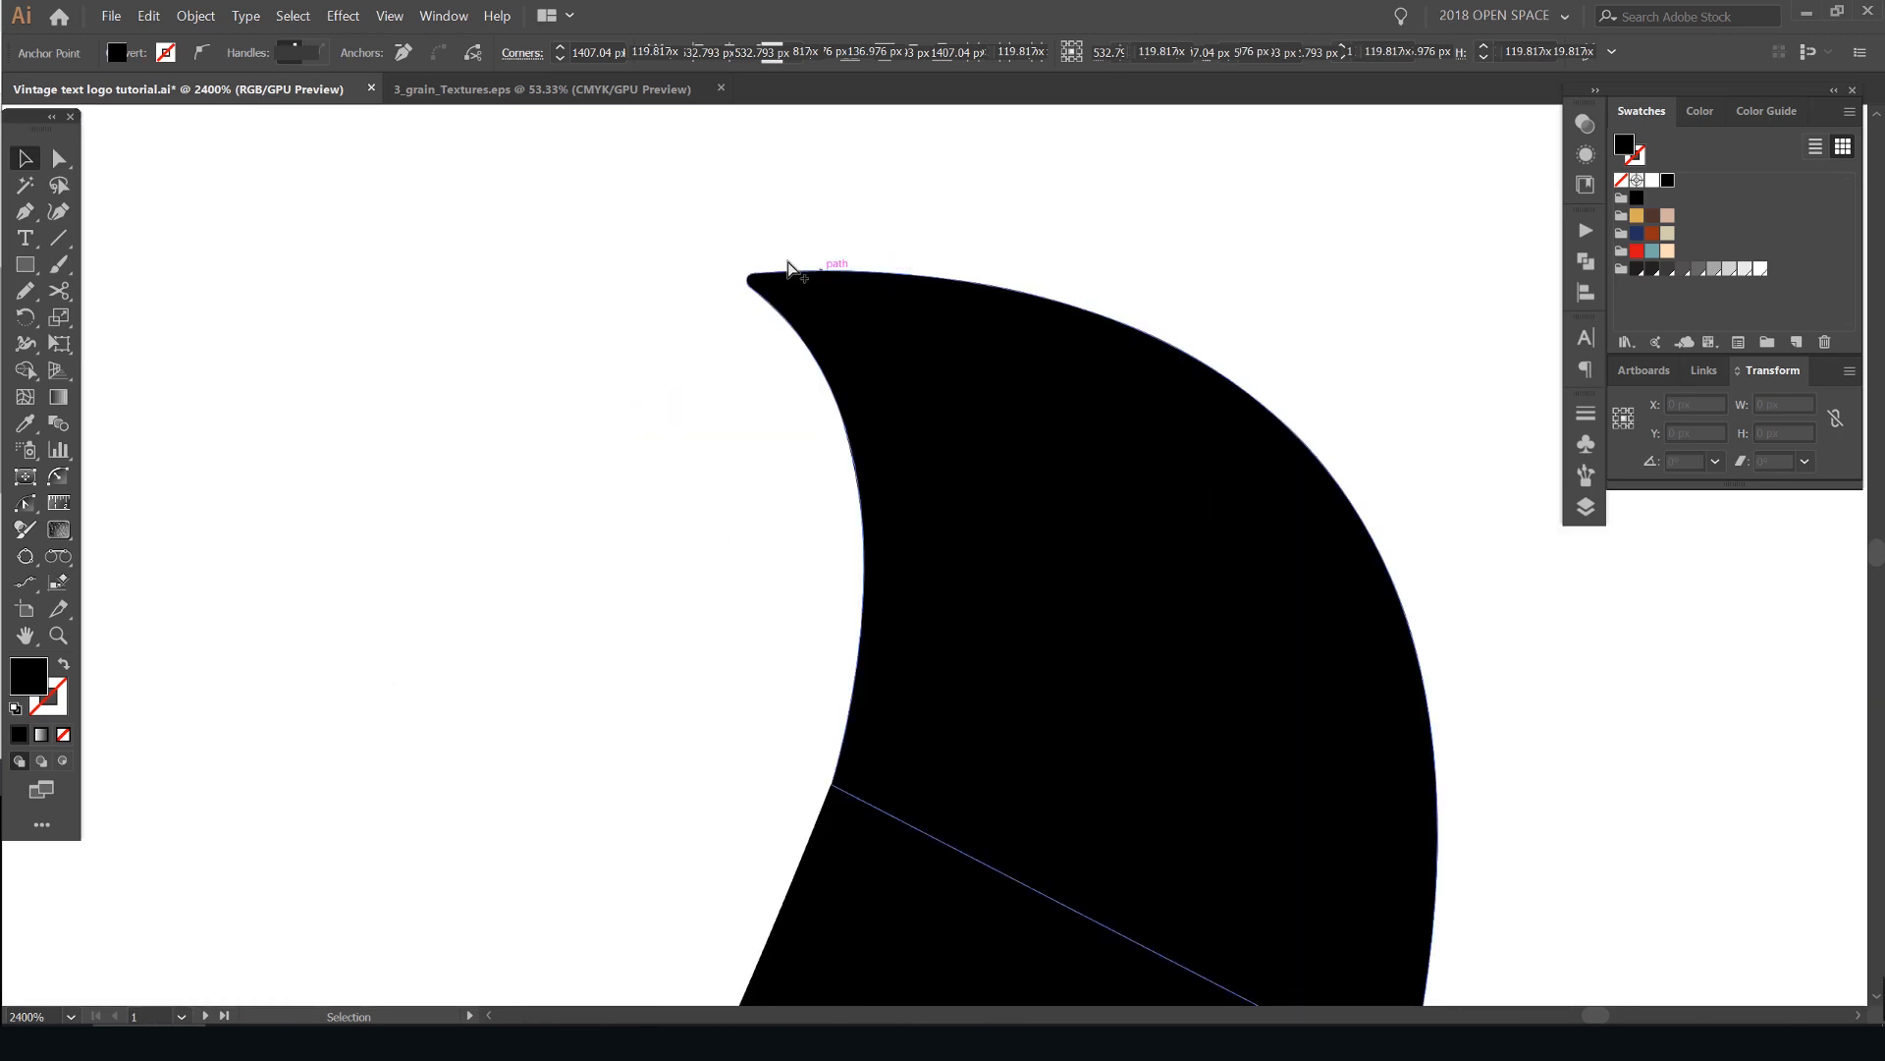
- Increase the corner rounding on the hook's tip slightly, deselect it, and review the whole lettering
{"action": "scroll", "coordinate": [816, 258], "scroll_direction": "down", "scroll_amount": 4}
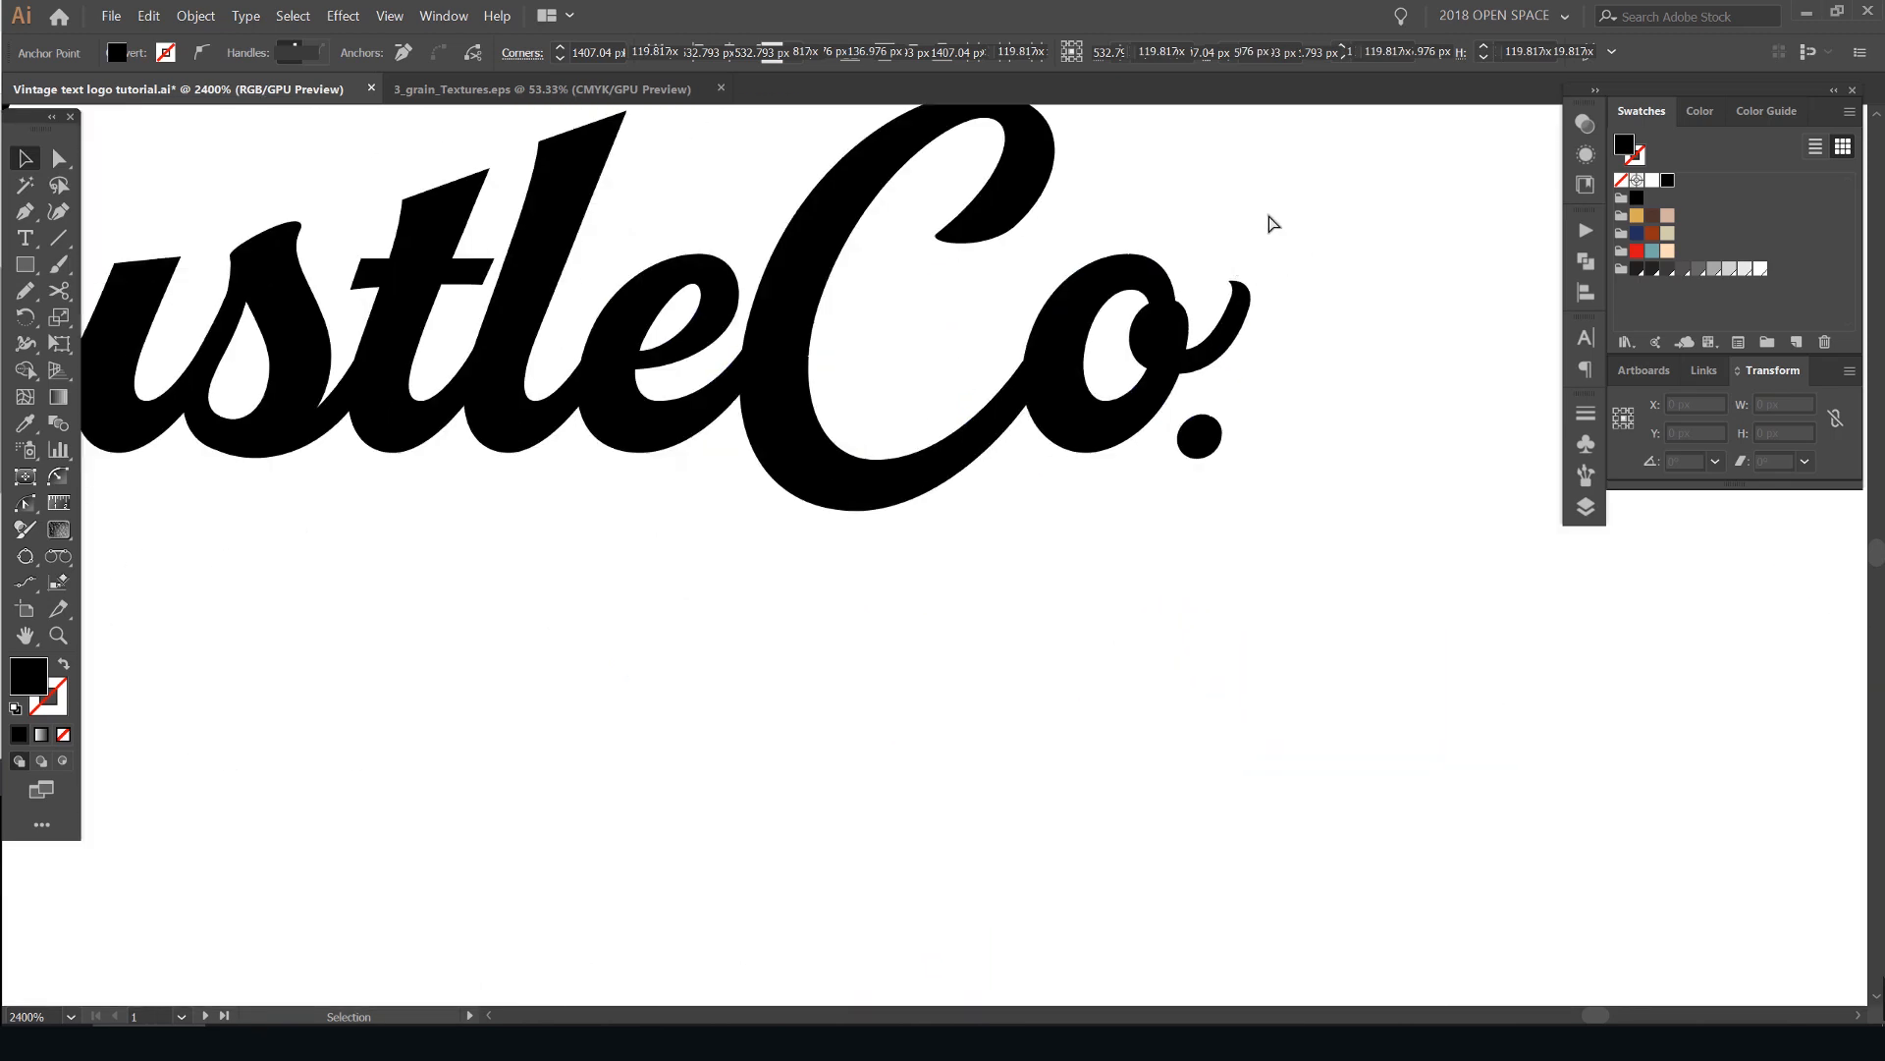
{"action": "scroll", "coordinate": [1273, 224], "scroll_direction": "down", "scroll_amount": 2}
{"action": "scroll", "coordinate": [1242, 391], "scroll_direction": "up", "scroll_amount": 6}
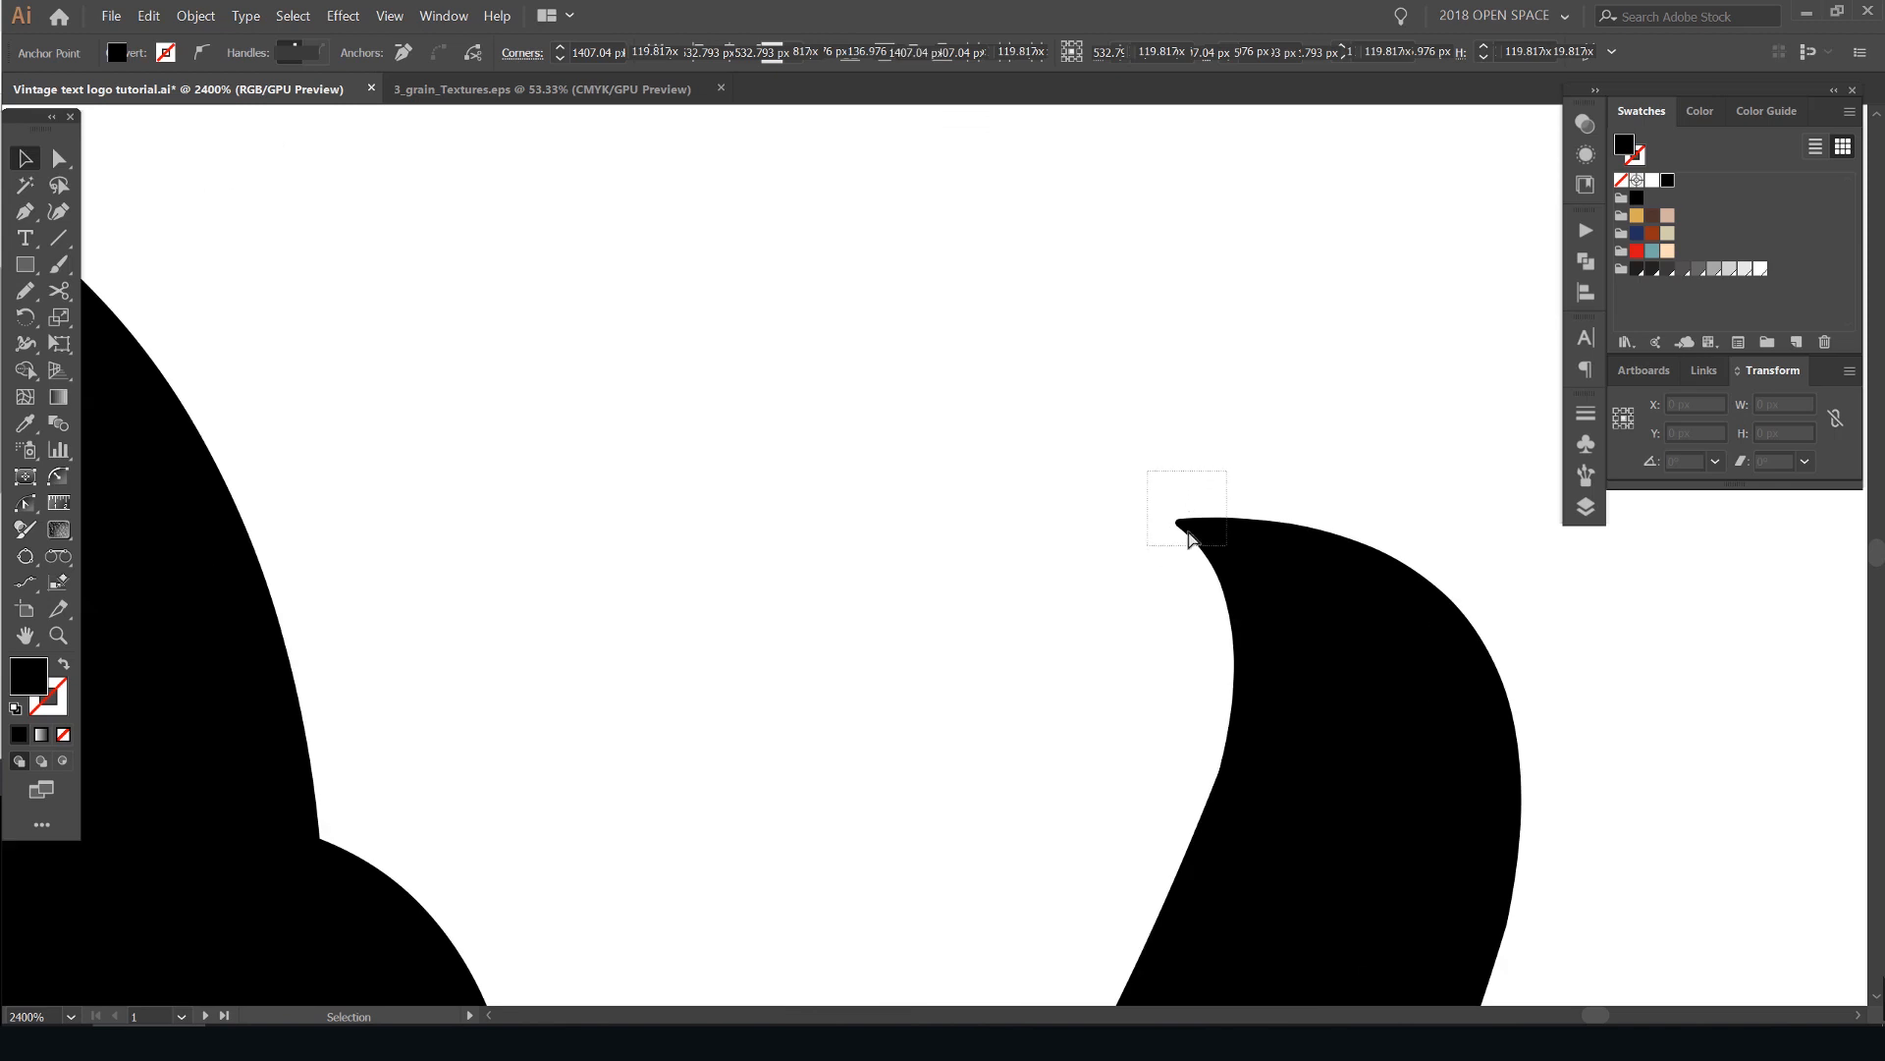
{"action": "scroll", "coordinate": [1188, 531], "scroll_direction": "up", "scroll_amount": 2}
{"action": "left_click_drag", "start_coordinate": [1185, 528], "coordinate": [1205, 523]}
{"action": "scroll", "coordinate": [1191, 418], "scroll_direction": "down", "scroll_amount": 8}
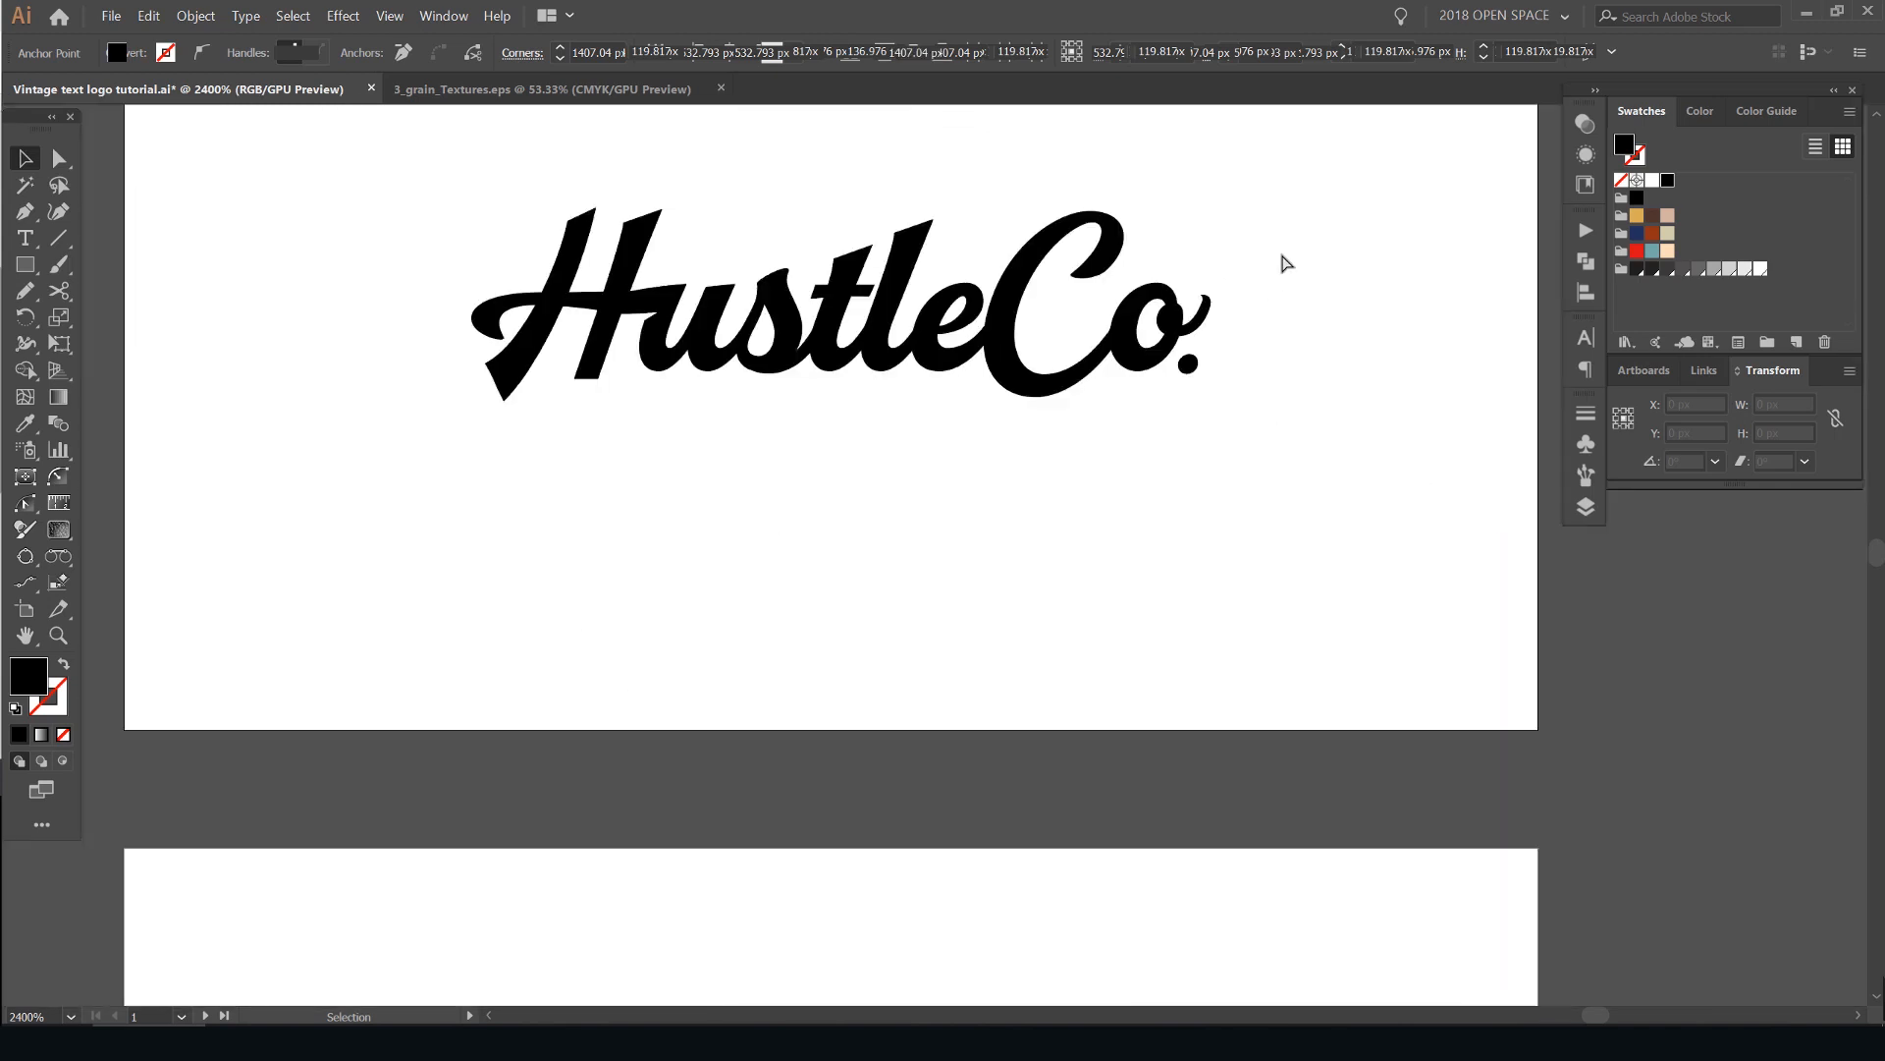
{"action": "left_click_drag", "start_coordinate": [1284, 261], "coordinate": [1286, 392]}
{"action": "scroll", "coordinate": [1286, 392], "scroll_direction": "down", "scroll_amount": 3}
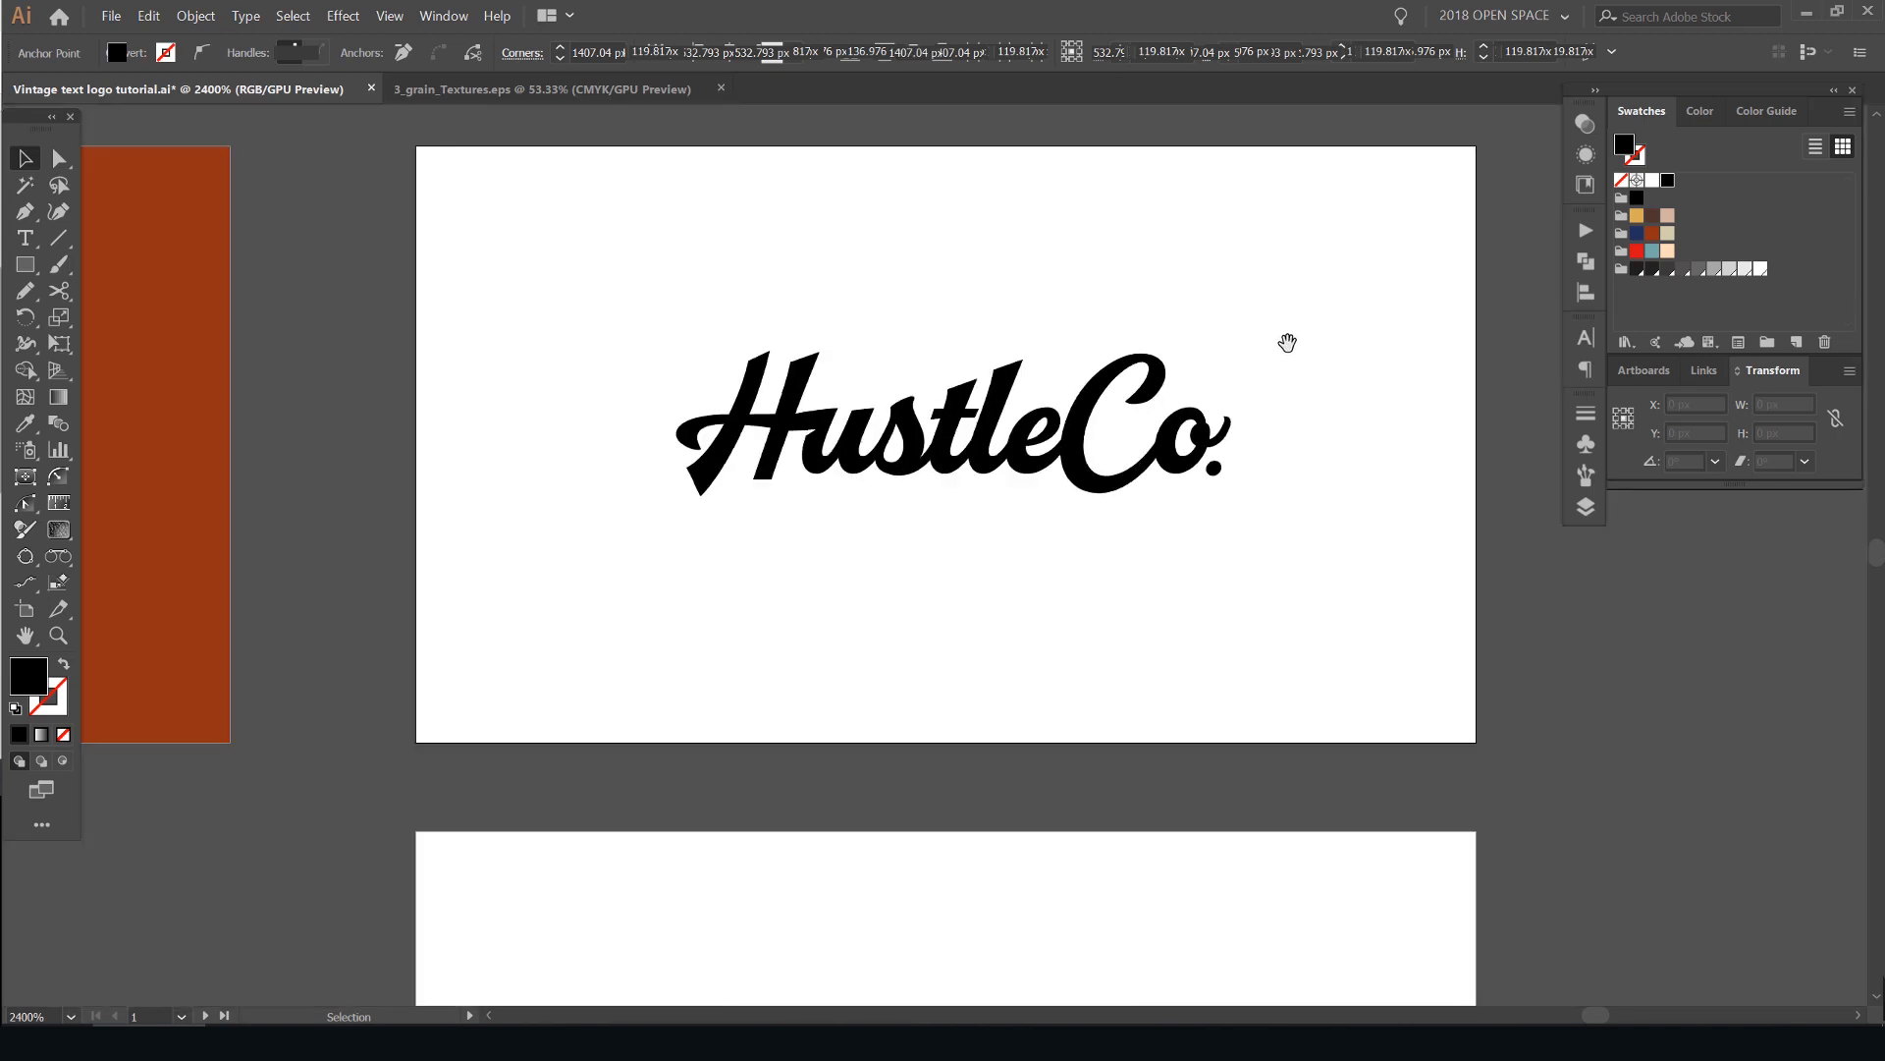
{"action": "scroll", "coordinate": [1196, 398], "scroll_direction": "up", "scroll_amount": 1}
{"action": "scroll", "coordinate": [1196, 398], "scroll_direction": "up", "scroll_amount": 2}
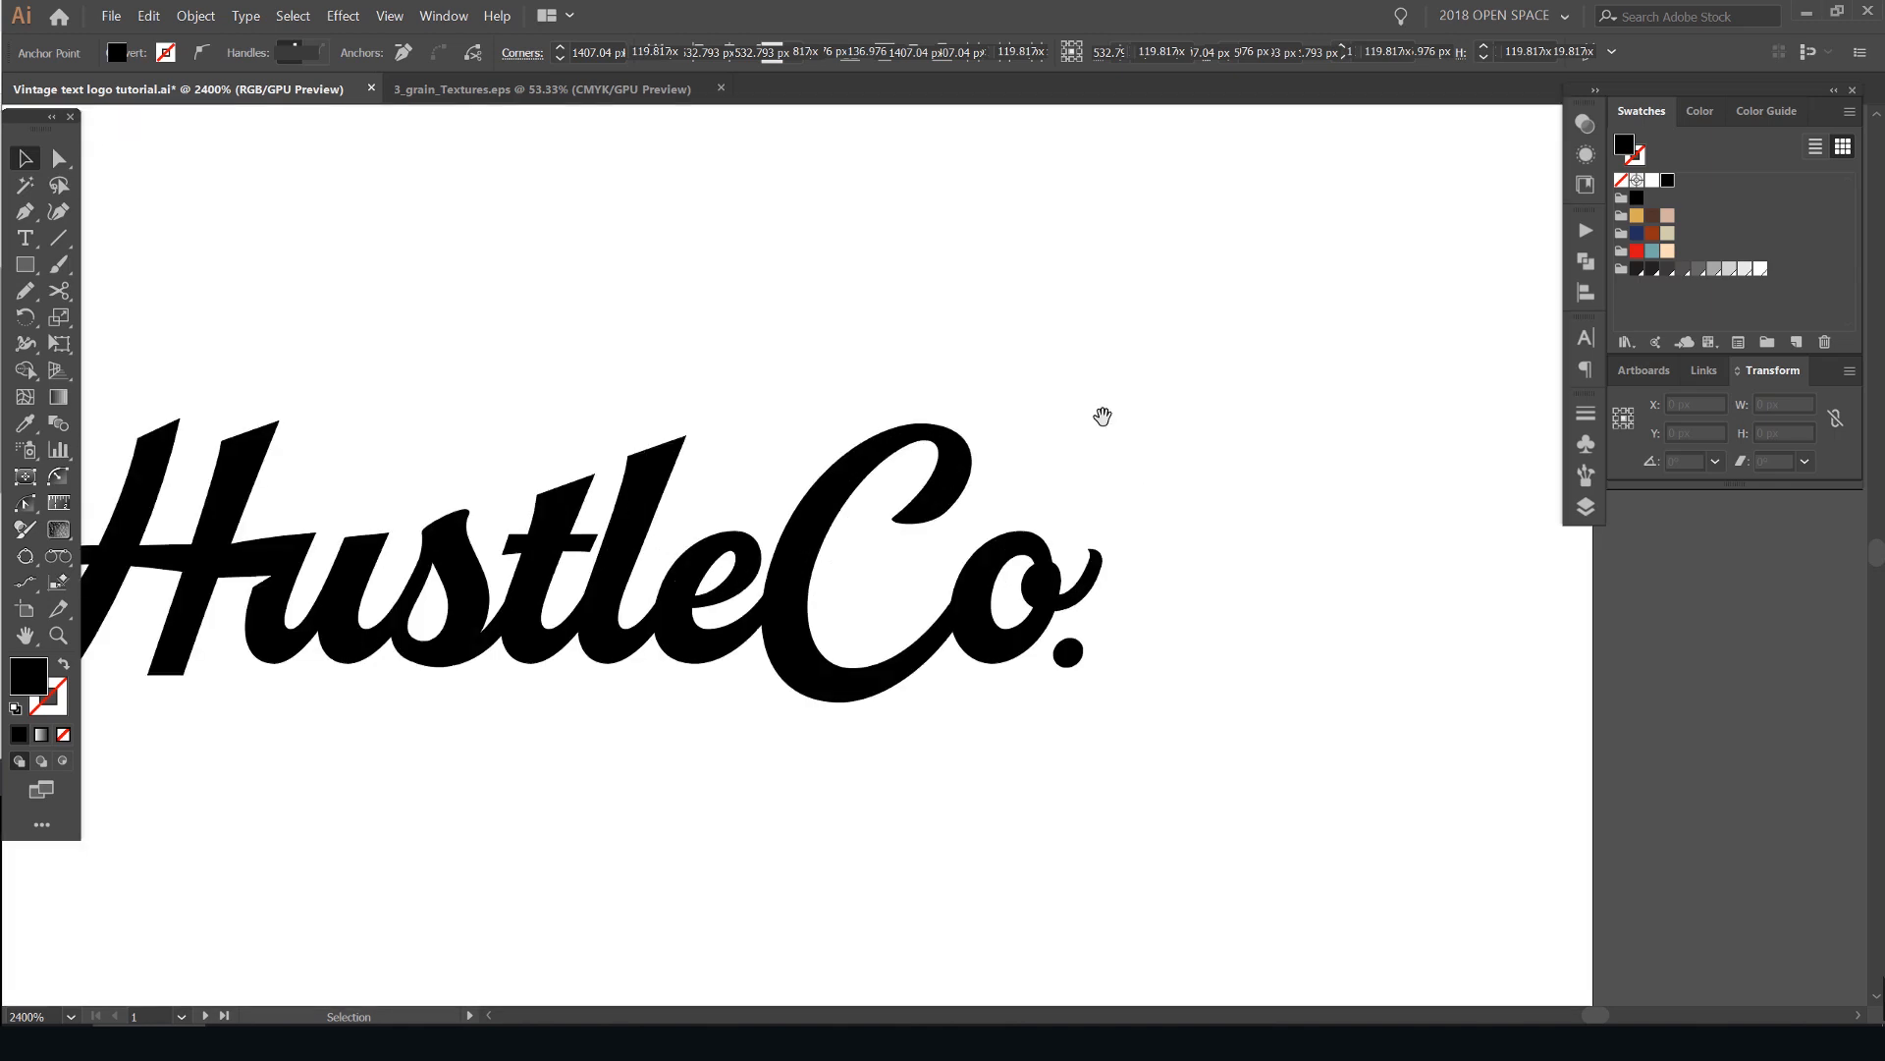
{"action": "left_click_drag", "start_coordinate": [1102, 413], "coordinate": [1154, 323]}
{"action": "scroll", "coordinate": [1149, 247], "scroll_direction": "down", "scroll_amount": 2}
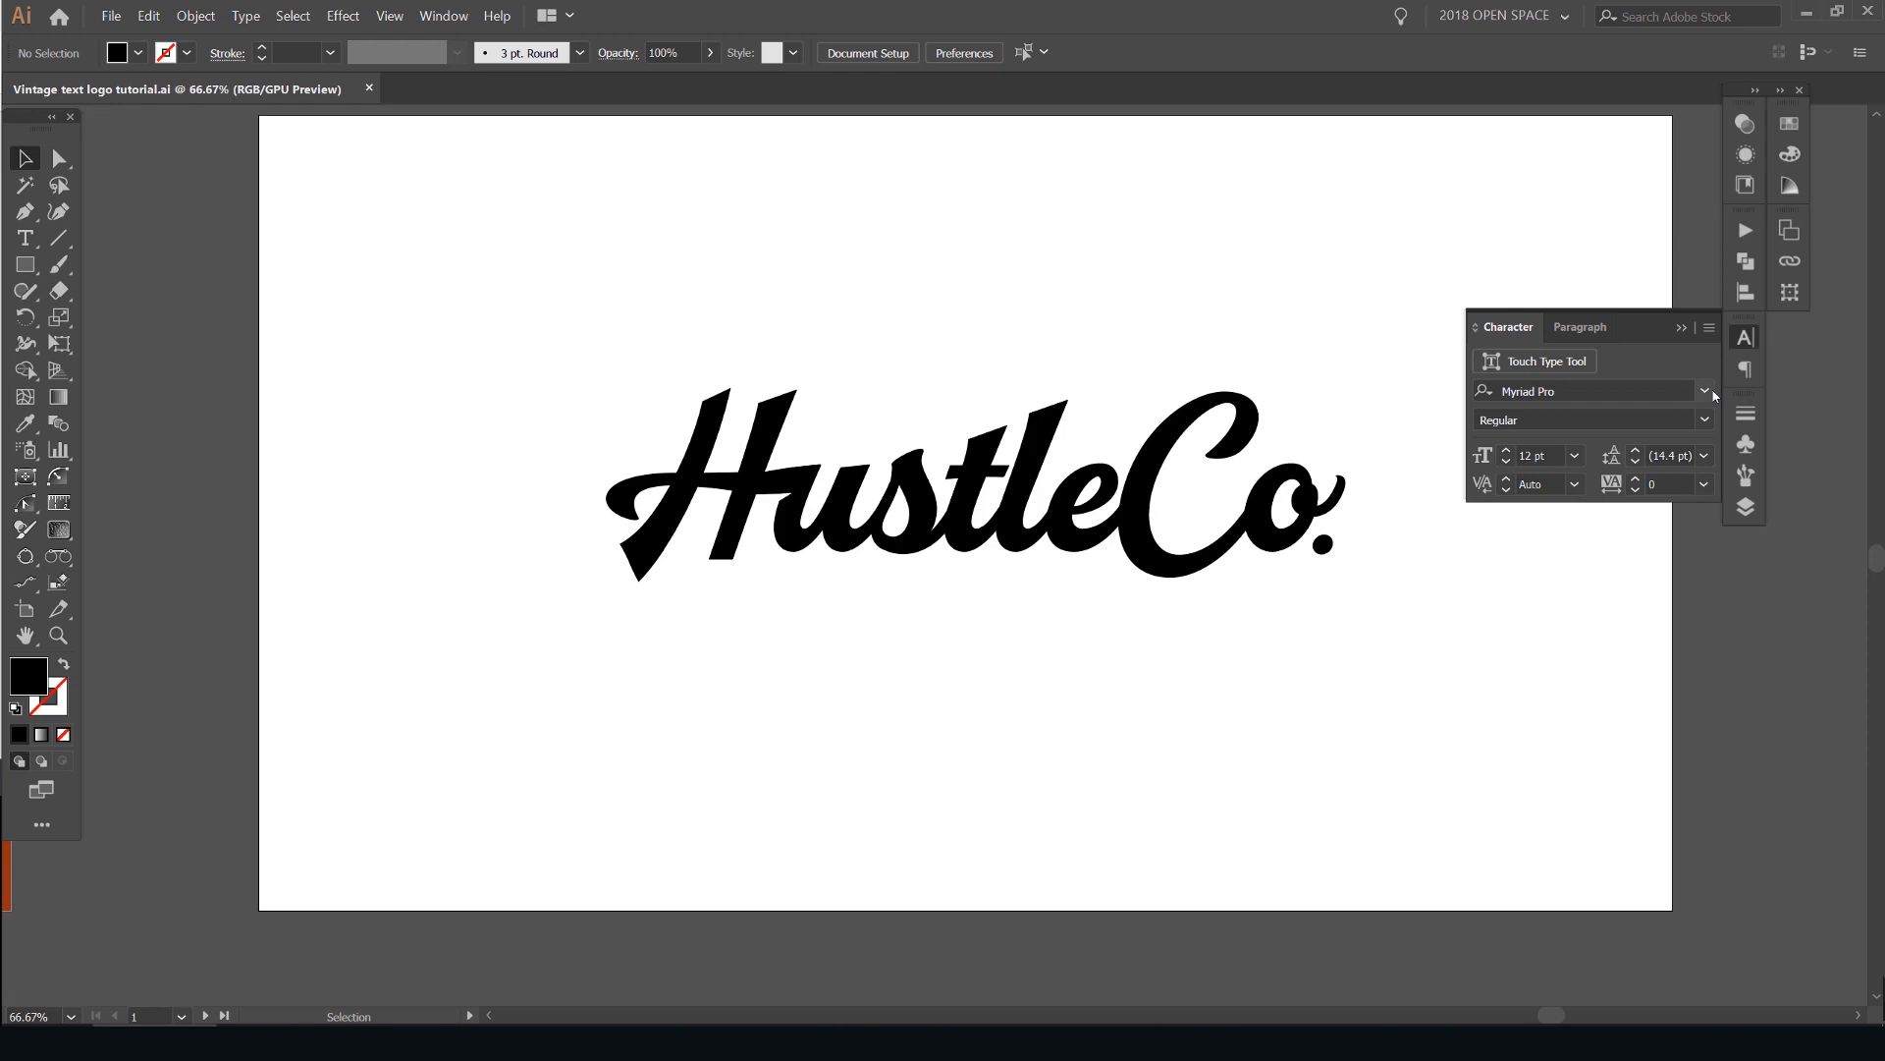
- Filter the font list to favorites and set the font to Wheat for new text
{"action": "left_click", "coordinate": [1707, 392]}
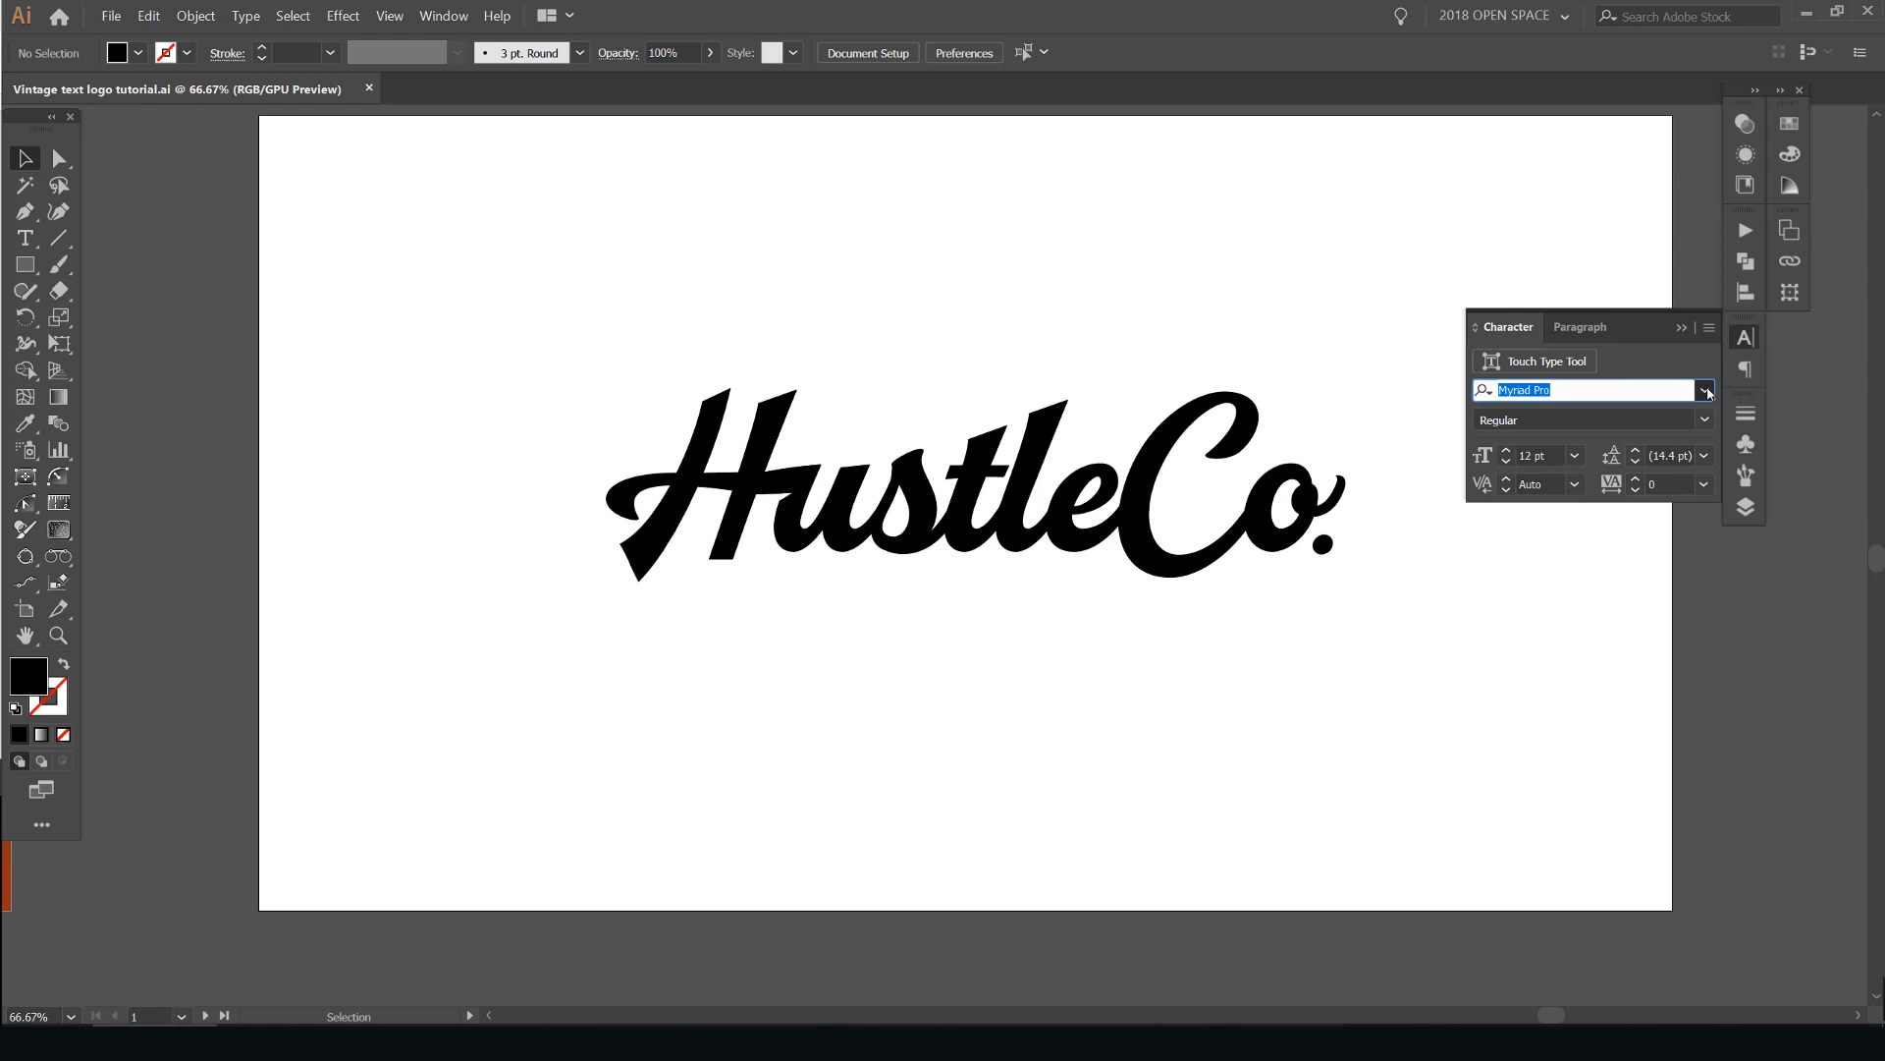
{"action": "left_click", "coordinate": [1442, 463]}
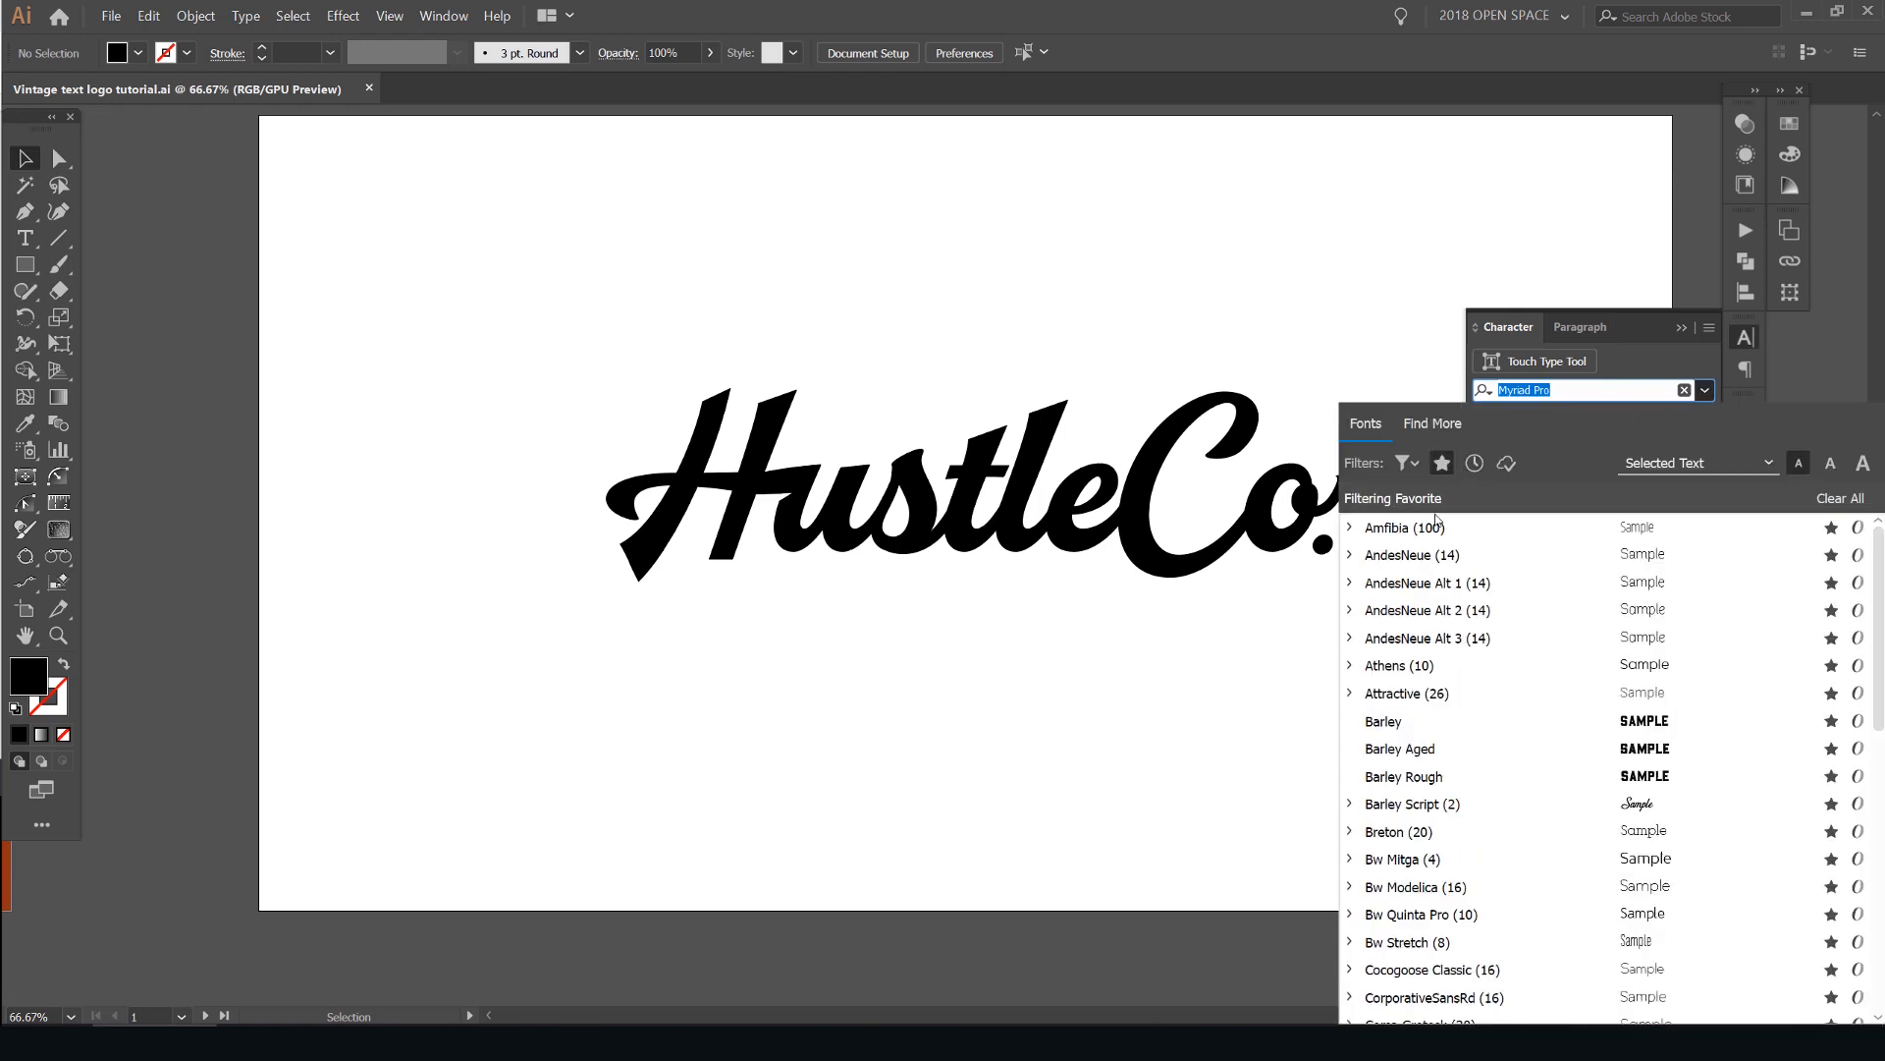
{"action": "scroll", "coordinate": [1442, 609], "scroll_direction": "down", "scroll_amount": 2}
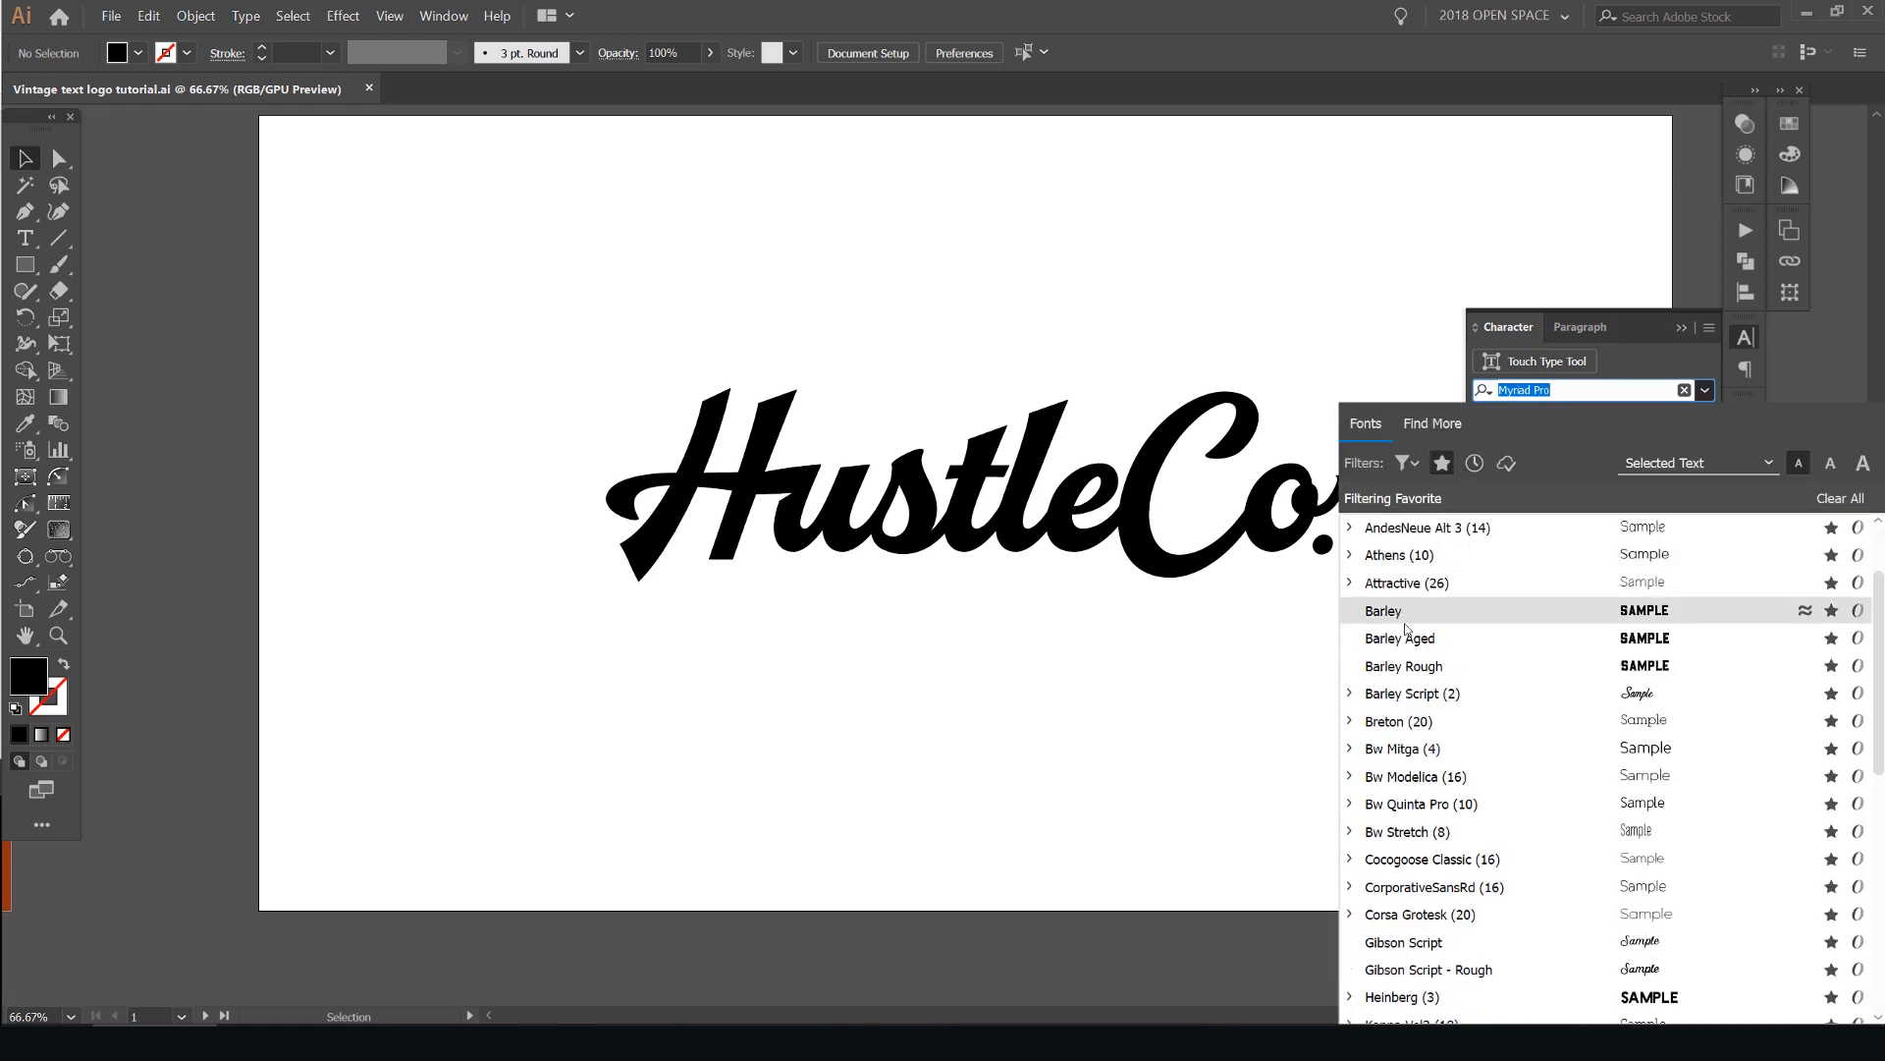
{"action": "scroll", "coordinate": [1406, 629], "scroll_direction": "down", "scroll_amount": 4}
{"action": "scroll", "coordinate": [1587, 683], "scroll_direction": "down", "scroll_amount": 3}
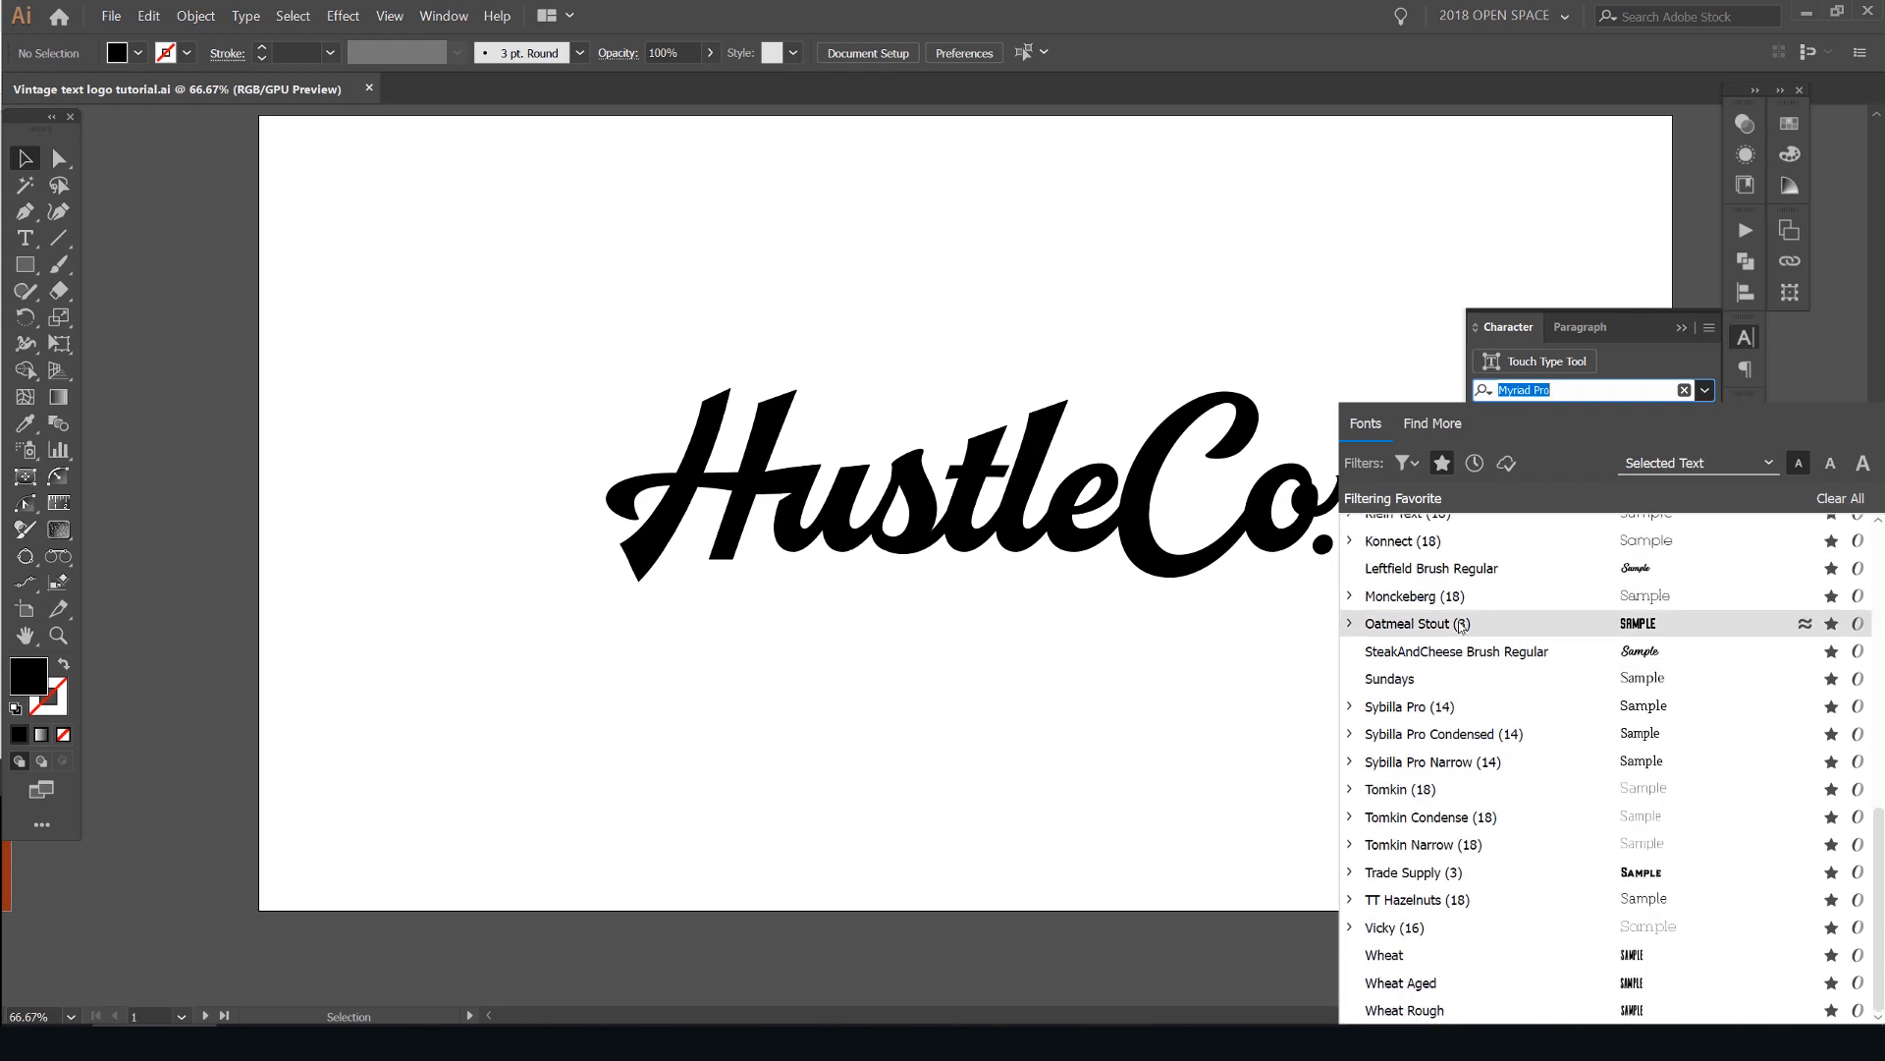
{"action": "left_click", "coordinate": [1393, 955]}
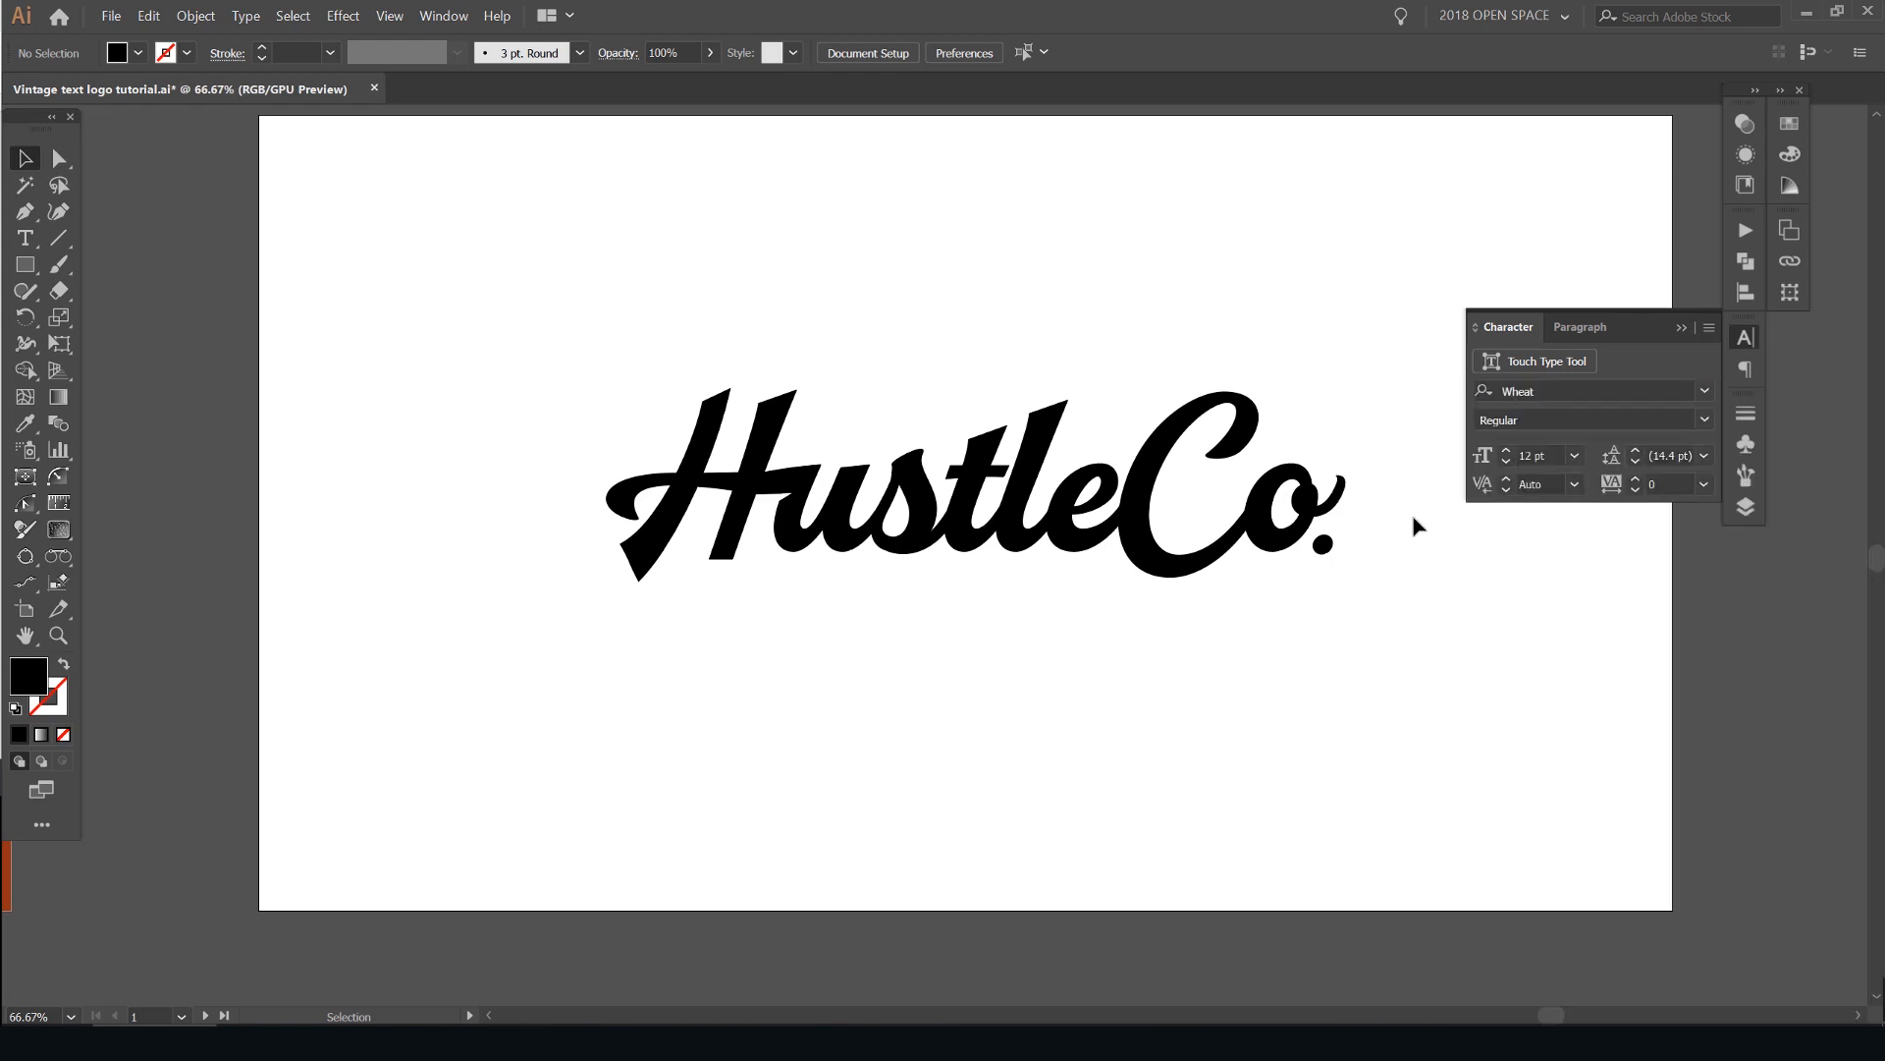
- Create a text frame reading "2019" above the lettering, enlarge its text and widen the frame
{"action": "left_click_drag", "start_coordinate": [1305, 331], "coordinate": [1276, 365]}
{"action": "key", "text": "t"}
{"action": "left_click_drag", "start_coordinate": [954, 303], "coordinate": [1073, 365]}
{"action": "key", "text": "BackSpace"}
{"action": "key", "text": "Escape"}
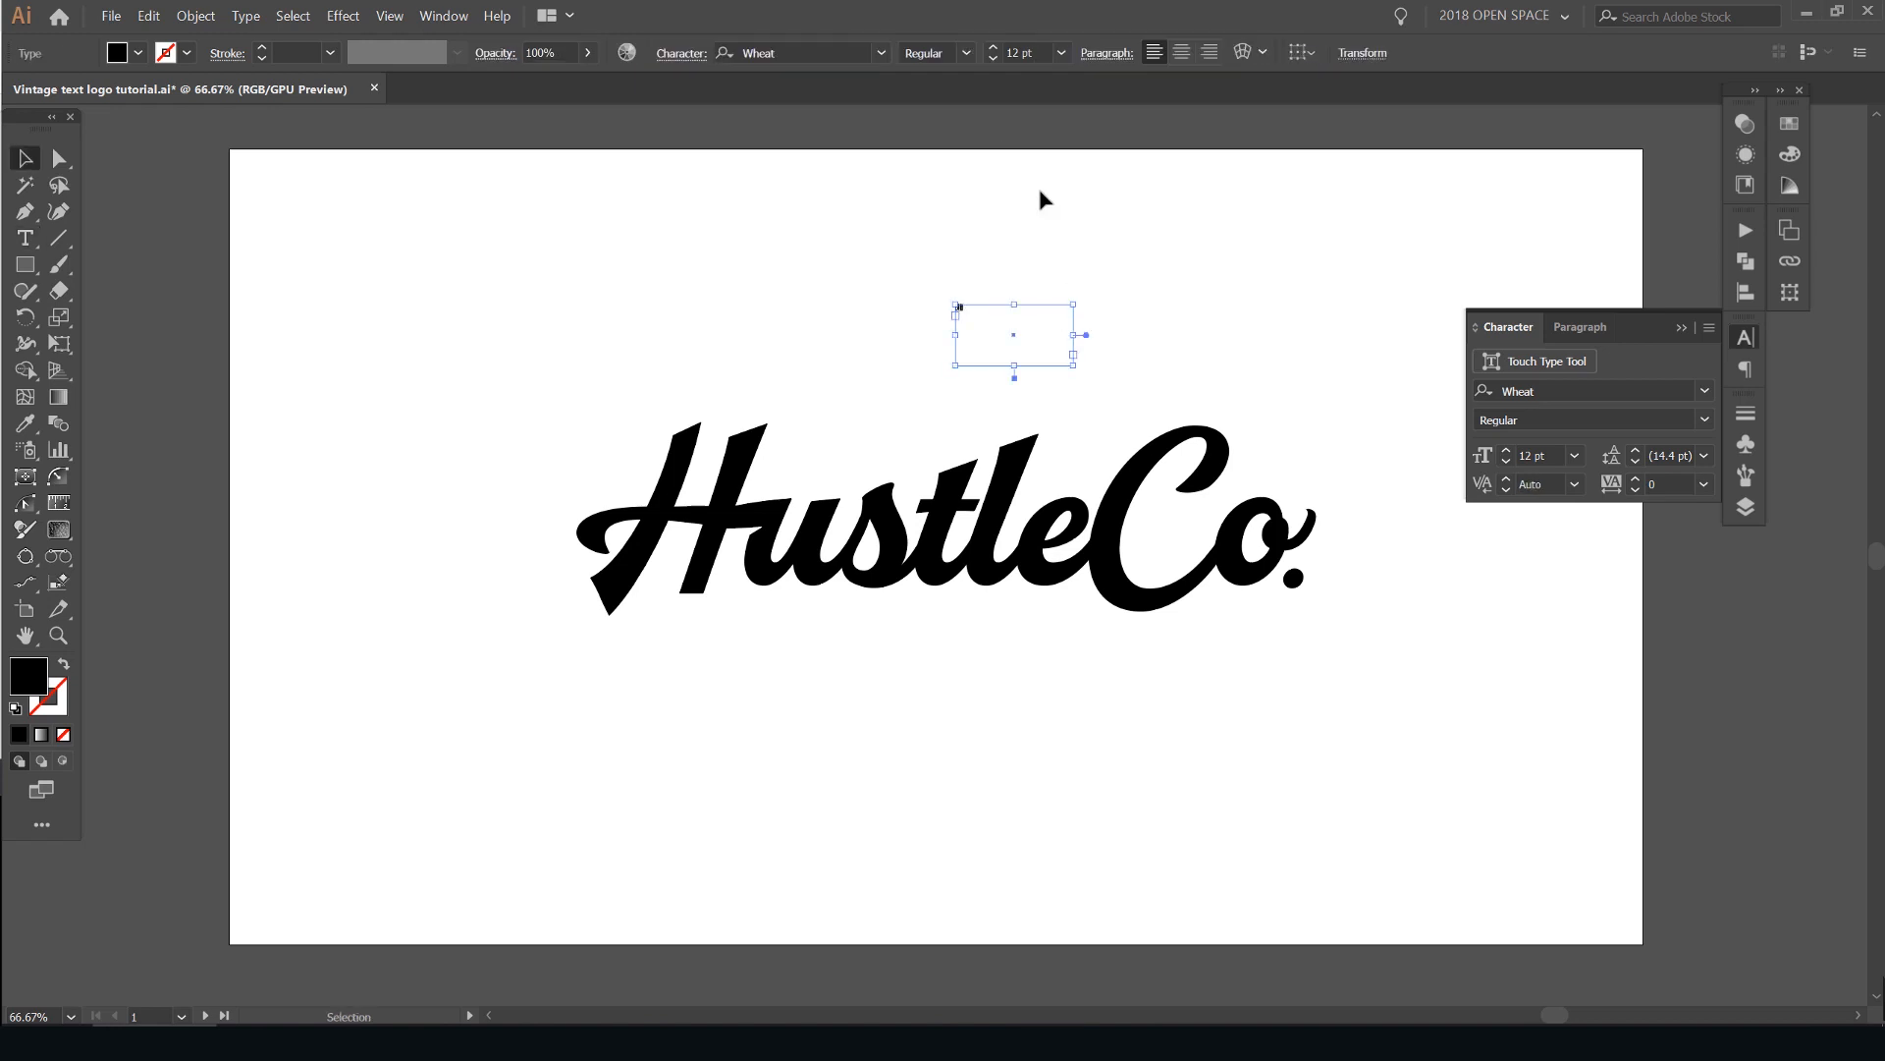
{"action": "key", "text": "ctrl+shift+period"}
{"action": "key", "text": "ctrl+shift+period"}
{"action": "key", "text": "ctrl+shift+period"}
{"action": "key", "text": "ctrl+shift+period"}
{"action": "key", "text": "ctrl+shift+period"}
{"action": "key", "text": "ctrl+shift+period"}
{"action": "key", "text": "ctrl+shift+period"}
{"action": "key", "text": "ctrl+shift+period"}
{"action": "key", "text": "ctrl+shift+period"}
{"action": "key", "text": "ctrl+shift+period"}
{"action": "key", "text": "ctrl+shift+period"}
{"action": "key", "text": "ctrl+shift+period"}
{"action": "key", "text": "ctrl+shift+period"}
{"action": "key", "text": "ctrl+shift+period"}
{"action": "key", "text": "ctrl+shift+period"}
{"action": "key", "text": "ctrl+shift+period"}
{"action": "key", "text": "ctrl+shift+period"}
{"action": "key", "text": "ctrl+shift+period"}
{"action": "key", "text": "ctrl+shift+period"}
{"action": "key", "text": "ctrl+shift+period"}
{"action": "key", "text": "ctrl+shift+period"}
{"action": "key", "text": "ctrl+shift+period"}
{"action": "key", "text": "ctrl+shift+period"}
{"action": "key", "text": "ctrl+shift+period"}
{"action": "key", "text": "ctrl+shift+period"}
{"action": "key", "text": "ctrl+shift+period"}
{"action": "key", "text": "ctrl+shift+period"}
{"action": "key", "text": "ctrl+shift+period"}
{"action": "key", "text": "ctrl+shift+period"}
{"action": "key", "text": "ctrl+shift+period"}
{"action": "key", "text": "ctrl+shift+period"}
{"action": "key", "text": "ctrl+shift+period"}
{"action": "key", "text": "ctrl+shift+period"}
{"action": "key", "text": "ctrl+shift+period"}
{"action": "key", "text": "ctrl+shift+period"}
{"action": "key", "text": "ctrl+shift+period"}
{"action": "key", "text": "ctrl+shift+period"}
{"action": "key", "text": "ctrl+shift+period"}
{"action": "key", "text": "ctrl+shift+period"}
{"action": "key", "text": "ctrl+shift+period"}
{"action": "key", "text": "ctrl+shift+period"}
{"action": "key", "text": "ctrl+shift+period"}
{"action": "key", "text": "ctrl+shift+period"}
{"action": "key", "text": "ctrl+shift+period"}
{"action": "key", "text": "ctrl+shift+period"}
{"action": "key", "text": "ctrl+shift+period"}
{"action": "key", "text": "ctrl+shift+period"}
{"action": "left_click_drag", "start_coordinate": [1073, 365], "coordinate": [1239, 434]}
- Place the "2019" text beside the C's upper curve in a tighter frame, sized at 86 pt
{"action": "key", "text": "space"}
{"action": "left_click_drag", "start_coordinate": [1227, 432], "coordinate": [1076, 441]}
{"action": "left_click_drag", "start_coordinate": [858, 365], "coordinate": [1144, 455]}
{"action": "scroll", "coordinate": [1233, 452], "scroll_direction": "up", "scroll_amount": 2}
{"action": "key", "text": "ctrl+shift+comma"}
{"action": "key", "text": "ctrl+shift+comma"}
{"action": "key", "text": "ctrl+shift+comma"}
{"action": "key", "text": "ctrl+shift+comma"}
{"action": "key", "text": "ctrl+shift+comma"}
{"action": "key", "text": "ctrl+shift+comma"}
{"action": "key", "text": "ctrl+shift+comma"}
{"action": "key", "text": "ctrl+shift+comma"}
{"action": "key", "text": "ctrl+shift+comma"}
{"action": "key", "text": "ctrl+shift+comma"}
{"action": "key", "text": "ctrl+shift+comma"}
{"action": "key", "text": "ctrl+shift+comma"}
{"action": "key", "text": "ctrl+shift+comma"}
{"action": "key", "text": "ctrl+shift+comma"}
{"action": "key", "text": "ctrl+shift+comma"}
{"action": "key", "text": "ctrl+shift+comma"}
{"action": "key", "text": "ctrl+shift+comma"}
{"action": "key", "text": "ctrl+shift+comma"}
{"action": "key", "text": "ctrl+shift+comma"}
{"action": "key", "text": "ctrl+shift+comma"}
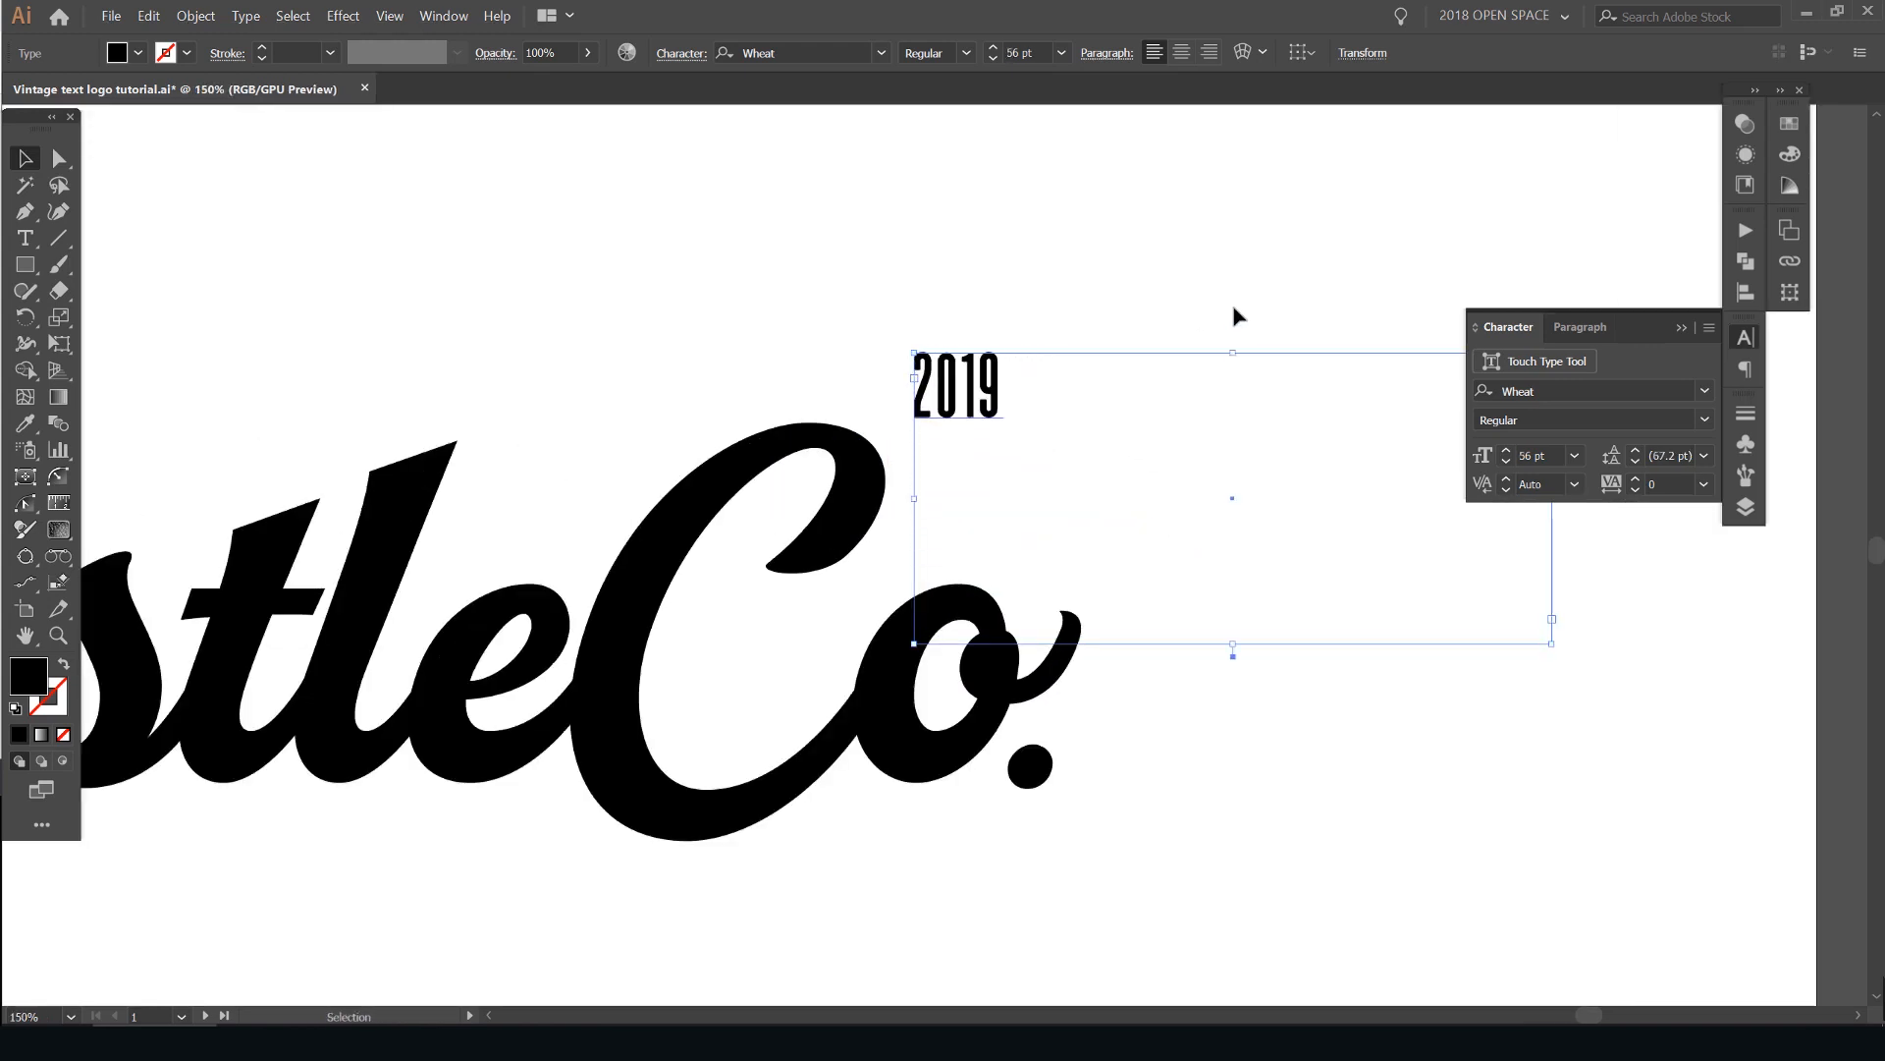
{"action": "left_click_drag", "start_coordinate": [995, 406], "coordinate": [997, 496]}
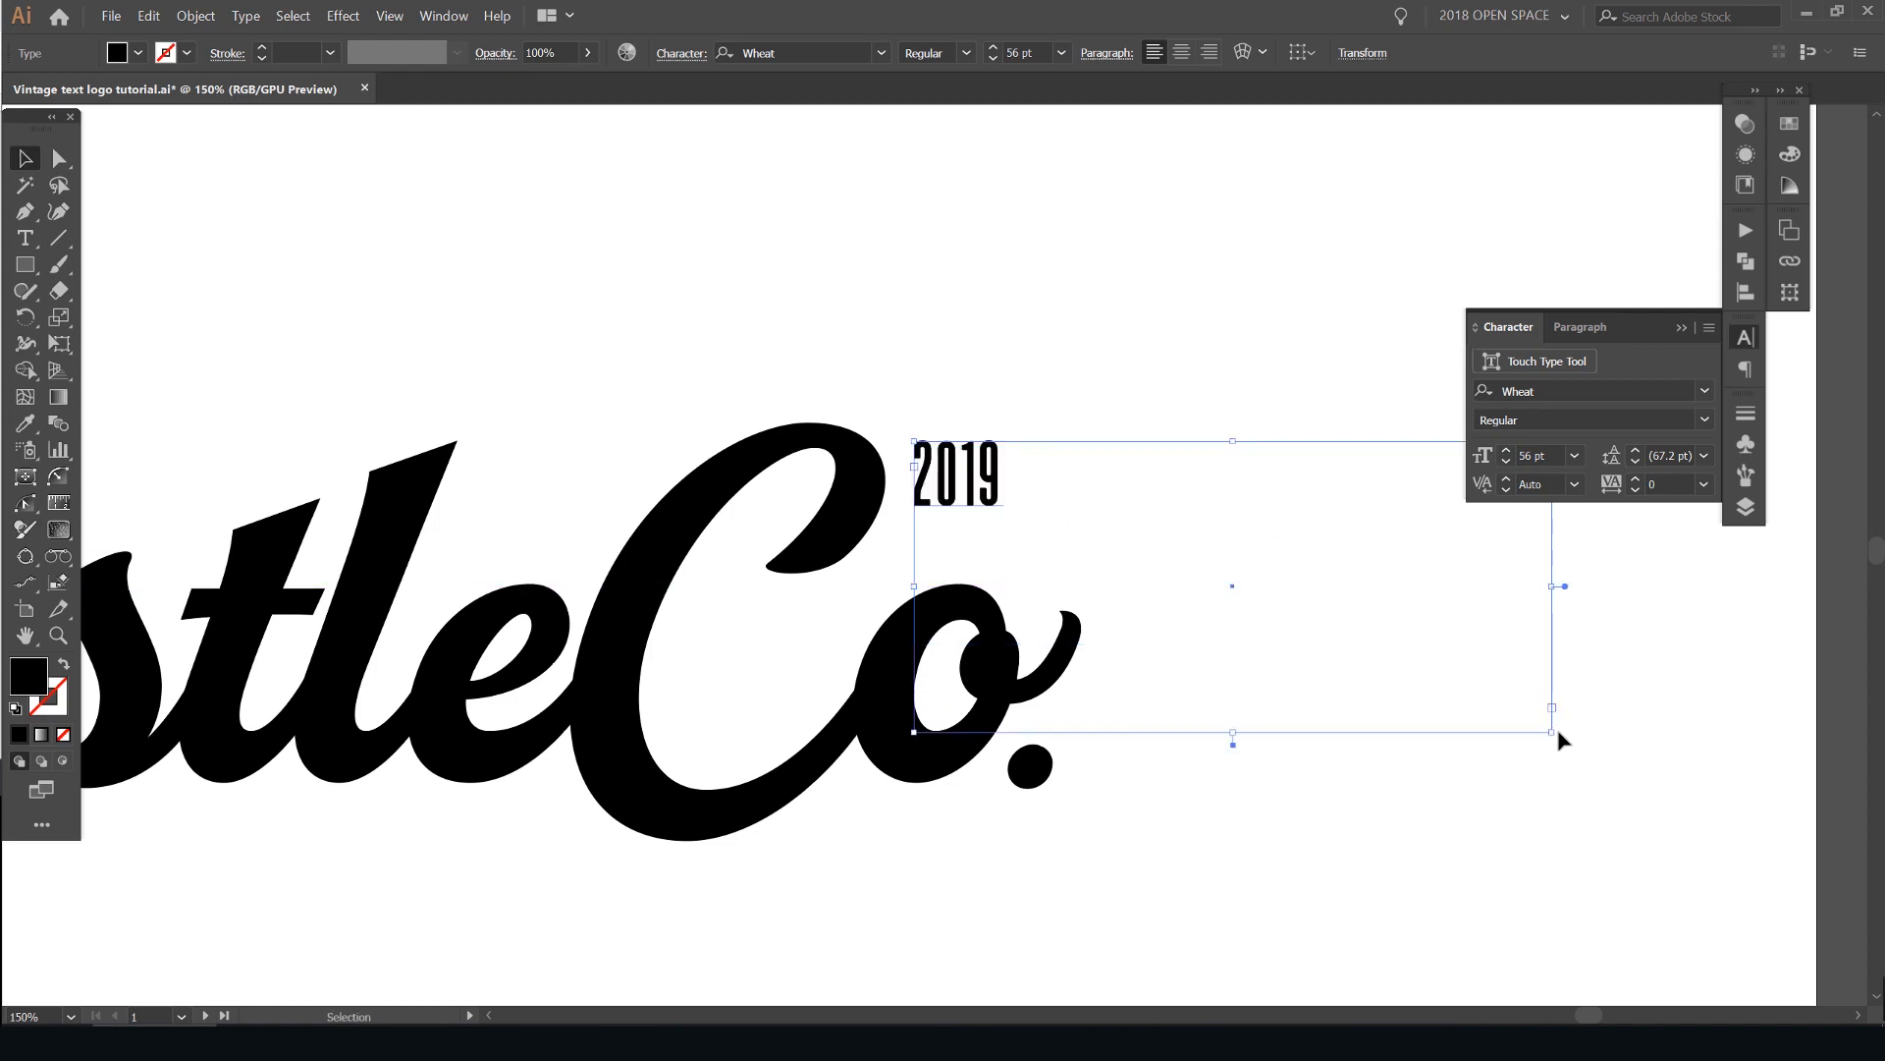
{"action": "left_click_drag", "start_coordinate": [1551, 732], "coordinate": [1129, 576]}
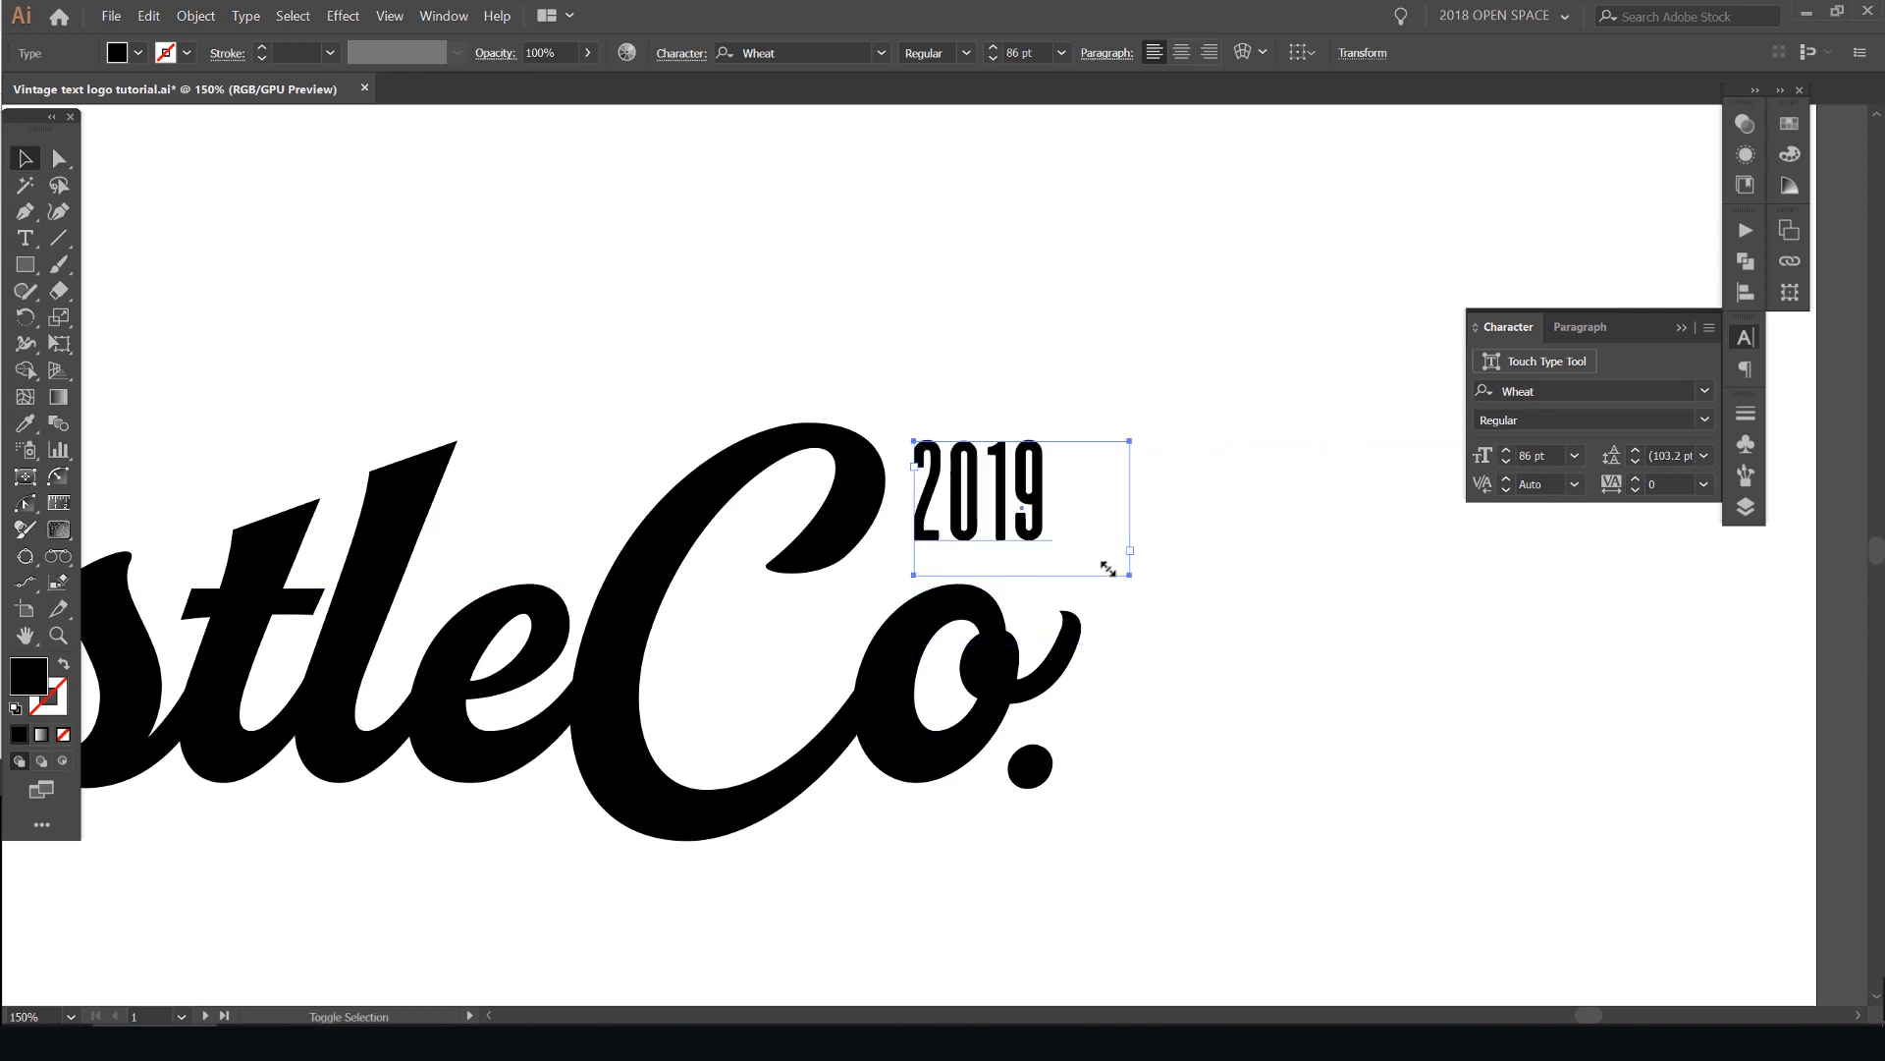
- Enlarge "2019" to 106 pt, fit it into the gap above the "o", and check it against the whole logo
{"action": "left_click", "coordinate": [1278, 390]}
{"action": "scroll", "coordinate": [1278, 388], "scroll_direction": "down", "scroll_amount": 2}
{"action": "scroll", "coordinate": [1090, 410], "scroll_direction": "up", "scroll_amount": 2}
{"action": "scroll", "coordinate": [1284, 480], "scroll_direction": "up", "scroll_amount": 2}
{"action": "left_click_drag", "start_coordinate": [1288, 448], "coordinate": [1316, 426]}
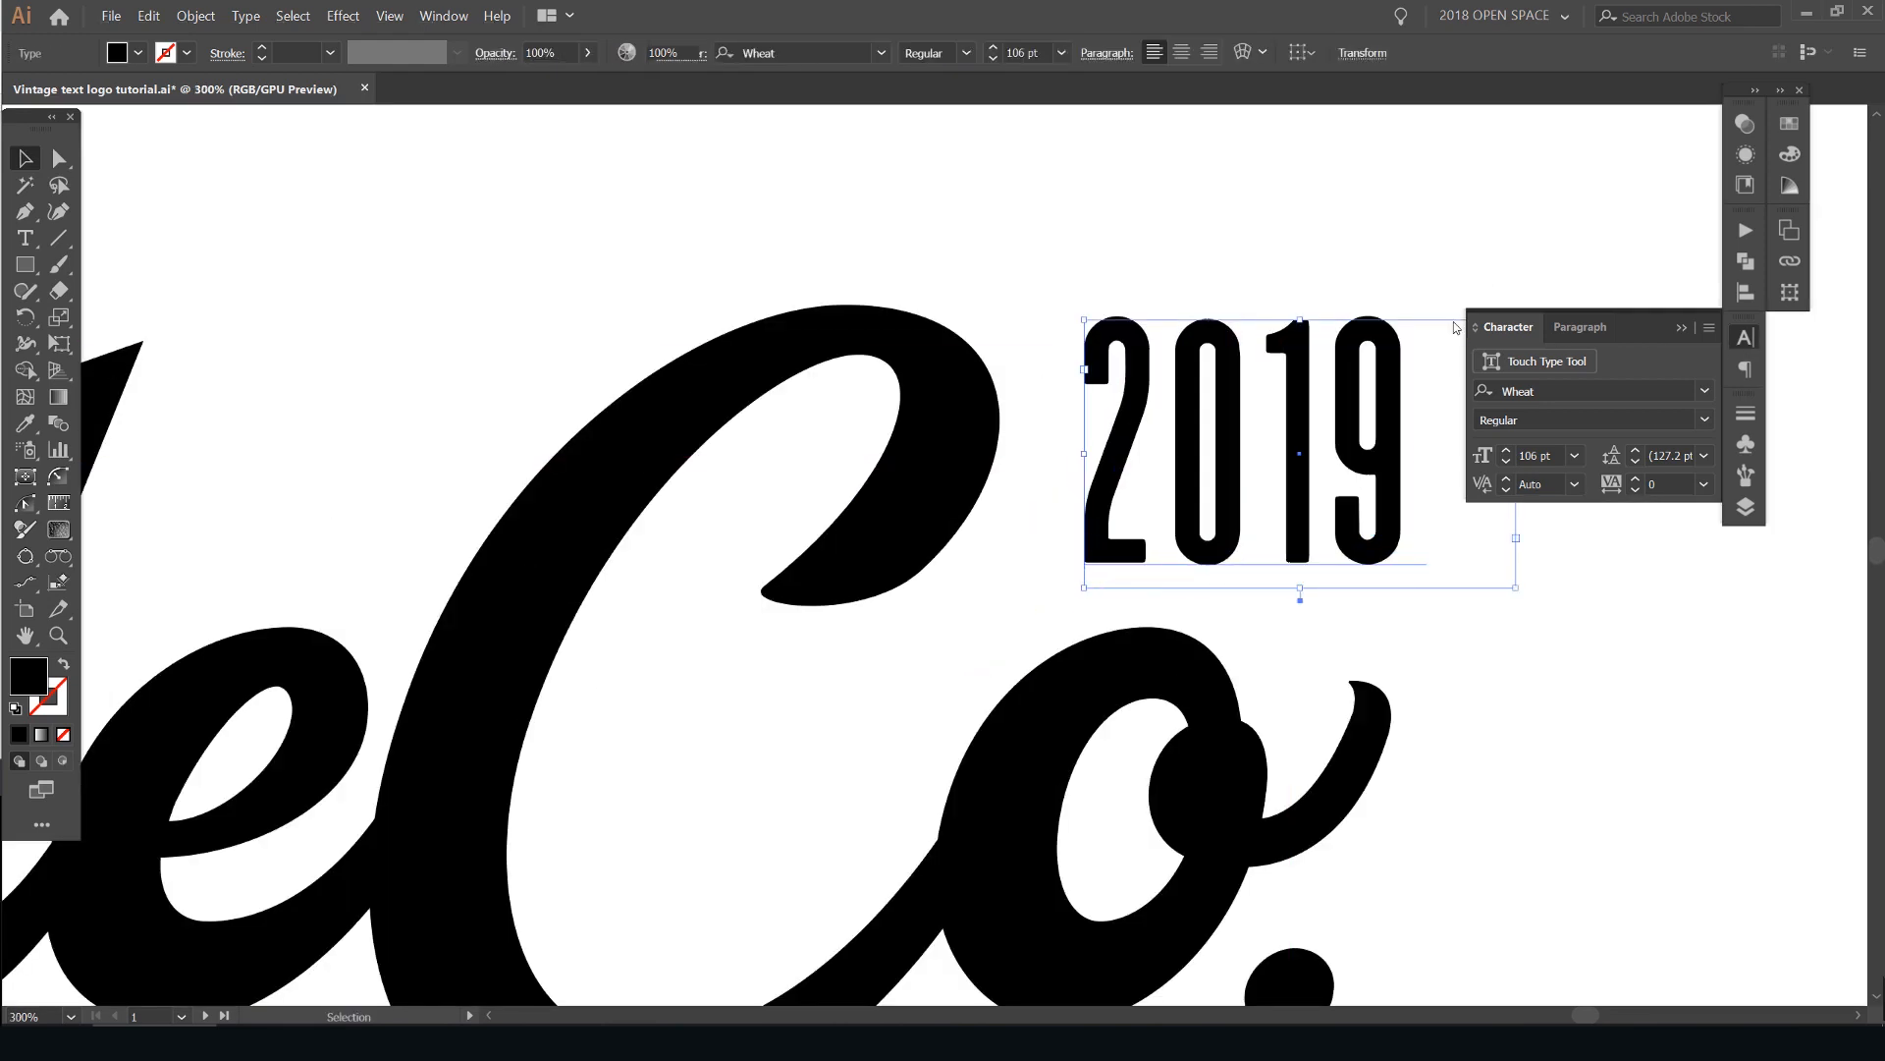
{"action": "left_click", "coordinate": [1451, 321]}
{"action": "scroll", "coordinate": [1448, 321], "scroll_direction": "down", "scroll_amount": 2}
{"action": "scroll", "coordinate": [1595, 244], "scroll_direction": "down", "scroll_amount": 2}
{"action": "left_click_drag", "start_coordinate": [1558, 234], "coordinate": [1278, 315]}
{"action": "scroll", "coordinate": [1338, 294], "scroll_direction": "down", "scroll_amount": 1}
{"action": "scroll", "coordinate": [1031, 344], "scroll_direction": "up", "scroll_amount": 1}
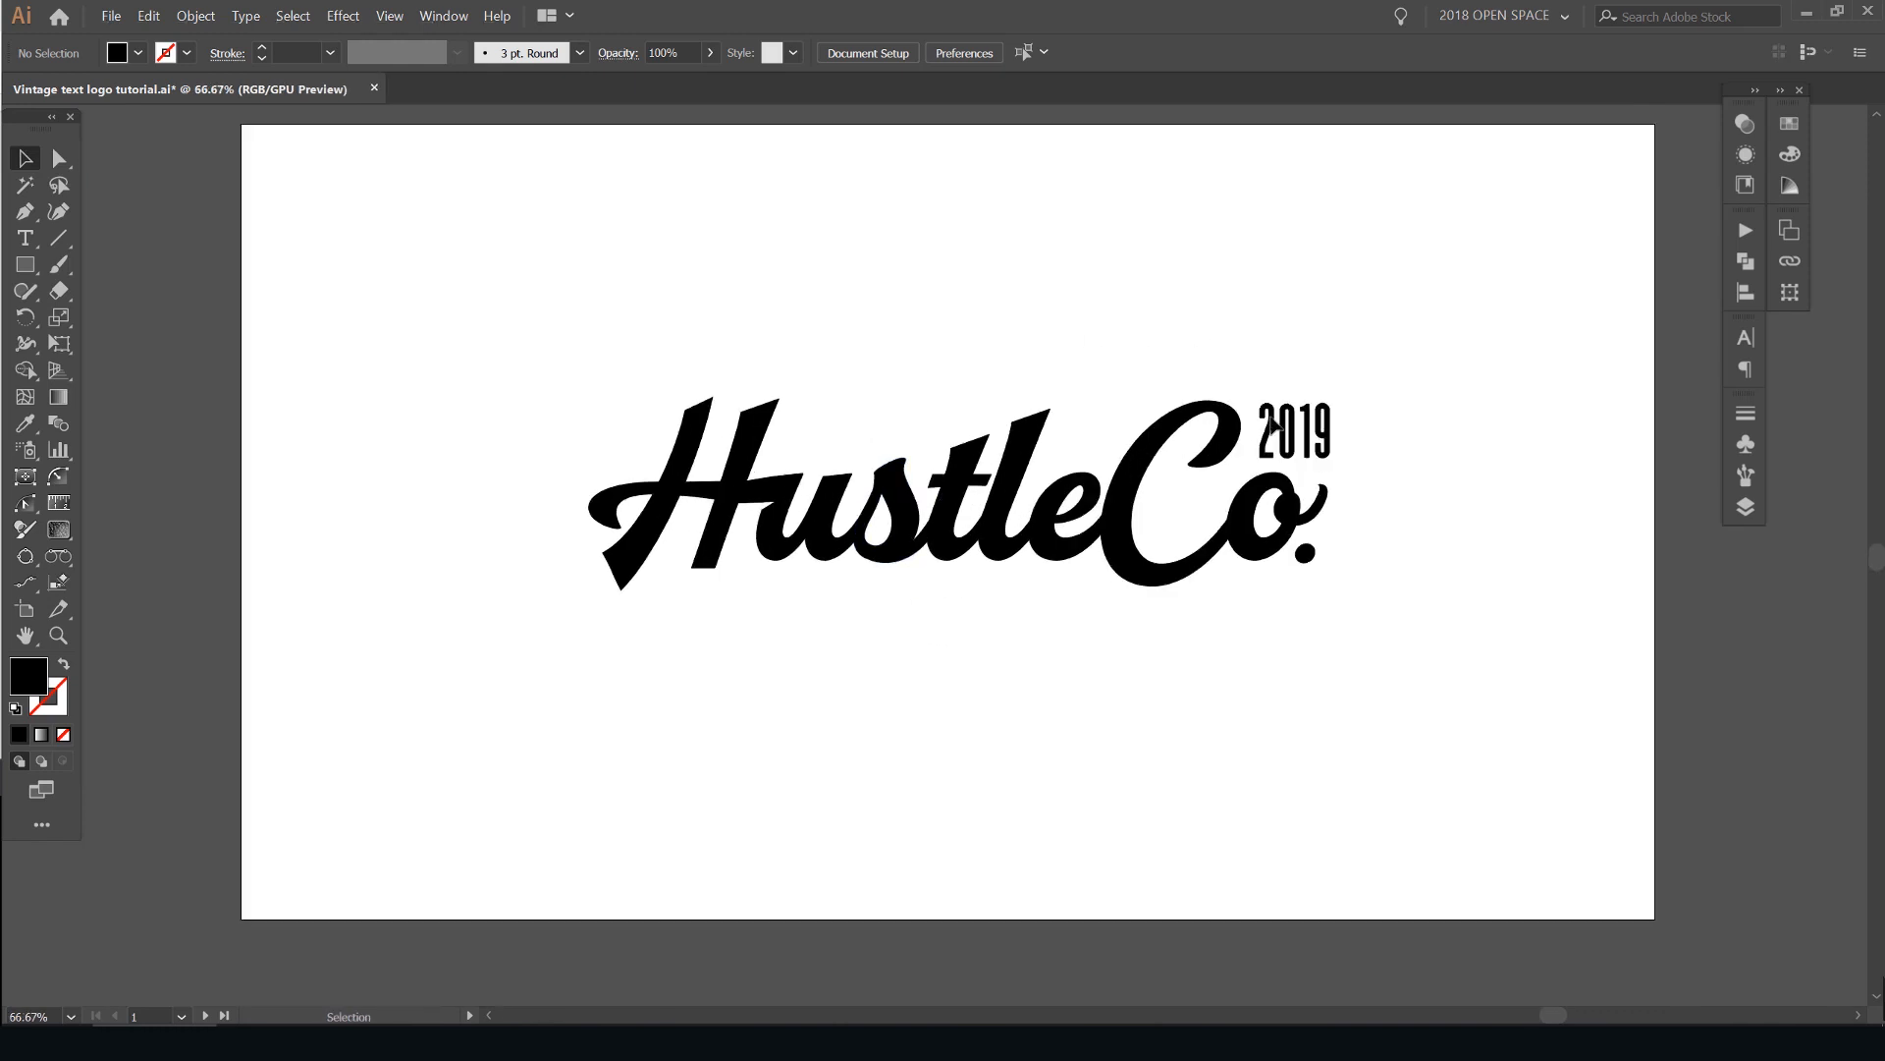
- Duplicate the "2019" text below the lettering and replace the copy's content with "VINTAGE GOODS FOR CREATIVES"
{"action": "left_click_drag", "start_coordinate": [1289, 447], "coordinate": [1109, 622]}
{"action": "double_click", "coordinate": [739, 614]}
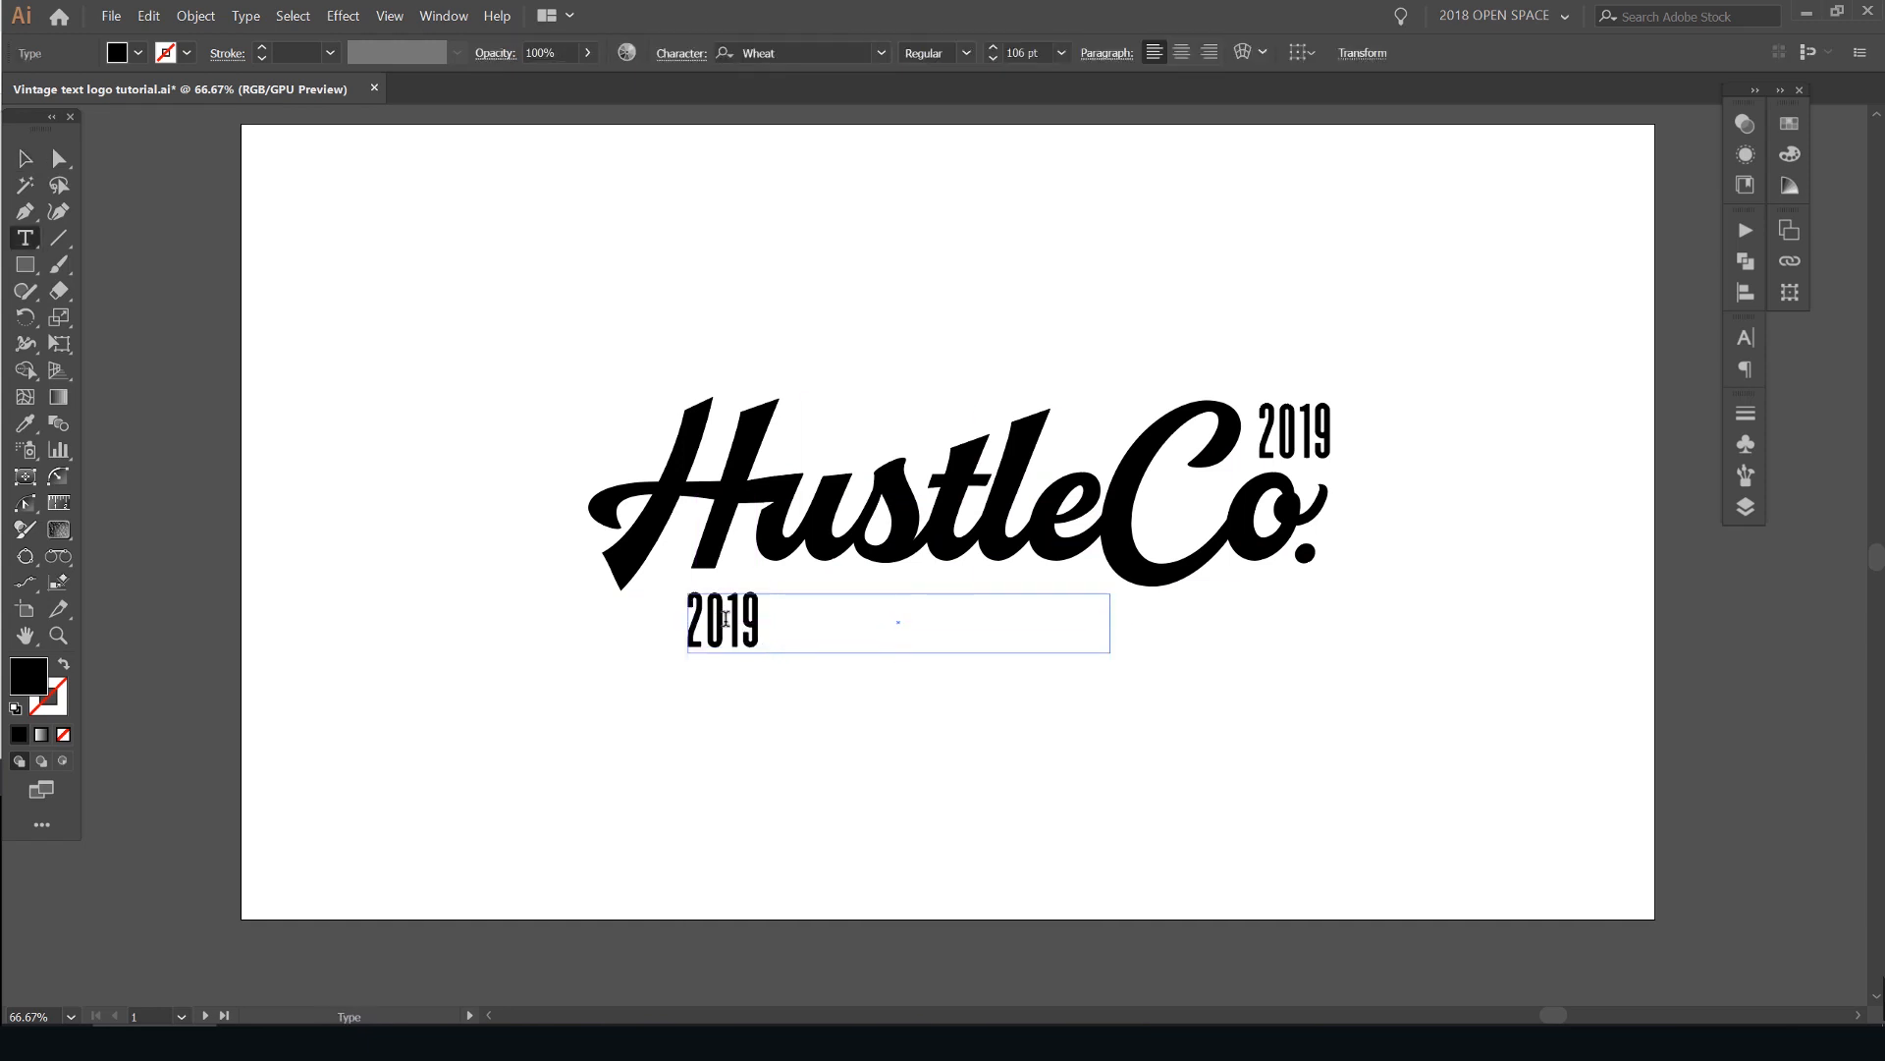
{"action": "scroll", "coordinate": [725, 619], "scroll_direction": "up", "scroll_amount": 1}
{"action": "key", "text": "Delete"}
{"action": "key", "text": "Delete"}
{"action": "key", "text": "Delete"}
{"action": "key", "text": "BackSpace"}
{"action": "type", "text": "VIONT"}
{"action": "key", "text": "BackSpace"}
{"action": "key", "text": "BackSpace"}
{"action": "key", "text": "BackSpace"}
{"action": "type", "text": "NTAGE GOOD "}
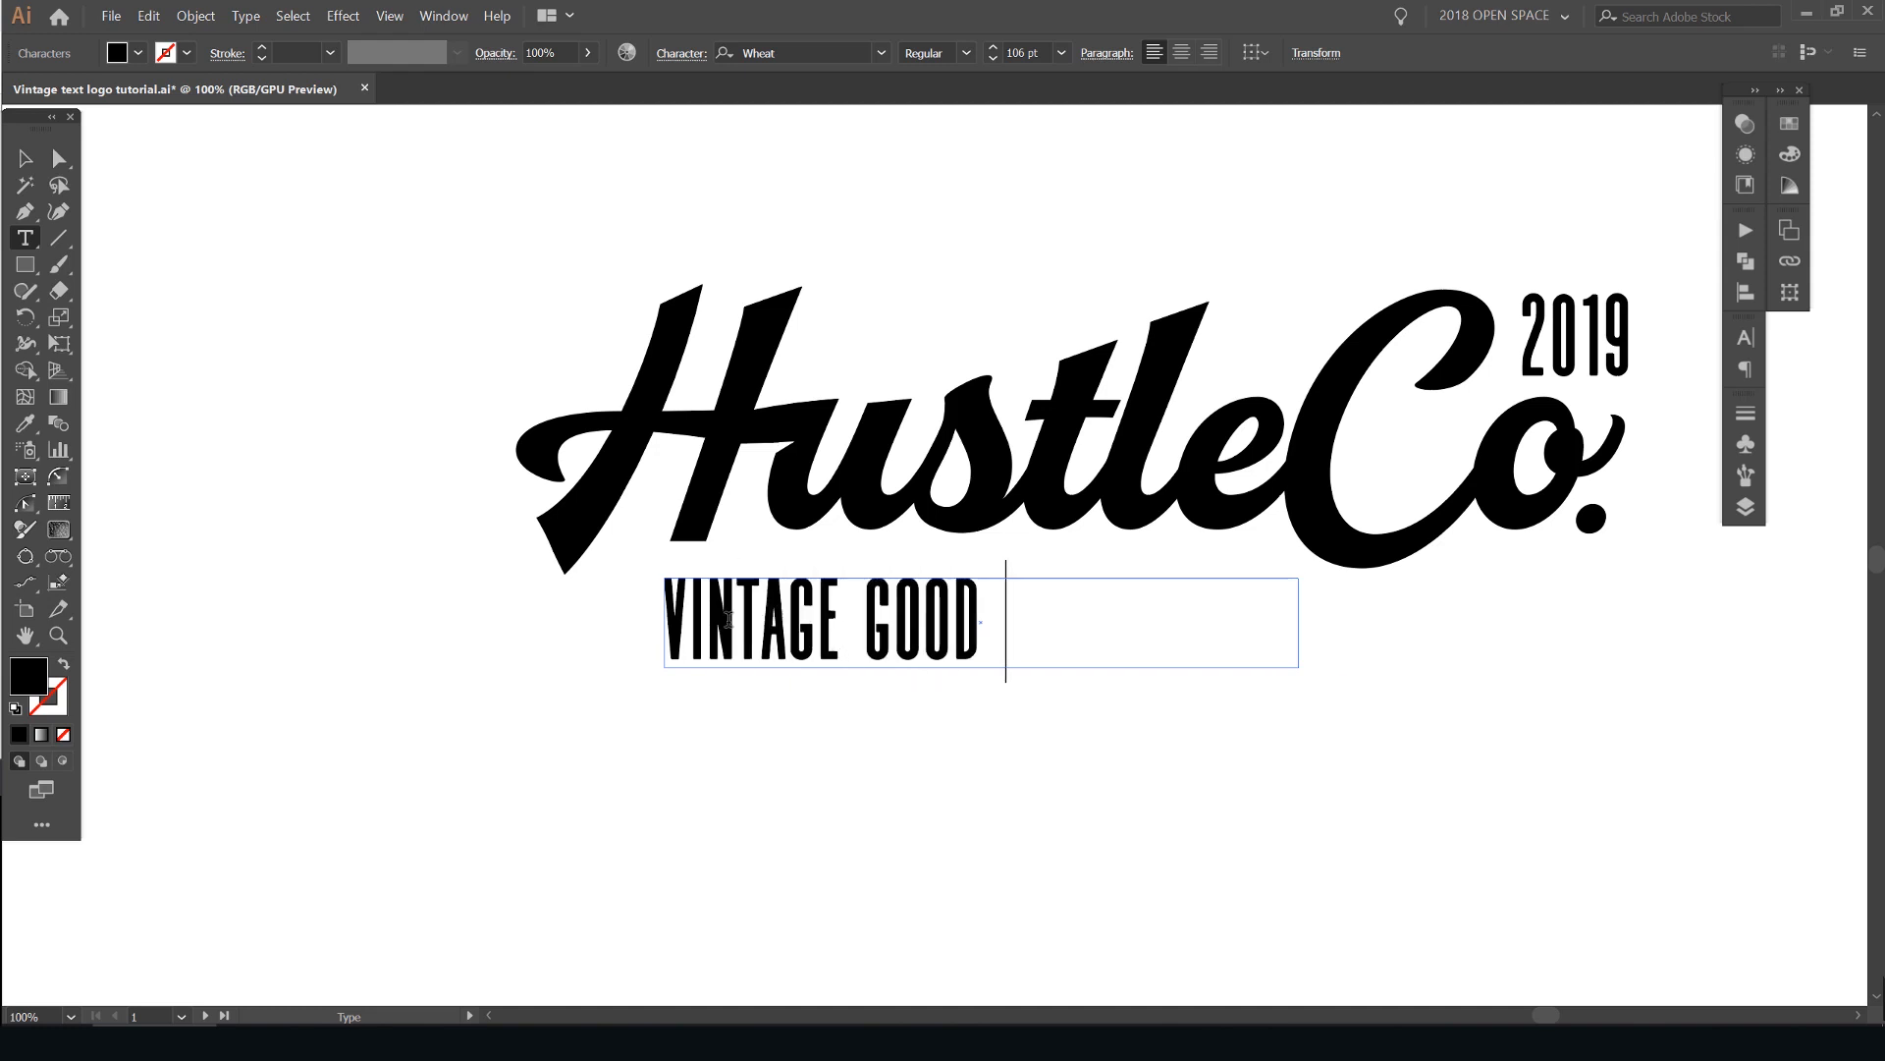
{"action": "type", "text": "S FOR CREATI"}
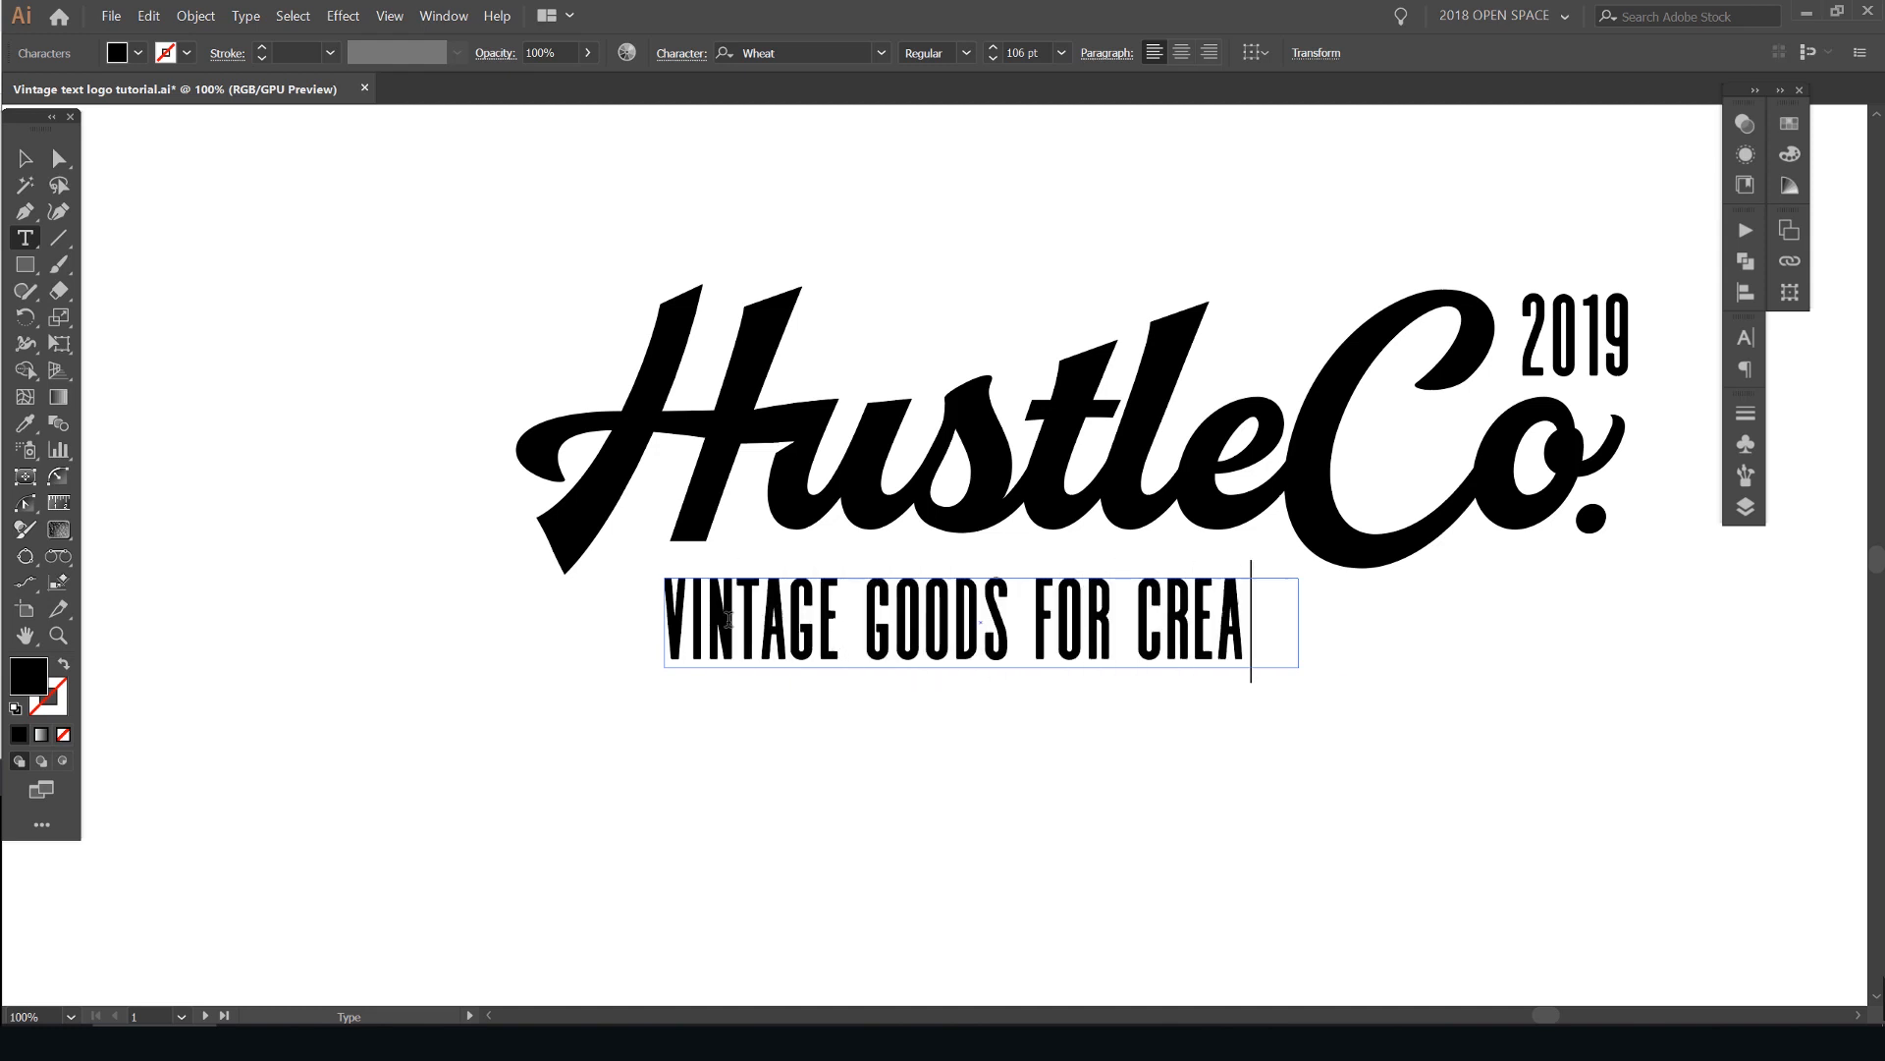
- Widen the tagline's frame onto one line and position it close beneath the lettering, between the H's foot and the C
{"action": "left_click_drag", "start_coordinate": [1298, 623], "coordinate": [1535, 622]}
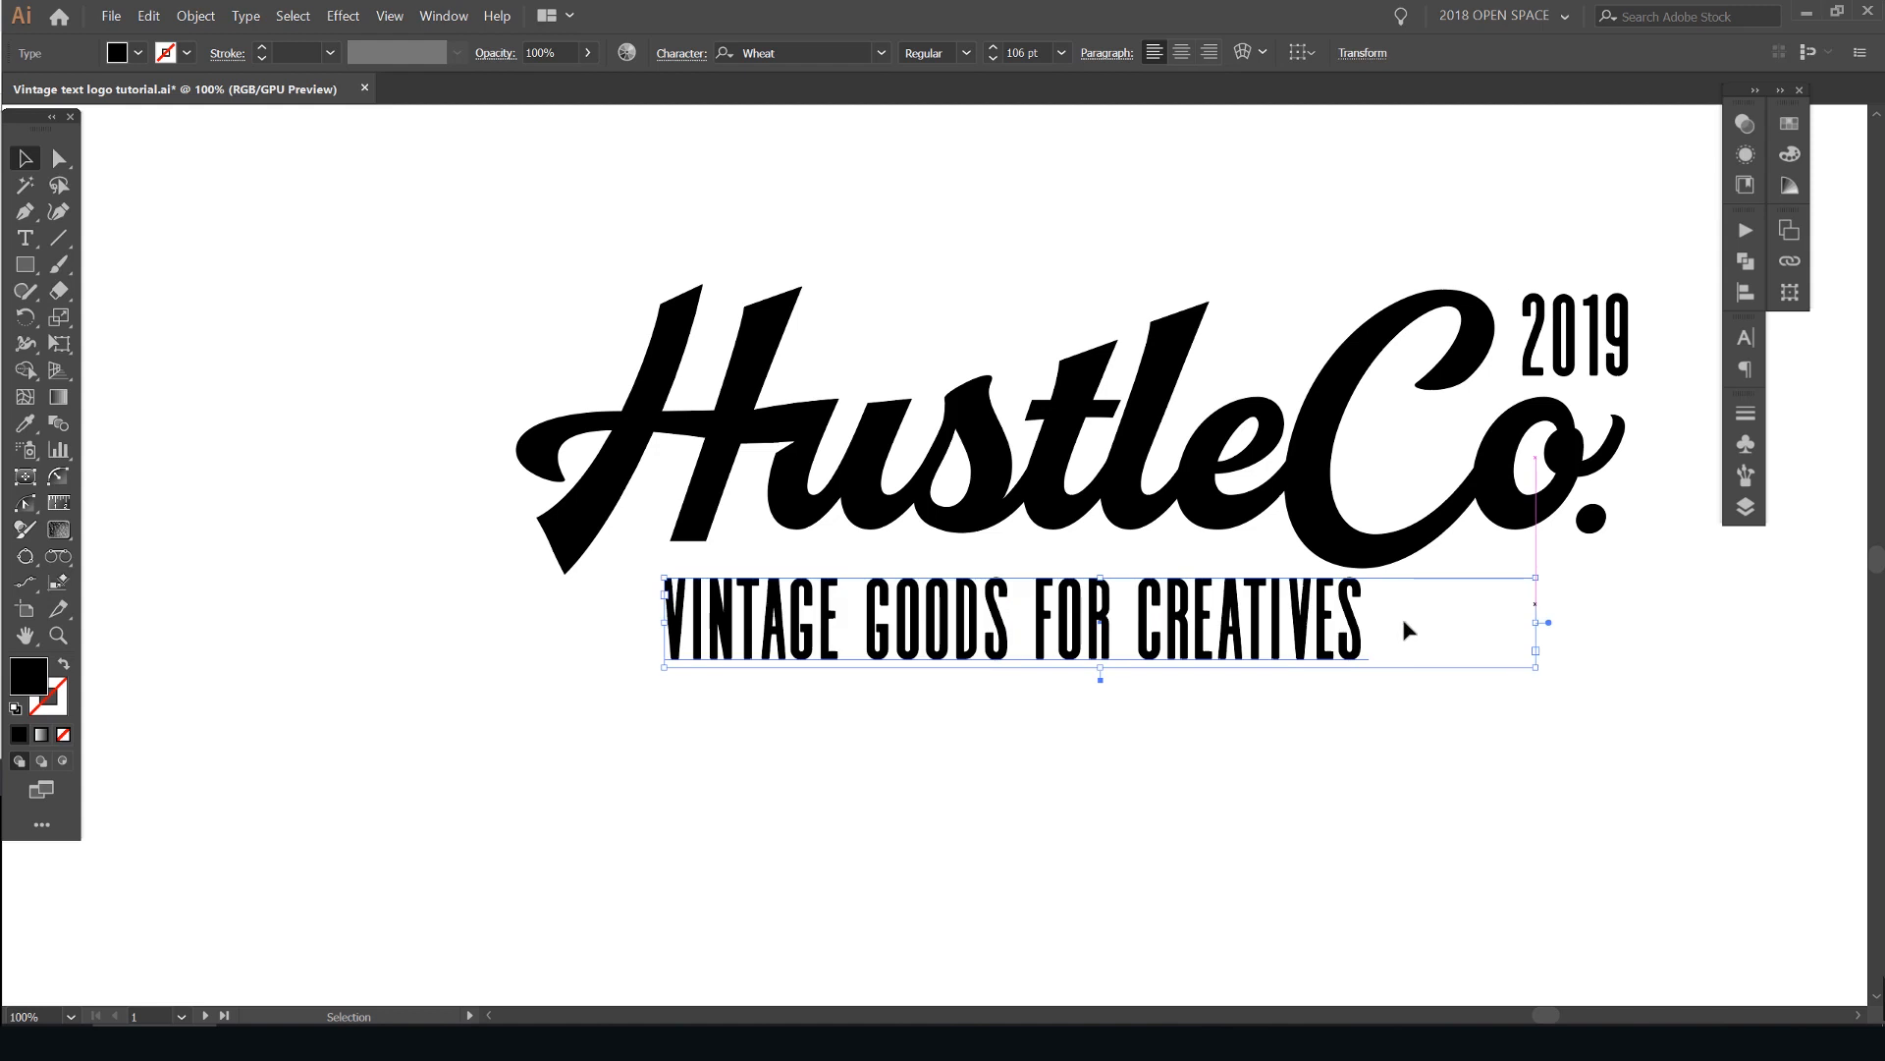
{"action": "left_click_drag", "start_coordinate": [1184, 624], "coordinate": [1073, 607]}
{"action": "left_click_drag", "start_coordinate": [1242, 618], "coordinate": [1291, 627]}
{"action": "left_click_drag", "start_coordinate": [1473, 613], "coordinate": [1318, 611]}
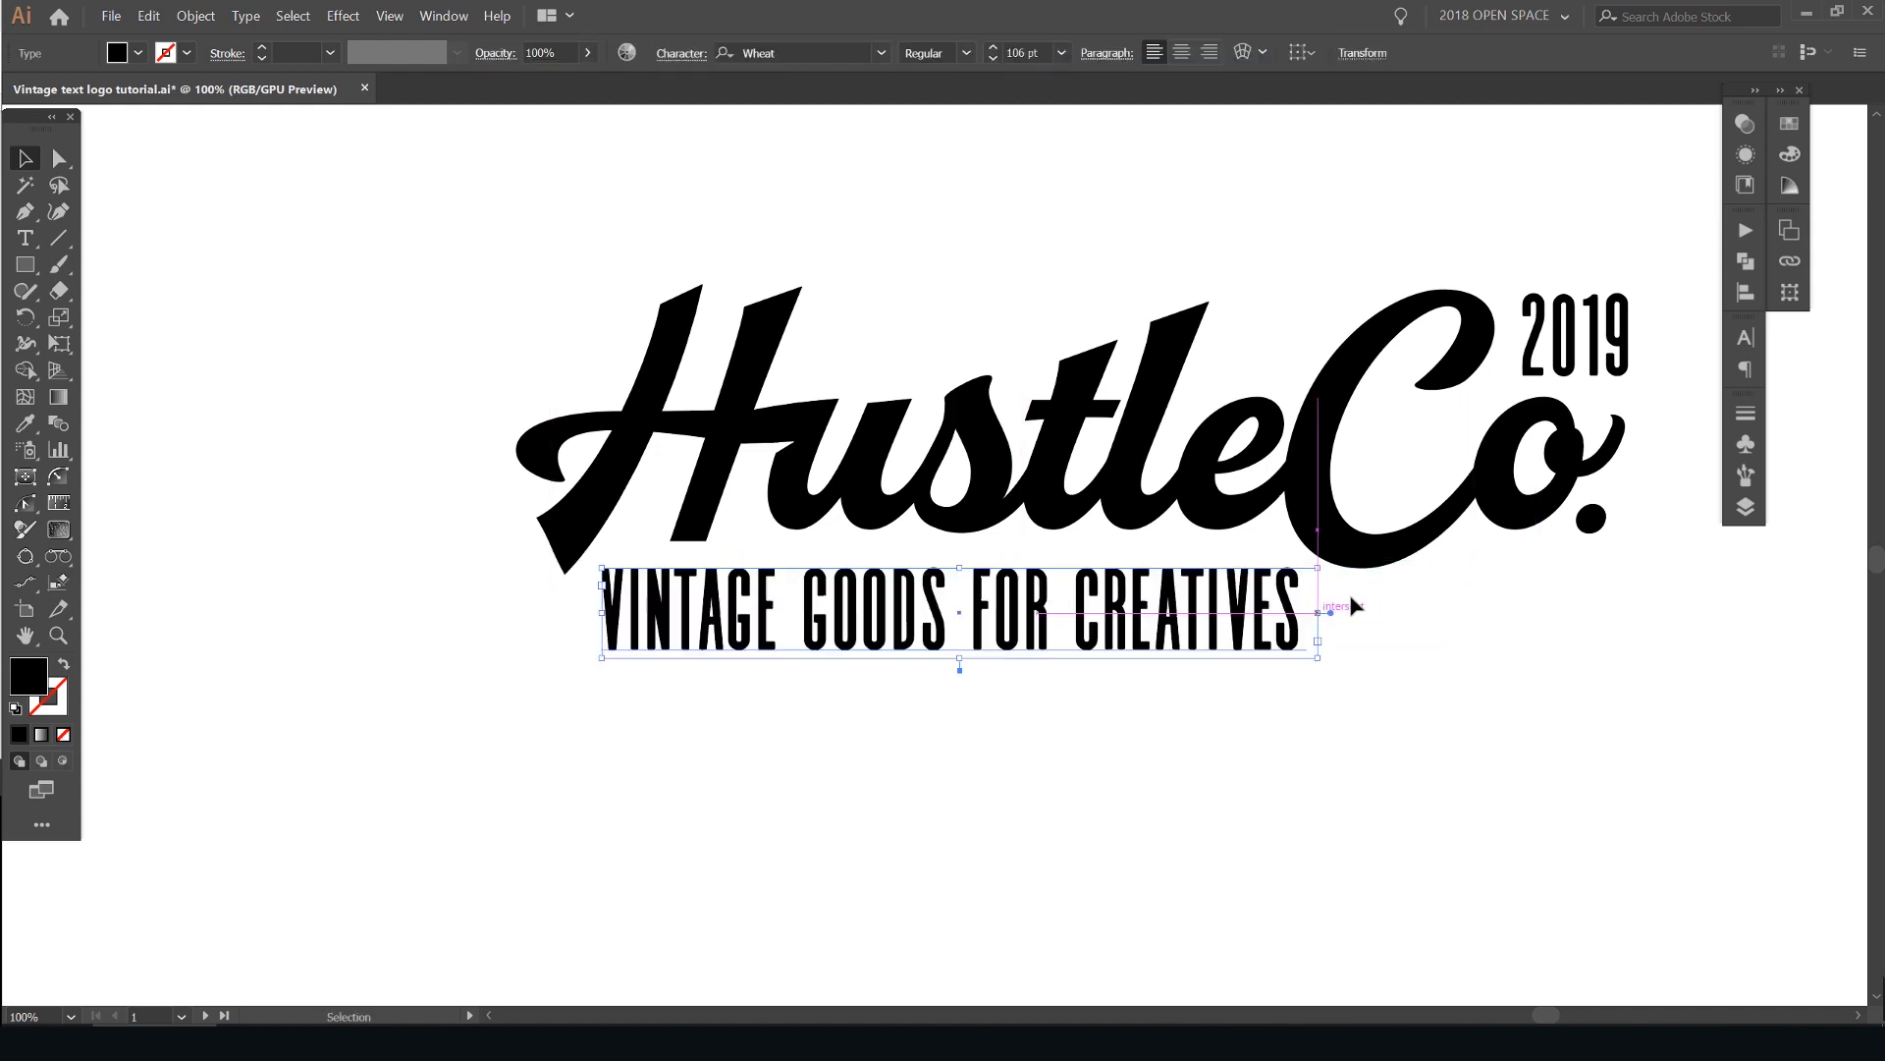
{"action": "key", "text": "Up"}
{"action": "key", "text": "Up"}
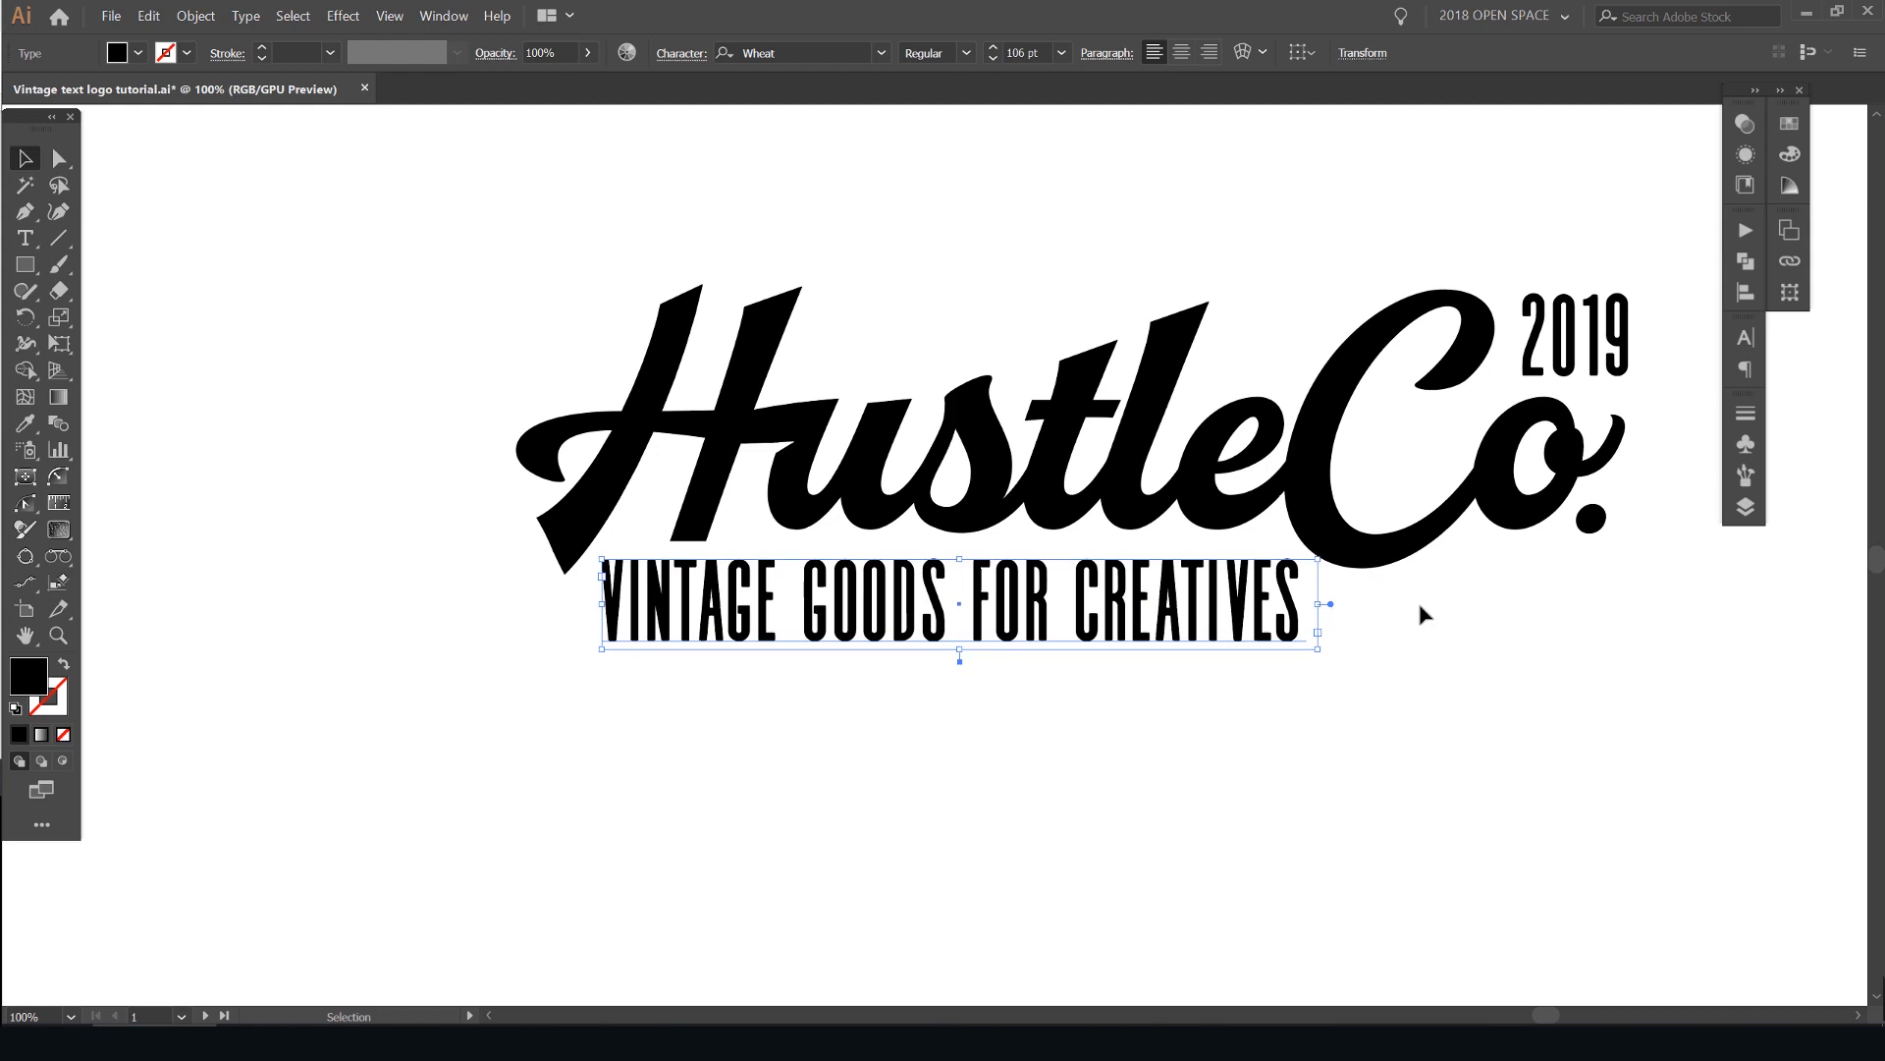
- Reduce the tagline to 96 pt and set its letter tracking to 20
{"action": "key", "text": "ctrl+alt+shift+comma"}
{"action": "key", "text": "alt+Right"}
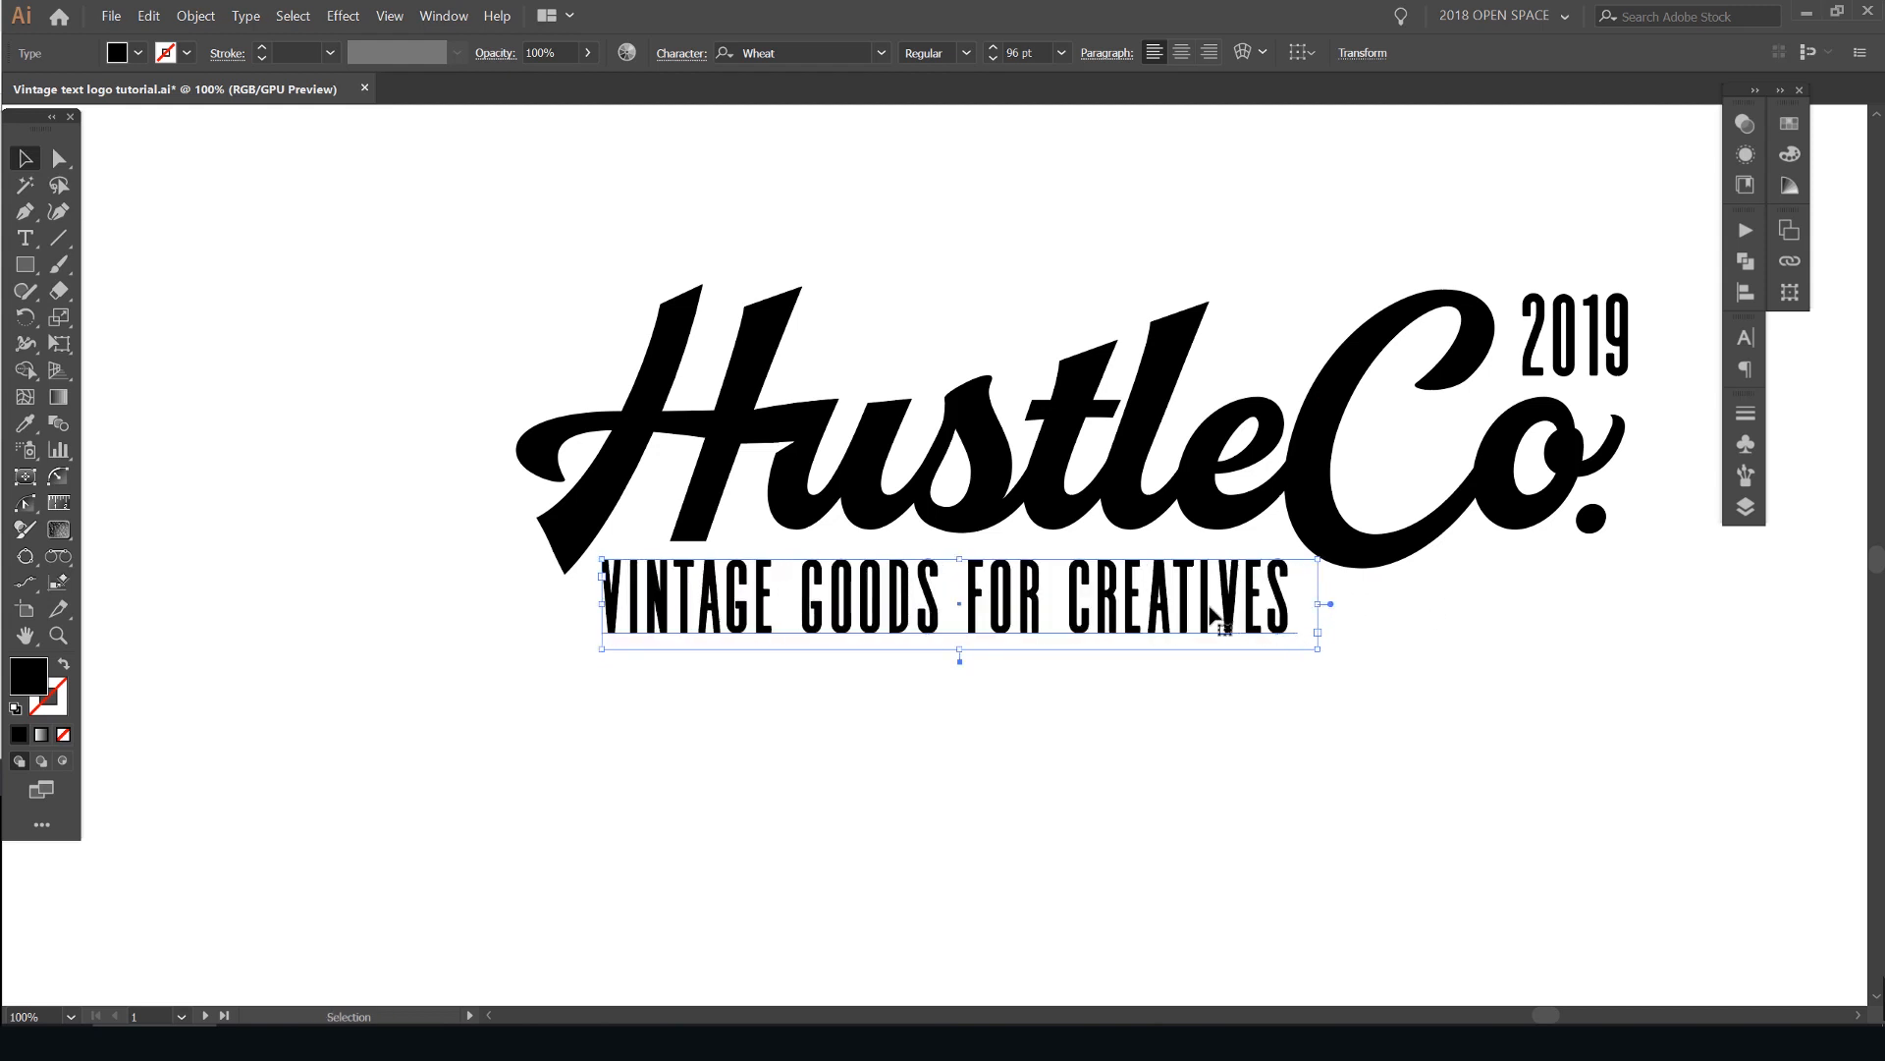
{"action": "left_click", "coordinate": [1221, 191]}
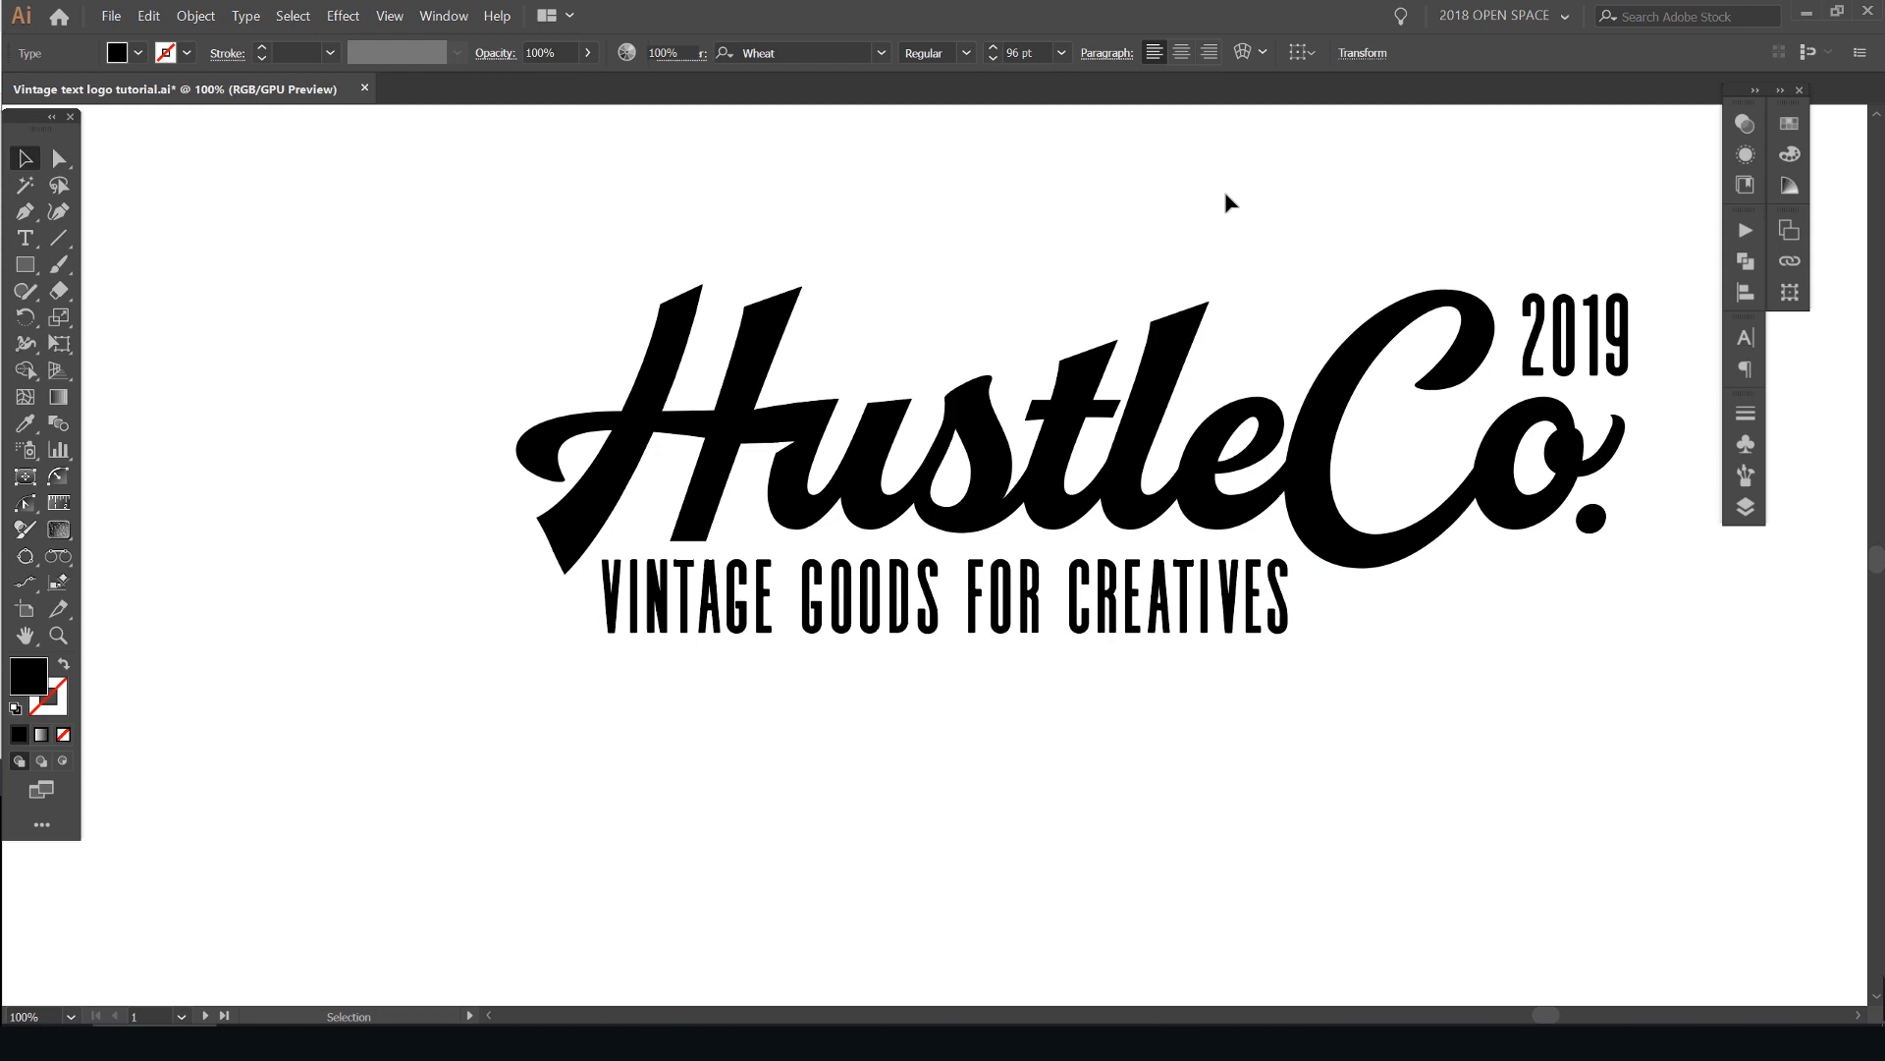
- Review the tagline against the lettering and check its size, leading and tracking values
{"action": "scroll", "coordinate": [1230, 196], "scroll_direction": "down", "scroll_amount": 1}
{"action": "left_click_drag", "start_coordinate": [1268, 205], "coordinate": [1165, 282]}
{"action": "scroll", "coordinate": [1067, 507], "scroll_direction": "up", "scroll_amount": 2}
{"action": "left_click", "coordinate": [1074, 550]}
{"action": "left_click", "coordinate": [1745, 338]}
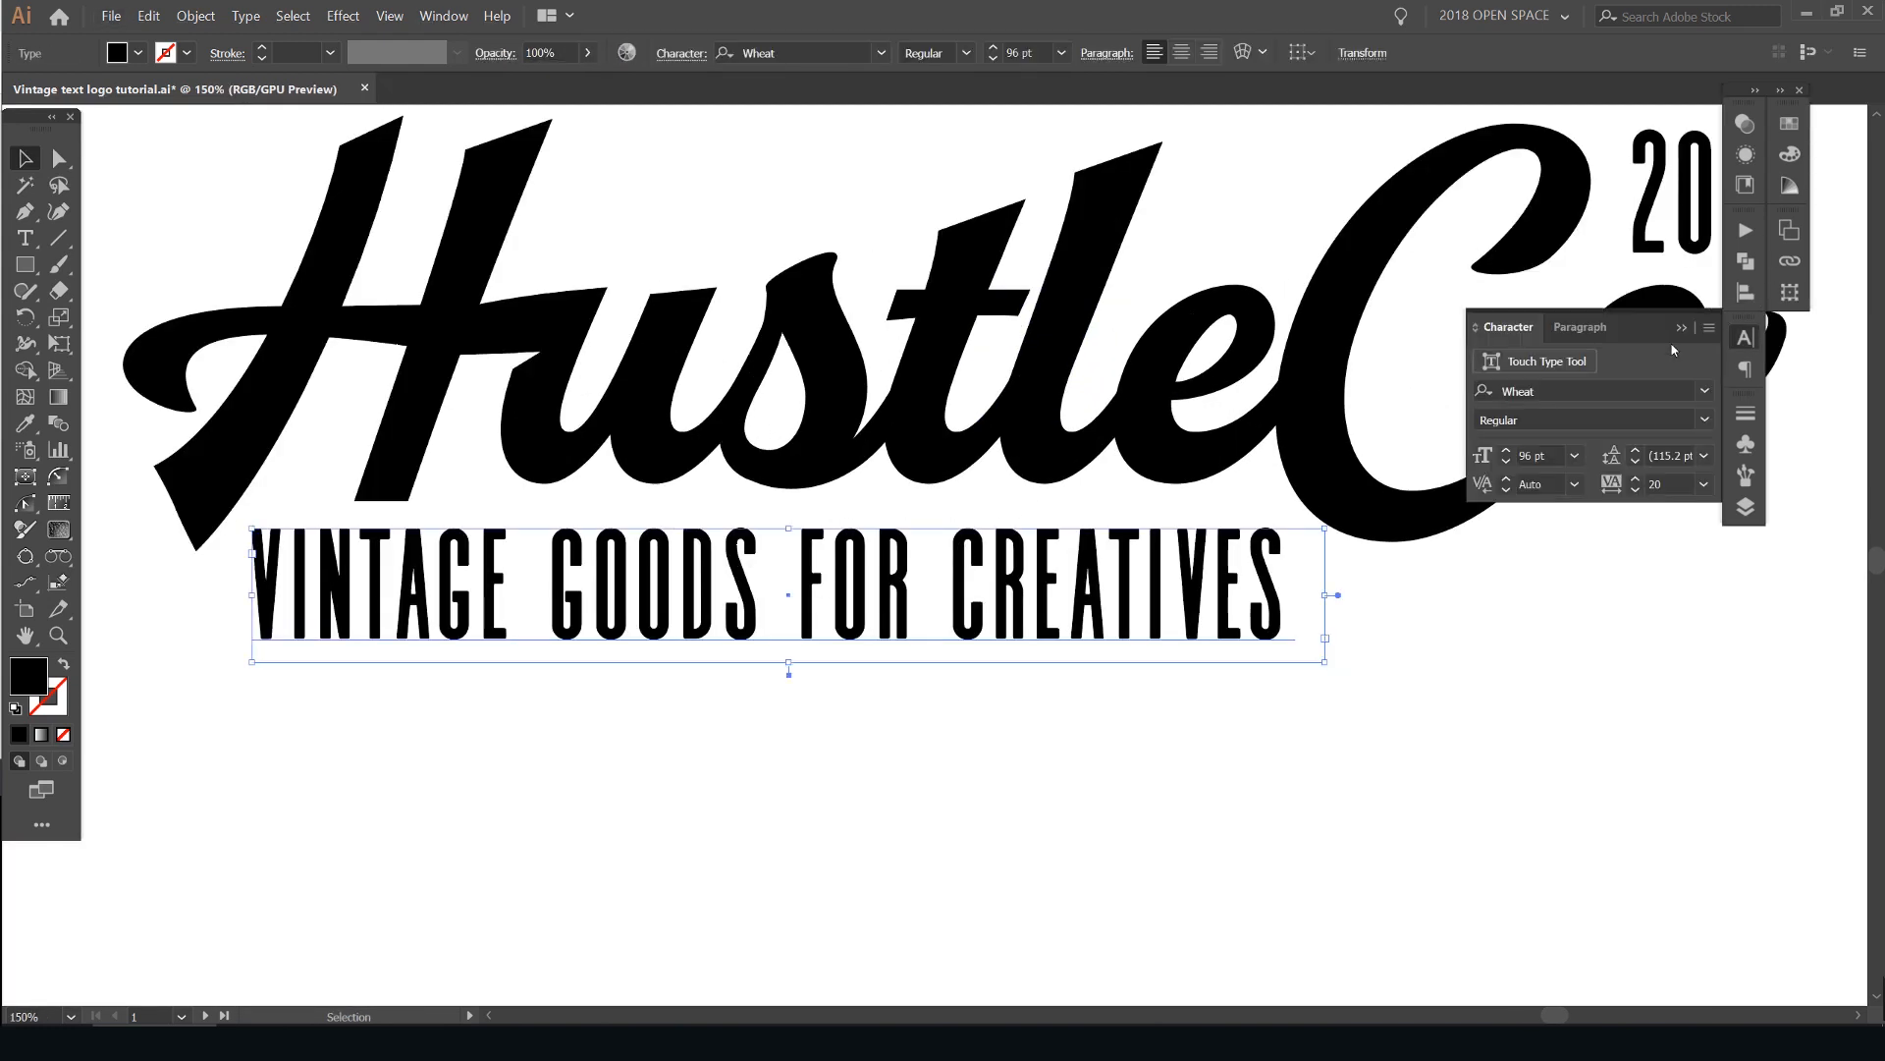
{"action": "left_click", "coordinate": [1655, 454]}
{"action": "left_click", "coordinate": [1522, 454]}
{"action": "left_click", "coordinate": [1309, 650]}
{"action": "scroll", "coordinate": [1307, 649], "scroll_direction": "down", "scroll_amount": 2}
{"action": "scroll", "coordinate": [1148, 607], "scroll_direction": "up", "scroll_amount": 2}
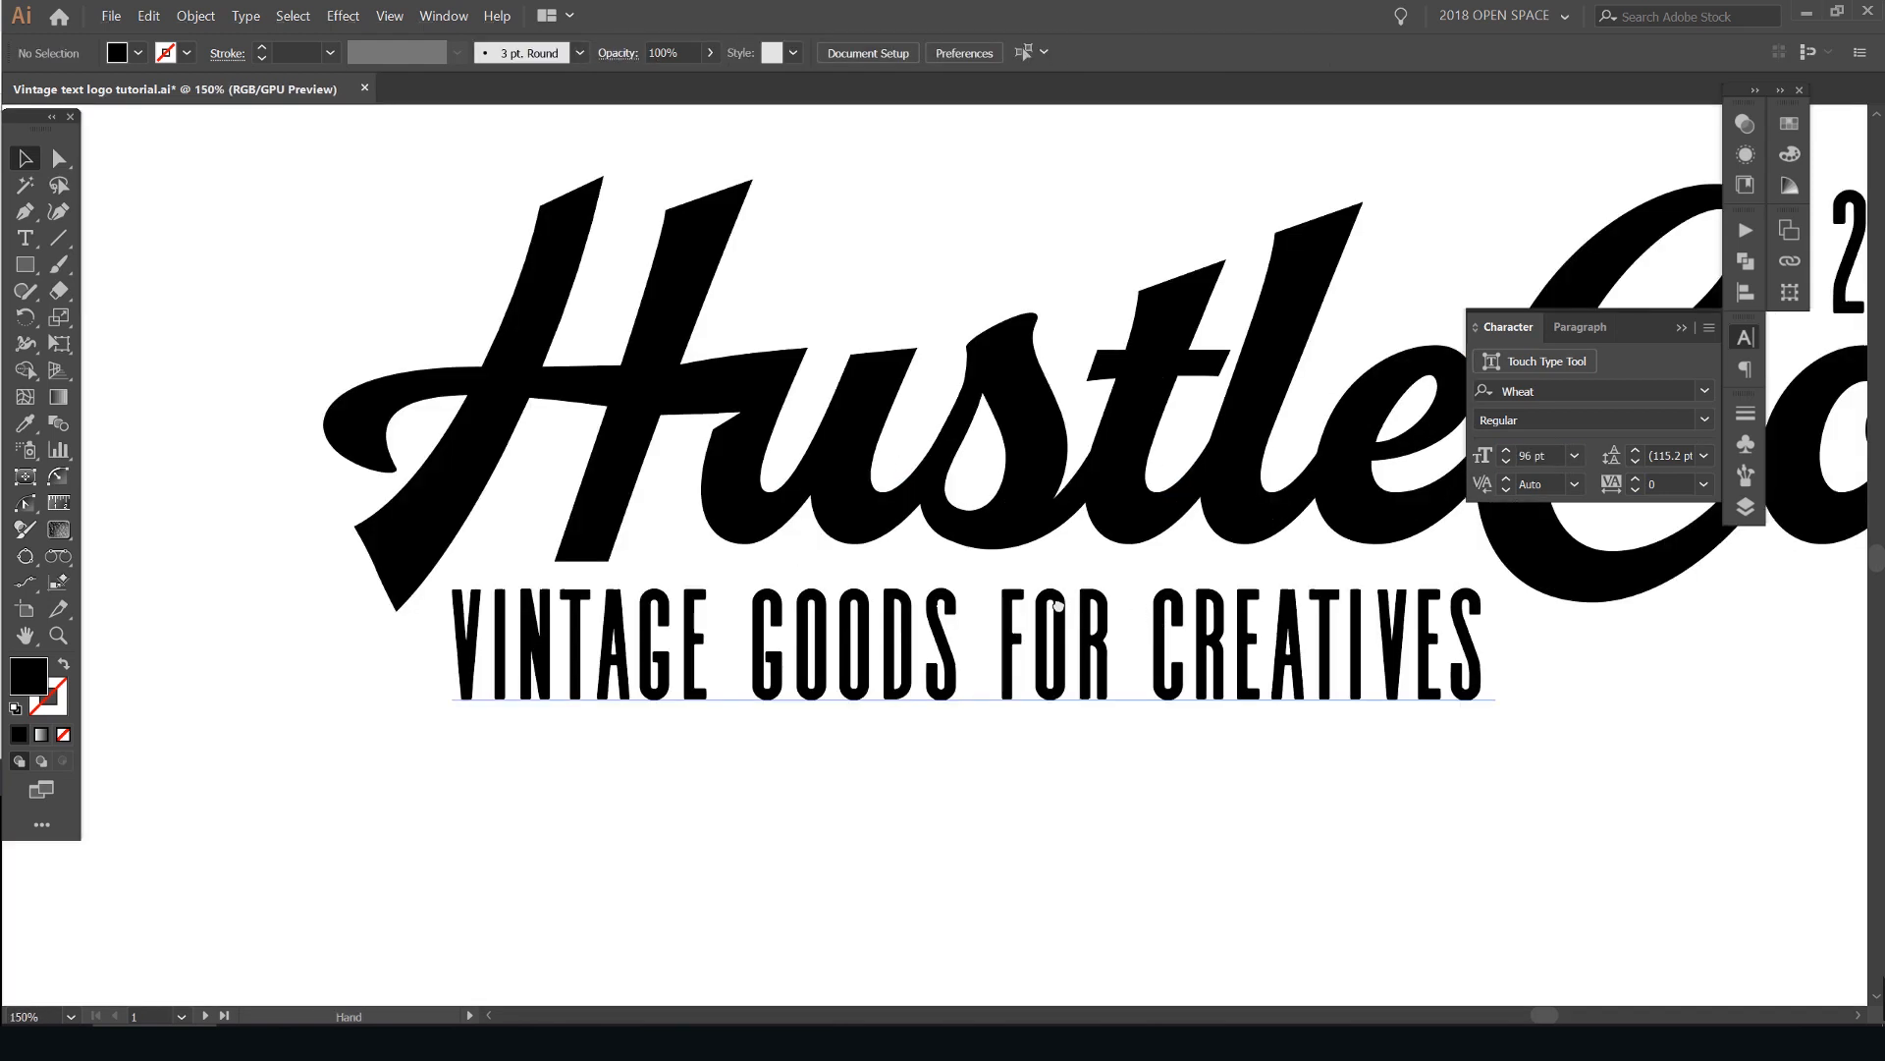
- Draw a gold-filled rectangle about 652 by 84 px over the tagline area
{"action": "left_click_drag", "start_coordinate": [1149, 609], "coordinate": [1091, 585]}
{"action": "key", "text": "m"}
{"action": "mouse_move", "coordinate": [355, 541]}
{"action": "left_mouse_down"}
{"action": "mouse_move", "coordinate": [1414, 658]}
{"action": "mouse_move", "coordinate": [1435, 681]}
{"action": "left_mouse_up"}
{"action": "left_click", "coordinate": [1789, 125]}
{"action": "left_click", "coordinate": [1789, 125]}
{"action": "left_click", "coordinate": [1531, 216]}
{"action": "key", "text": "v"}
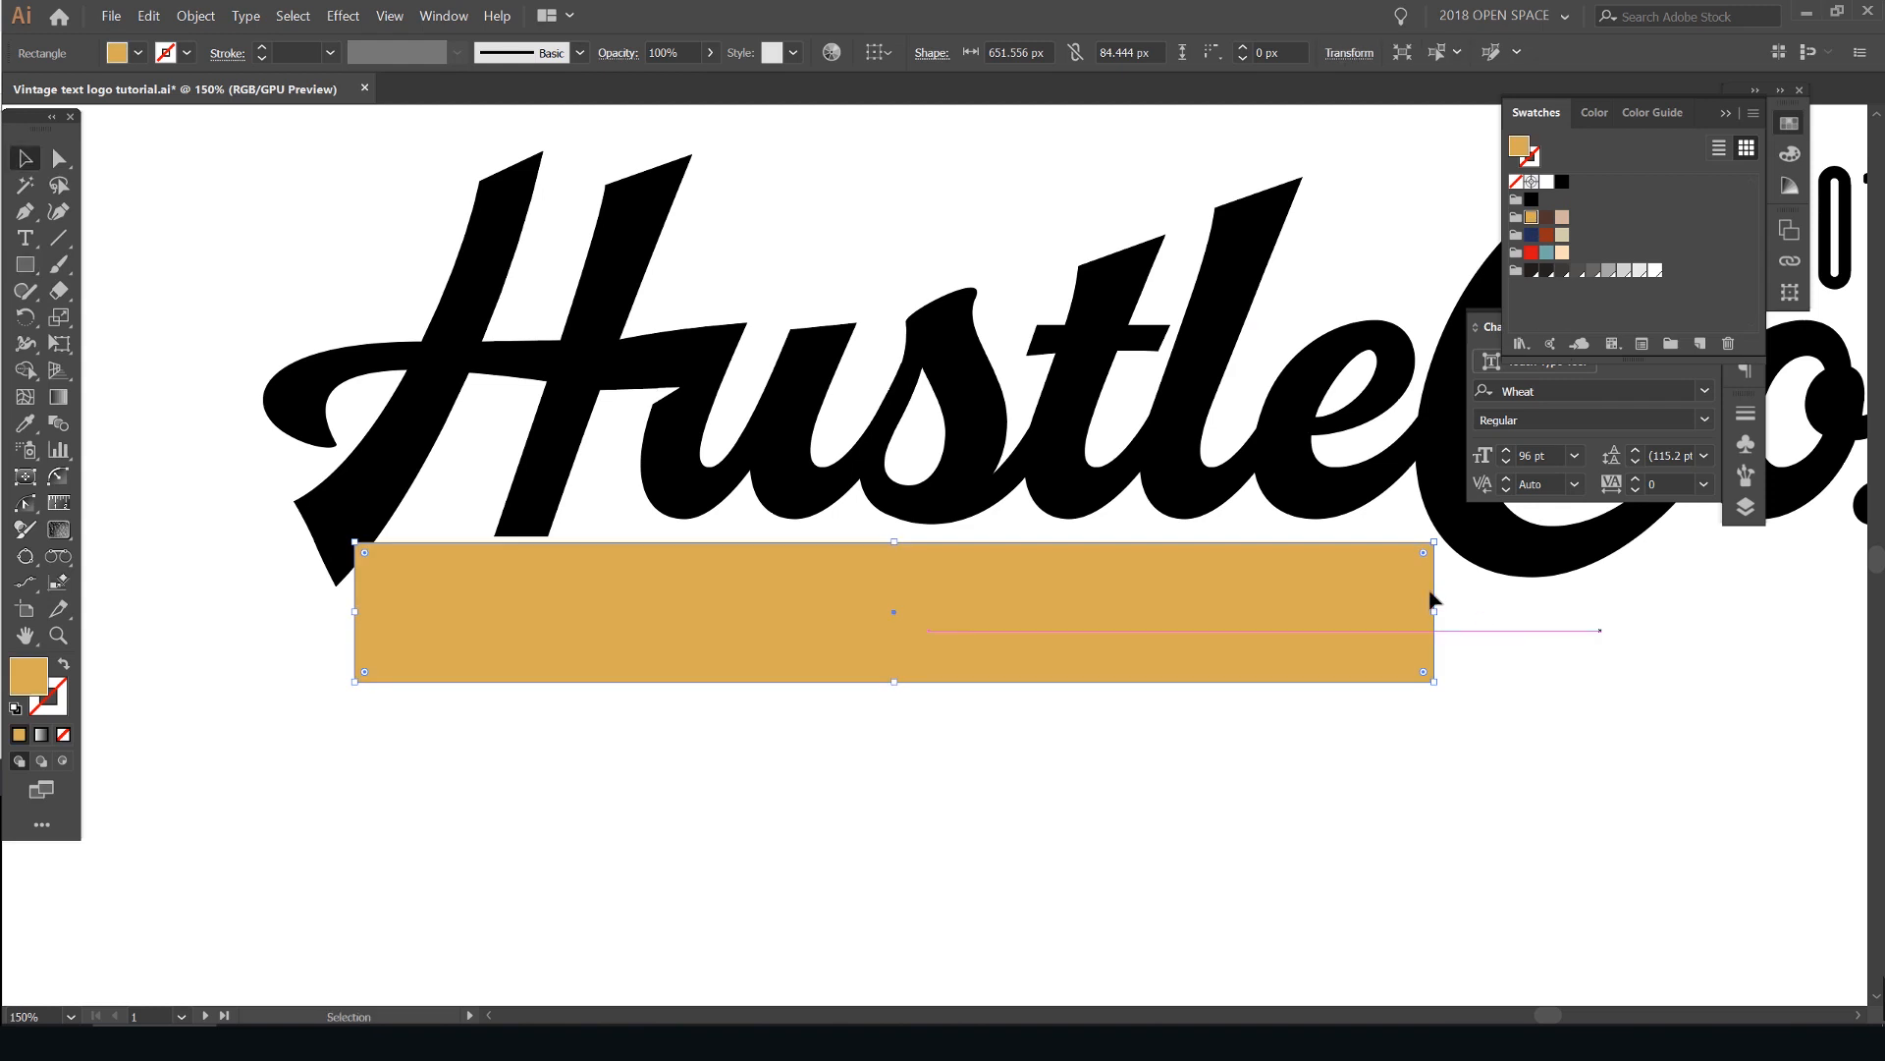
{"action": "left_click", "coordinate": [1441, 601]}
- Shift the gold rectangle, narrow it to about 604 px to judge the tagline's fit, and cut it out
{"action": "scroll", "coordinate": [1449, 518], "scroll_direction": "down", "scroll_amount": 1}
{"action": "left_click_drag", "start_coordinate": [1447, 513], "coordinate": [1300, 529]}
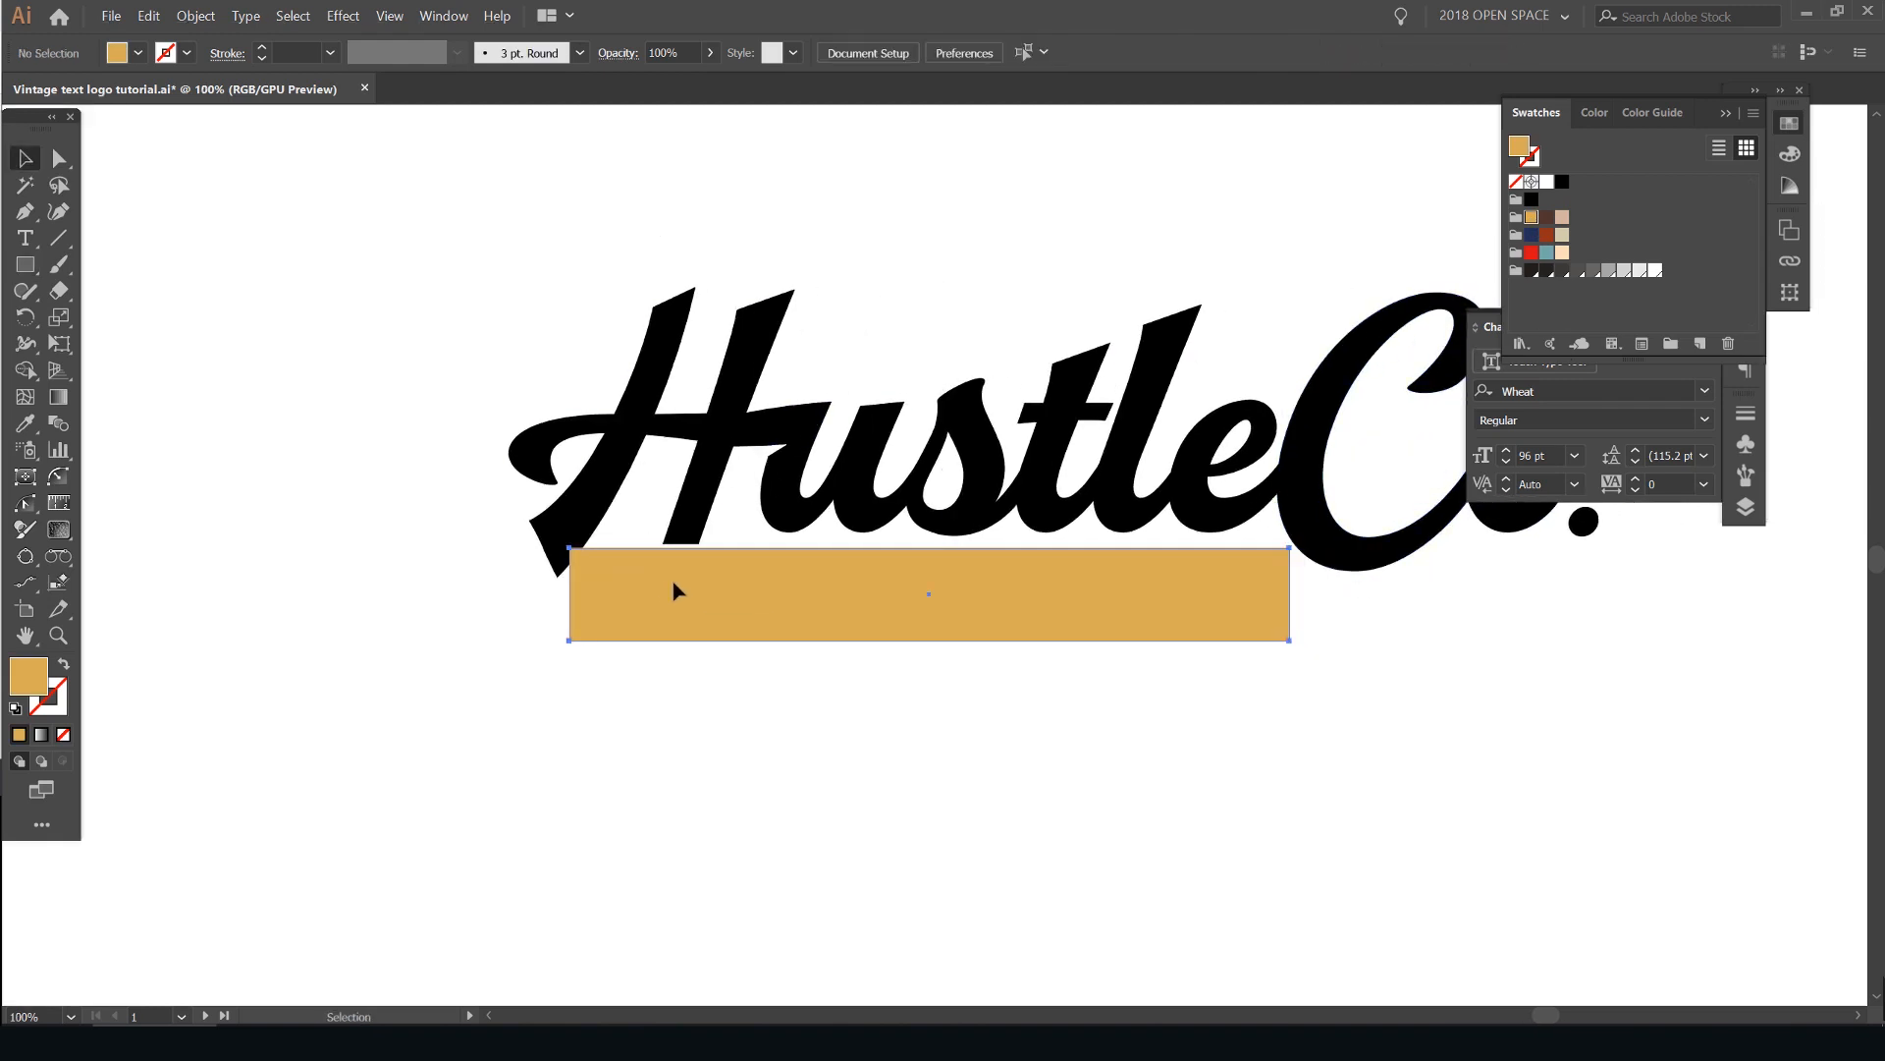
{"action": "left_click_drag", "start_coordinate": [674, 587], "coordinate": [690, 586]}
{"action": "left_click", "coordinate": [1247, 693]}
{"action": "left_click", "coordinate": [1231, 602]}
{"action": "mouse_move", "coordinate": [1305, 595]}
{"action": "left_mouse_down"}
{"action": "mouse_move", "coordinate": [1340, 605]}
{"action": "mouse_move", "coordinate": [1276, 595]}
{"action": "left_mouse_up"}
{"action": "left_click", "coordinate": [1339, 605]}
{"action": "left_click", "coordinate": [1220, 572]}
{"action": "key", "text": "ctrl+x"}
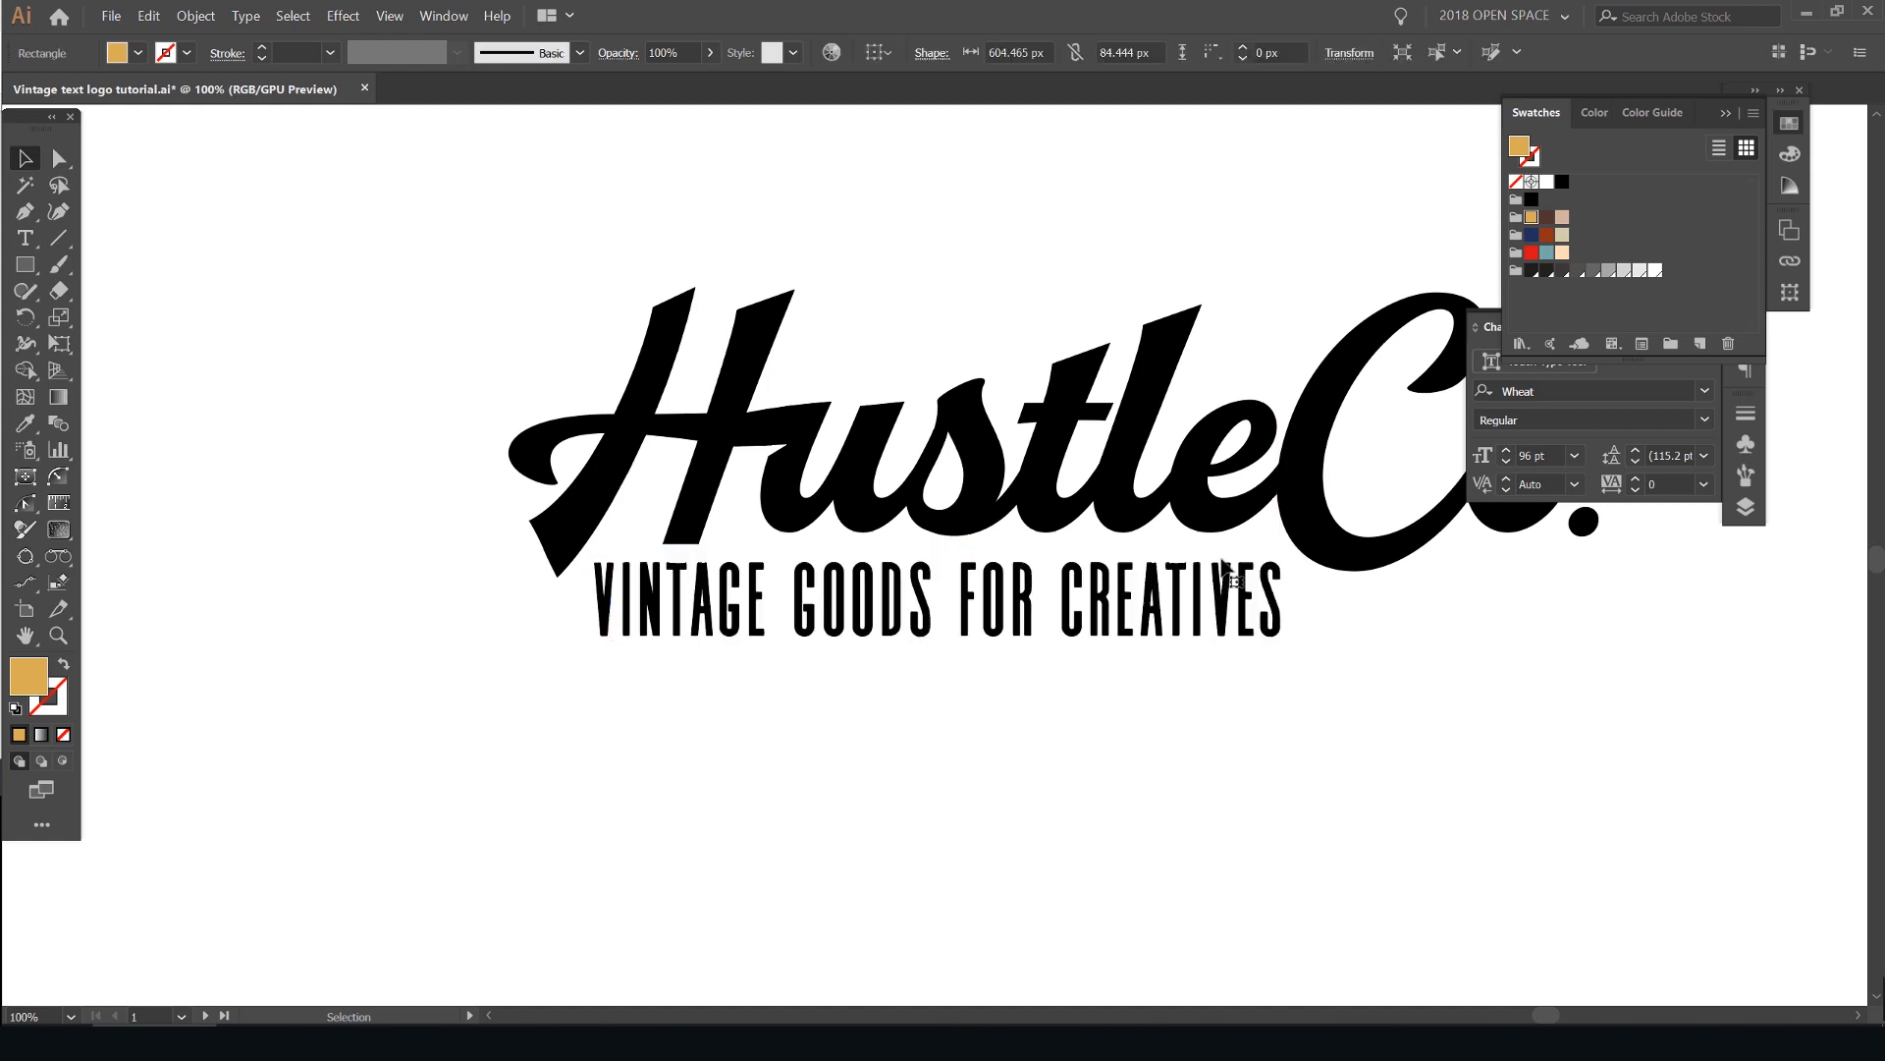
- Review the whole logo with its year and tagline on an uncluttered screen
{"action": "scroll", "coordinate": [1216, 563], "scroll_direction": "down", "scroll_amount": 2}
{"action": "left_click_drag", "start_coordinate": [1103, 578], "coordinate": [1166, 565]}
{"action": "scroll", "coordinate": [1164, 567], "scroll_direction": "up", "scroll_amount": 2}
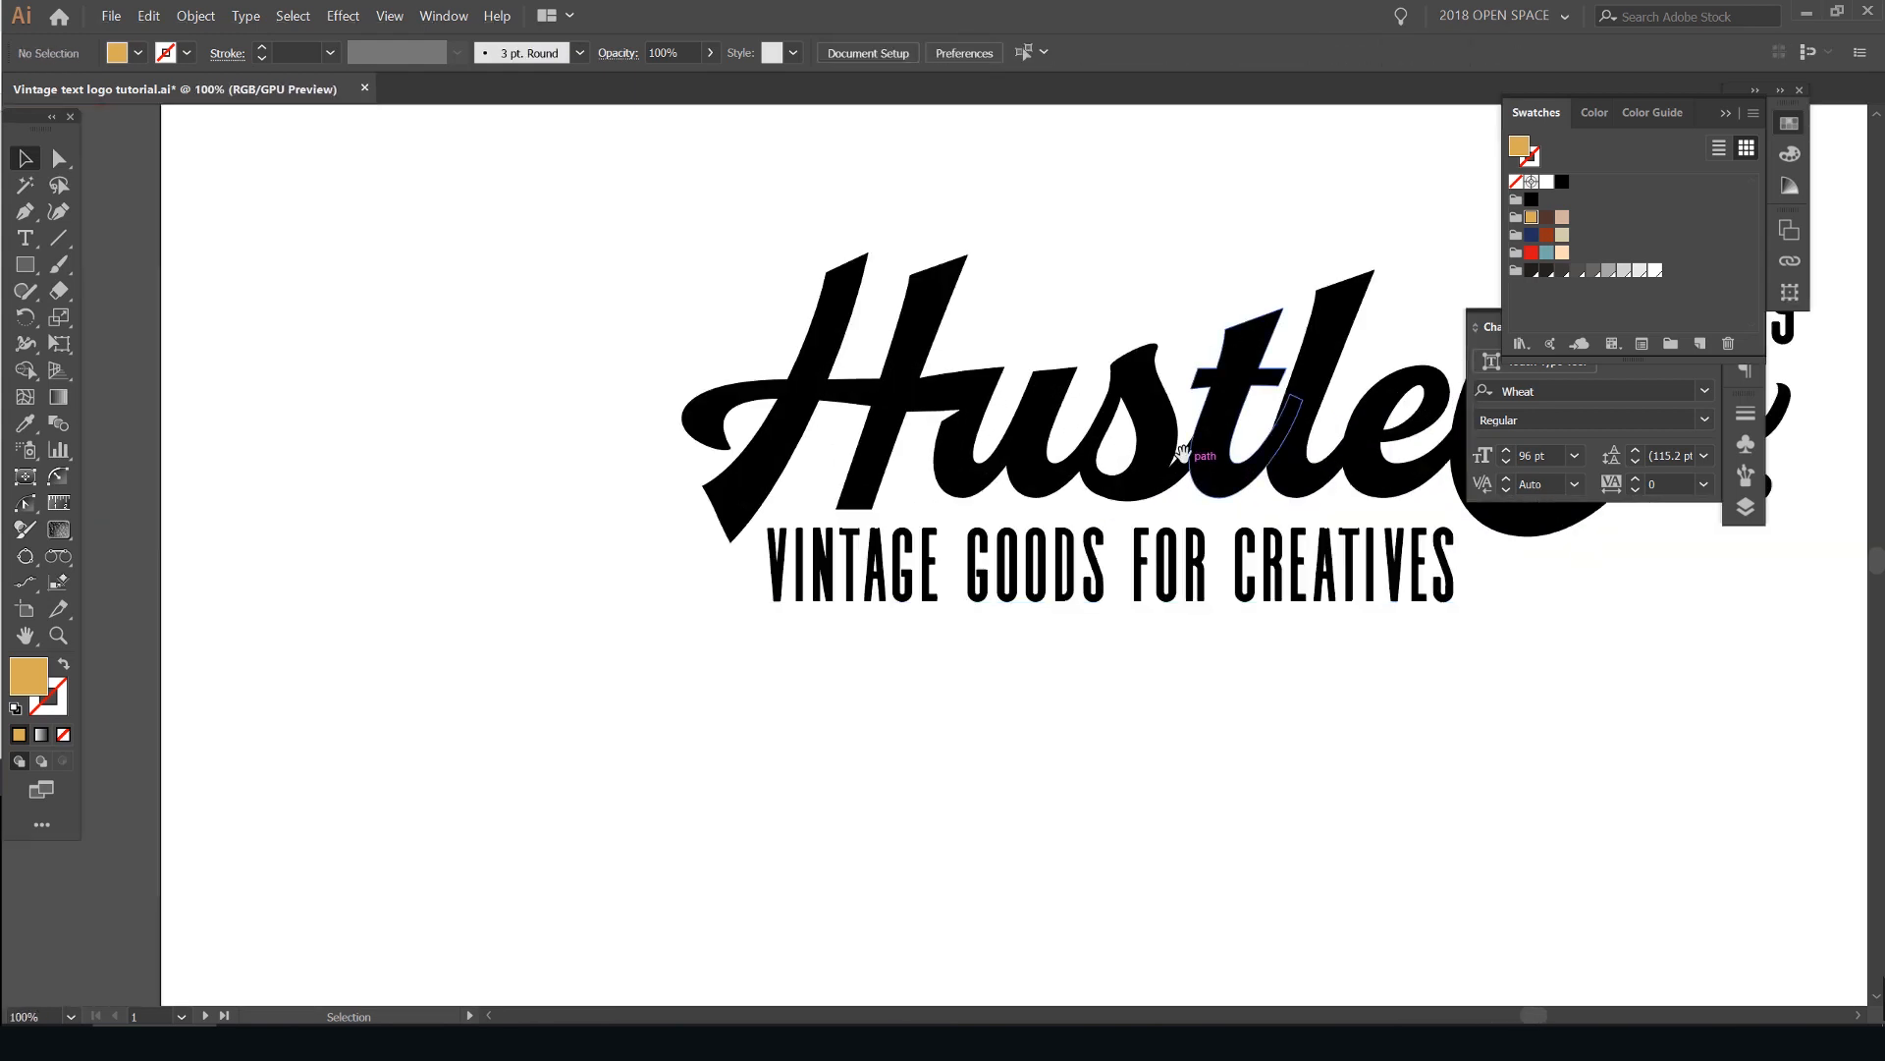
{"action": "left_click_drag", "start_coordinate": [1181, 445], "coordinate": [934, 497]}
{"action": "key", "text": "Tab"}
{"action": "left_click", "coordinate": [1021, 300]}
{"action": "scroll", "coordinate": [962, 326], "scroll_direction": "down", "scroll_amount": 2}
{"action": "left_click", "coordinate": [894, 464]}
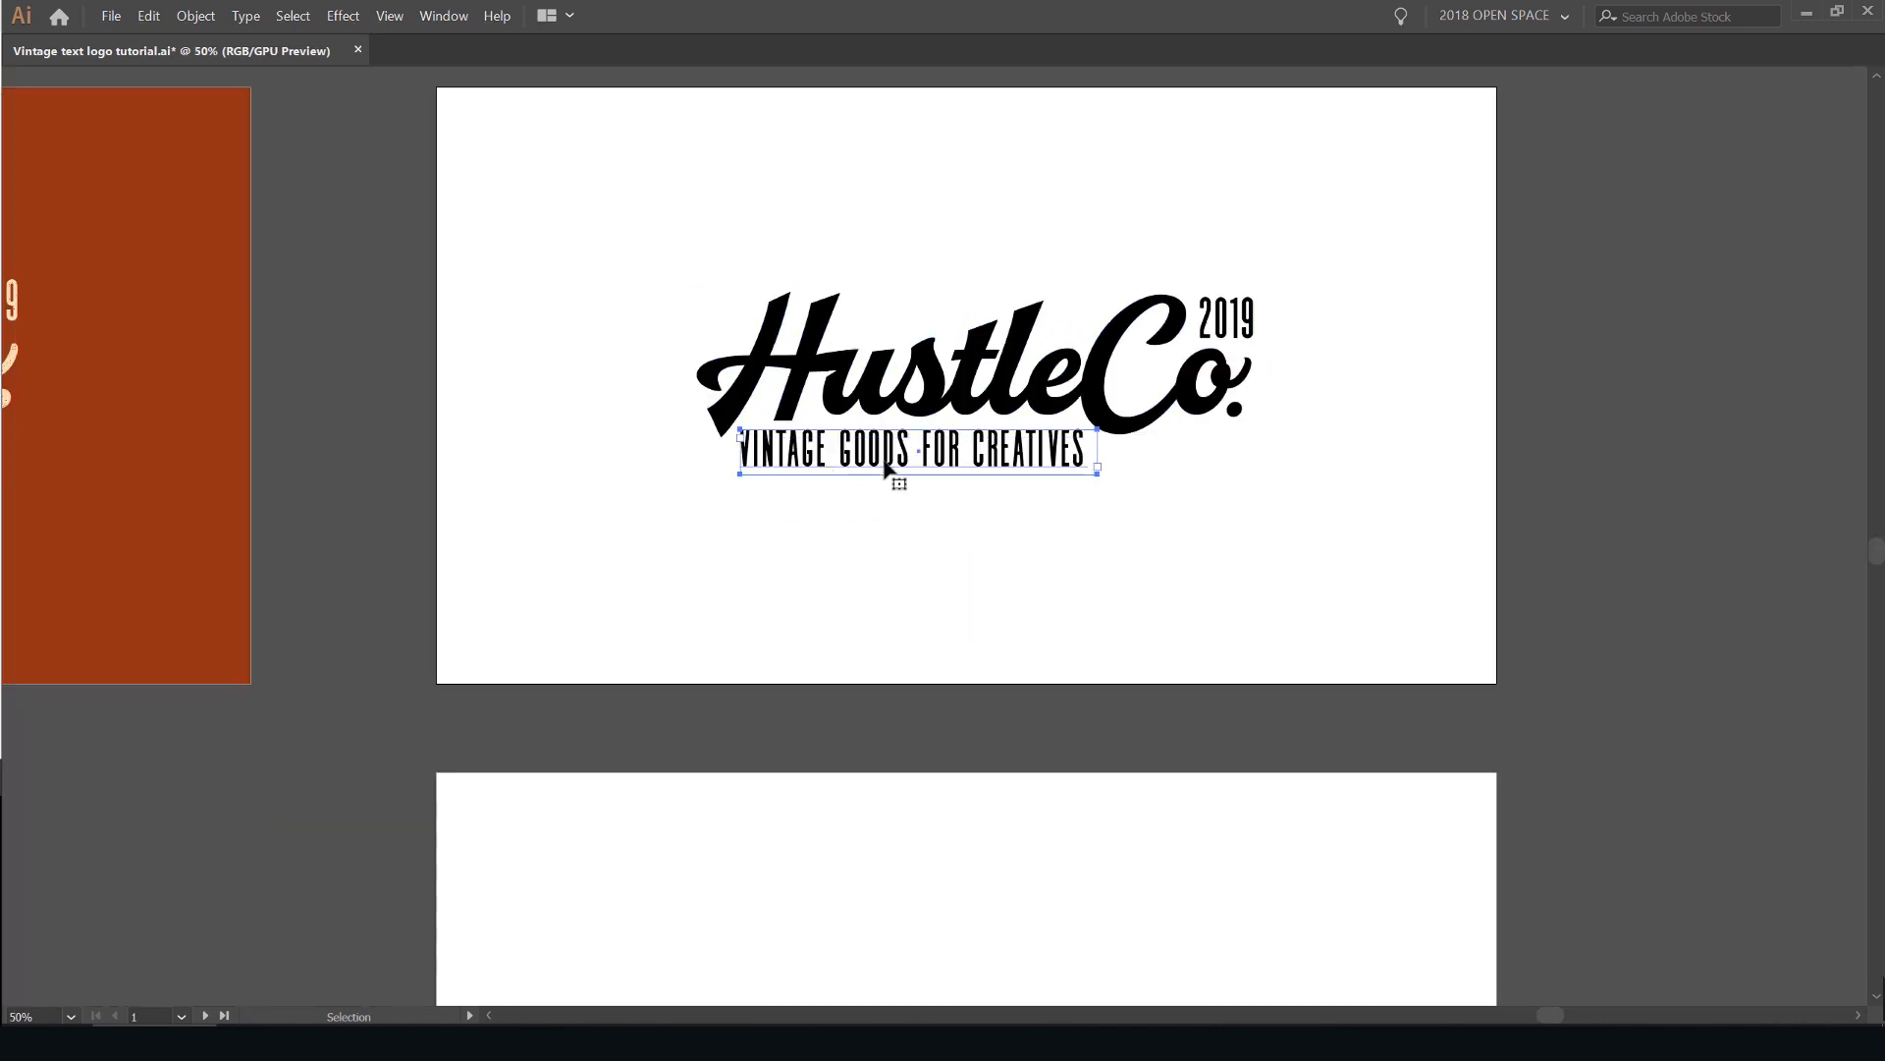
{"action": "scroll", "coordinate": [1247, 412], "scroll_direction": "up", "scroll_amount": 1}
{"action": "key", "text": "Tab"}
{"action": "left_click_drag", "start_coordinate": [1200, 250], "coordinate": [1104, 284]}
{"action": "left_click", "coordinate": [1115, 283]}
- Cover the artboard with a 1920 by 1080 px rectangle and send it behind the logo
{"action": "key", "text": "m"}
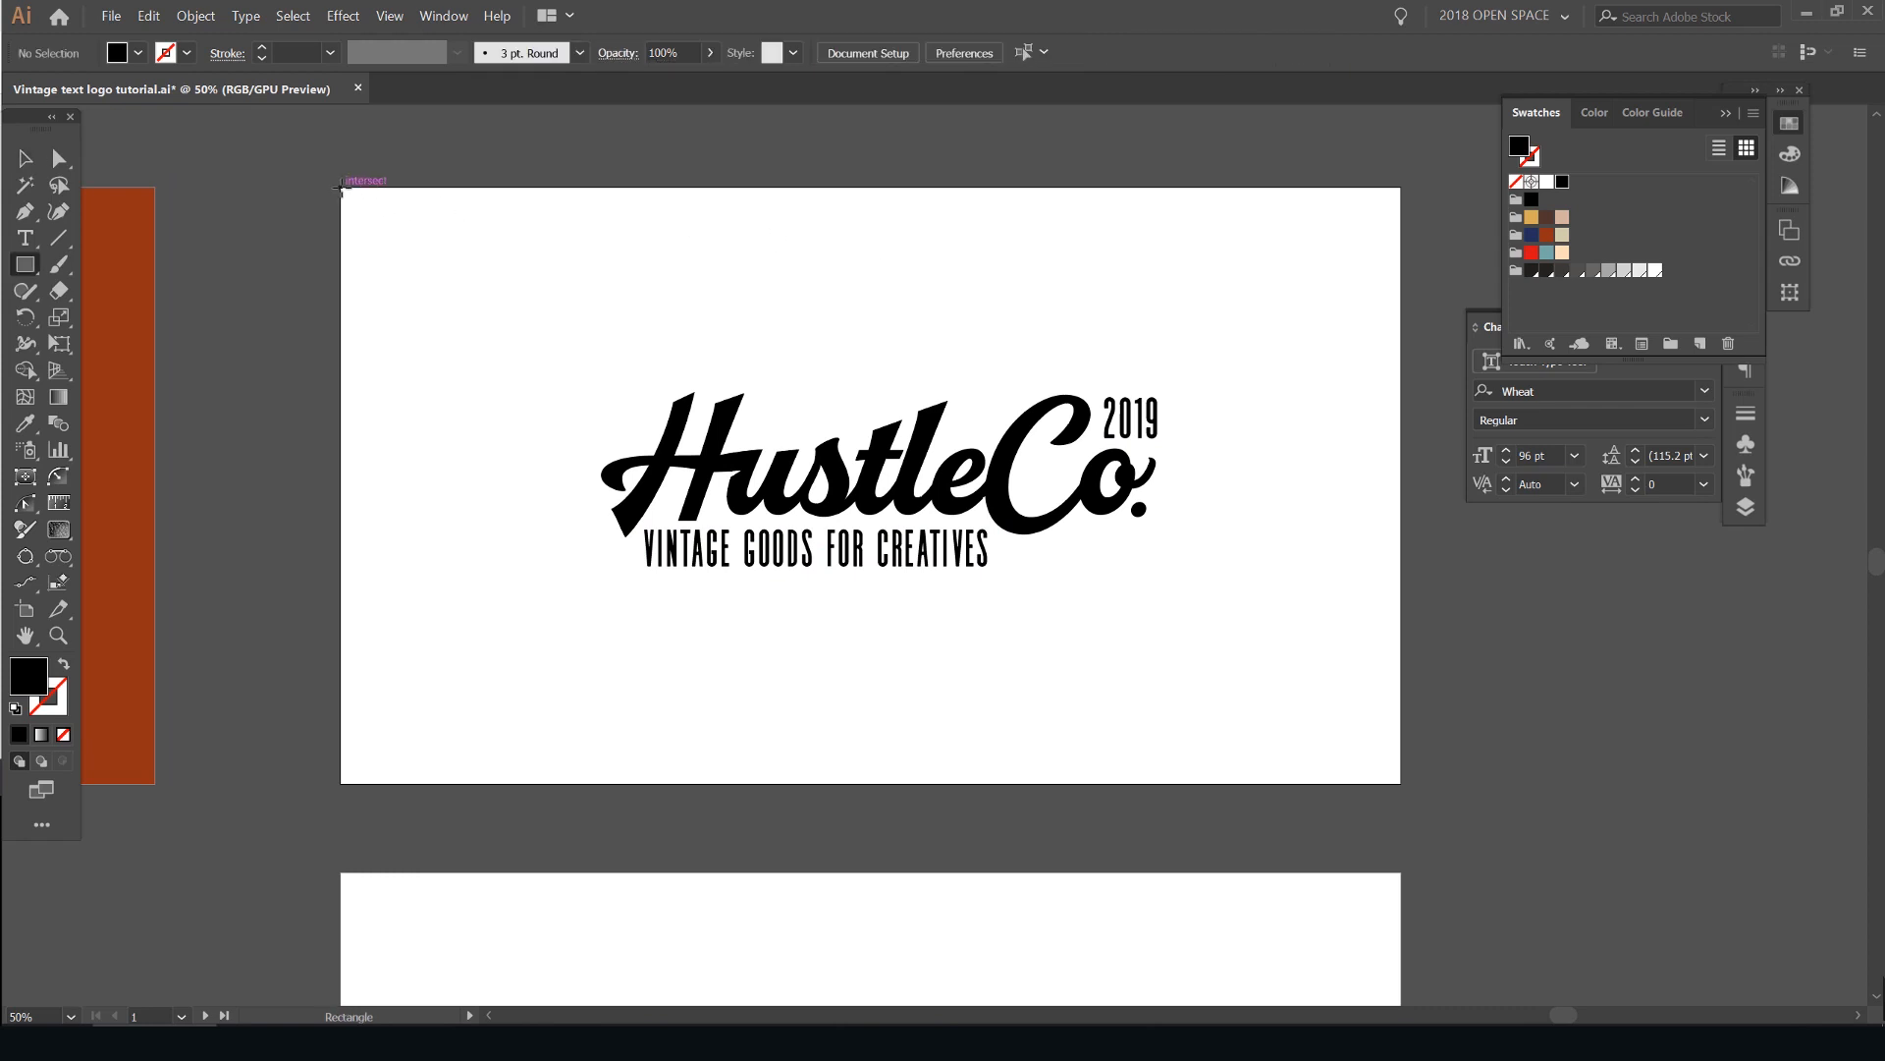
{"action": "left_click_drag", "start_coordinate": [341, 187], "coordinate": [1400, 783]}
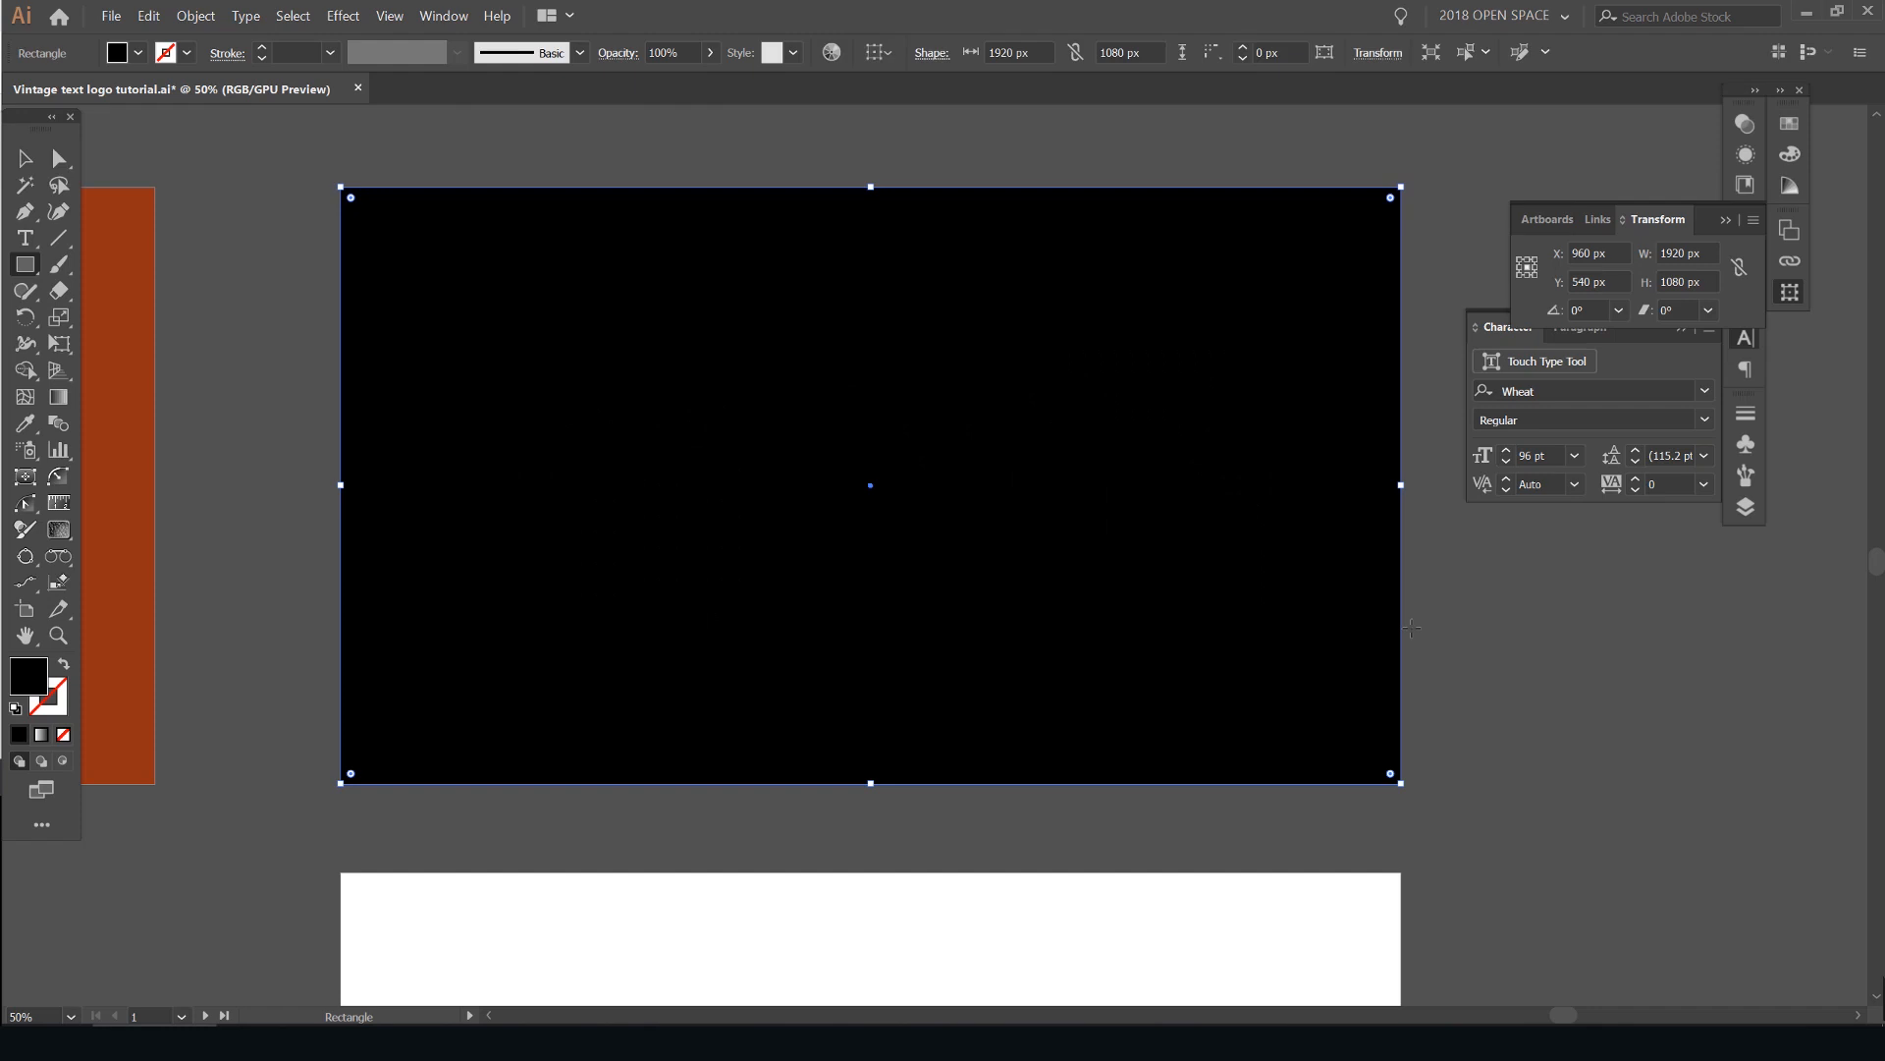
{"action": "left_click", "coordinate": [1789, 292]}
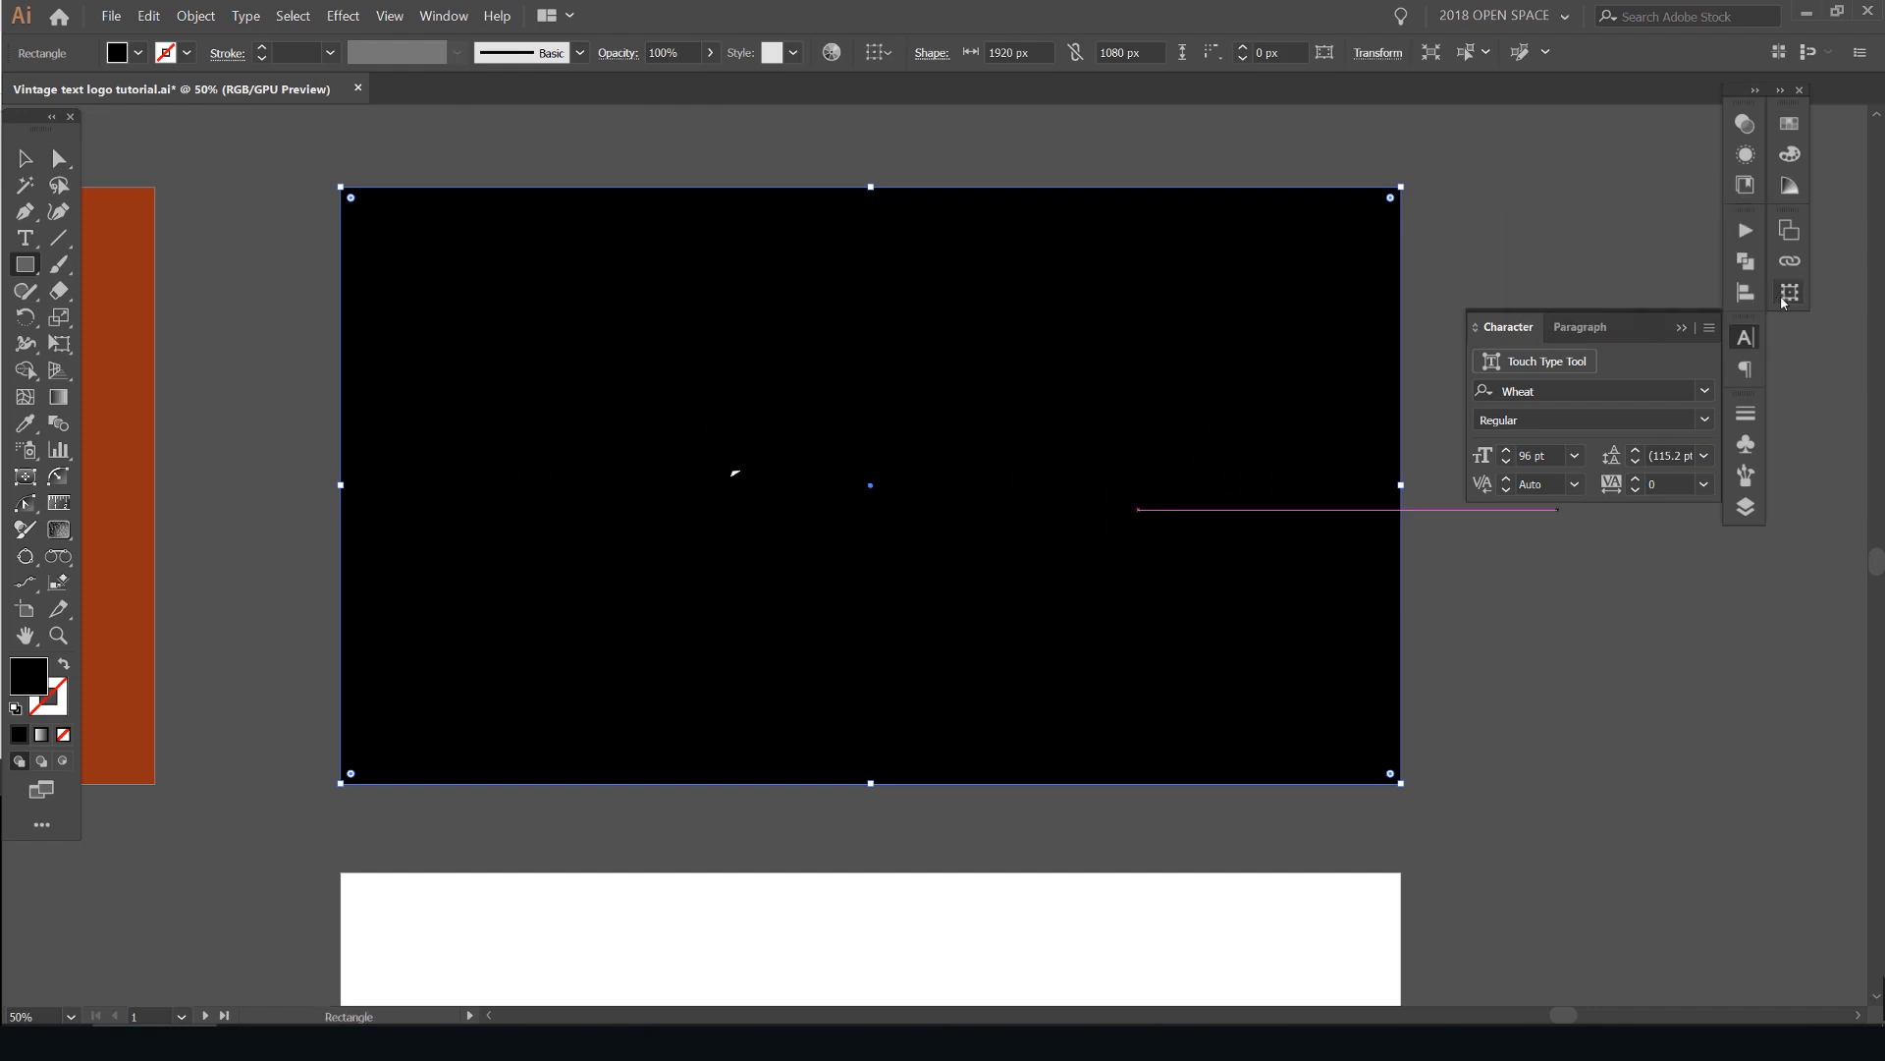
{"action": "left_click", "coordinate": [1785, 125]}
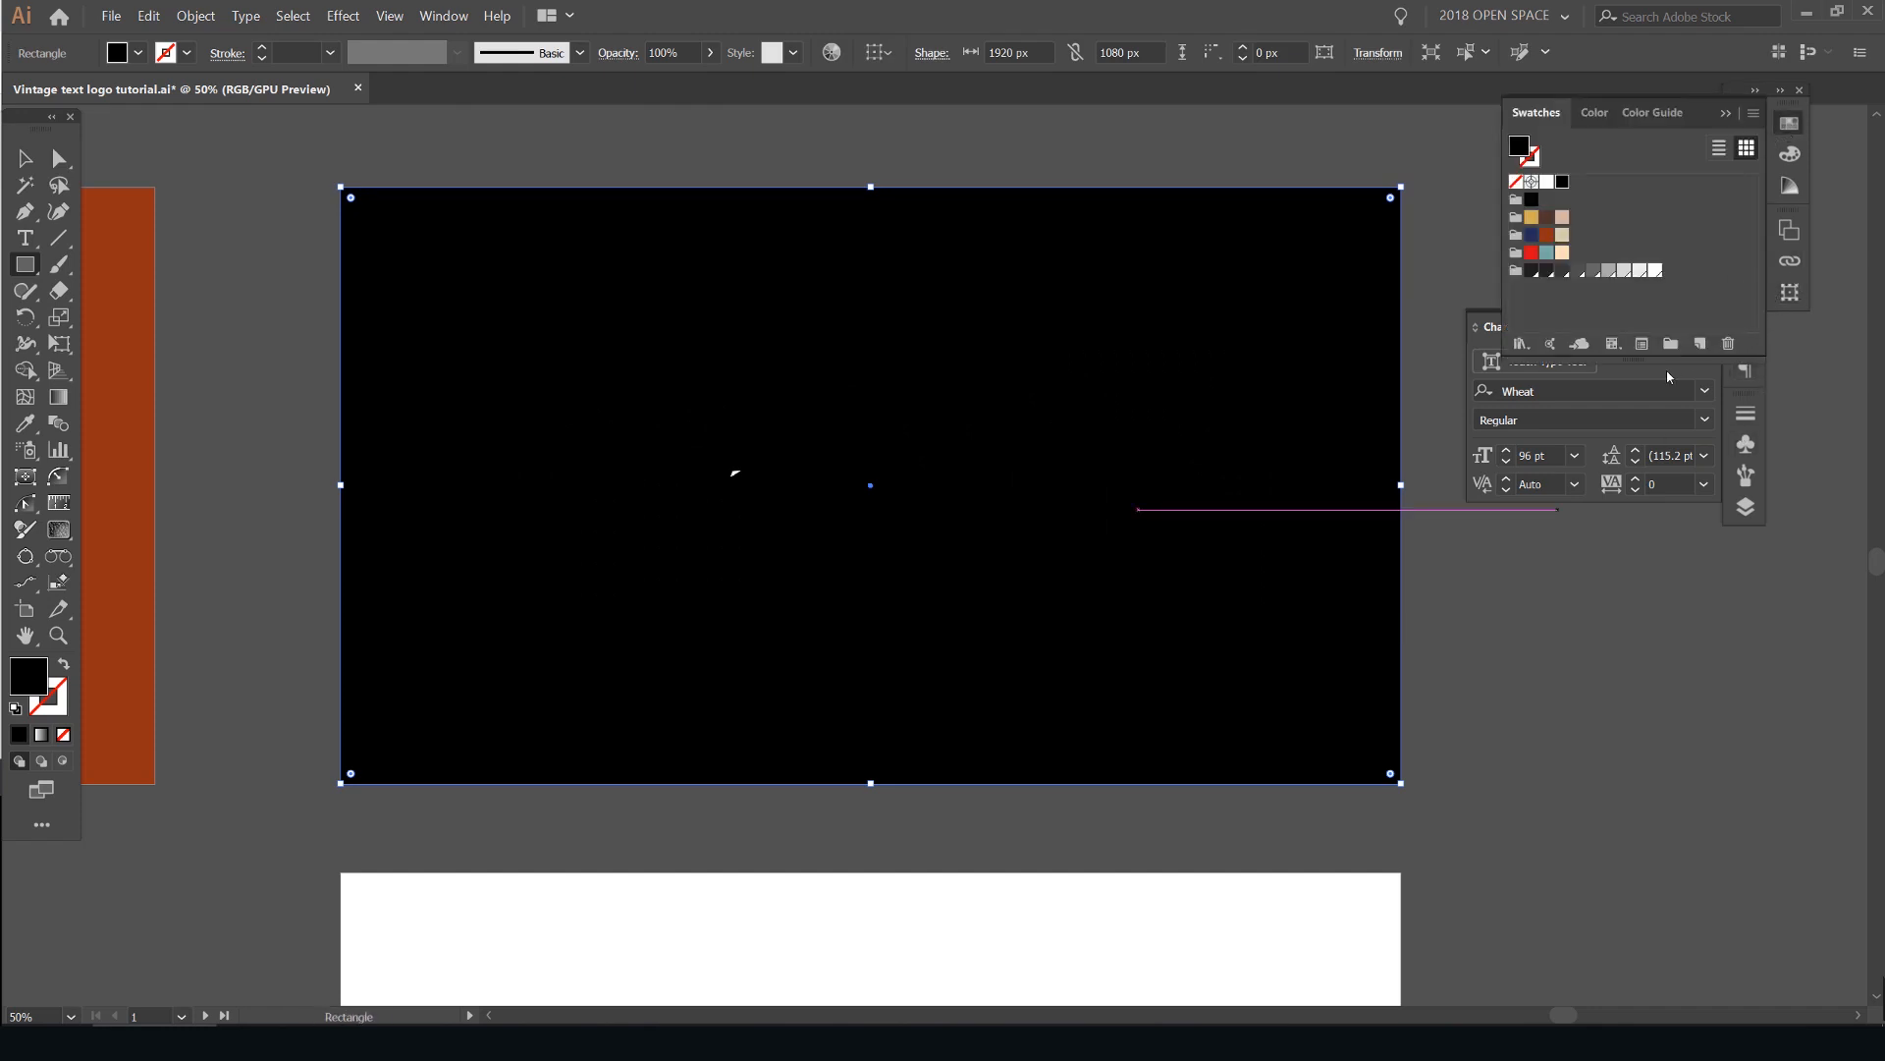
{"action": "left_click", "coordinate": [1669, 375]}
{"action": "left_click", "coordinate": [1684, 328]}
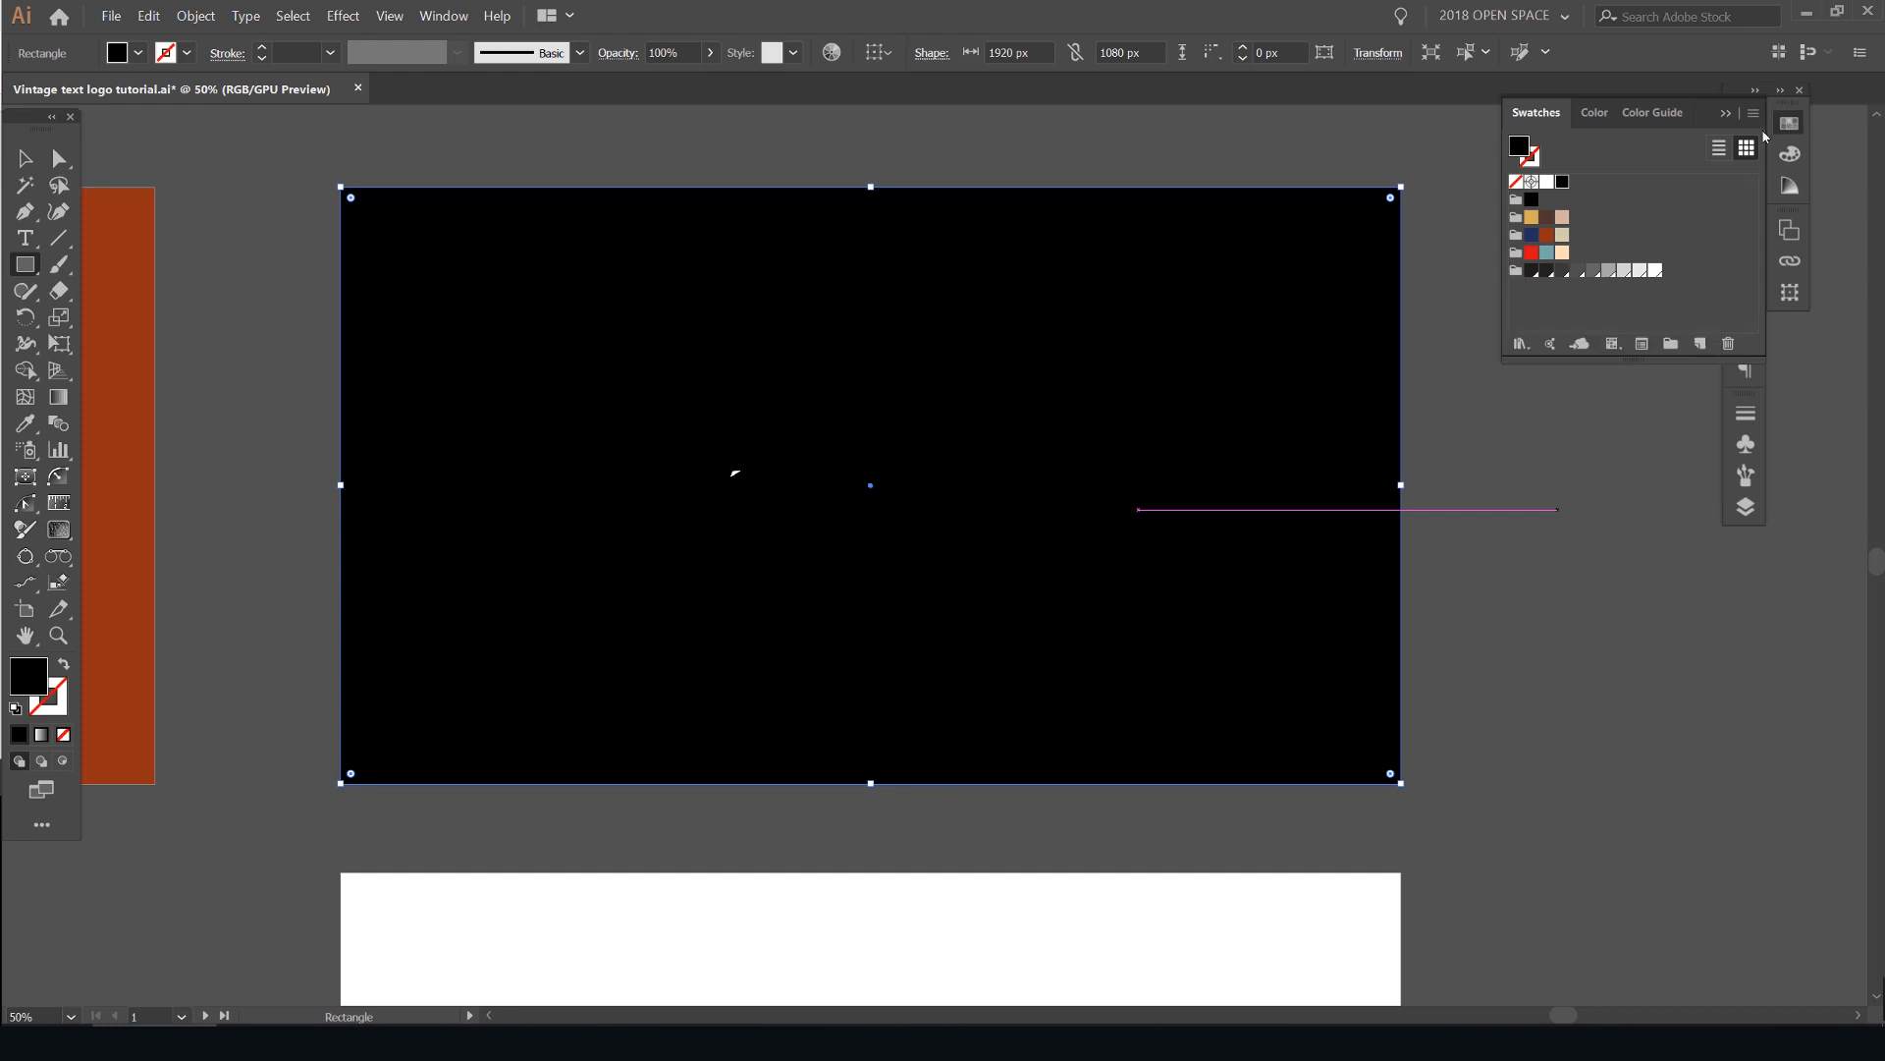
- Try several swatch colors on the background rectangle and fill it with the rust orange swatch
{"action": "left_click", "coordinate": [1546, 235]}
{"action": "left_click", "coordinate": [1547, 217]}
{"action": "left_click", "coordinate": [1562, 220]}
{"action": "left_click", "coordinate": [1531, 218]}
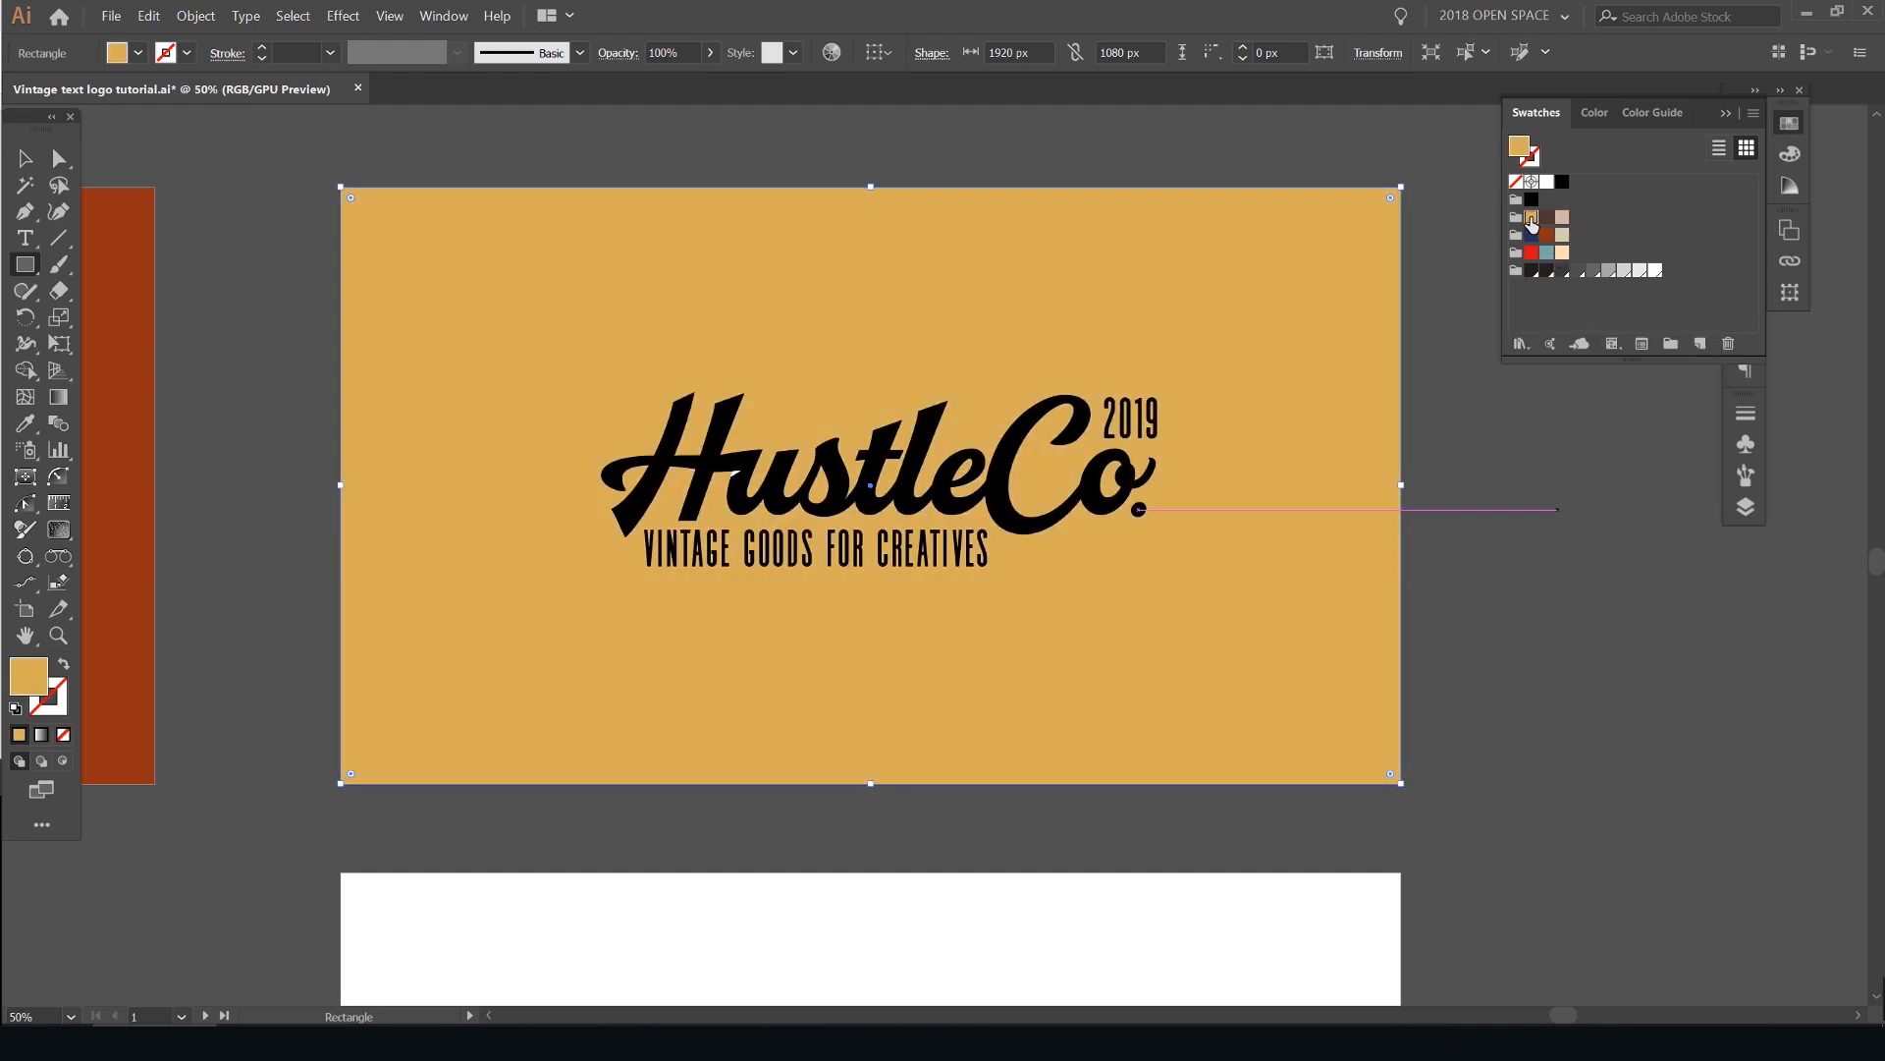
{"action": "left_click", "coordinate": [1548, 235]}
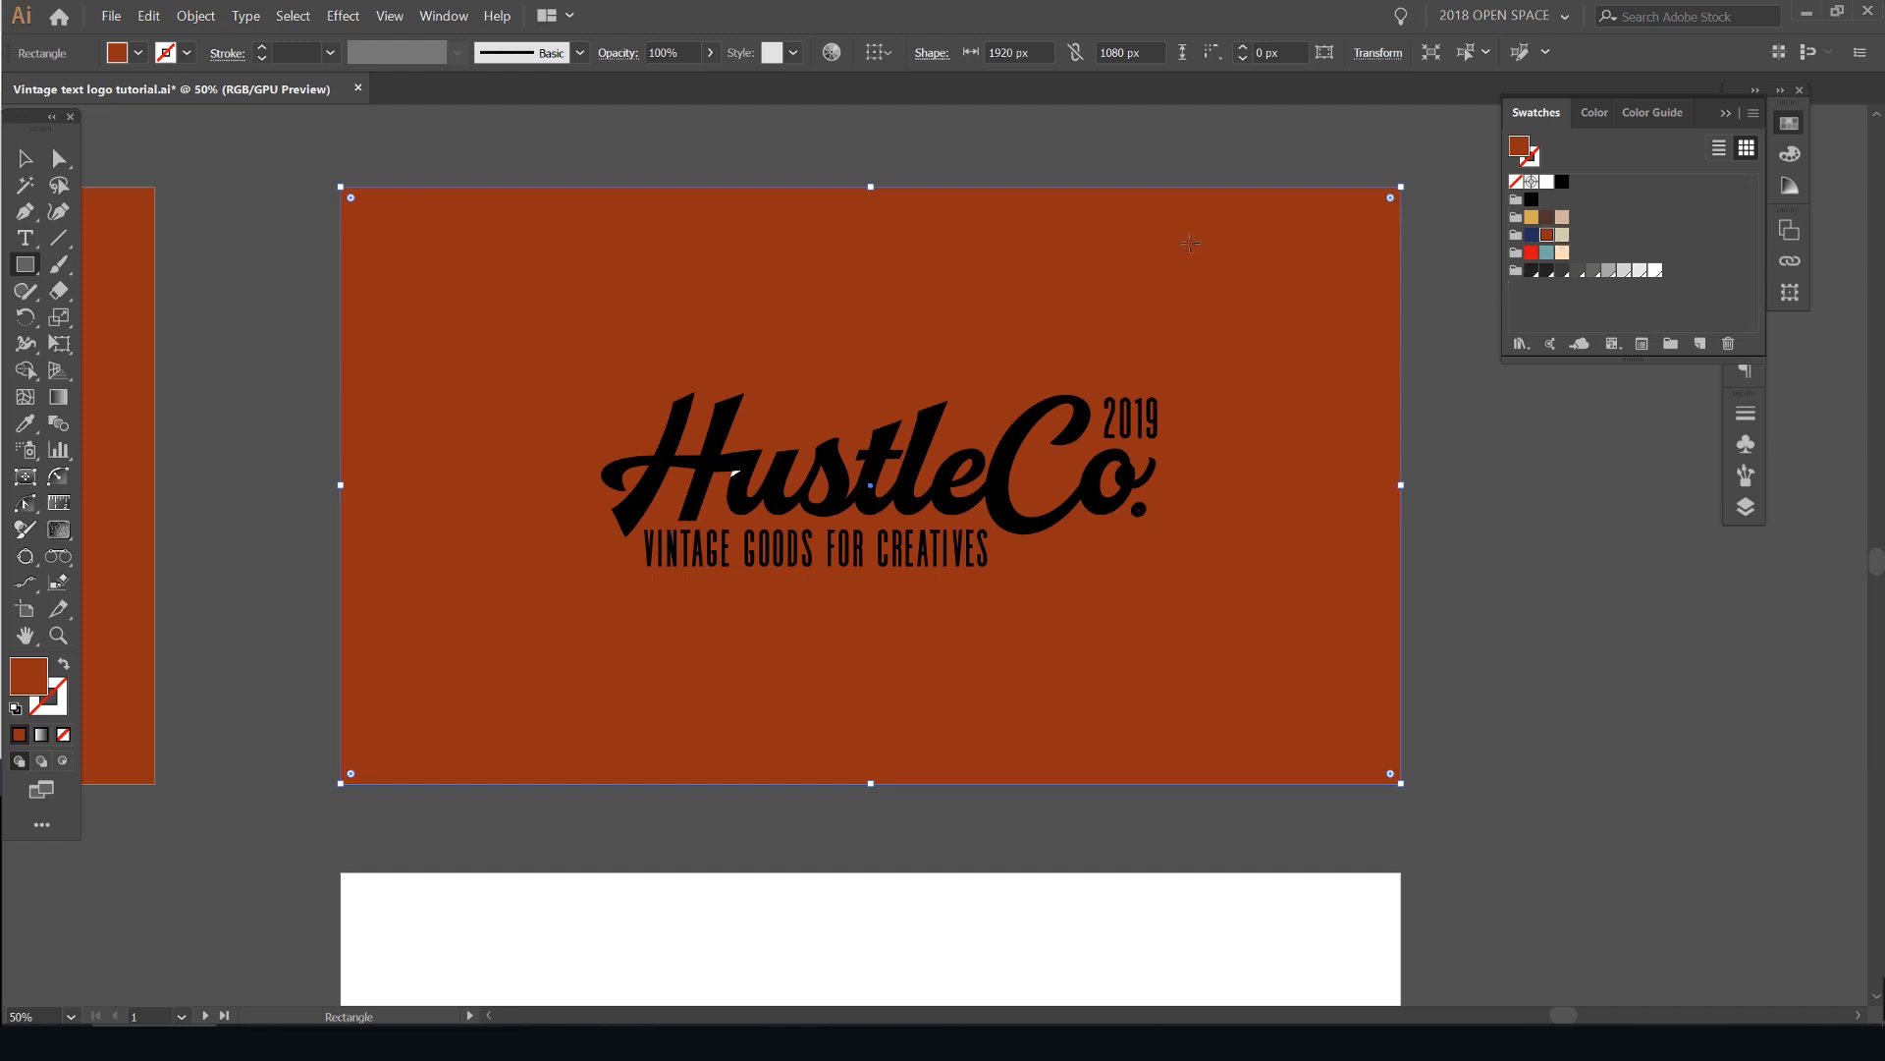
- Lock the rust orange background rectangle in place
{"action": "key", "text": "v"}
{"action": "left_click", "coordinate": [1198, 149]}
{"action": "left_click", "coordinate": [772, 216]}
{"action": "key", "text": "ctrl+2"}
{"action": "scroll", "coordinate": [698, 449], "scroll_direction": "up", "scroll_amount": 10}
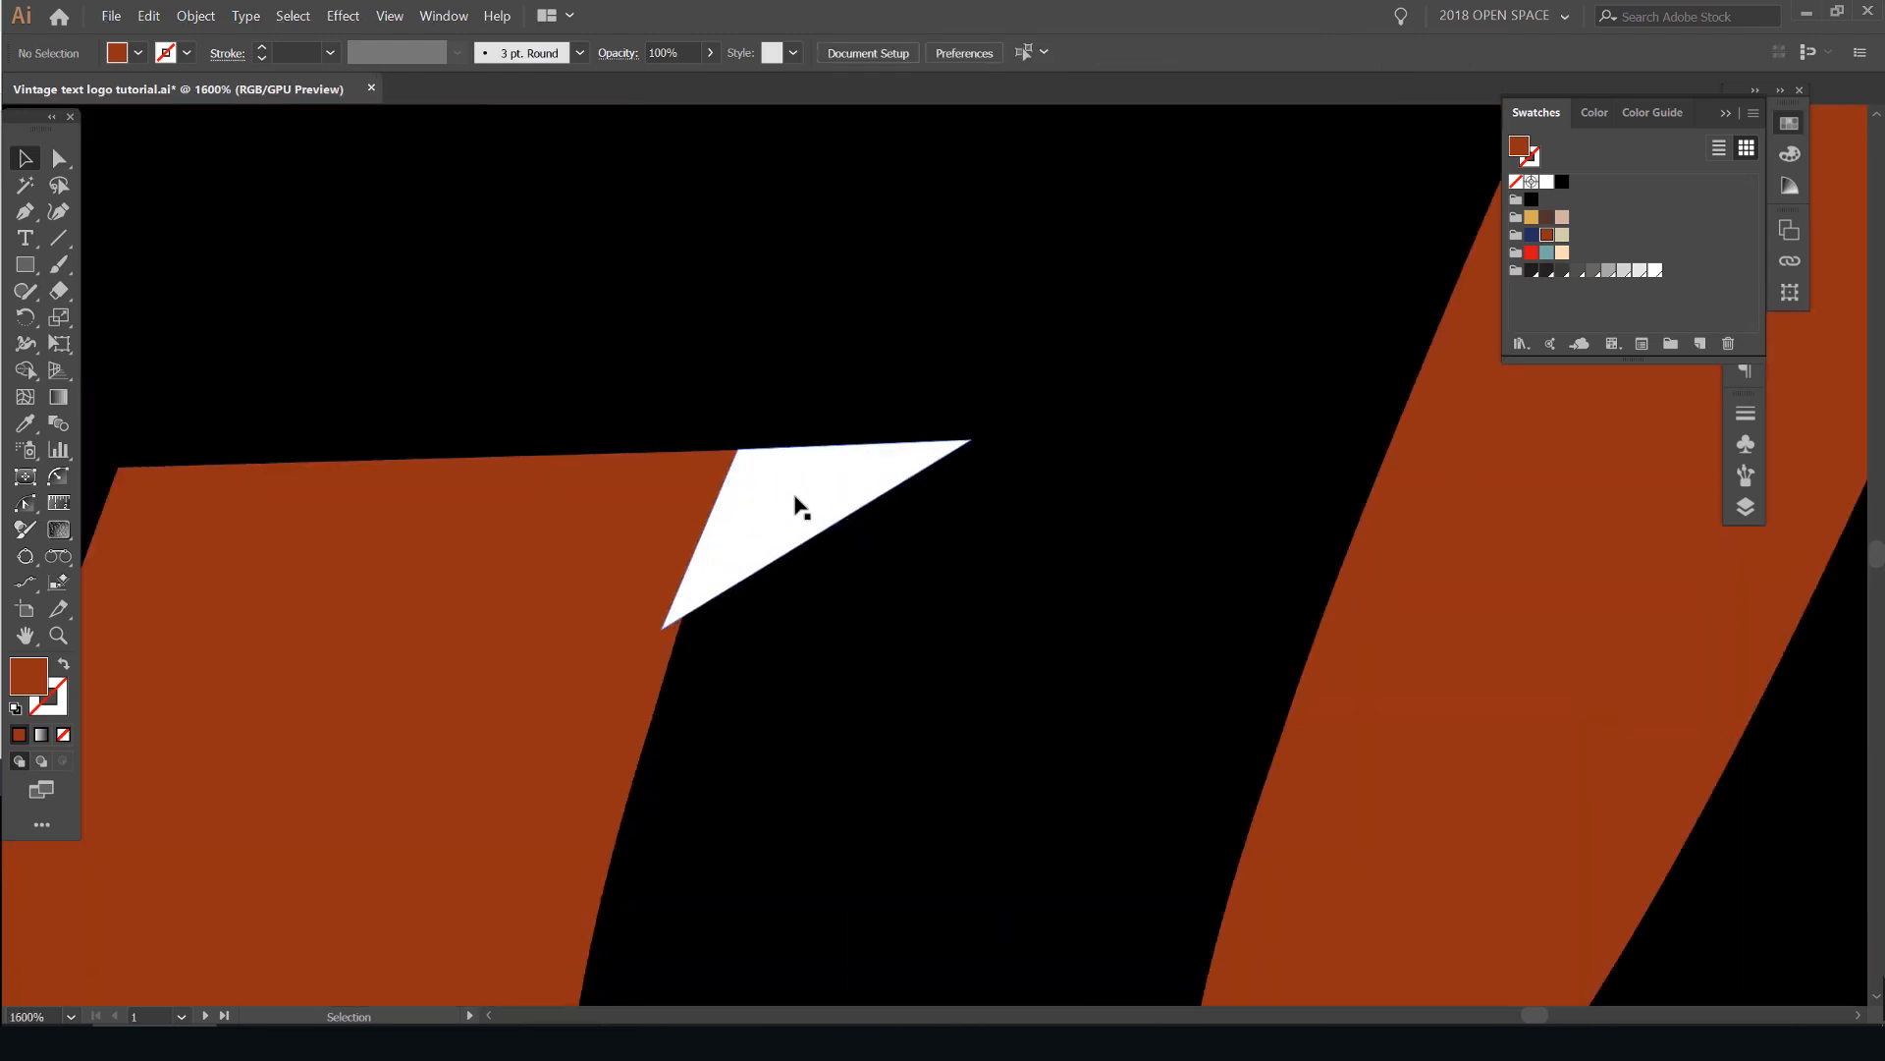
- Sample the rust orange background onto the white triangular patch between the H and u
{"action": "left_click", "coordinate": [797, 506]}
{"action": "scroll", "coordinate": [770, 496], "scroll_direction": "down", "scroll_amount": 4}
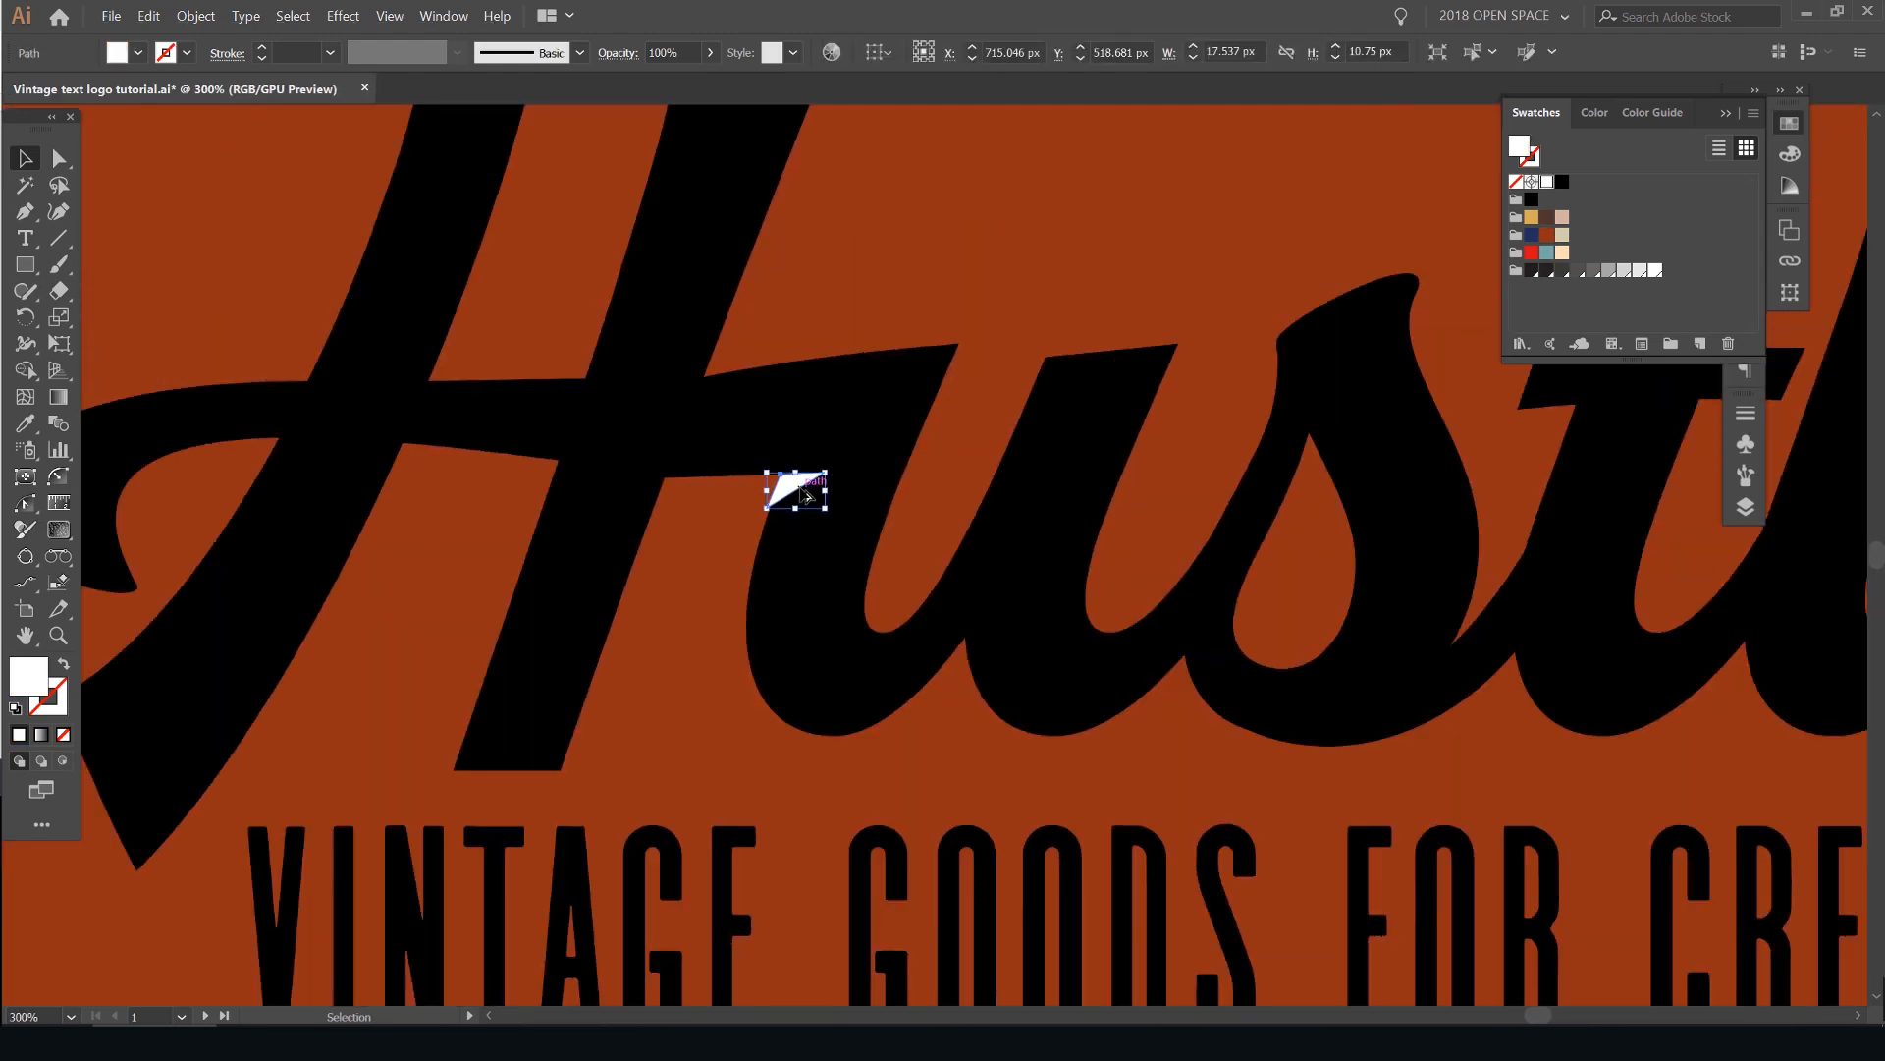
{"action": "key", "text": "i"}
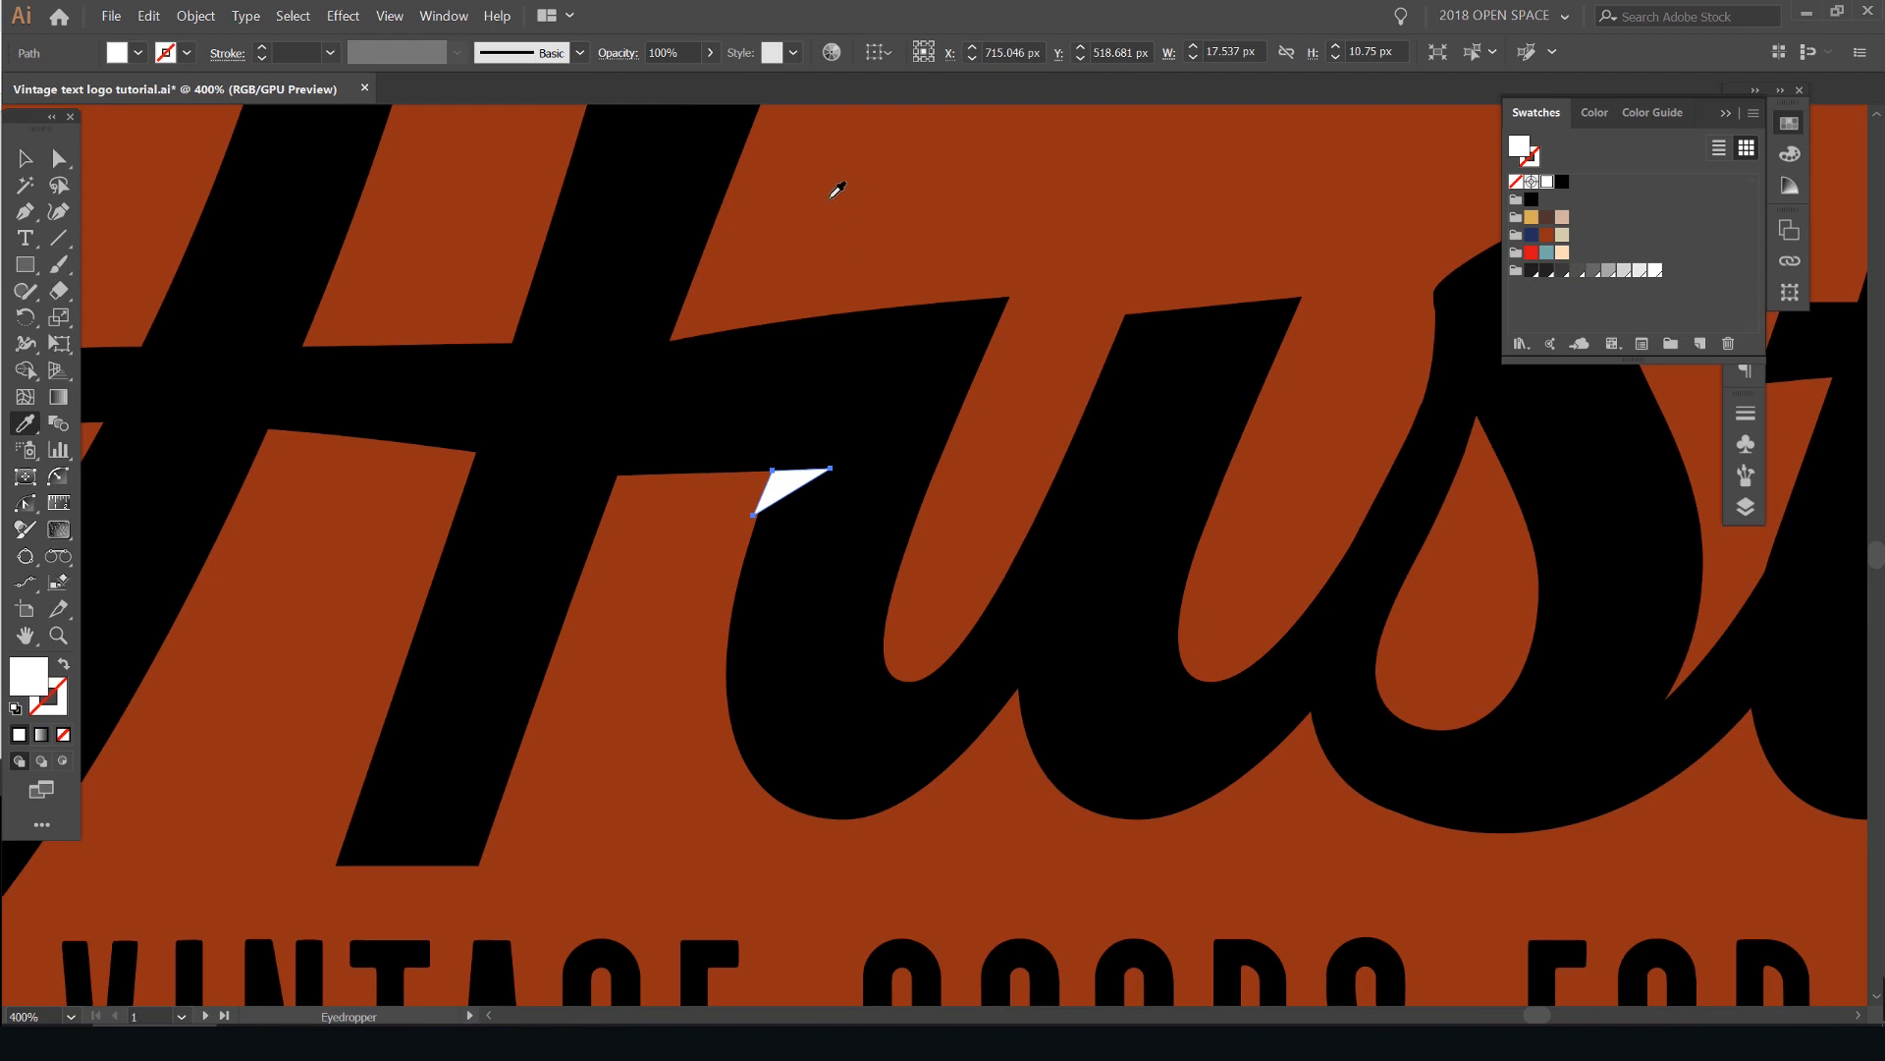
{"action": "left_click", "coordinate": [830, 197]}
{"action": "key", "text": "v"}
{"action": "scroll", "coordinate": [833, 186], "scroll_direction": "down", "scroll_amount": 6}
{"action": "scroll", "coordinate": [1073, 308], "scroll_direction": "up", "scroll_amount": 5}
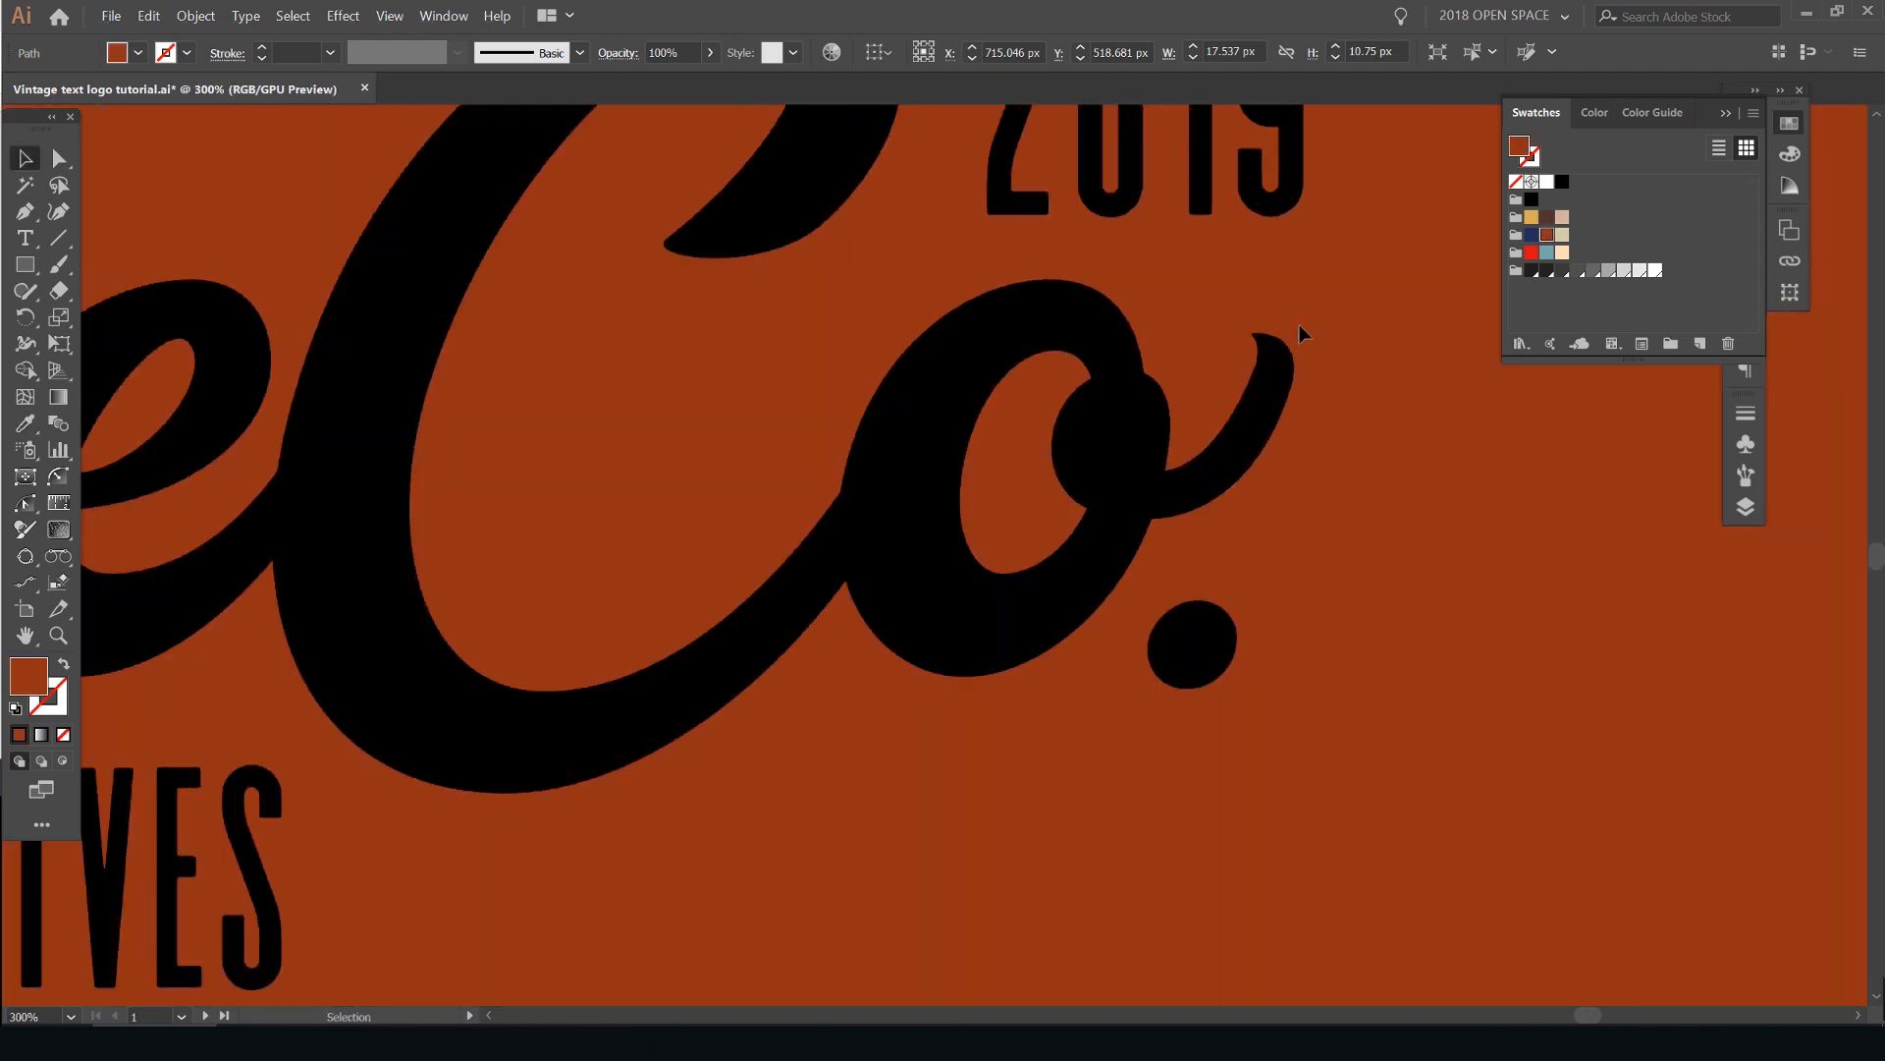
- Fill the whole logo, including the lettering, 2019 date and tagline, with the light cream swatch
{"action": "scroll", "coordinate": [1299, 334], "scroll_direction": "down", "scroll_amount": 5}
{"action": "left_click", "coordinate": [1071, 482]}
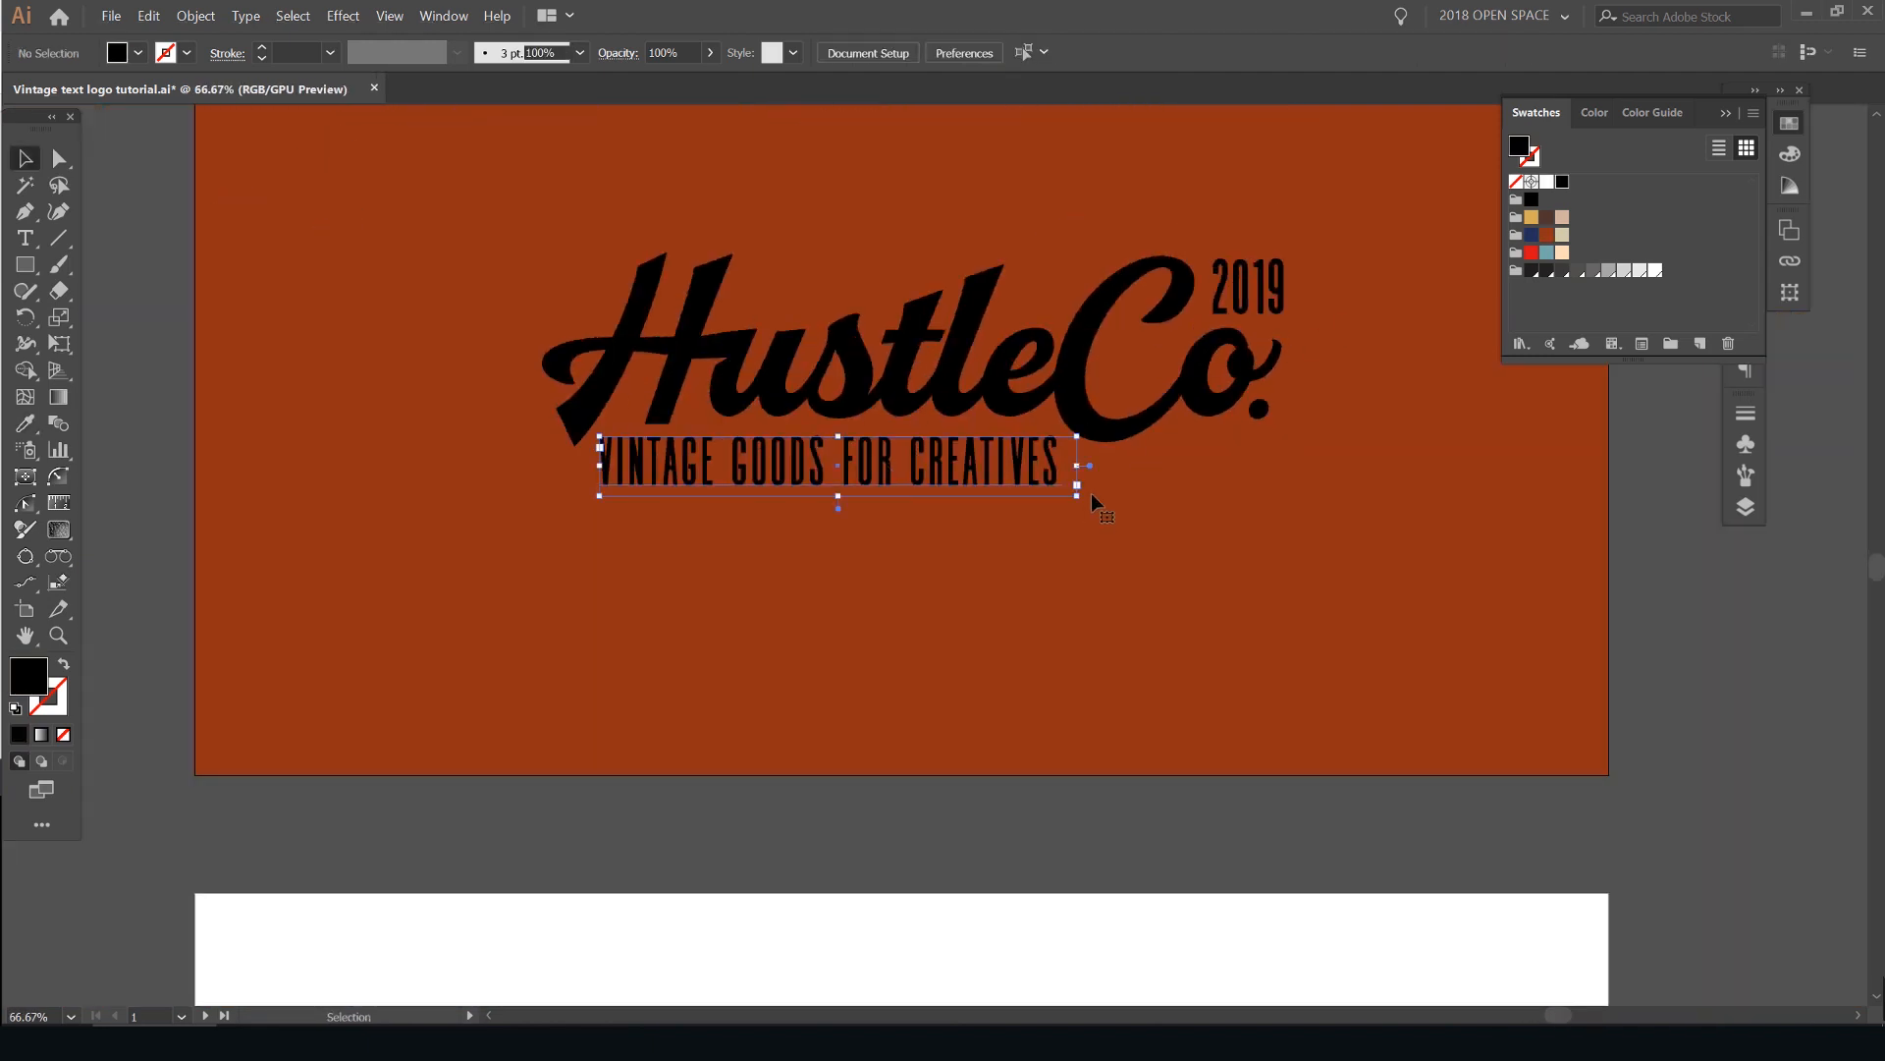
{"action": "left_click_drag", "start_coordinate": [1309, 189], "coordinate": [536, 558]}
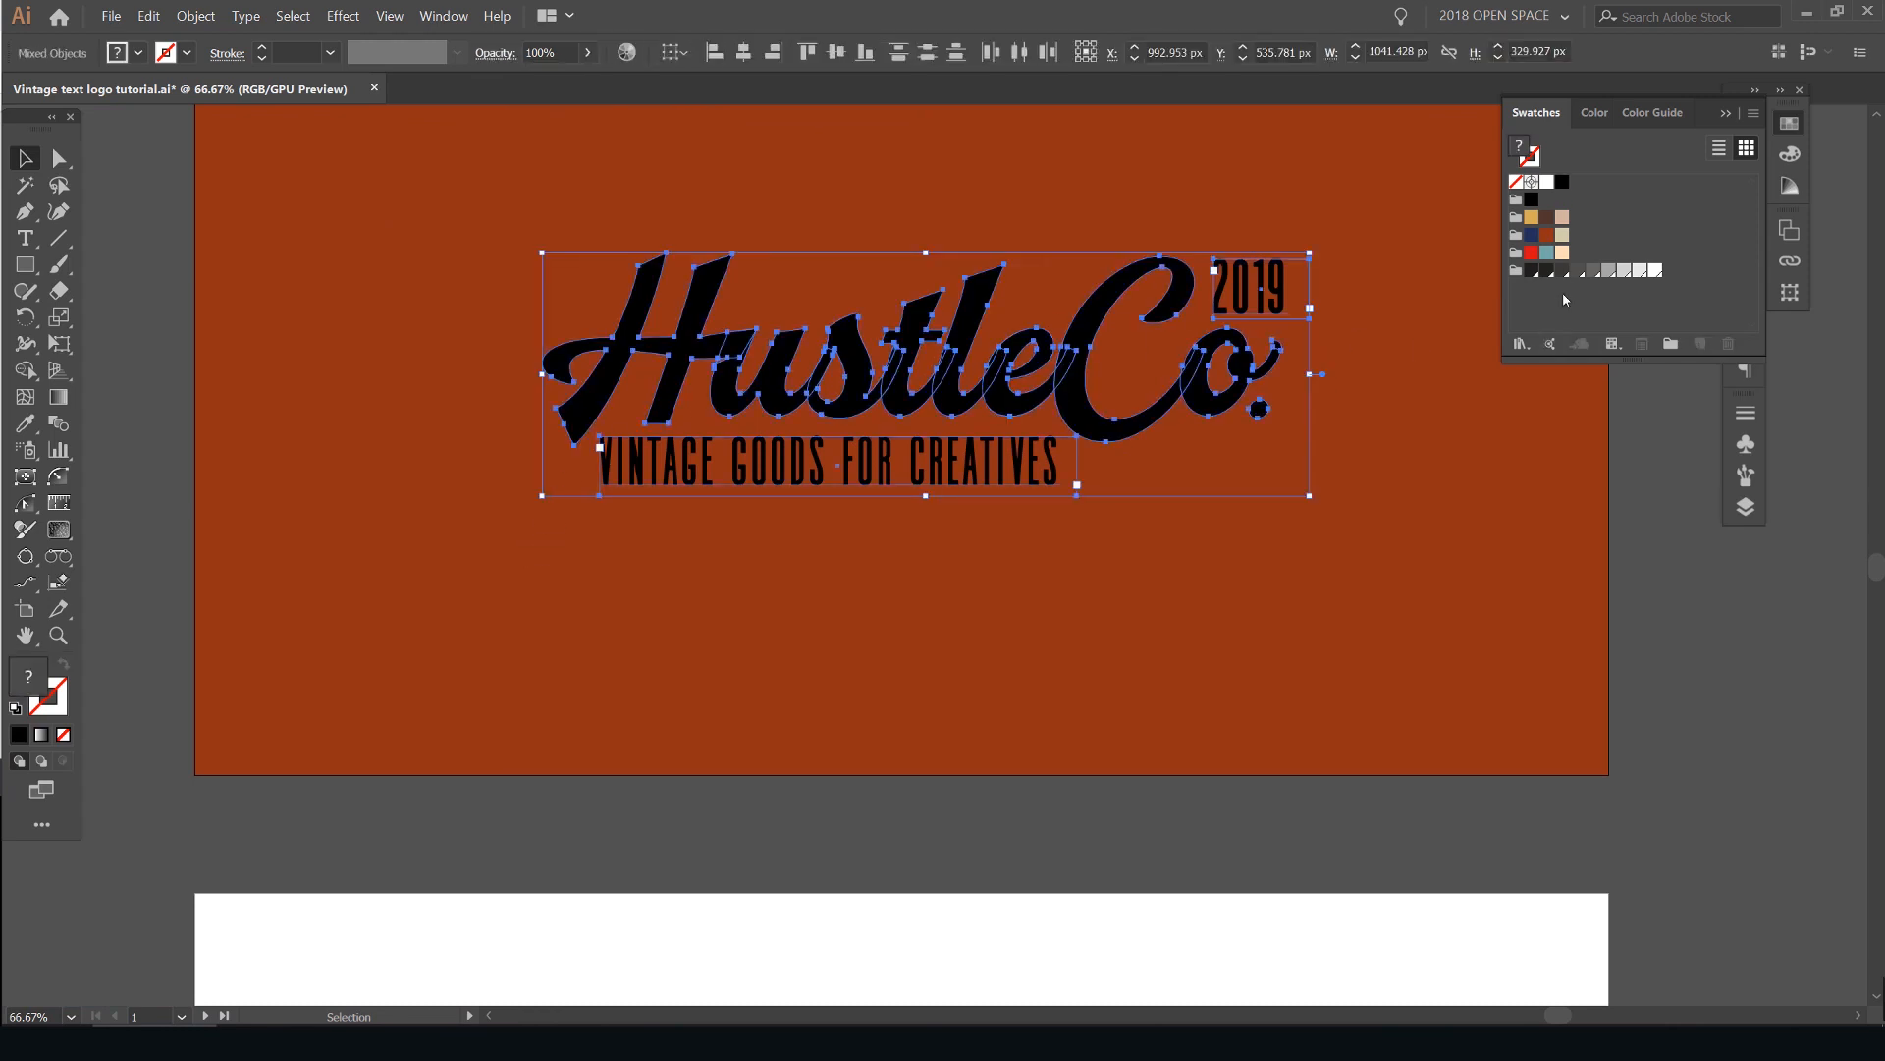
{"action": "left_click", "coordinate": [1563, 252]}
{"action": "left_click", "coordinate": [1002, 248]}
- Cut the triangular patch out of the lettering between the H and u with the Shape Builder tool
{"action": "scroll", "coordinate": [724, 362], "scroll_direction": "up", "scroll_amount": 8}
{"action": "left_click", "coordinate": [711, 405]}
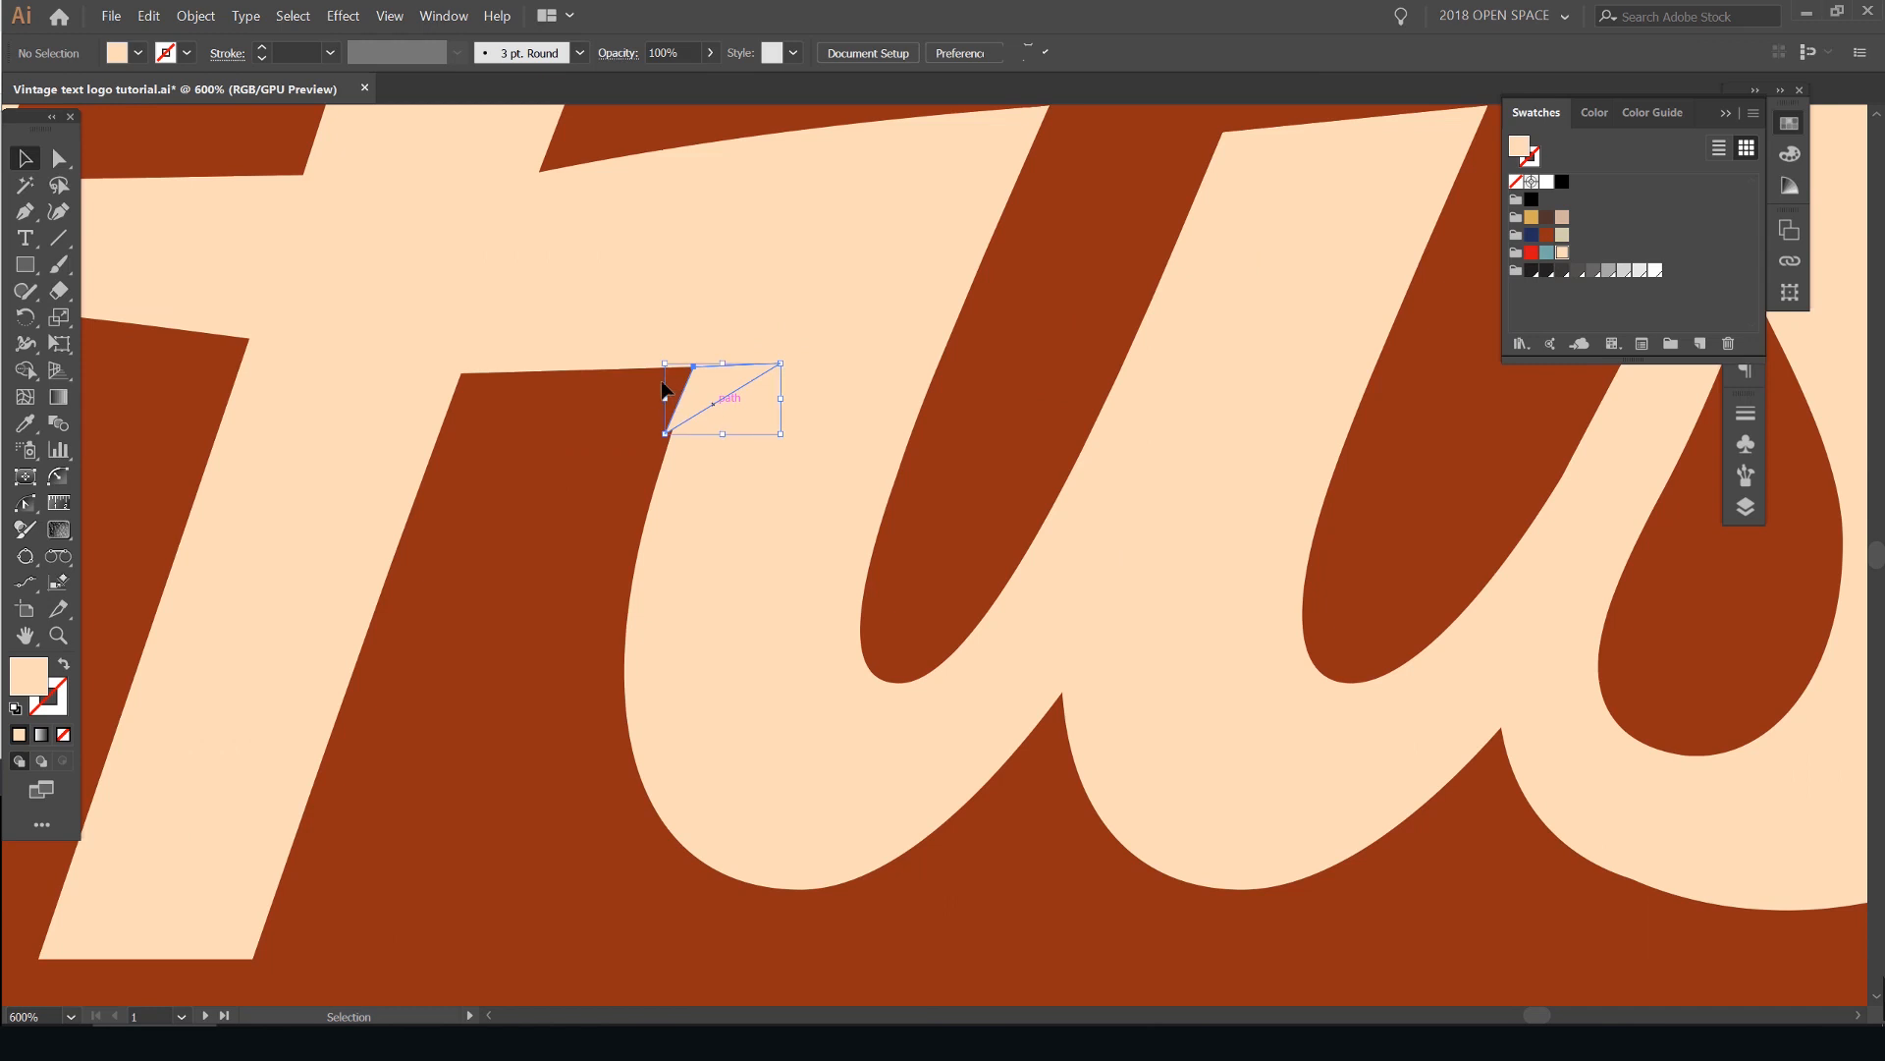
{"action": "scroll", "coordinate": [661, 391], "scroll_direction": "up", "scroll_amount": 3}
{"action": "scroll", "coordinate": [677, 328], "scroll_direction": "up", "scroll_amount": 3}
{"action": "scroll", "coordinate": [1090, 329], "scroll_direction": "down", "scroll_amount": 4}
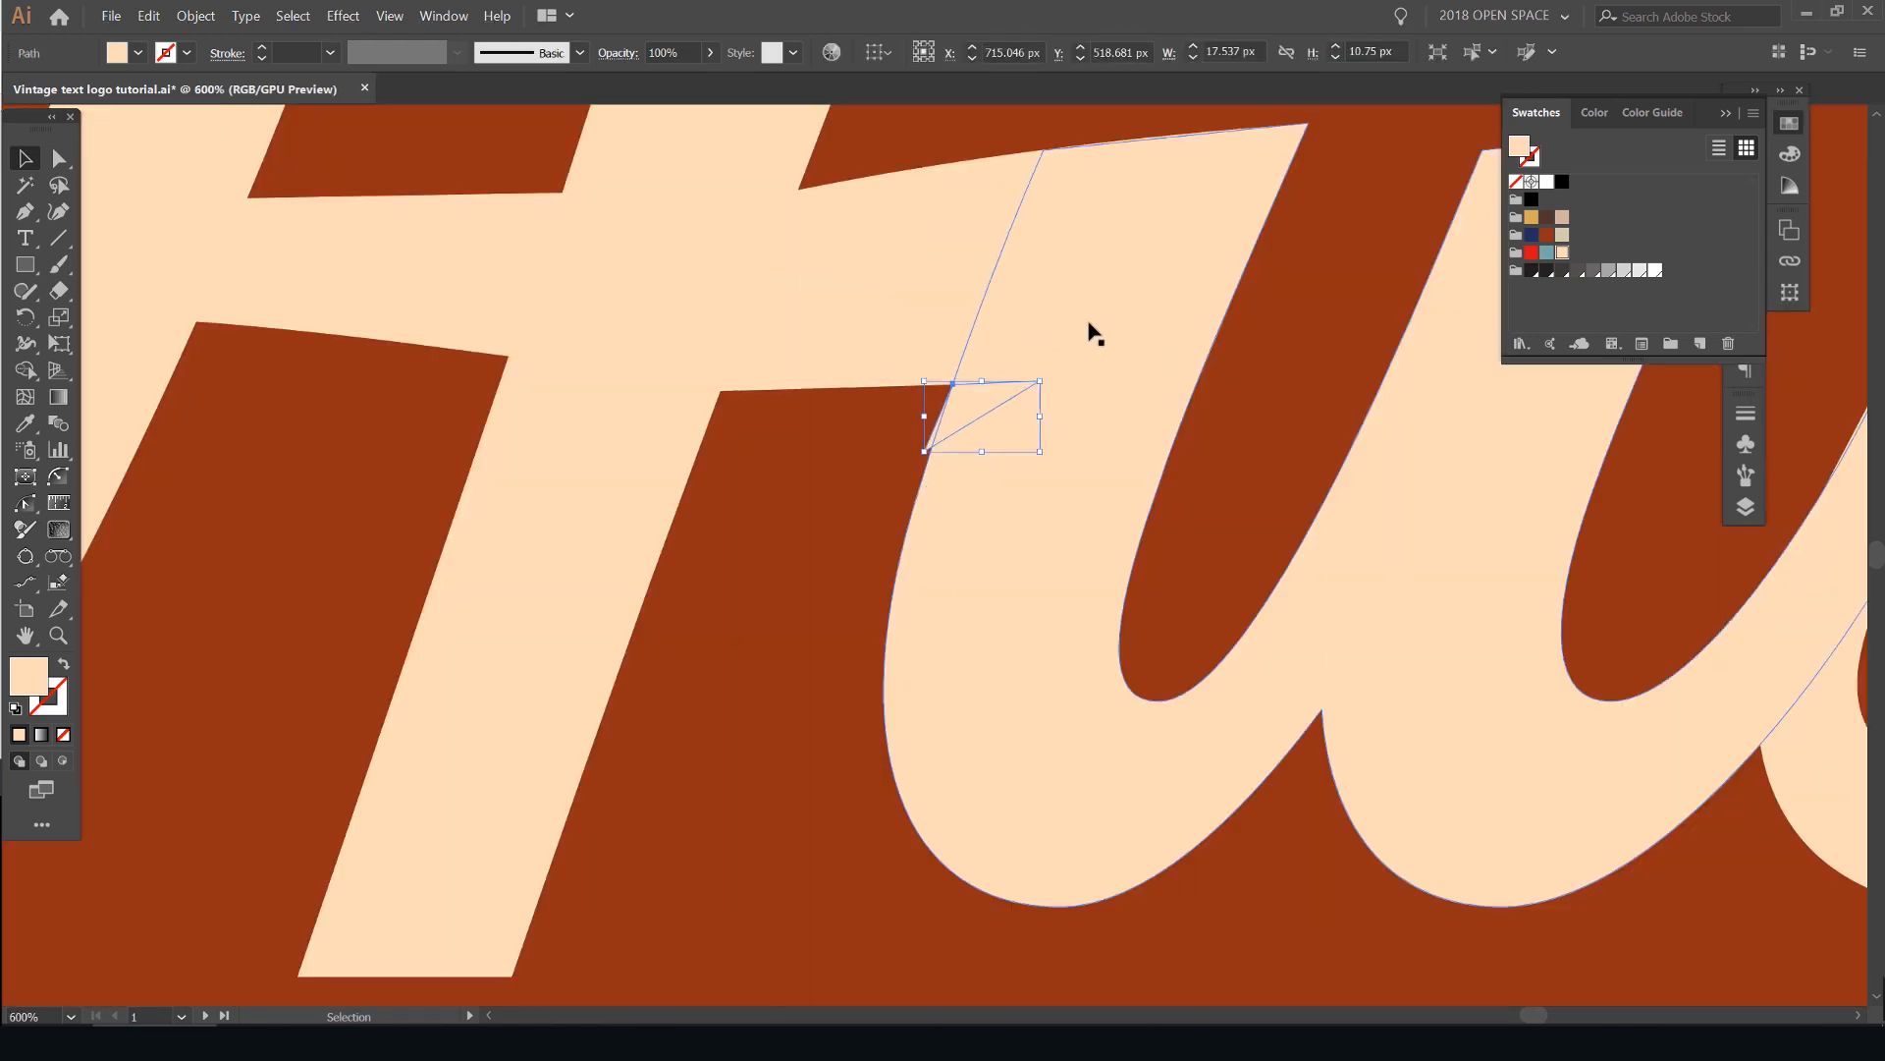
{"action": "scroll", "coordinate": [1052, 367], "scroll_direction": "up", "scroll_amount": 1}
{"action": "scroll", "coordinate": [1081, 442], "scroll_direction": "up", "scroll_amount": 2}
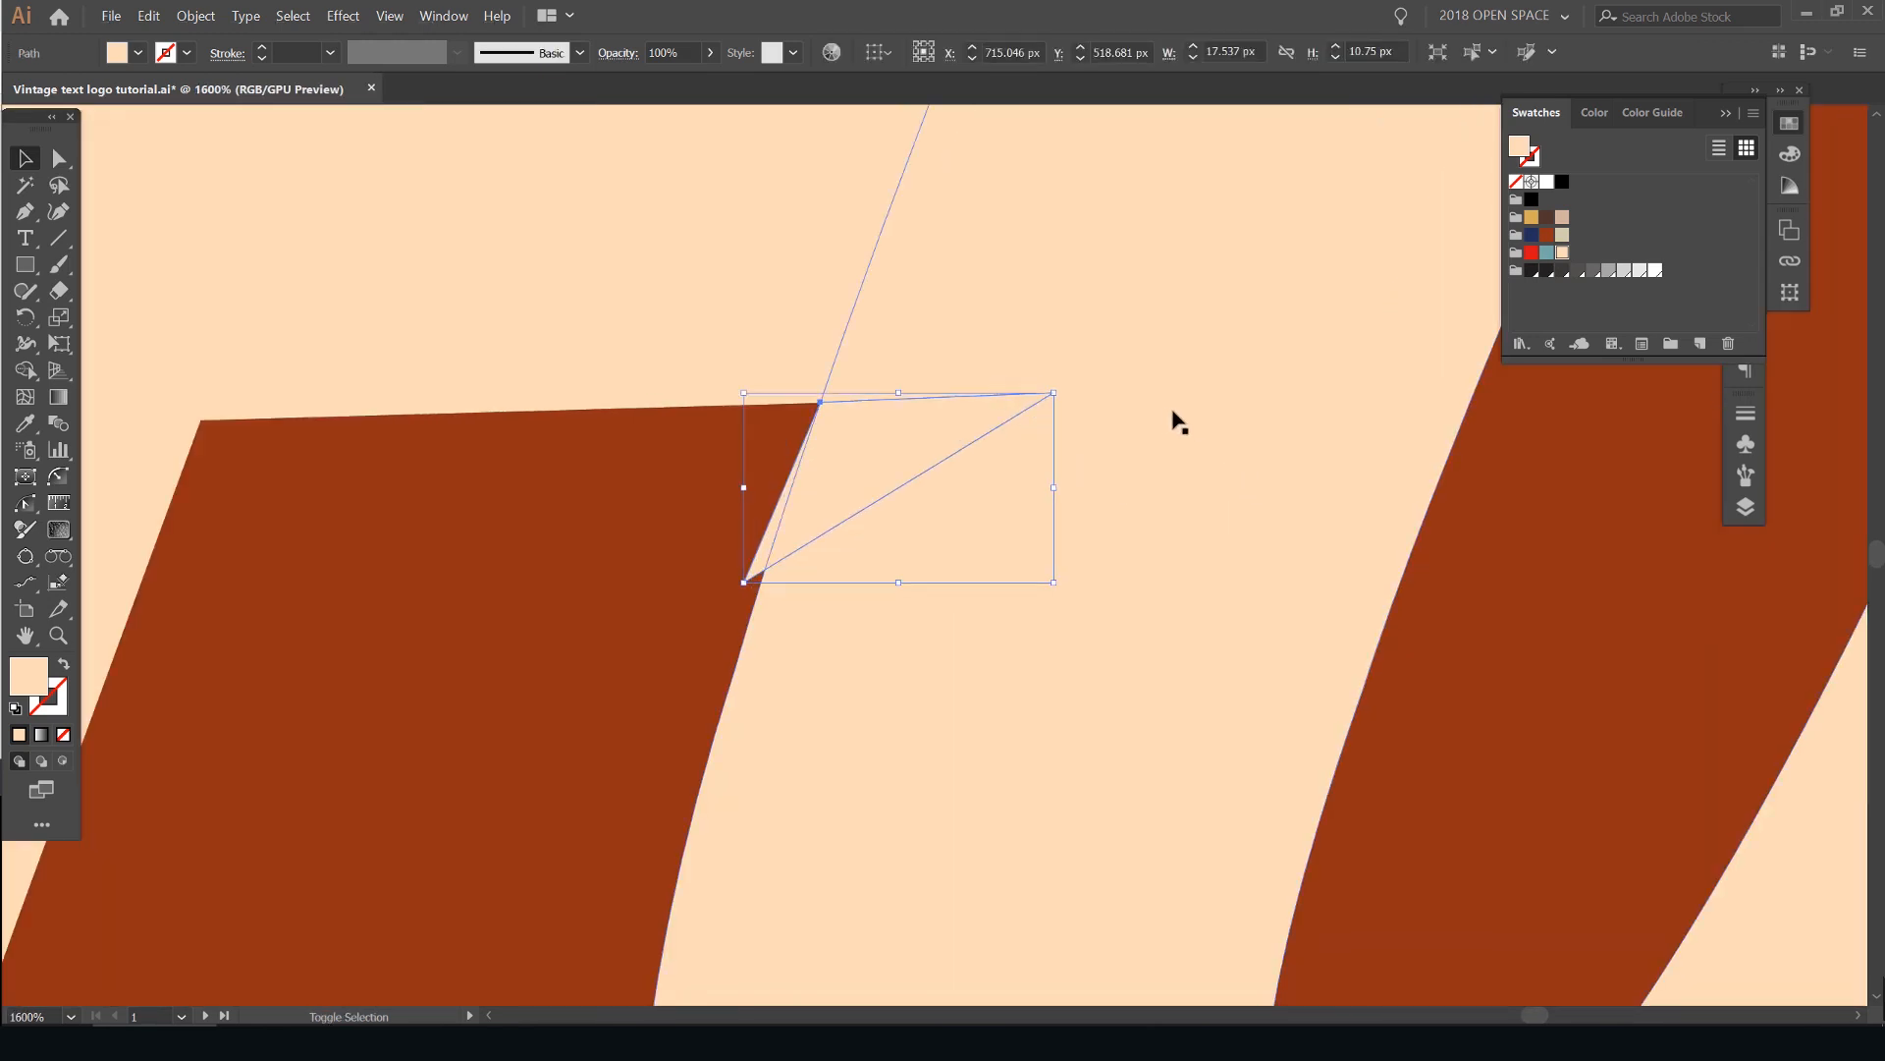
{"action": "scroll", "coordinate": [1157, 416], "scroll_direction": "down", "scroll_amount": 5}
{"action": "left_click", "coordinate": [1206, 380], "text": "shift"}
{"action": "left_click_drag", "start_coordinate": [1154, 471], "coordinate": [1106, 519]}
{"action": "key", "text": "ctrl+z"}
{"action": "scroll", "coordinate": [1100, 427], "scroll_direction": "up", "scroll_amount": 3}
{"action": "scroll", "coordinate": [1099, 429], "scroll_direction": "up", "scroll_amount": 3}
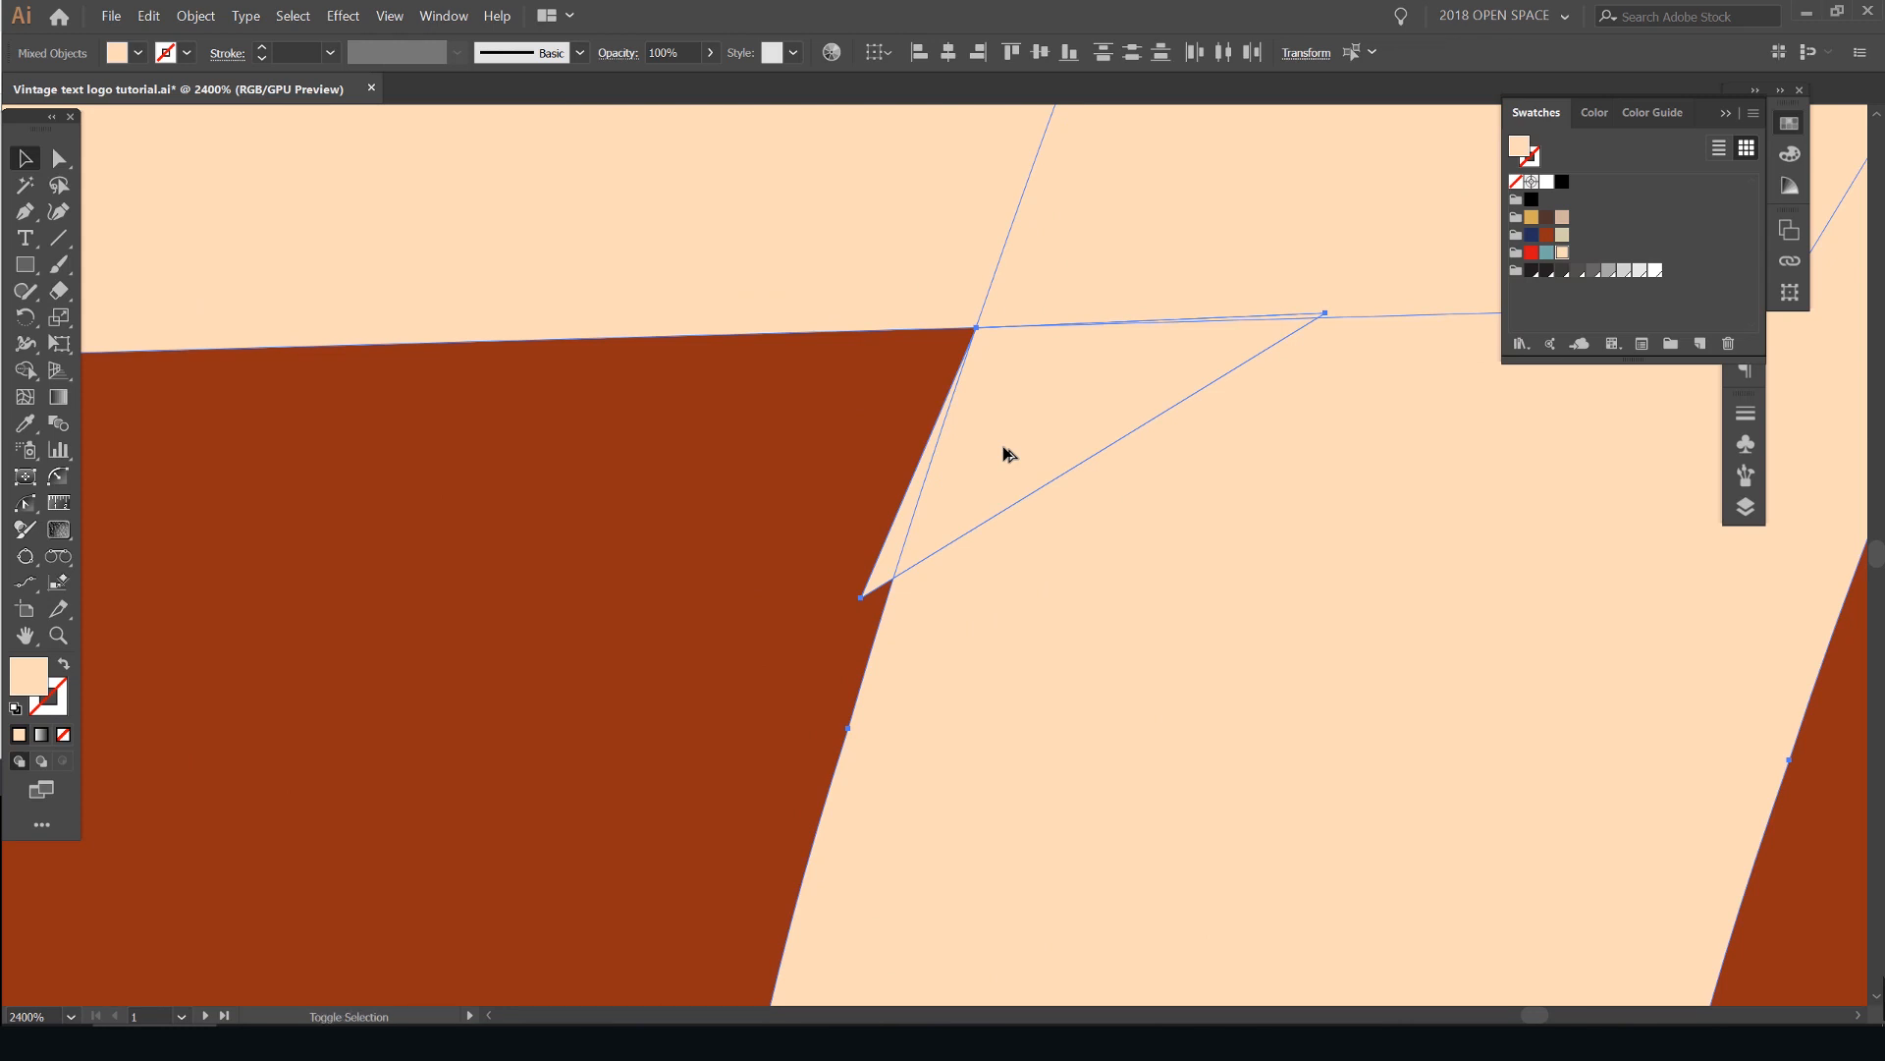
{"action": "key", "text": "shift+m"}
{"action": "left_click_drag", "start_coordinate": [956, 420], "coordinate": [1070, 393]}
{"action": "key", "text": "v"}
{"action": "key", "text": "ctrl+shift+a"}
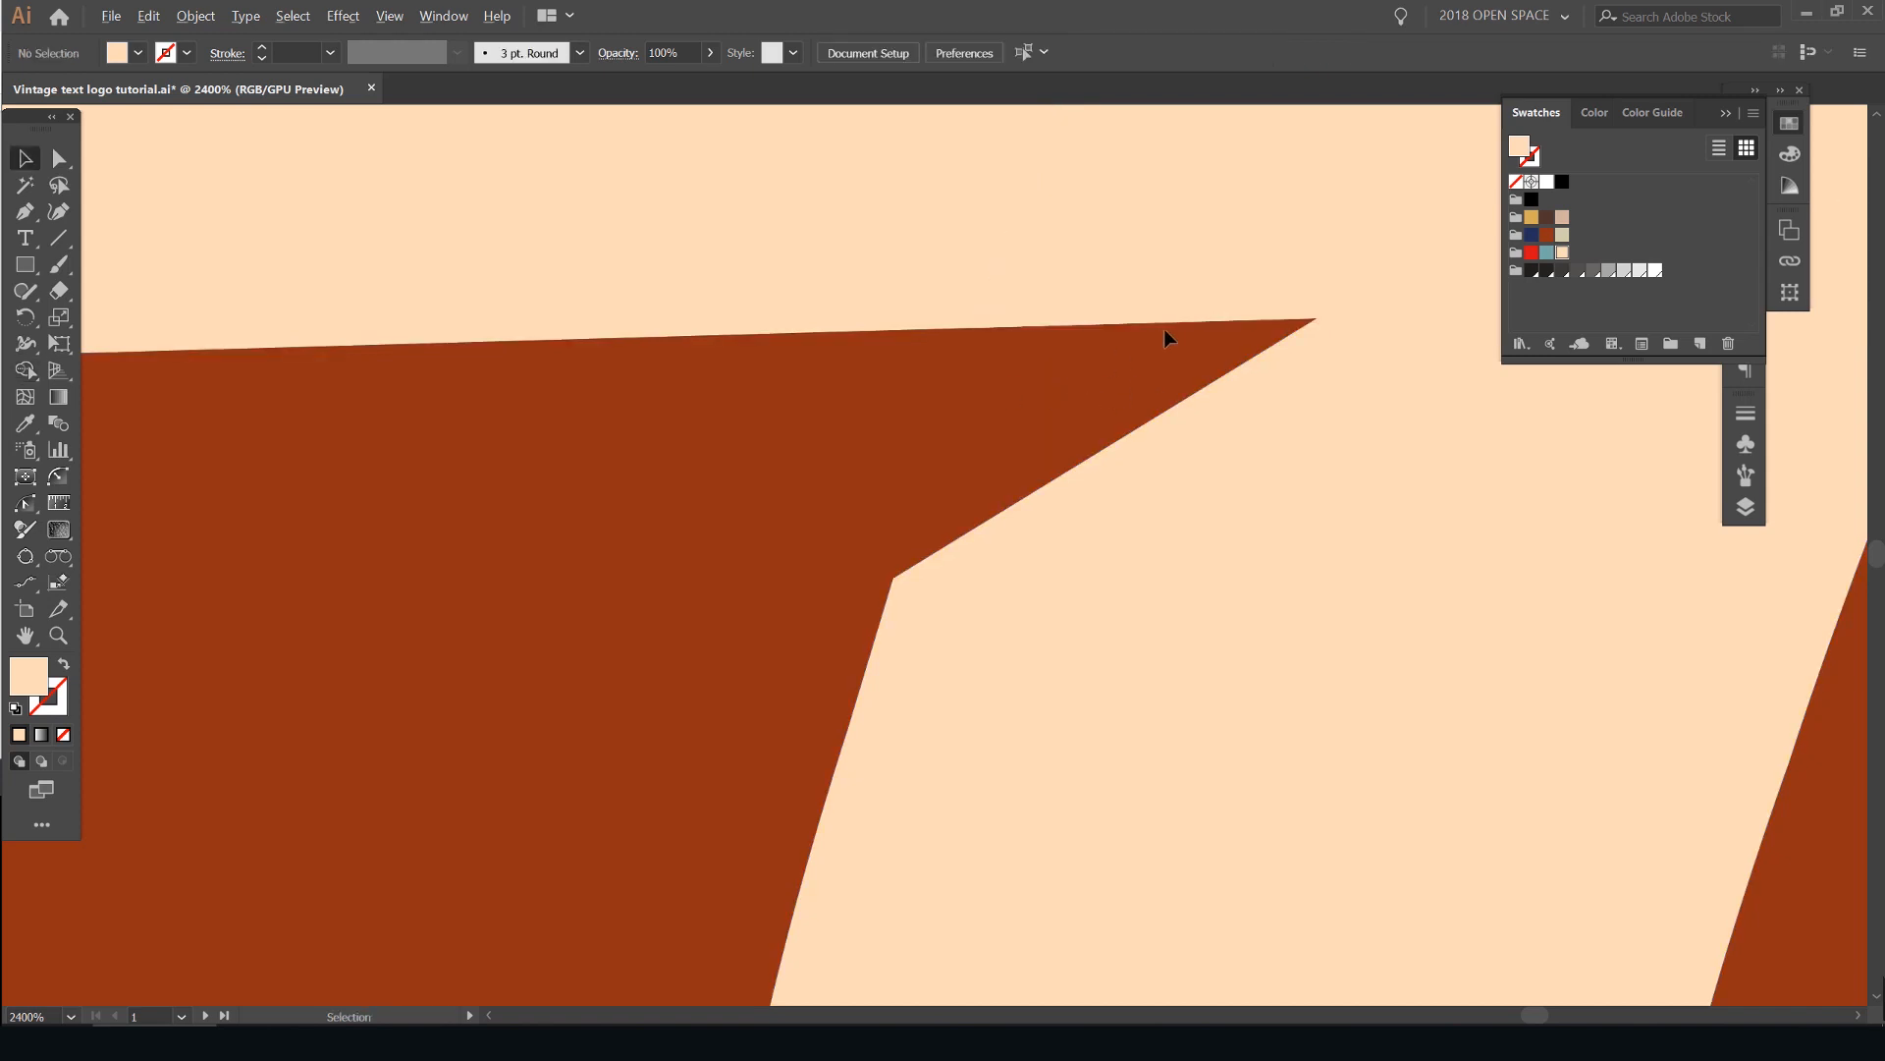
- Inspect the cut notch beside the u, the tail of the final o and the recolored logo
{"action": "scroll", "coordinate": [1164, 328], "scroll_direction": "down", "scroll_amount": 5}
{"action": "scroll", "coordinate": [1122, 350], "scroll_direction": "up", "scroll_amount": 3}
{"action": "key", "text": "a"}
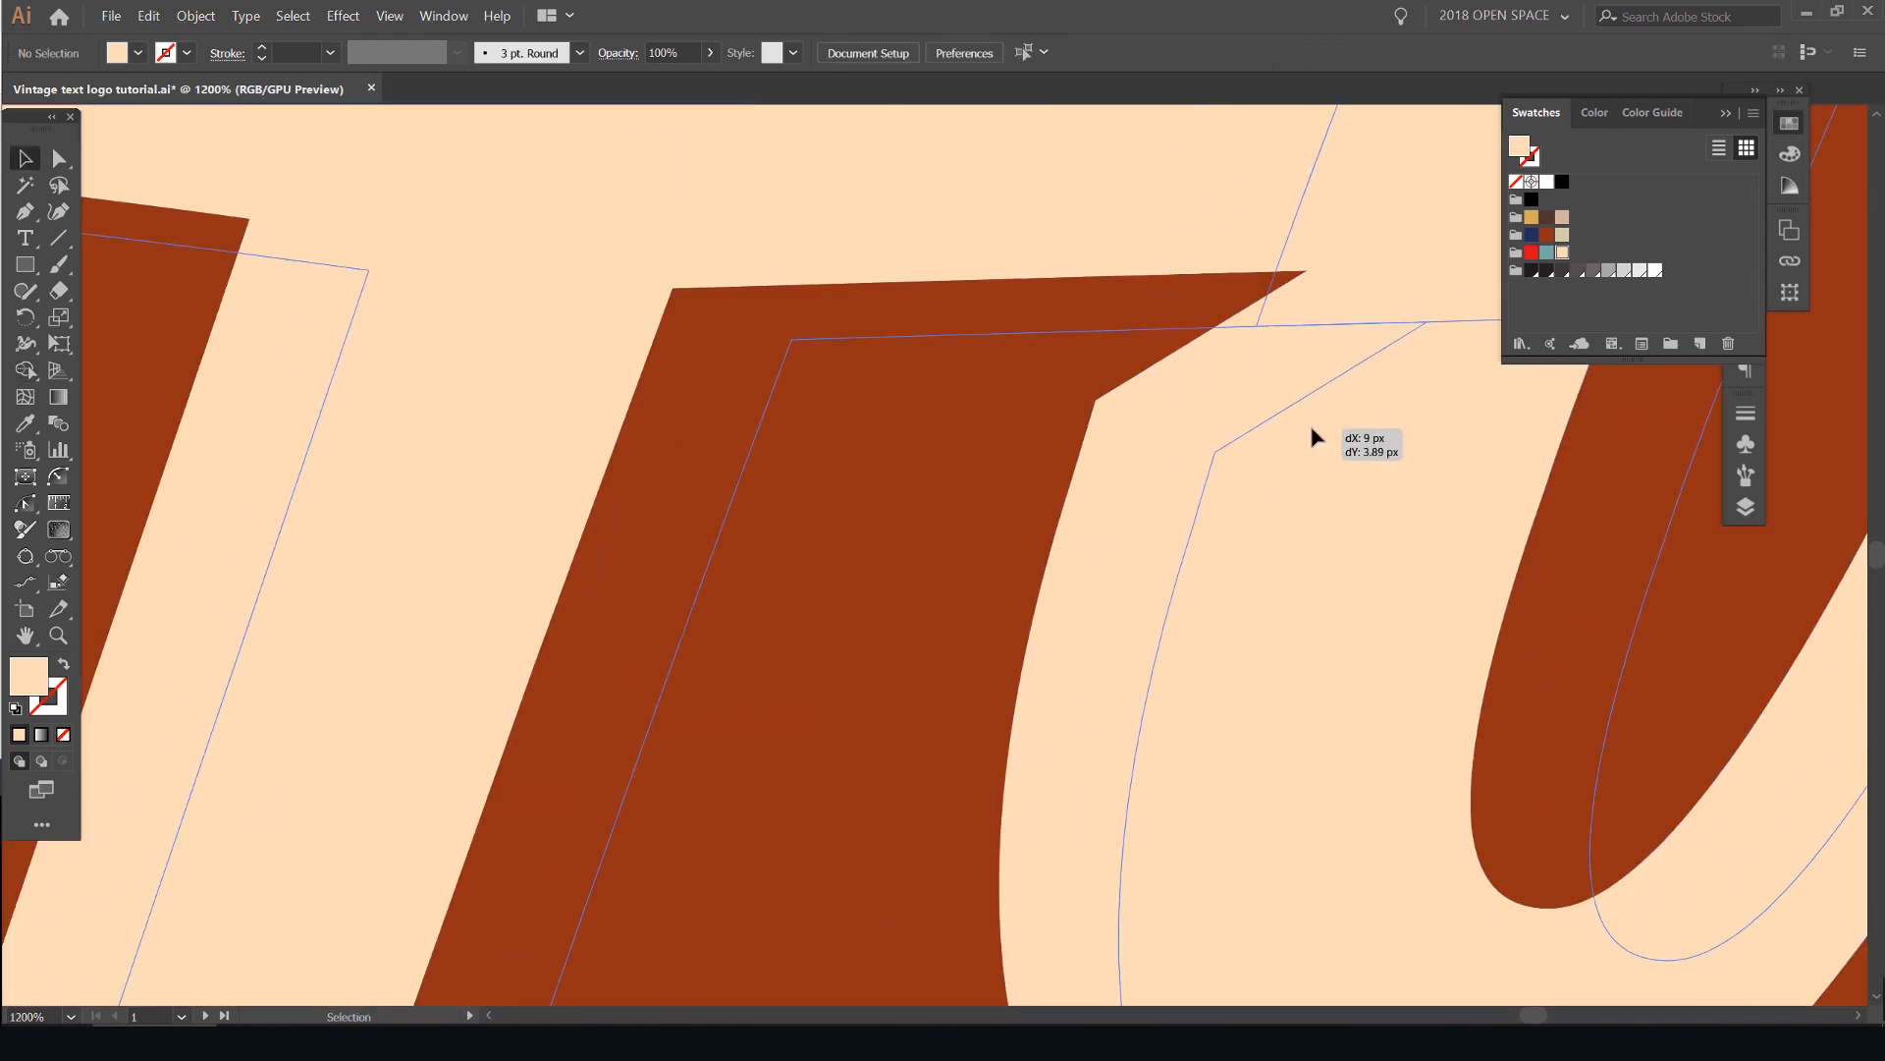
{"action": "left_click", "coordinate": [1305, 332]}
{"action": "key", "text": "v"}
{"action": "scroll", "coordinate": [1309, 274], "scroll_direction": "down", "scroll_amount": 6}
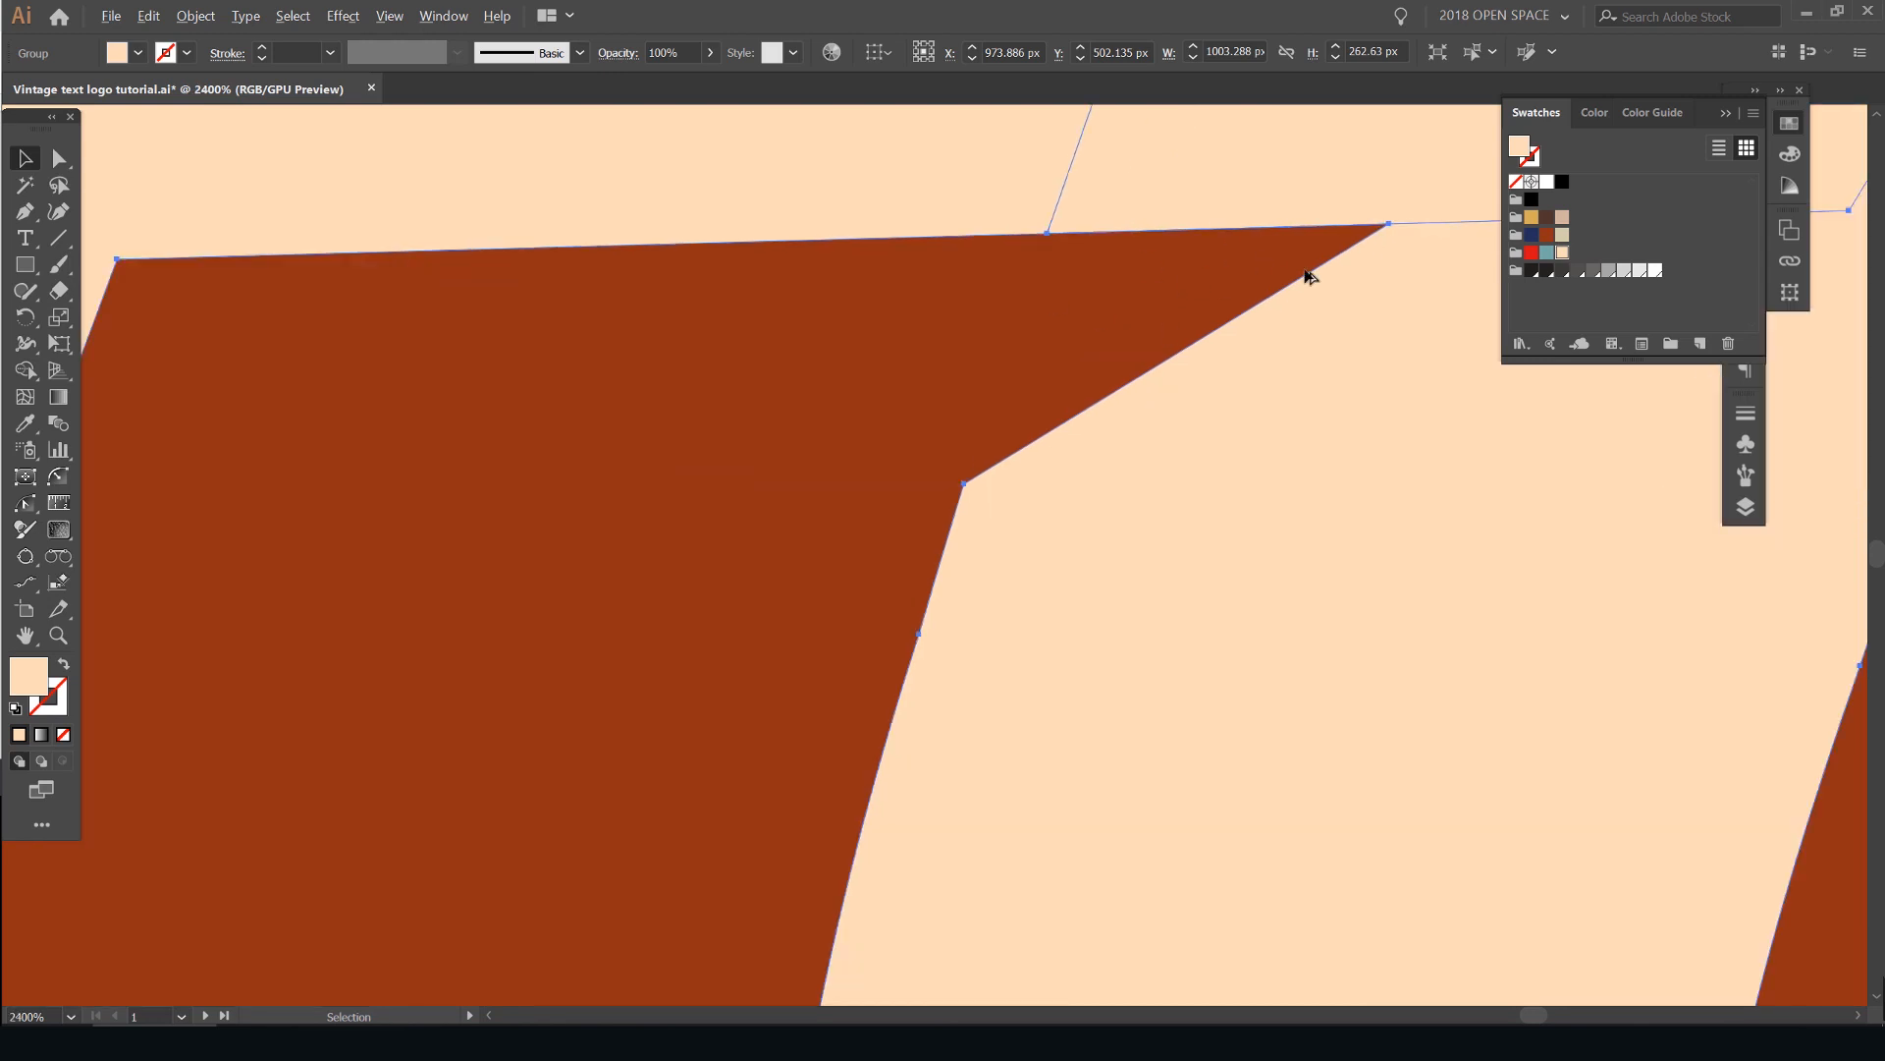
{"action": "left_click", "coordinate": [1112, 252]}
{"action": "left_click_drag", "start_coordinate": [1229, 208], "coordinate": [326, 340]}
{"action": "scroll", "coordinate": [1267, 493], "scroll_direction": "up", "scroll_amount": 2}
{"action": "left_click_drag", "start_coordinate": [1266, 455], "coordinate": [1141, 528]}
{"action": "scroll", "coordinate": [1143, 536], "scroll_direction": "up", "scroll_amount": 3}
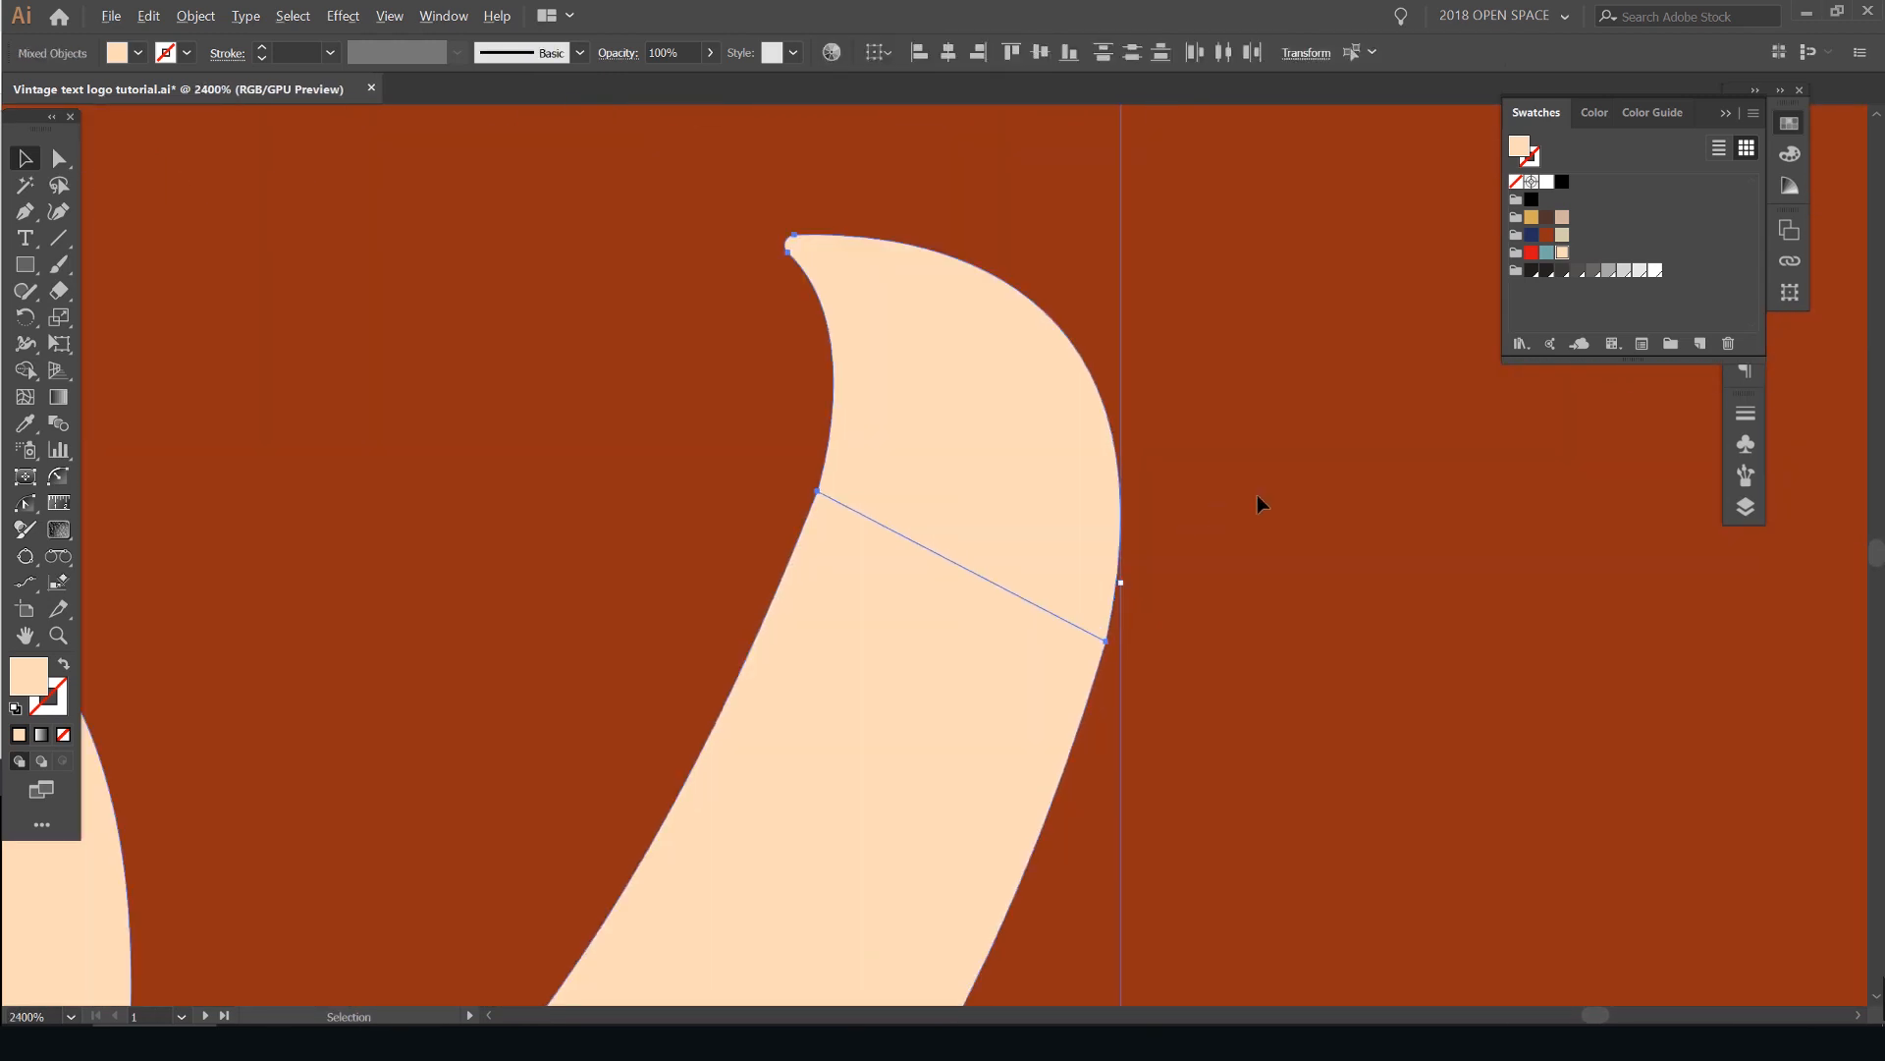
{"action": "left_click", "coordinate": [1252, 469]}
{"action": "scroll", "coordinate": [1220, 432], "scroll_direction": "down", "scroll_amount": 10}
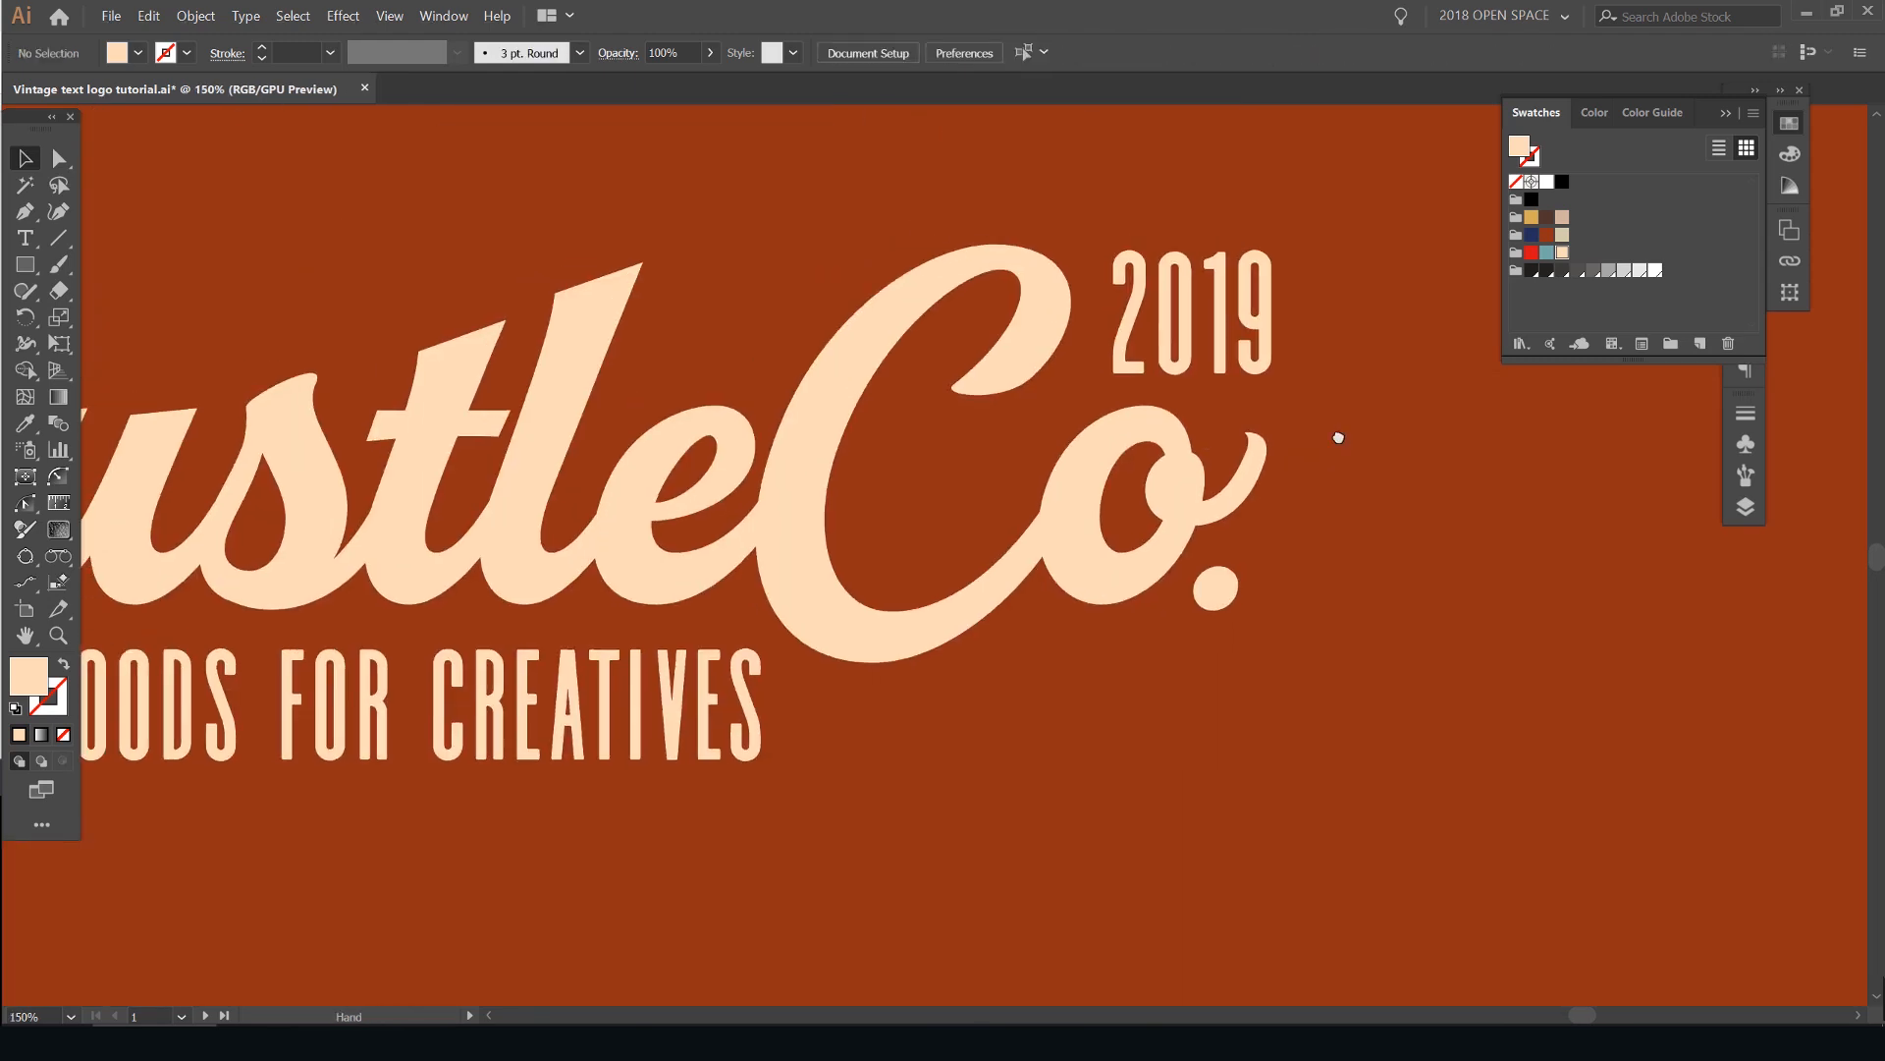
{"action": "scroll", "coordinate": [1151, 262], "scroll_direction": "down", "scroll_amount": 2}
{"action": "left_click_drag", "start_coordinate": [1108, 263], "coordinate": [1133, 308]}
{"action": "scroll", "coordinate": [1144, 346], "scroll_direction": "up", "scroll_amount": 2}
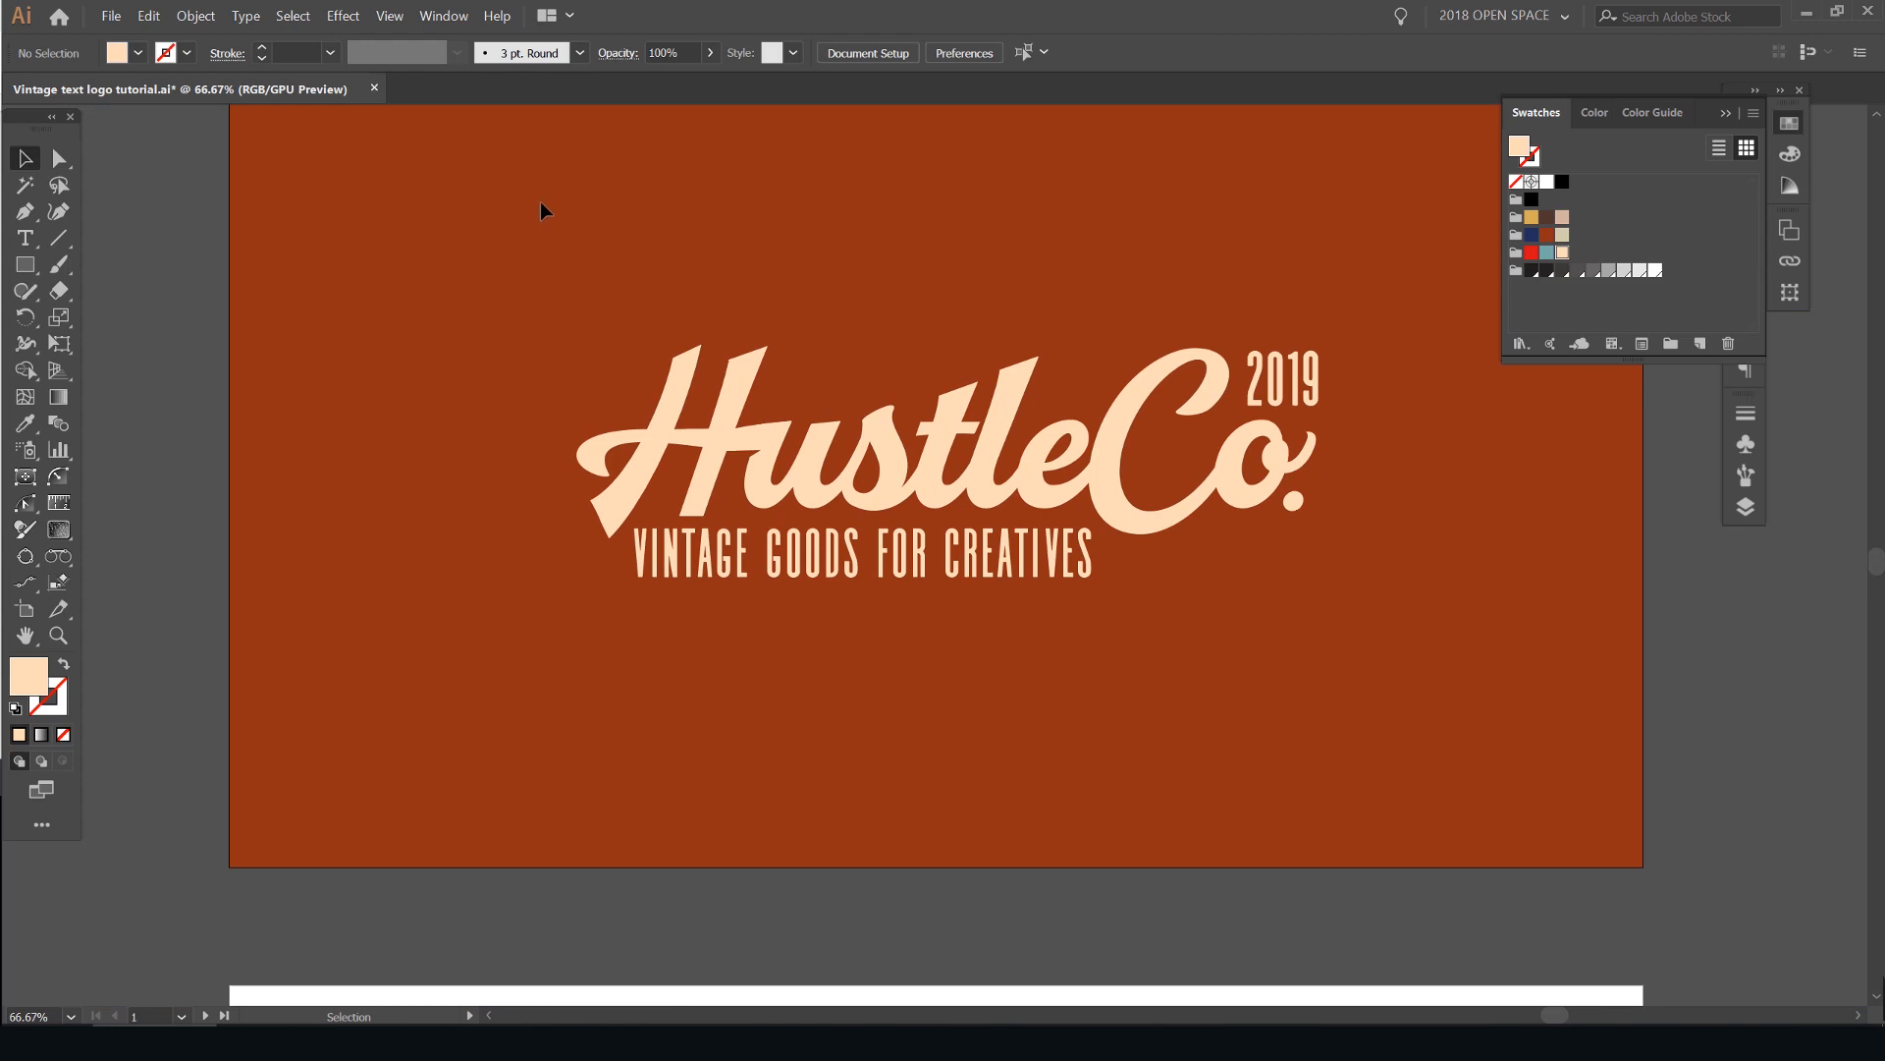
- Copy the speckle texture from the logo on the neighboring finished artboard
{"action": "scroll", "coordinate": [543, 206], "scroll_direction": "down", "scroll_amount": 2}
{"action": "left_click_drag", "start_coordinate": [606, 180], "coordinate": [1153, 207]}
{"action": "scroll", "coordinate": [715, 236], "scroll_direction": "up", "scroll_amount": 1}
{"action": "left_click_drag", "start_coordinate": [706, 274], "coordinate": [1031, 279]}
{"action": "left_click", "coordinate": [558, 336]}
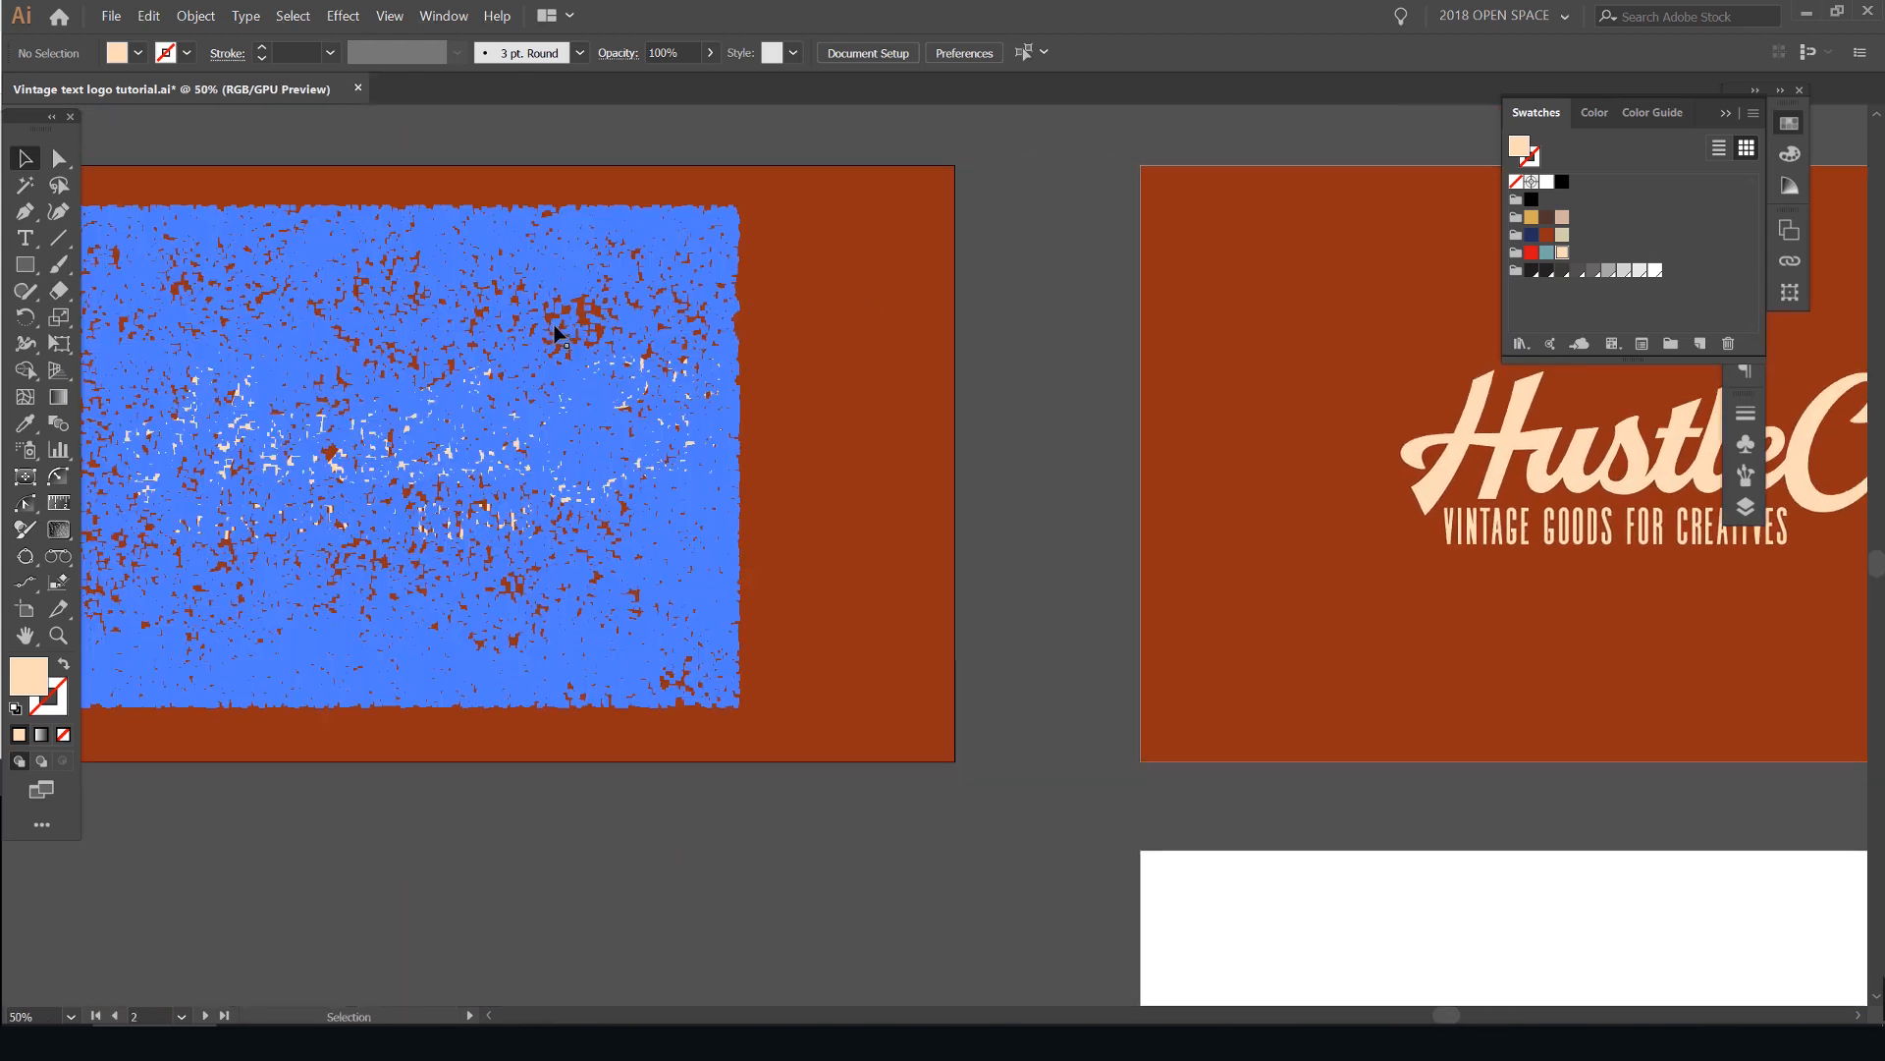
{"action": "scroll", "coordinate": [613, 296], "scroll_direction": "down", "scroll_amount": 1}
{"action": "left_click_drag", "start_coordinate": [551, 324], "coordinate": [1317, 184]}
{"action": "key", "text": "ctrl+x"}
{"action": "left_click", "coordinate": [1726, 112]}
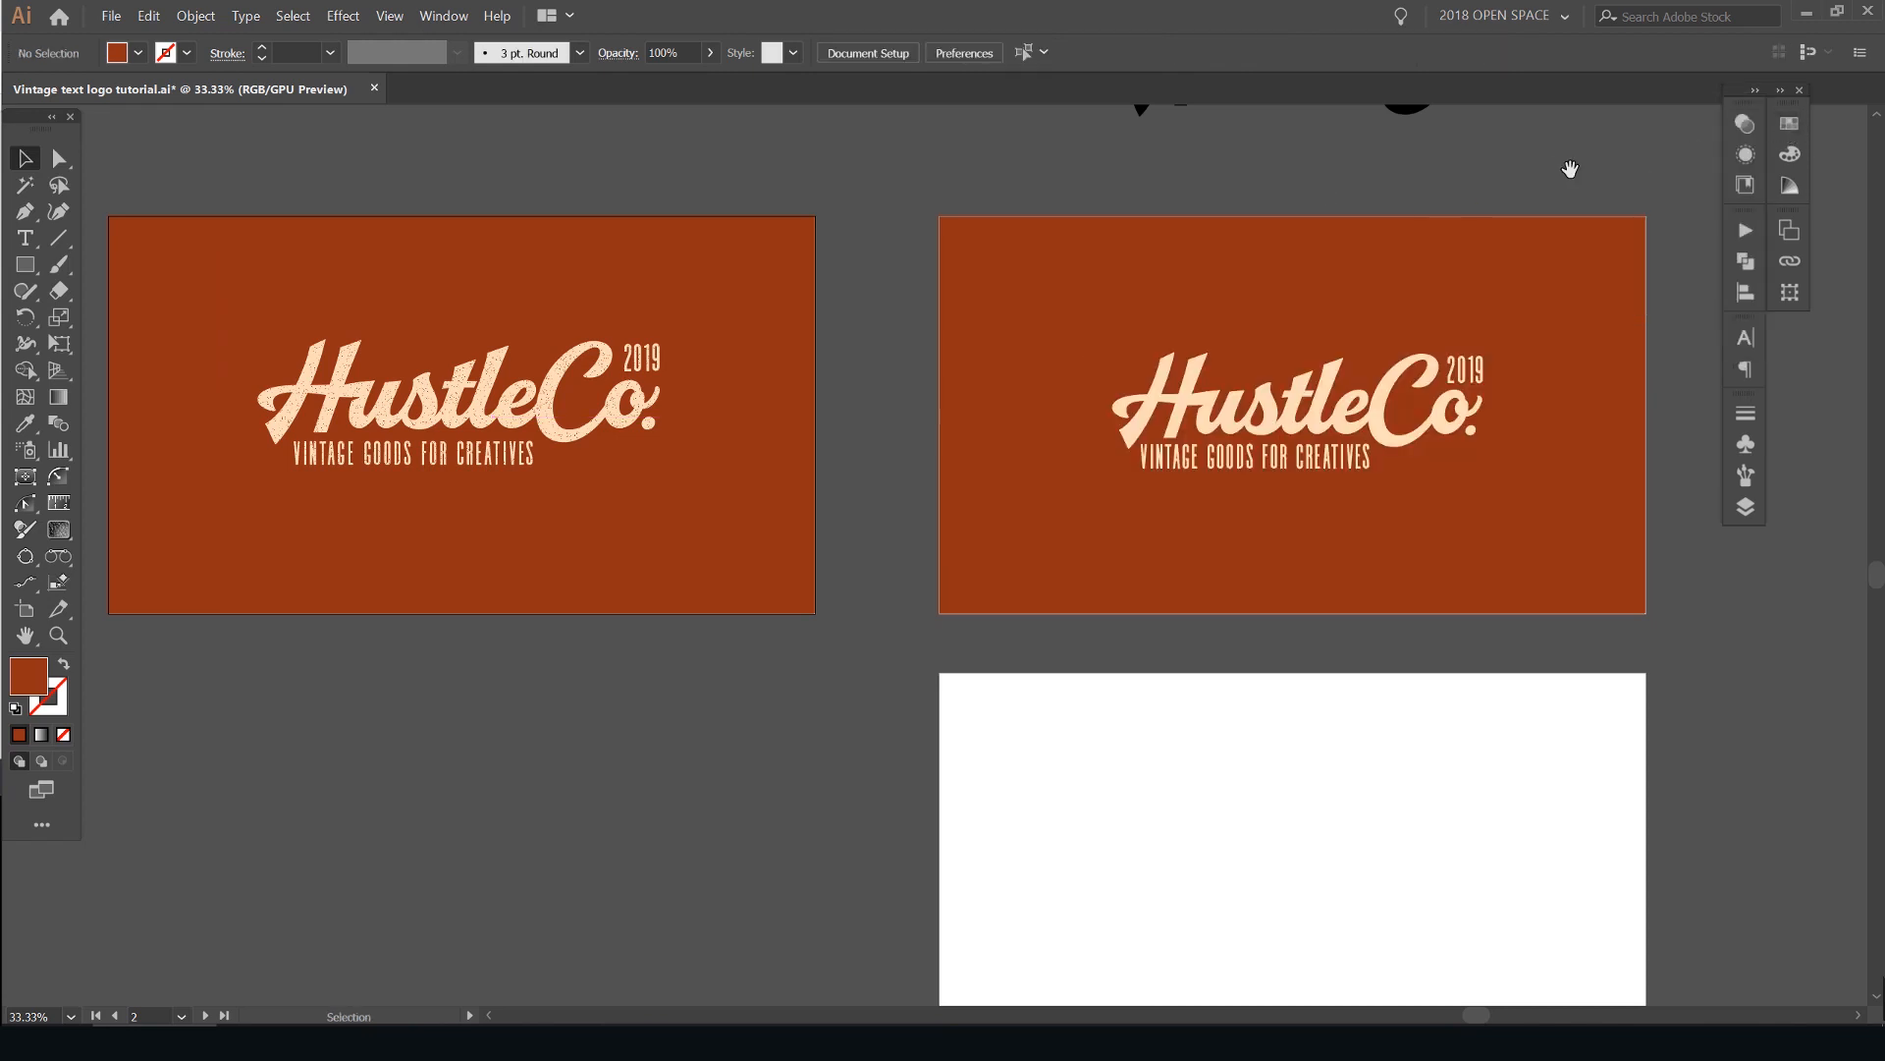
- Paste the rust orange speckle texture over the cream HustleCo. logo on the working artboard
{"action": "left_click_drag", "start_coordinate": [1570, 169], "coordinate": [1364, 184]}
{"action": "key", "text": "ctrl+v"}
{"action": "left_click", "coordinate": [1063, 446]}
{"action": "key", "text": "ctrl+1"}
{"action": "key", "text": "ctrl+h"}
{"action": "key", "text": "ctrl+h"}
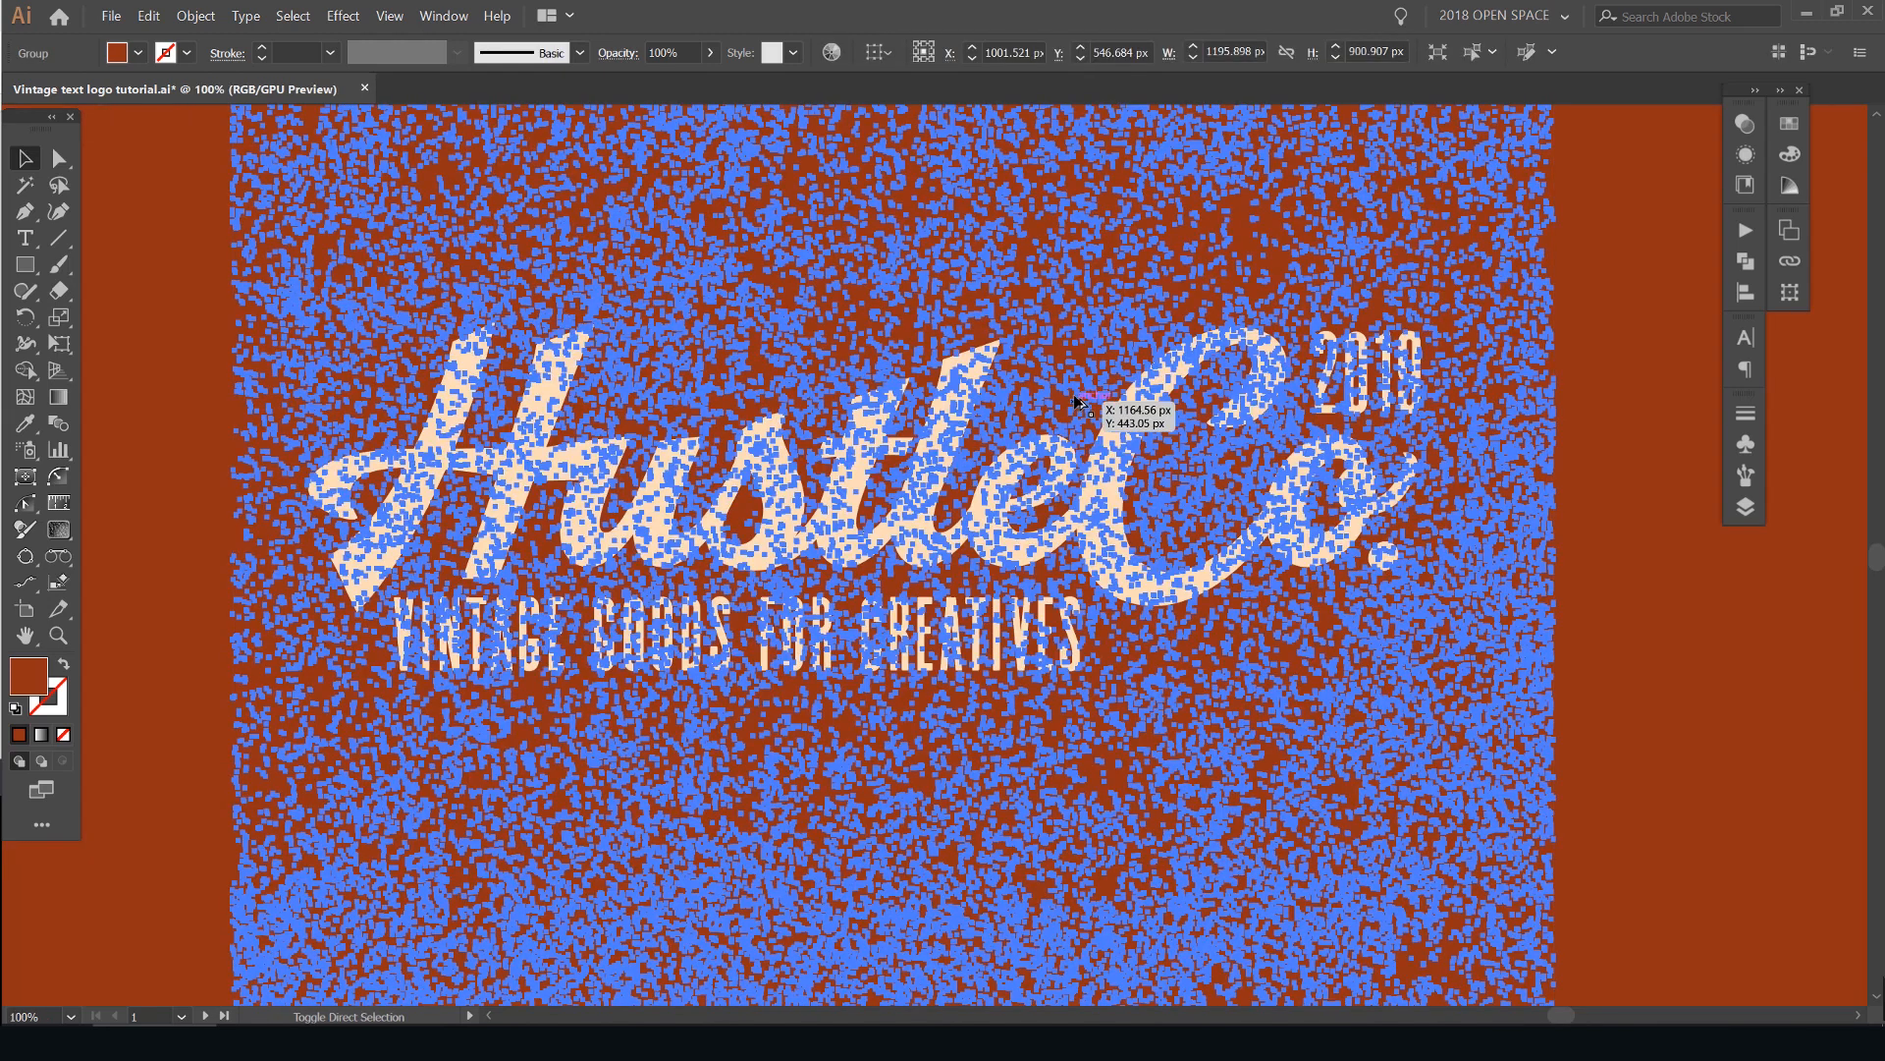
{"action": "left_click", "coordinate": [1583, 261]}
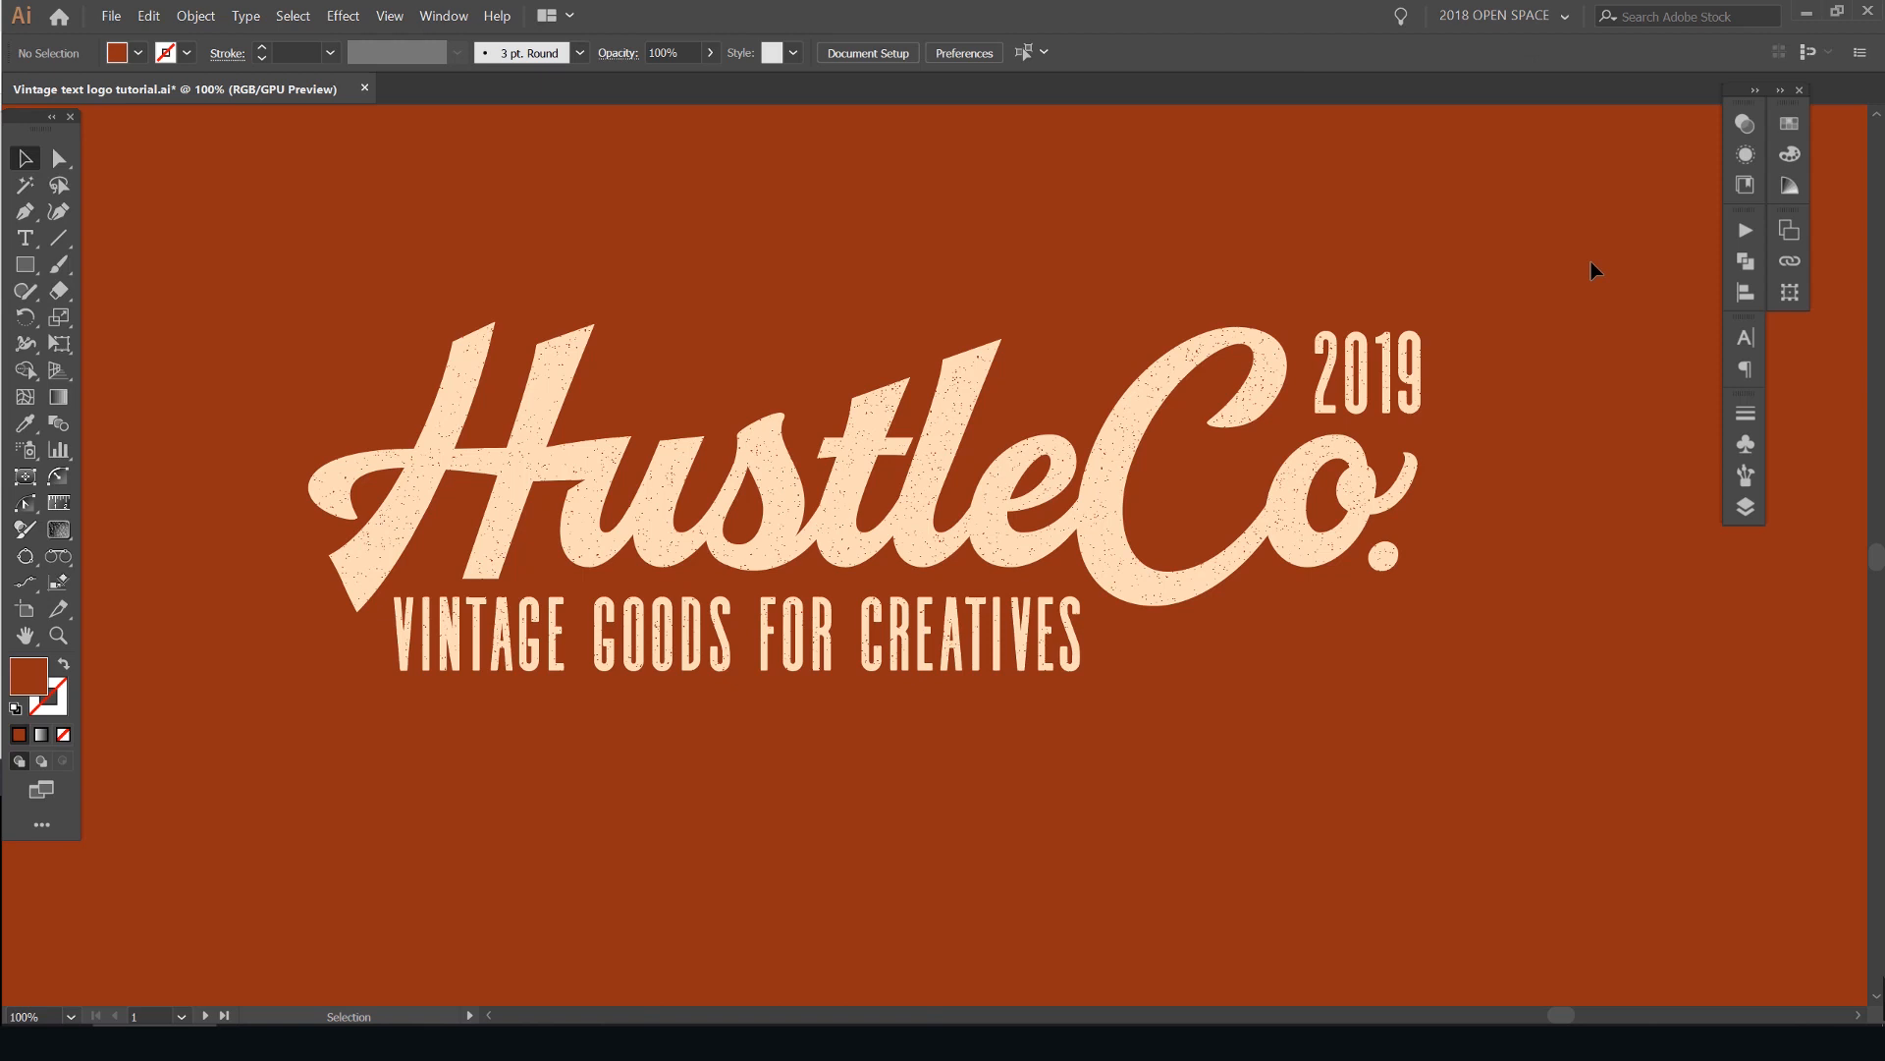
- Examine the speckle texture up close on the script letters and tagline, and across the whole logo
{"action": "scroll", "coordinate": [915, 397], "scroll_direction": "up", "scroll_amount": 8}
{"action": "left_click_drag", "start_coordinate": [924, 571], "coordinate": [984, 207]}
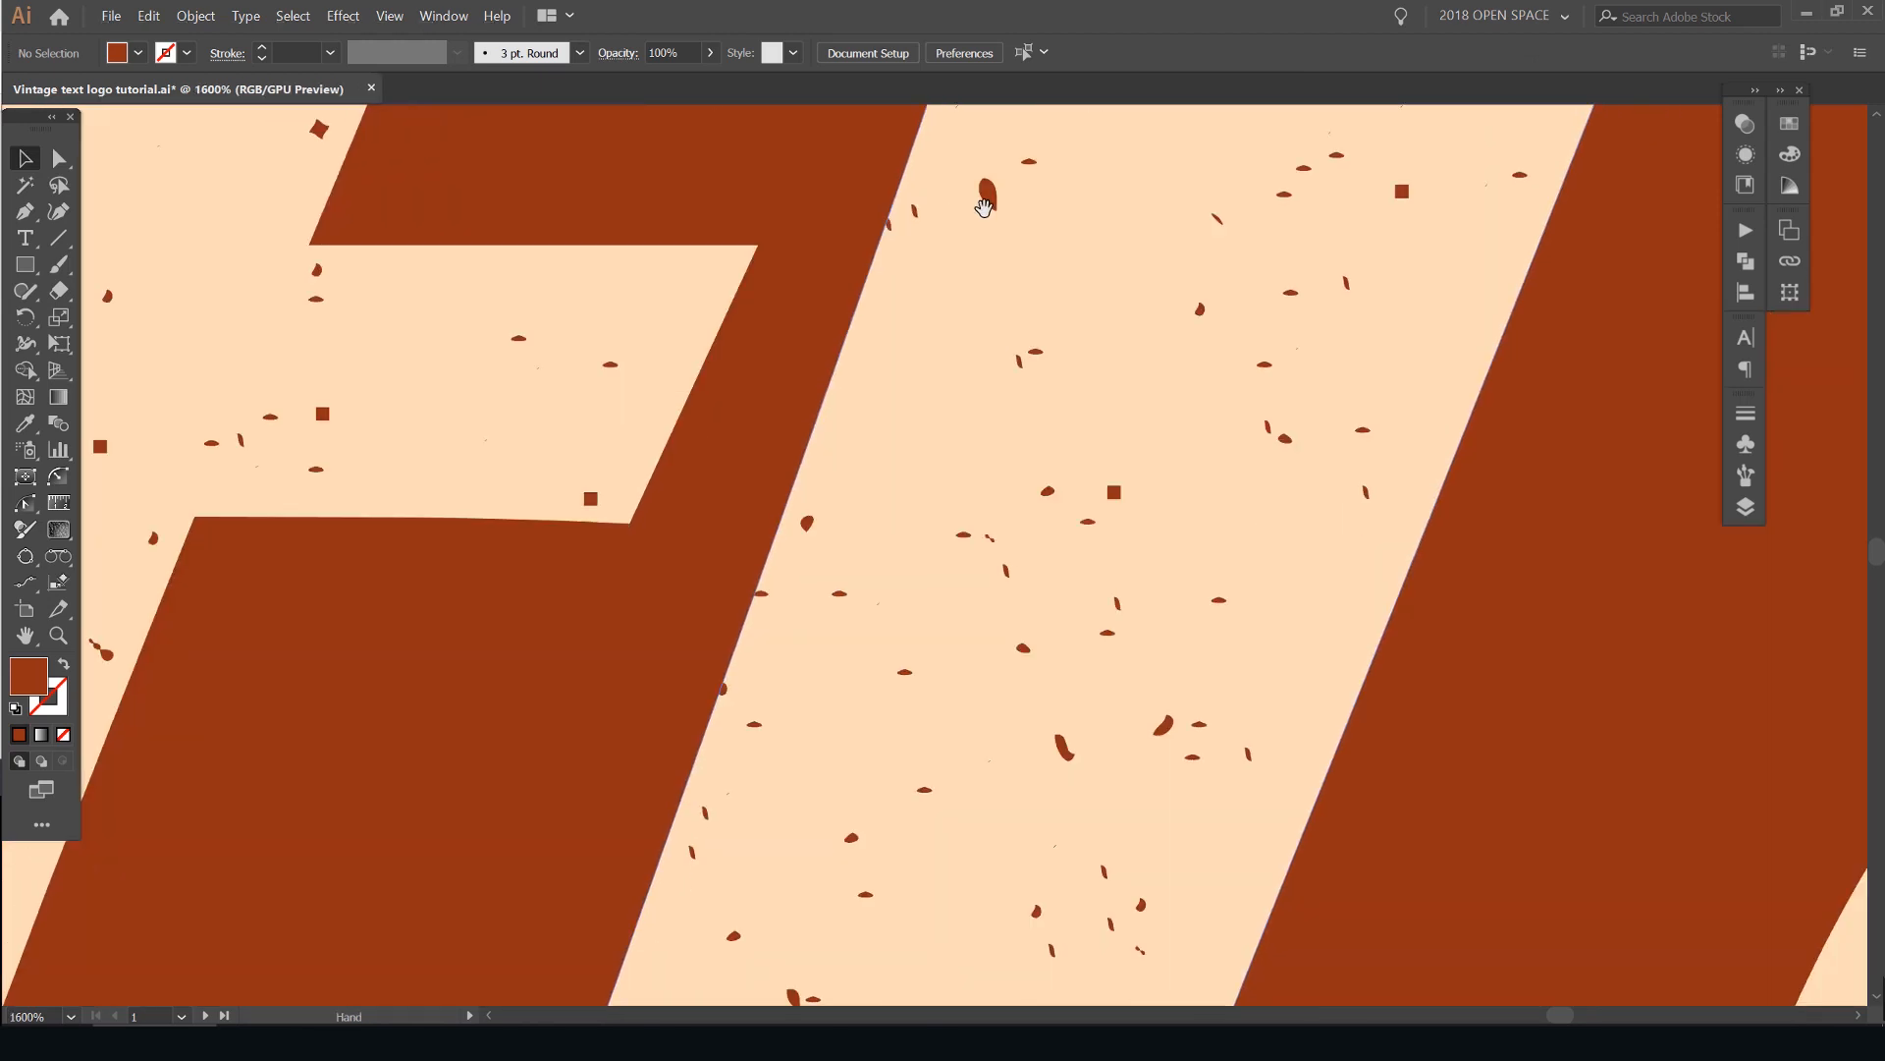
{"action": "scroll", "coordinate": [1022, 422], "scroll_direction": "down", "scroll_amount": 2}
{"action": "left_click_drag", "start_coordinate": [1061, 442], "coordinate": [1099, 226]}
{"action": "scroll", "coordinate": [1110, 401], "scroll_direction": "down", "scroll_amount": 2}
{"action": "left_click_drag", "start_coordinate": [1113, 403], "coordinate": [1168, 108]}
{"action": "scroll", "coordinate": [918, 469], "scroll_direction": "up", "scroll_amount": 3}
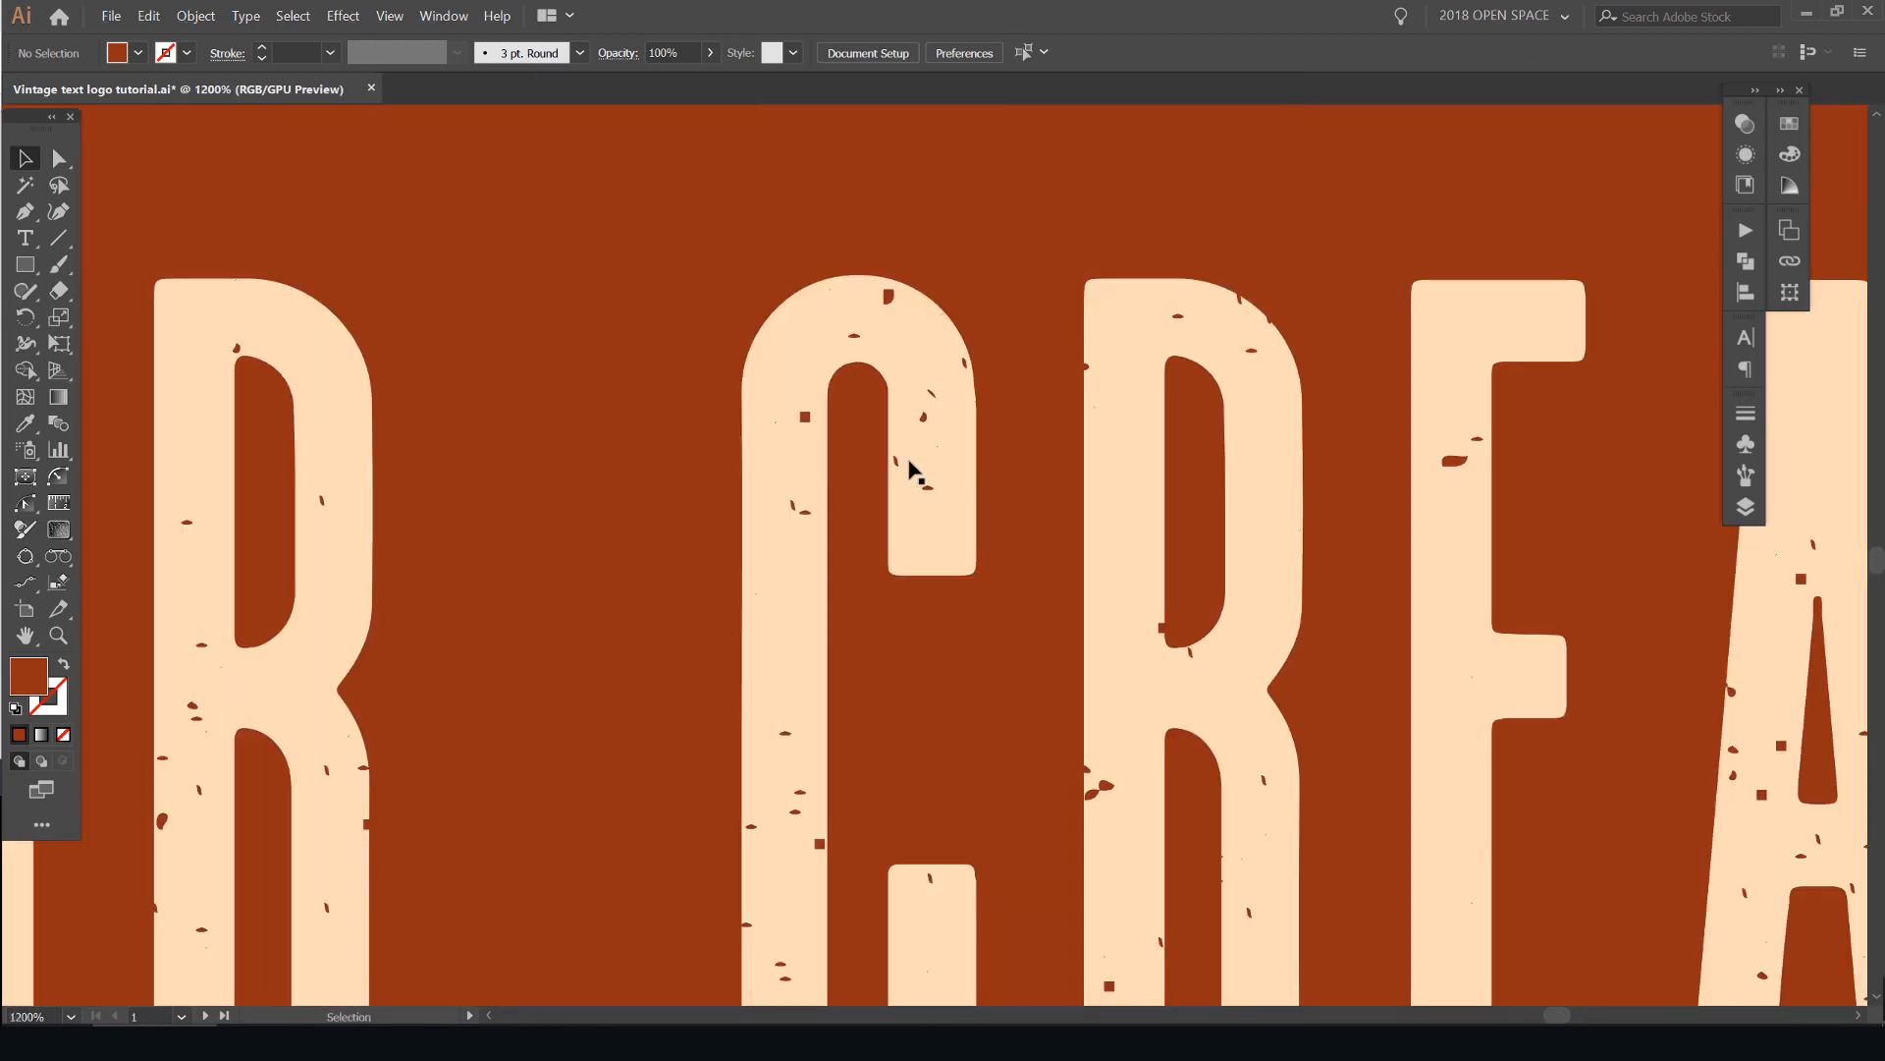
{"action": "scroll", "coordinate": [913, 472], "scroll_direction": "down", "scroll_amount": 3}
{"action": "scroll", "coordinate": [640, 467], "scroll_direction": "up", "scroll_amount": 2}
{"action": "scroll", "coordinate": [639, 467], "scroll_direction": "down", "scroll_amount": 4}
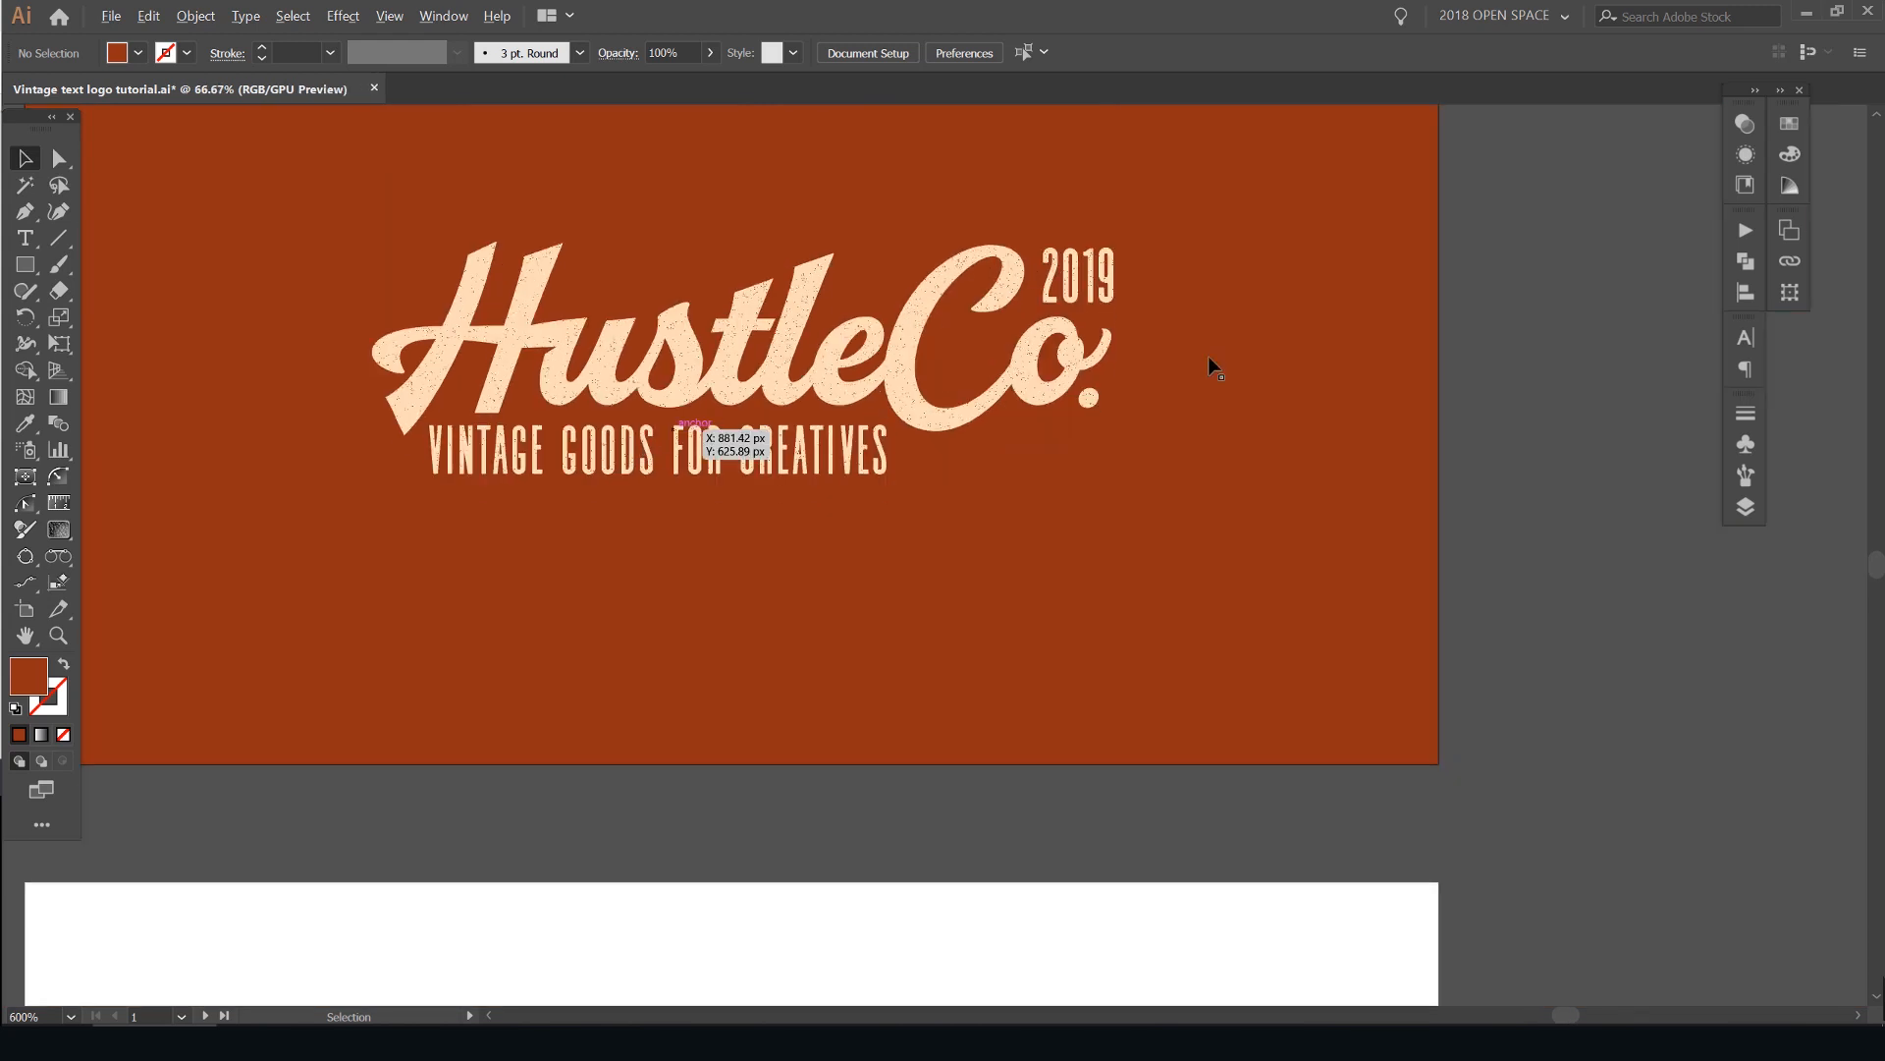
{"action": "scroll", "coordinate": [859, 378], "scroll_direction": "up", "scroll_amount": 1}
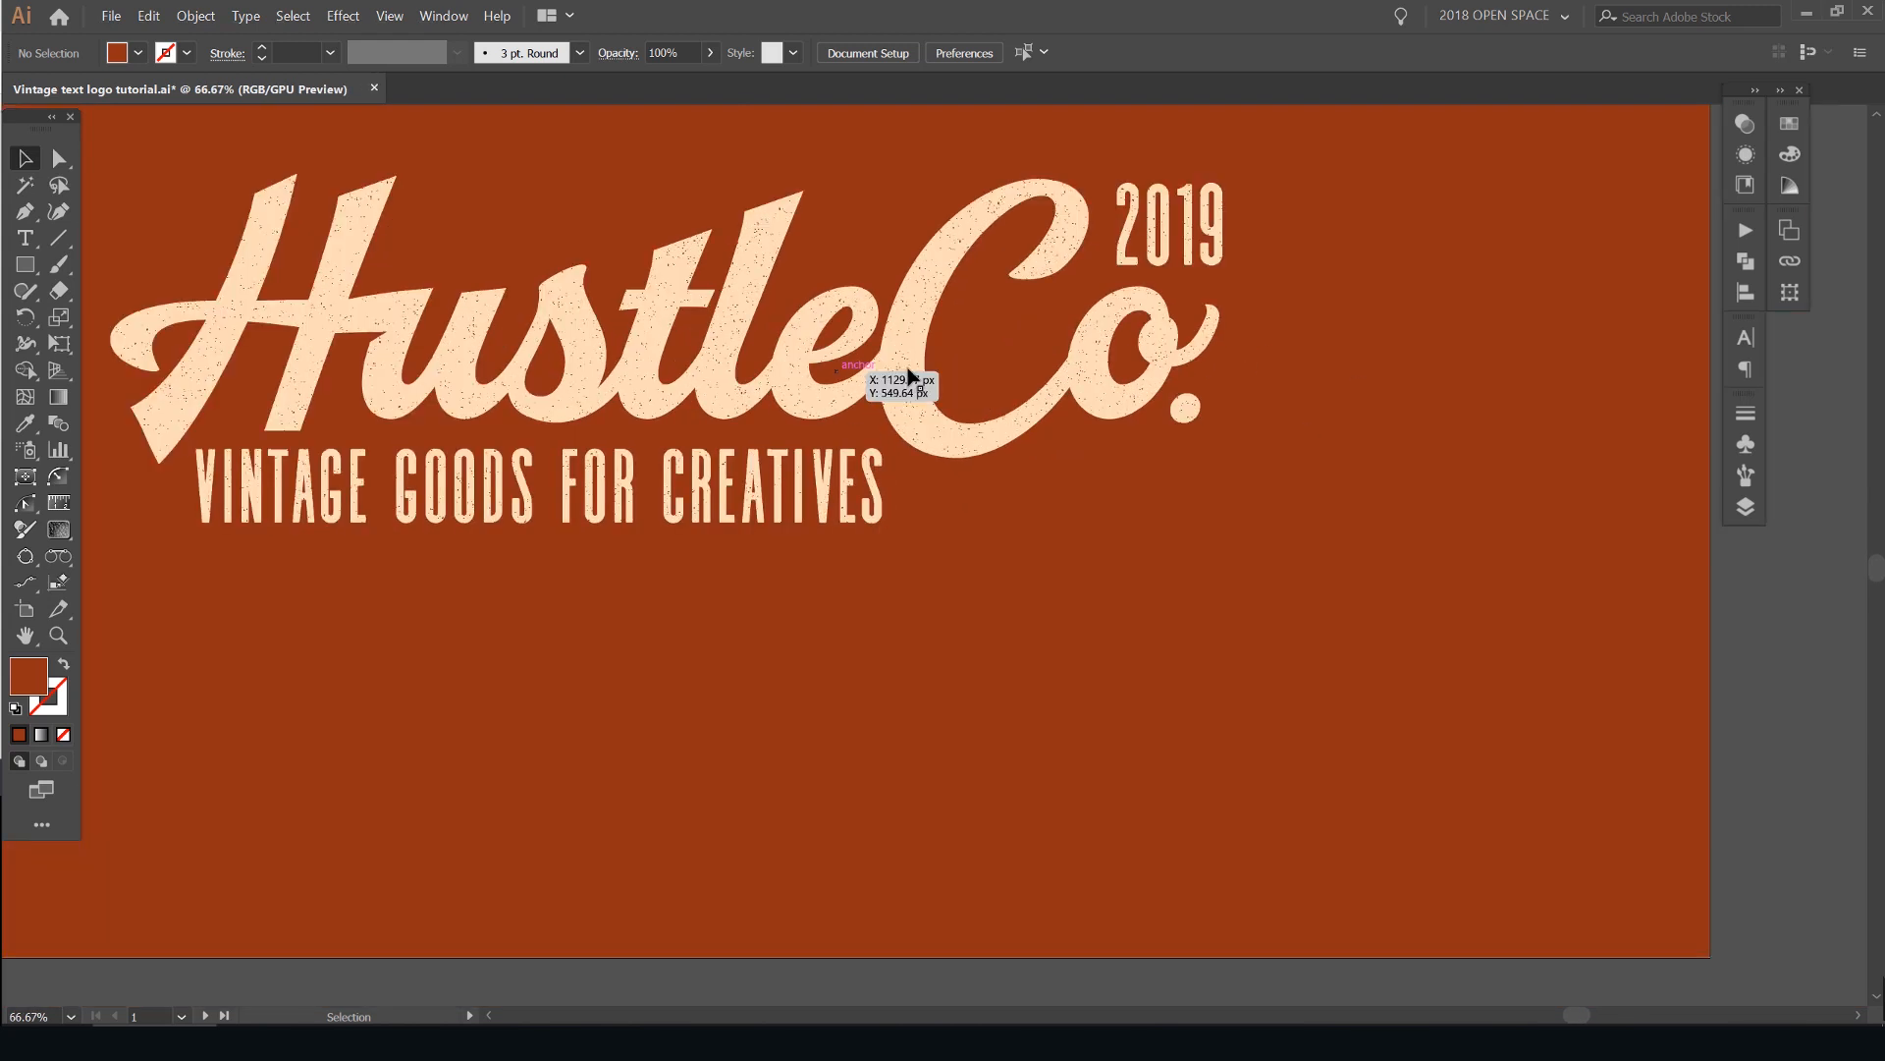
{"action": "scroll", "coordinate": [896, 370], "scroll_direction": "down", "scroll_amount": 2}
{"action": "left_click_drag", "start_coordinate": [907, 287], "coordinate": [1043, 326]}
{"action": "scroll", "coordinate": [1043, 326], "scroll_direction": "down", "scroll_amount": 1}
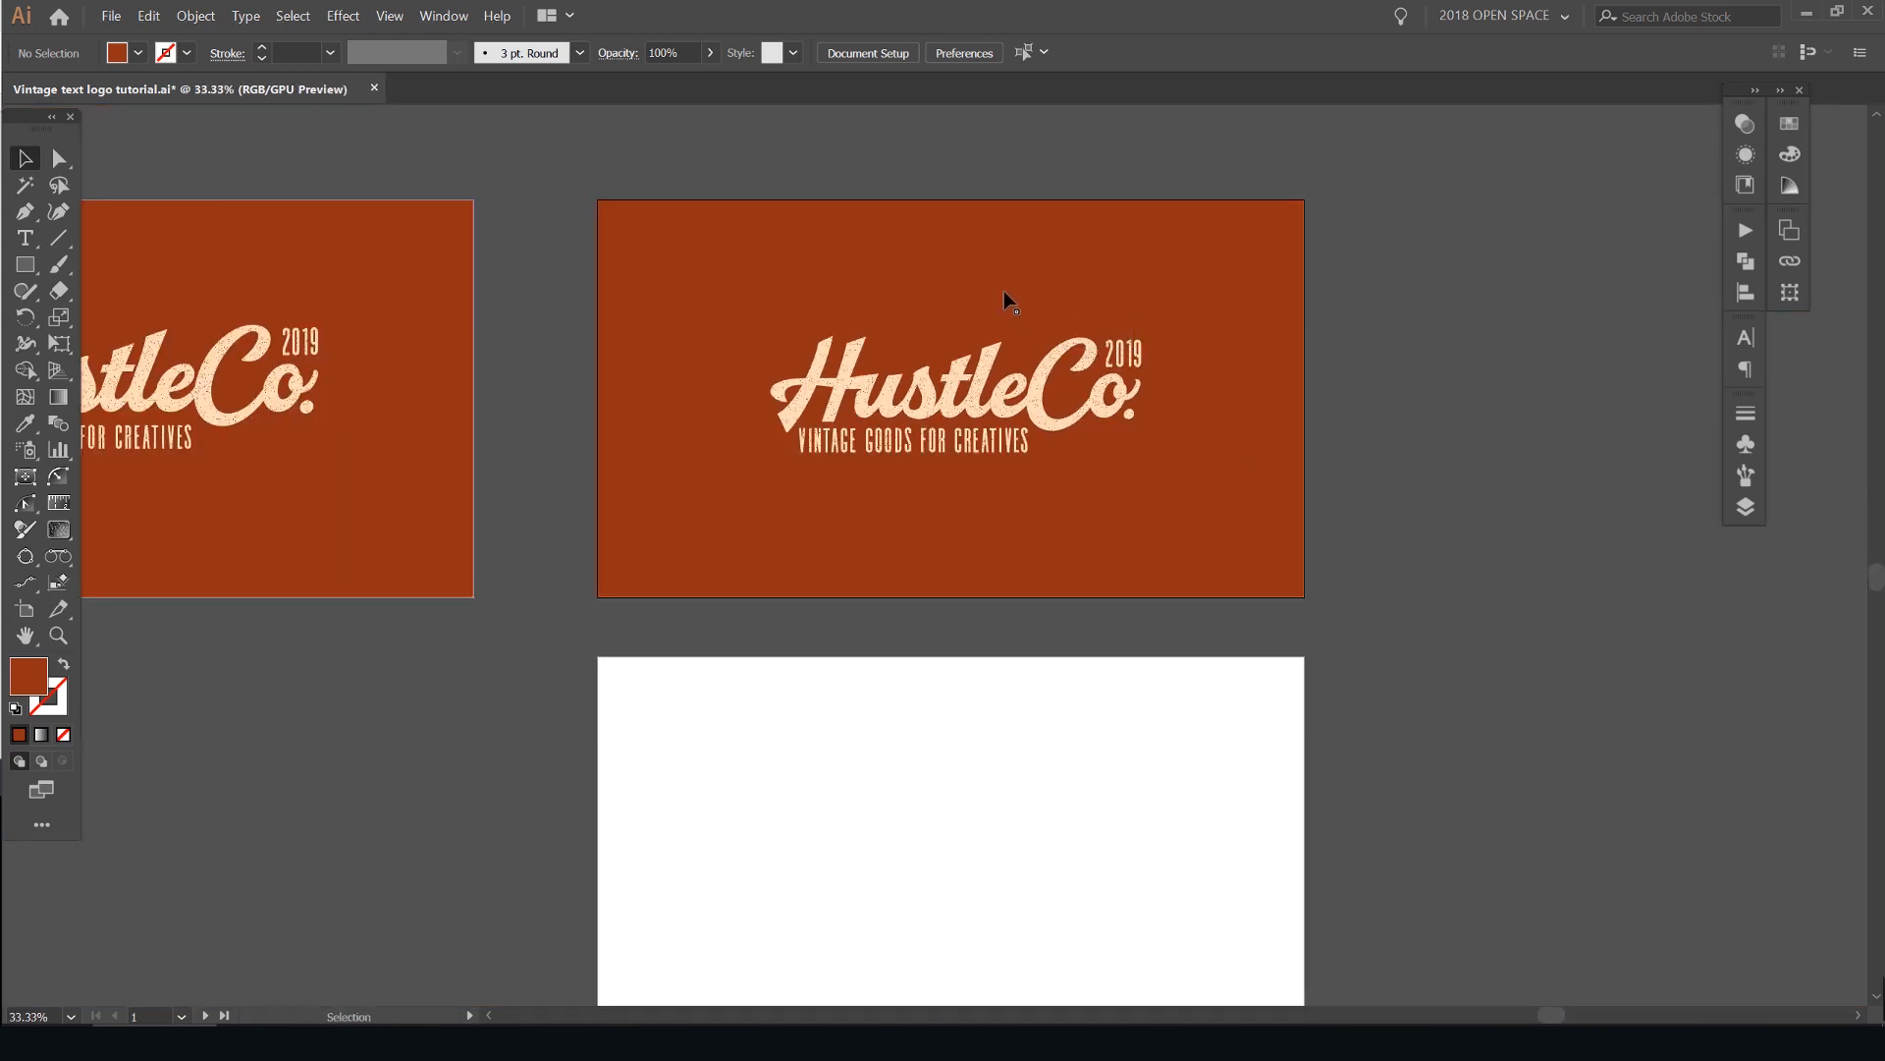
- Extend the end of the t's crossbar horizontally until it overlaps the stem of the l
{"action": "scroll", "coordinate": [1004, 369], "scroll_direction": "up", "scroll_amount": 3}
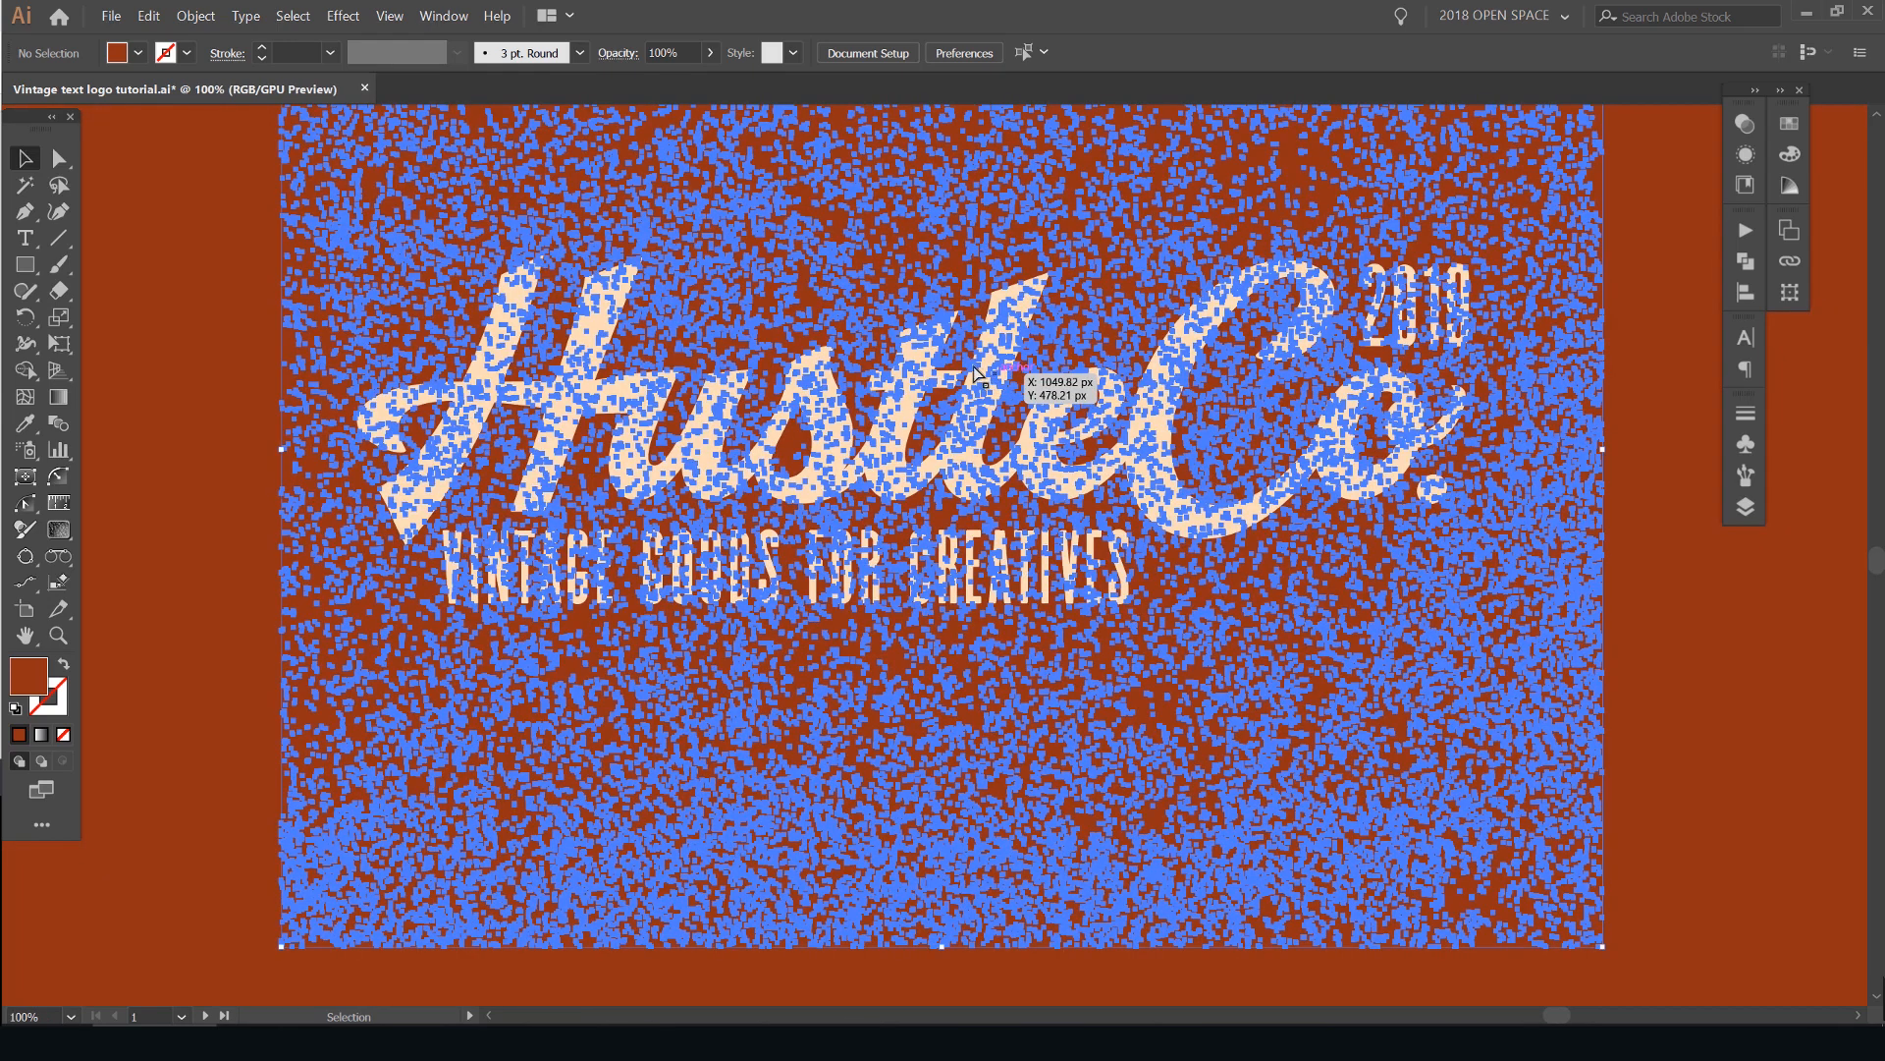
{"action": "scroll", "coordinate": [1004, 370], "scroll_direction": "up", "scroll_amount": 3}
{"action": "key", "text": "a"}
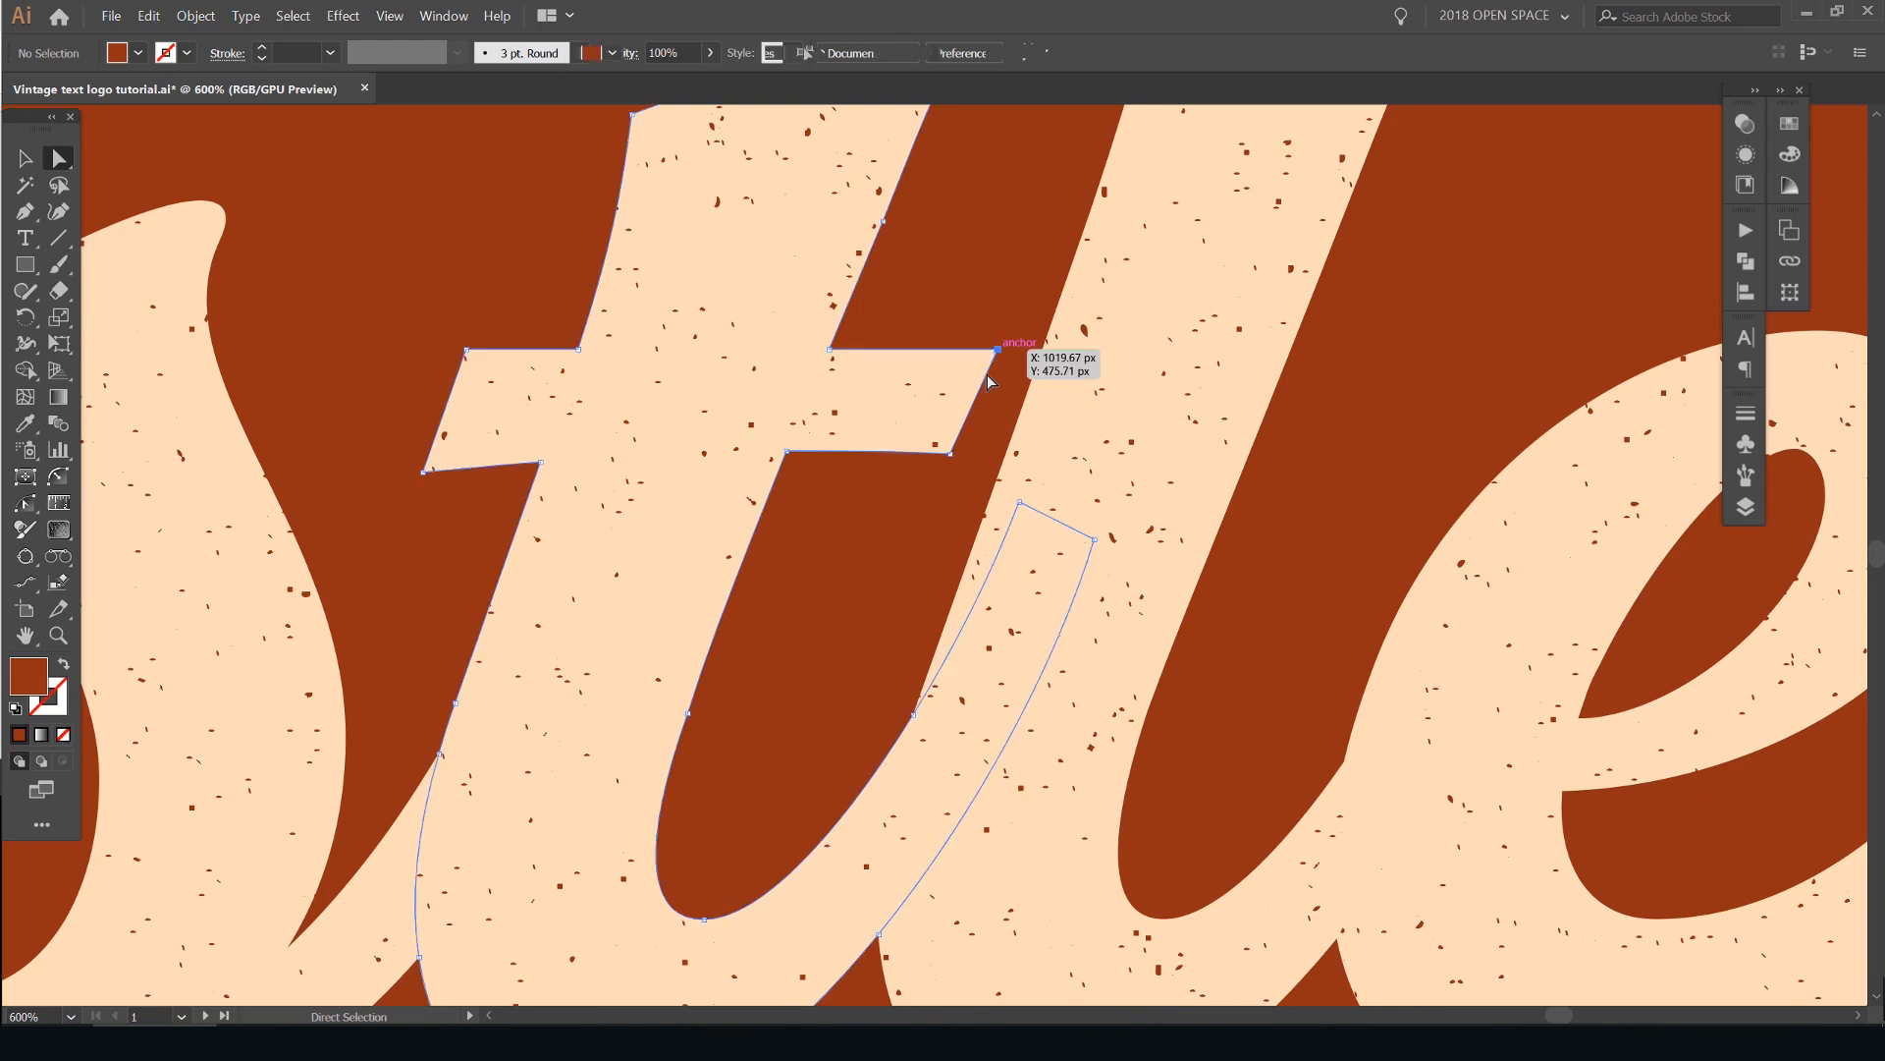
{"action": "left_click", "coordinate": [989, 371]}
{"action": "left_click_drag", "start_coordinate": [951, 455], "coordinate": [1053, 459]}
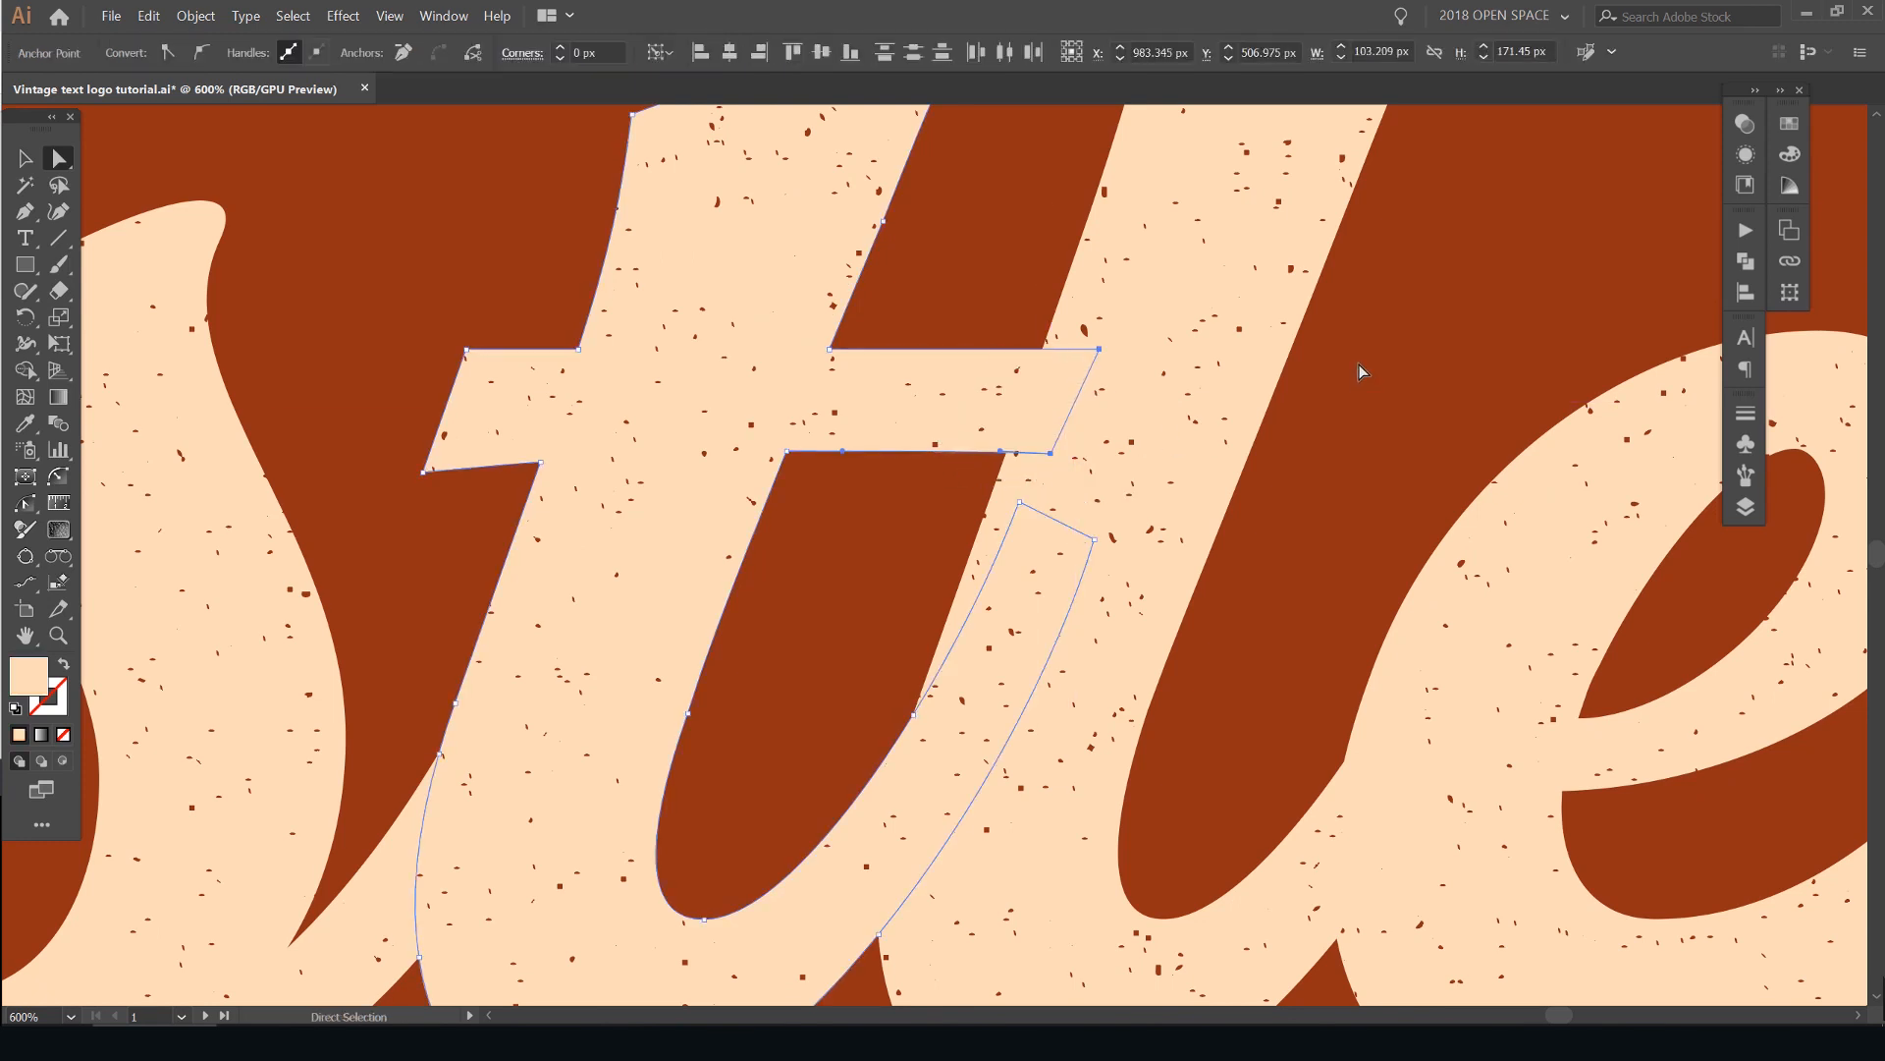
{"action": "left_click", "coordinate": [1359, 363]}
{"action": "scroll", "coordinate": [1072, 376], "scroll_direction": "down", "scroll_amount": 4}
{"action": "scroll", "coordinate": [1312, 247], "scroll_direction": "down", "scroll_amount": 3}
{"action": "left_click_drag", "start_coordinate": [1241, 294], "coordinate": [1093, 375]}
{"action": "scroll", "coordinate": [1093, 374], "scroll_direction": "up", "scroll_amount": 3}
{"action": "scroll", "coordinate": [1090, 374], "scroll_direction": "down", "scroll_amount": 3}
{"action": "left_click_drag", "start_coordinate": [1228, 243], "coordinate": [1167, 287]}
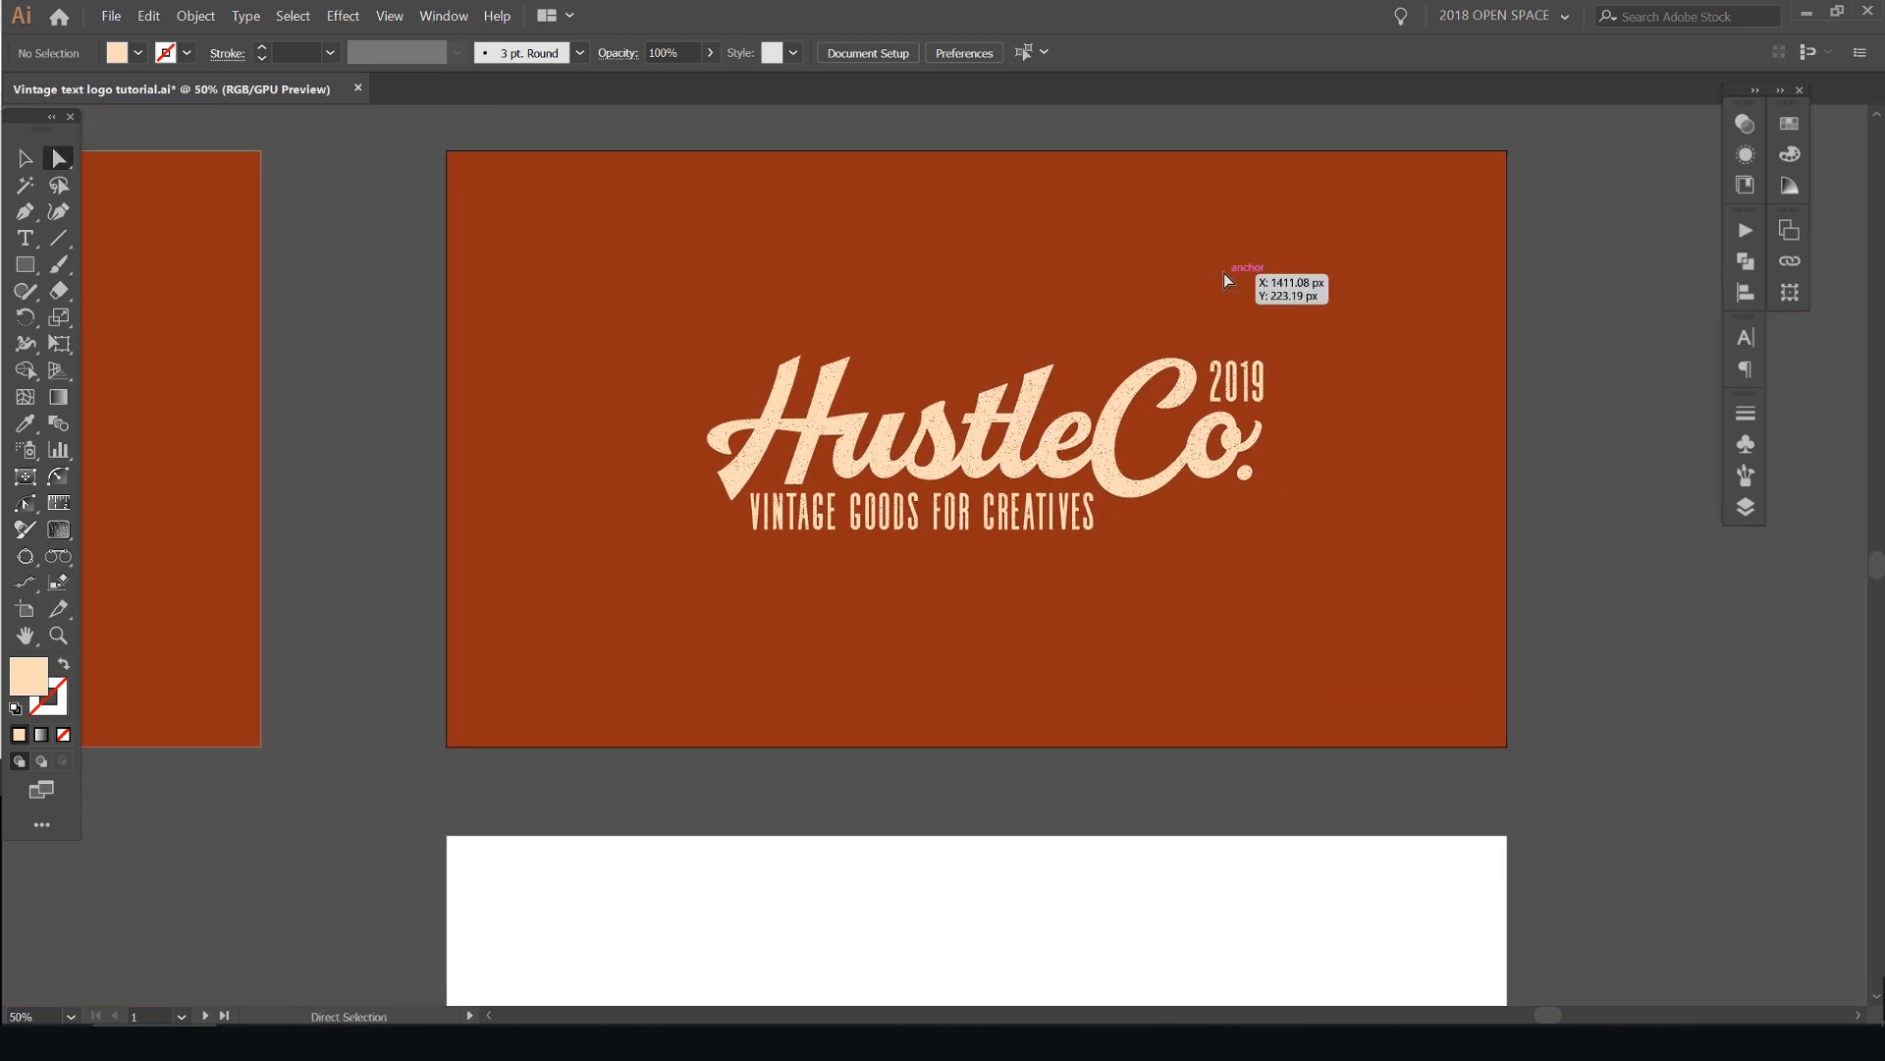
- Fill the "VINTAGE GOODS FOR CREATIVES" tagline and the 2019 date with the teal swatch
{"action": "left_click", "coordinate": [1743, 183]}
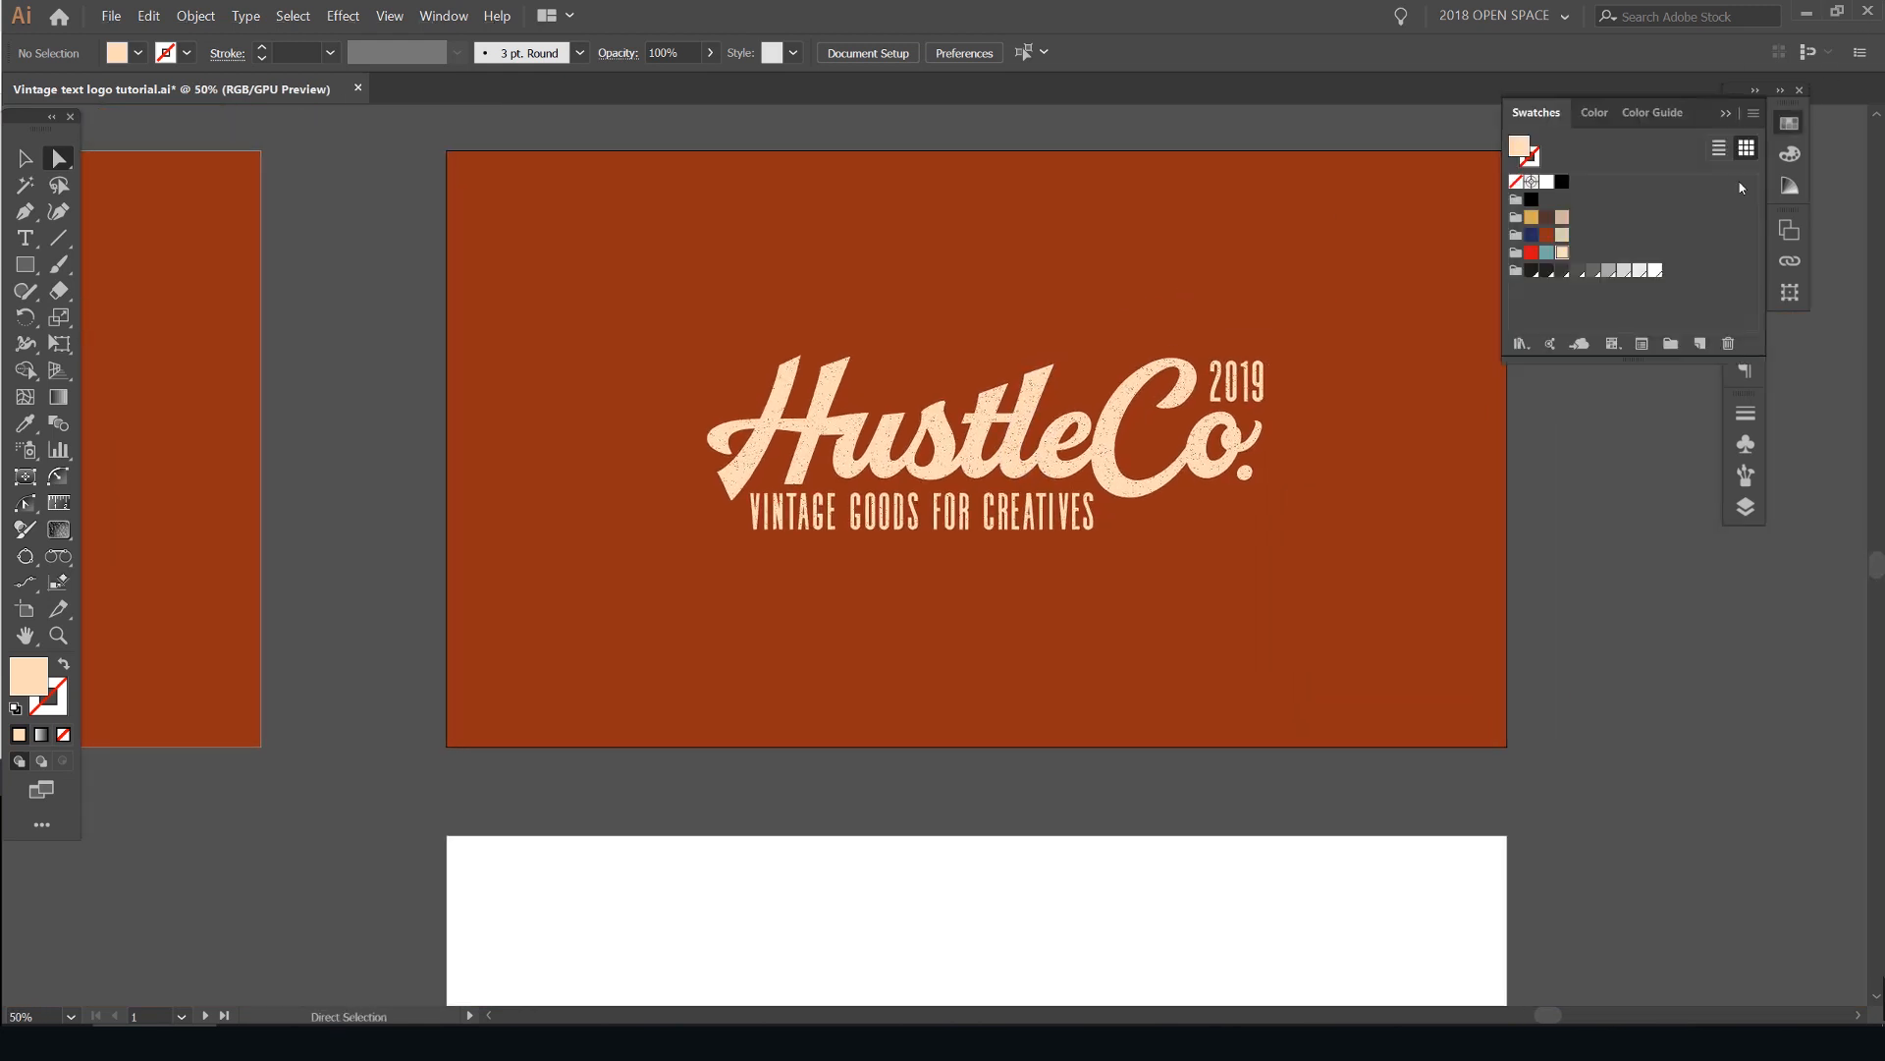
{"action": "left_click", "coordinate": [1034, 519]}
{"action": "key", "text": "v"}
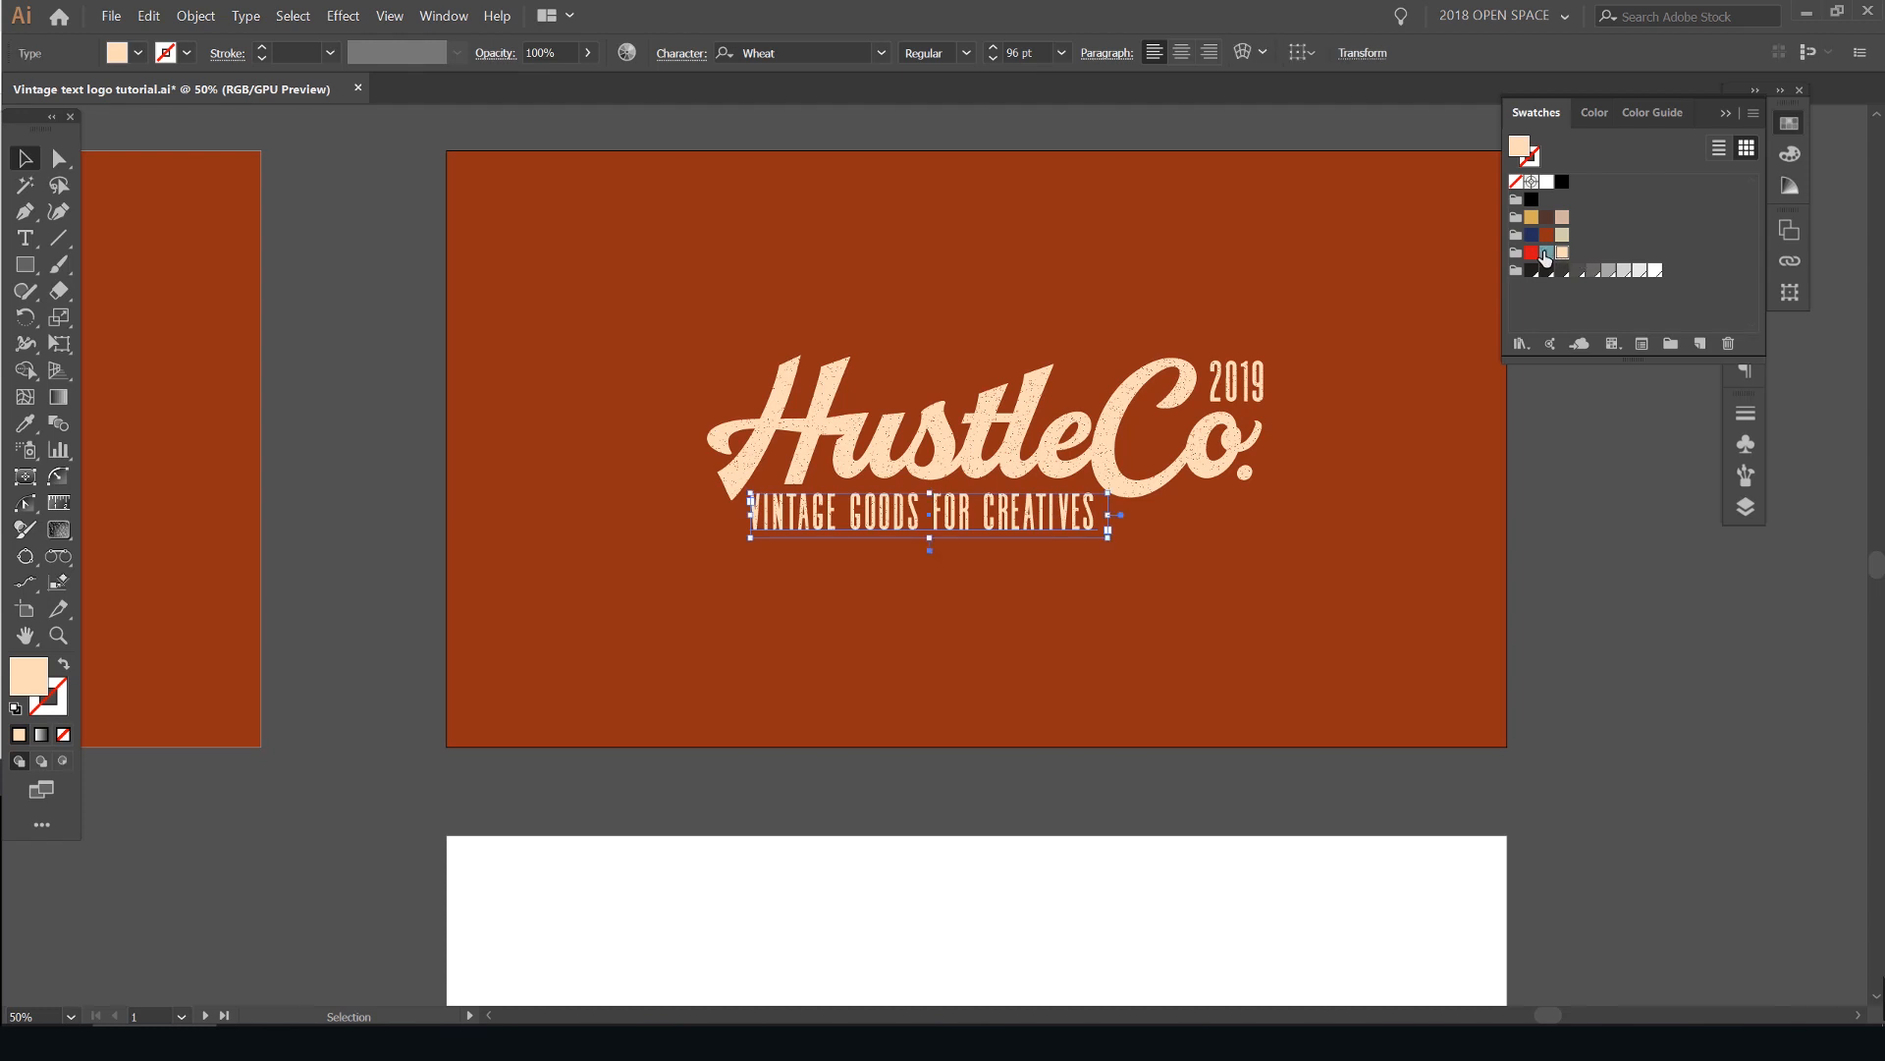
{"action": "left_click", "coordinate": [1547, 254]}
{"action": "left_click", "coordinate": [1245, 378]}
{"action": "left_click", "coordinate": [1548, 253]}
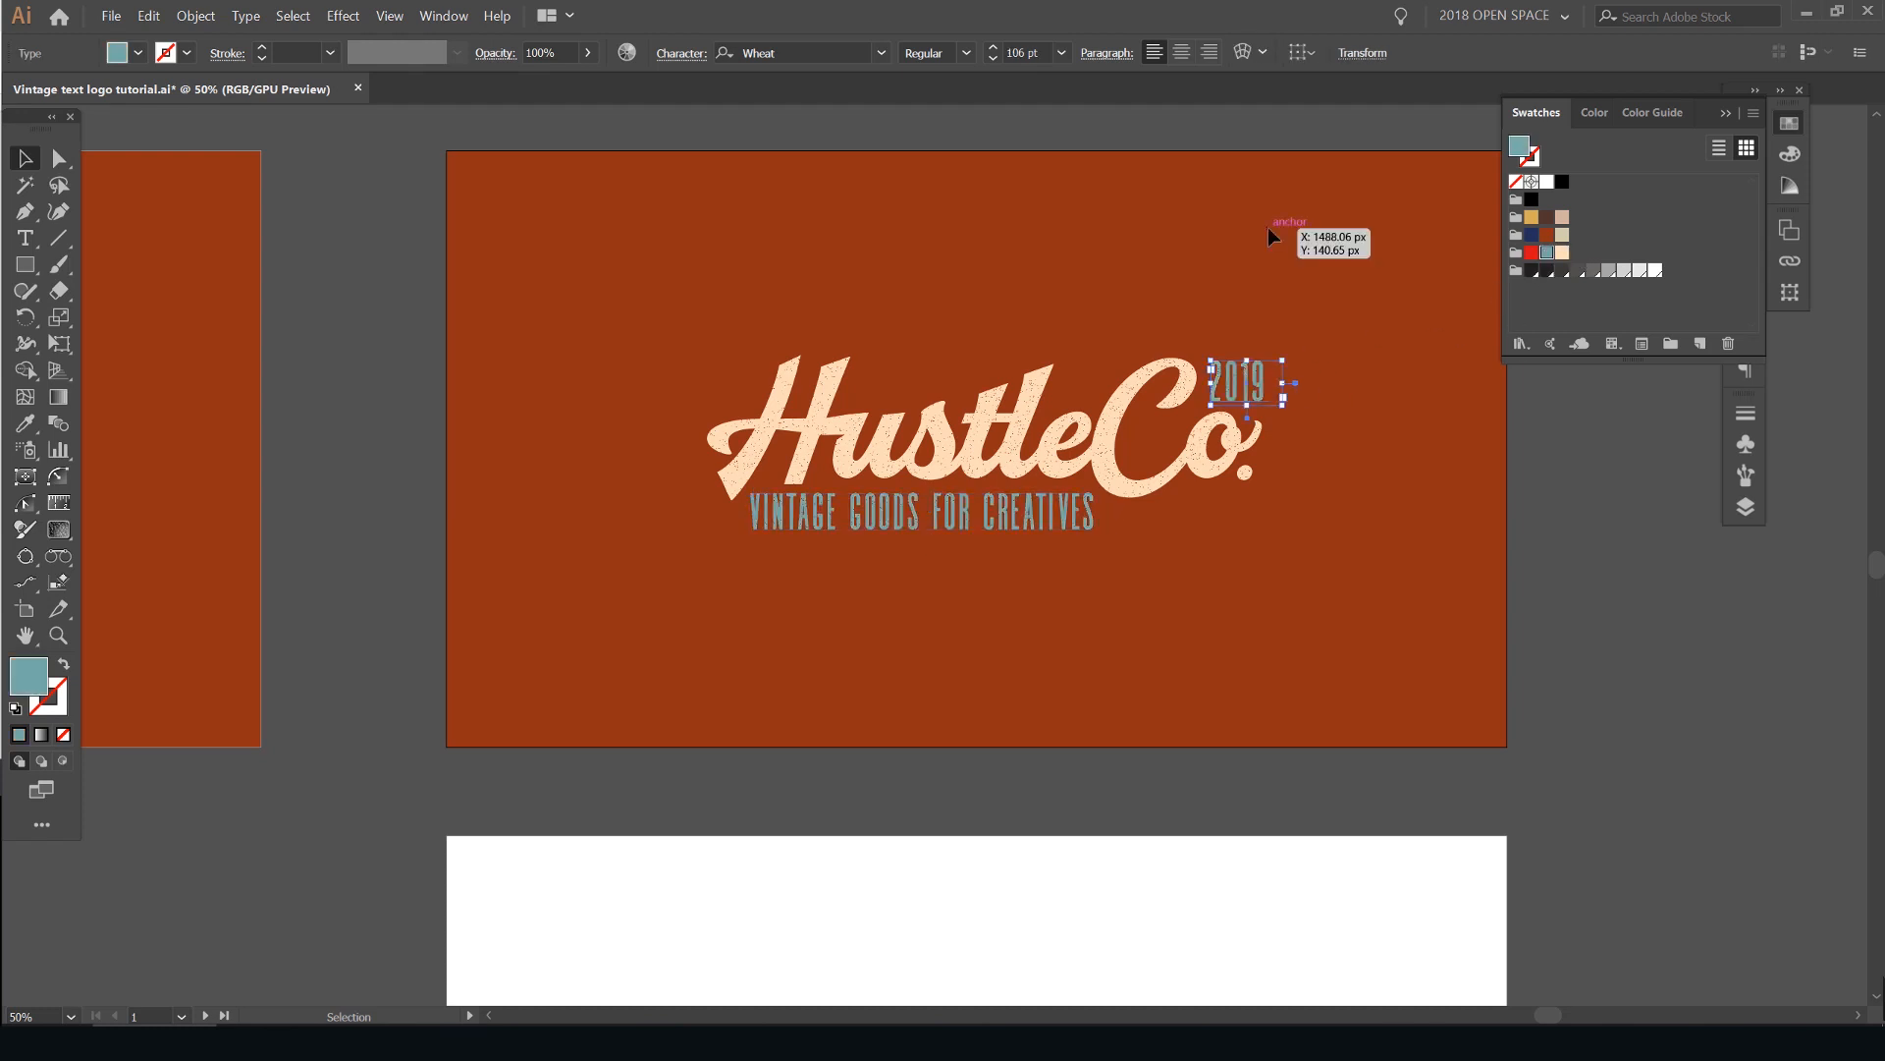
{"action": "left_click", "coordinate": [1327, 235]}
{"action": "scroll", "coordinate": [1327, 236], "scroll_direction": "down", "scroll_amount": 2}
{"action": "left_click_drag", "start_coordinate": [1326, 237], "coordinate": [1230, 298]}
{"action": "scroll", "coordinate": [1209, 342], "scroll_direction": "up", "scroll_amount": 2}
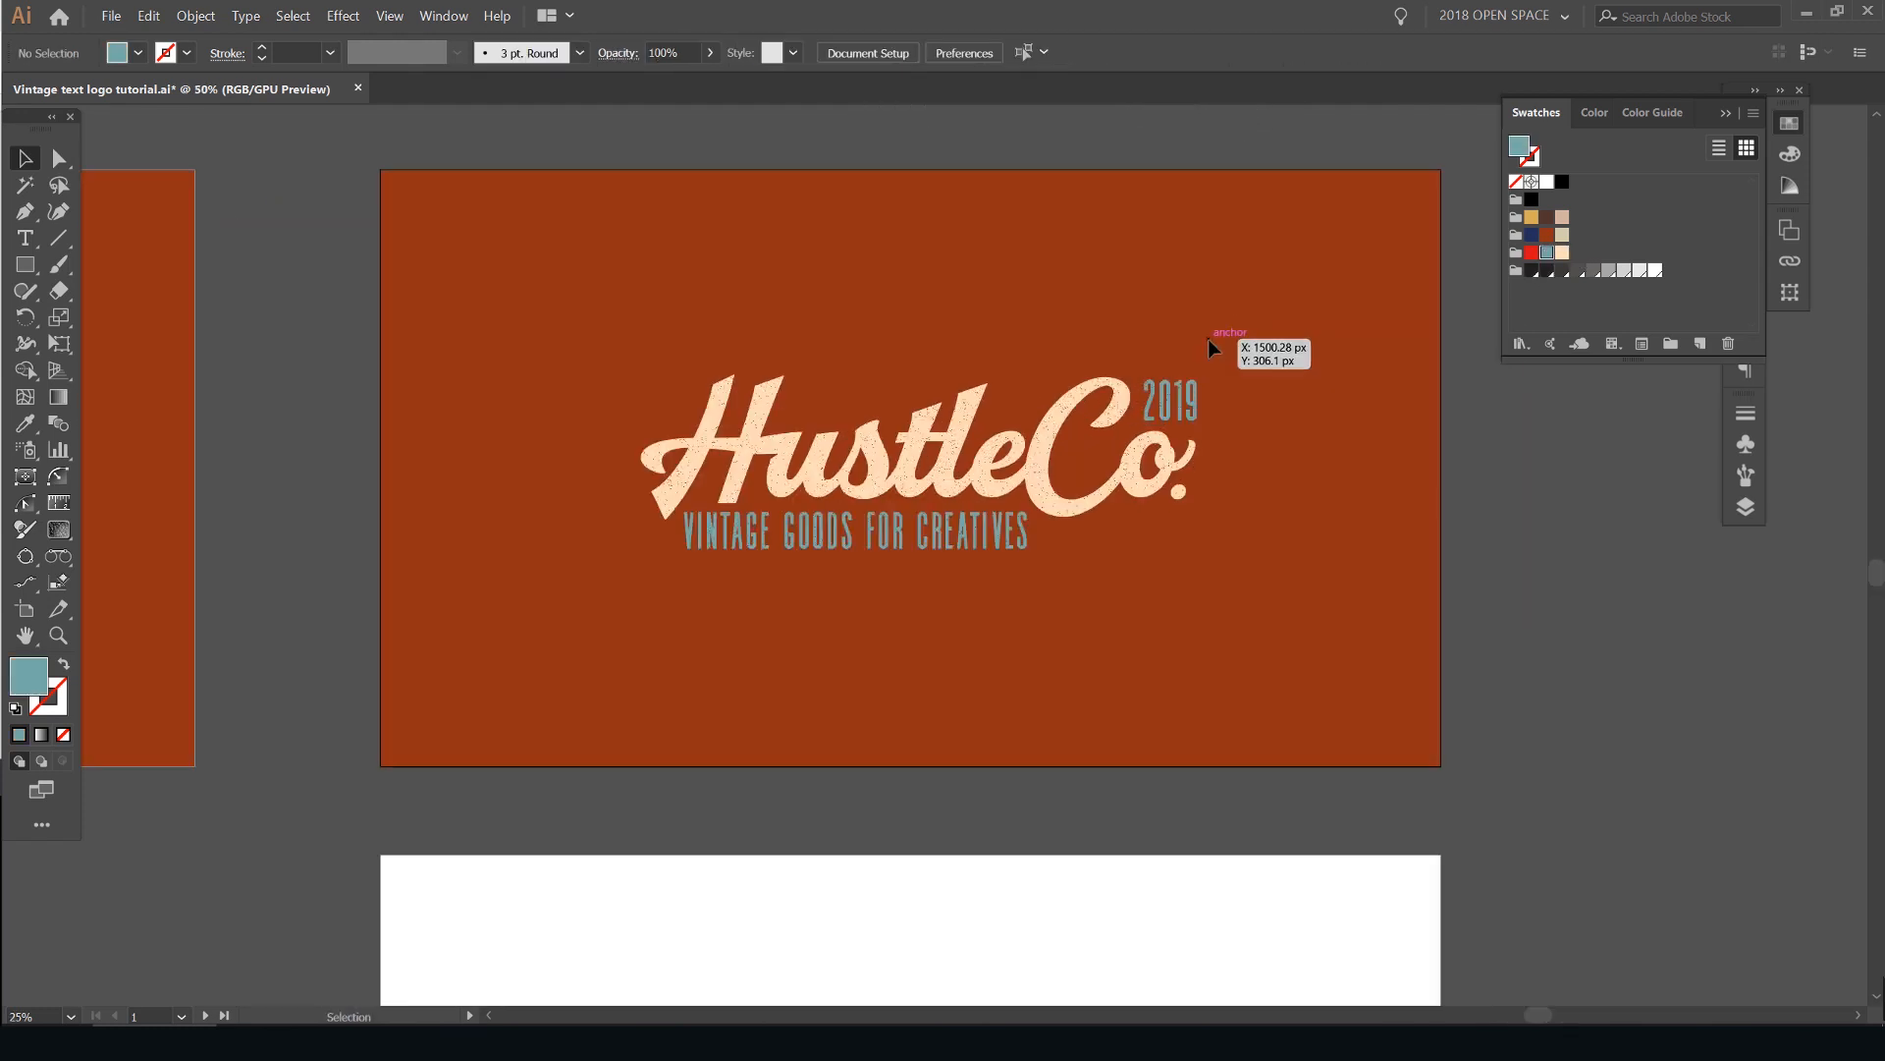
{"action": "scroll", "coordinate": [1253, 340], "scroll_direction": "up", "scroll_amount": 1}
- Fill the tagline and the 2019 date with the golden yellow swatch
{"action": "left_click", "coordinate": [1015, 542]}
{"action": "left_click", "coordinate": [1190, 402], "text": "shift"}
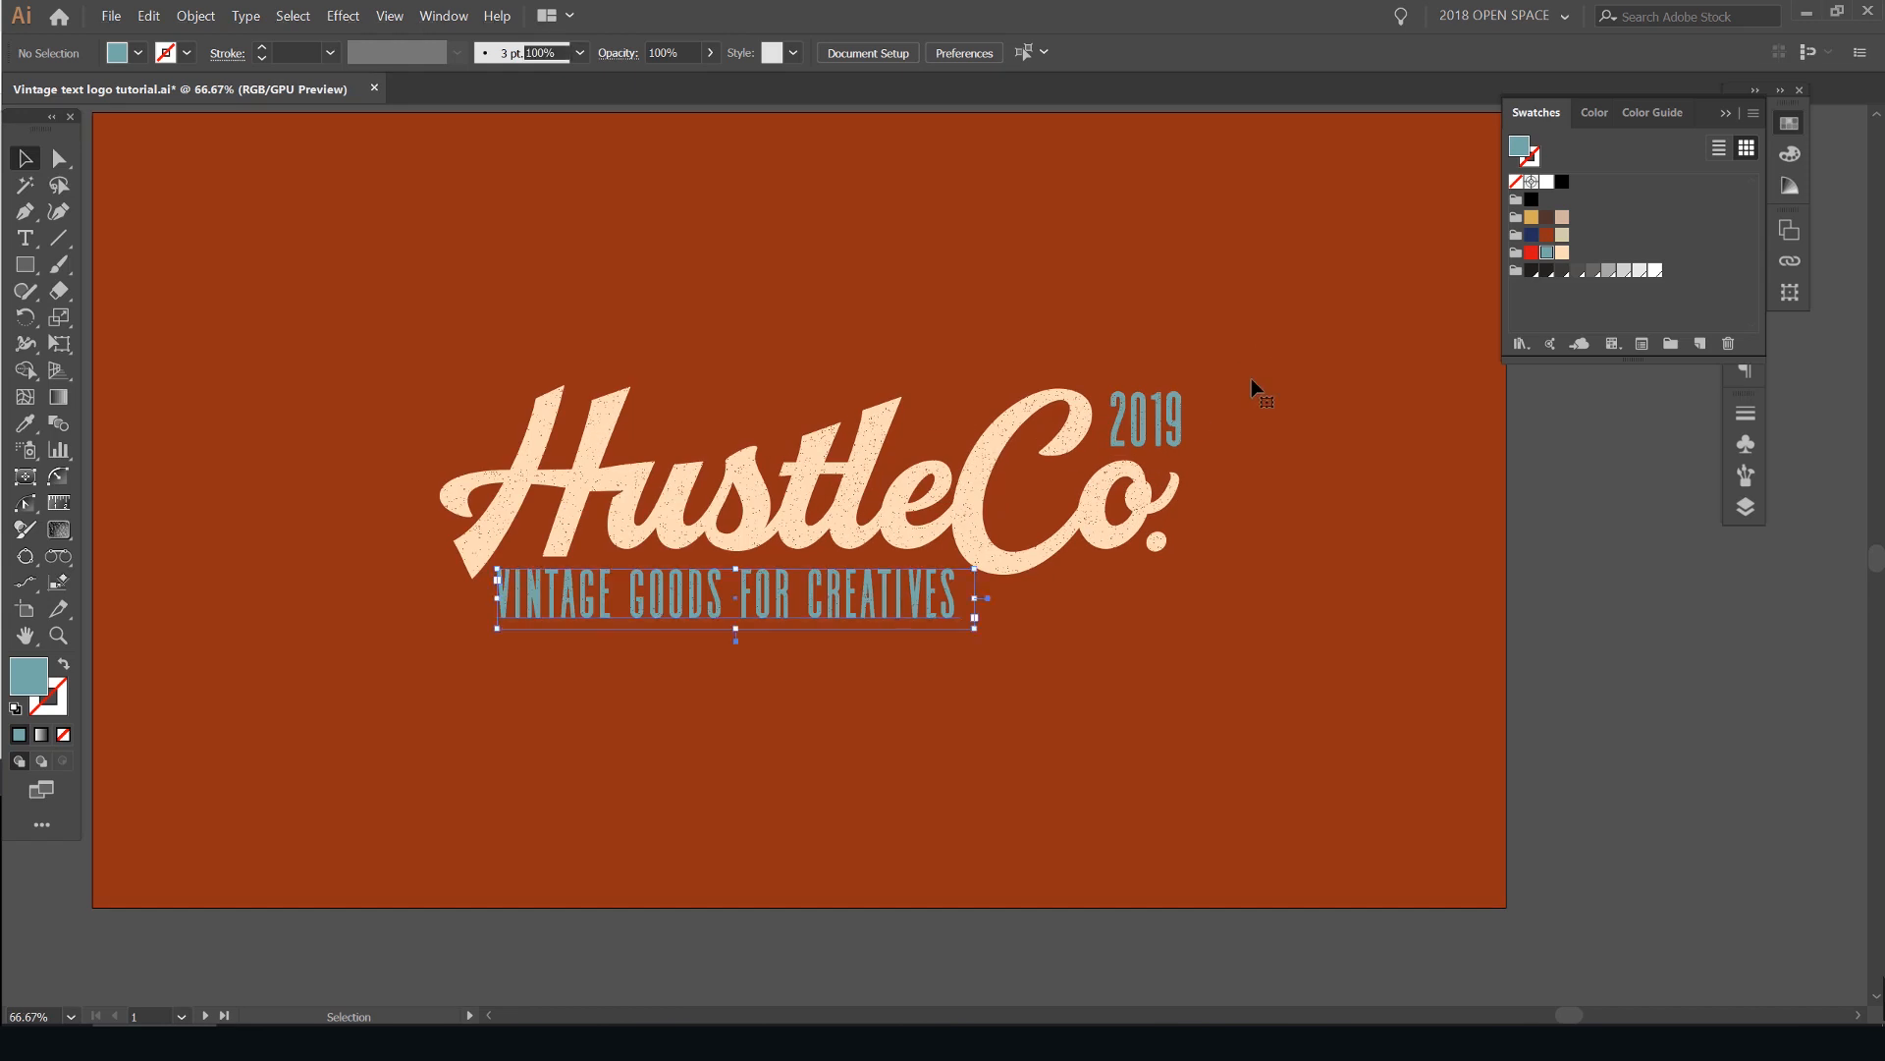
{"action": "left_click", "coordinate": [1532, 218]}
{"action": "left_click", "coordinate": [1332, 250]}
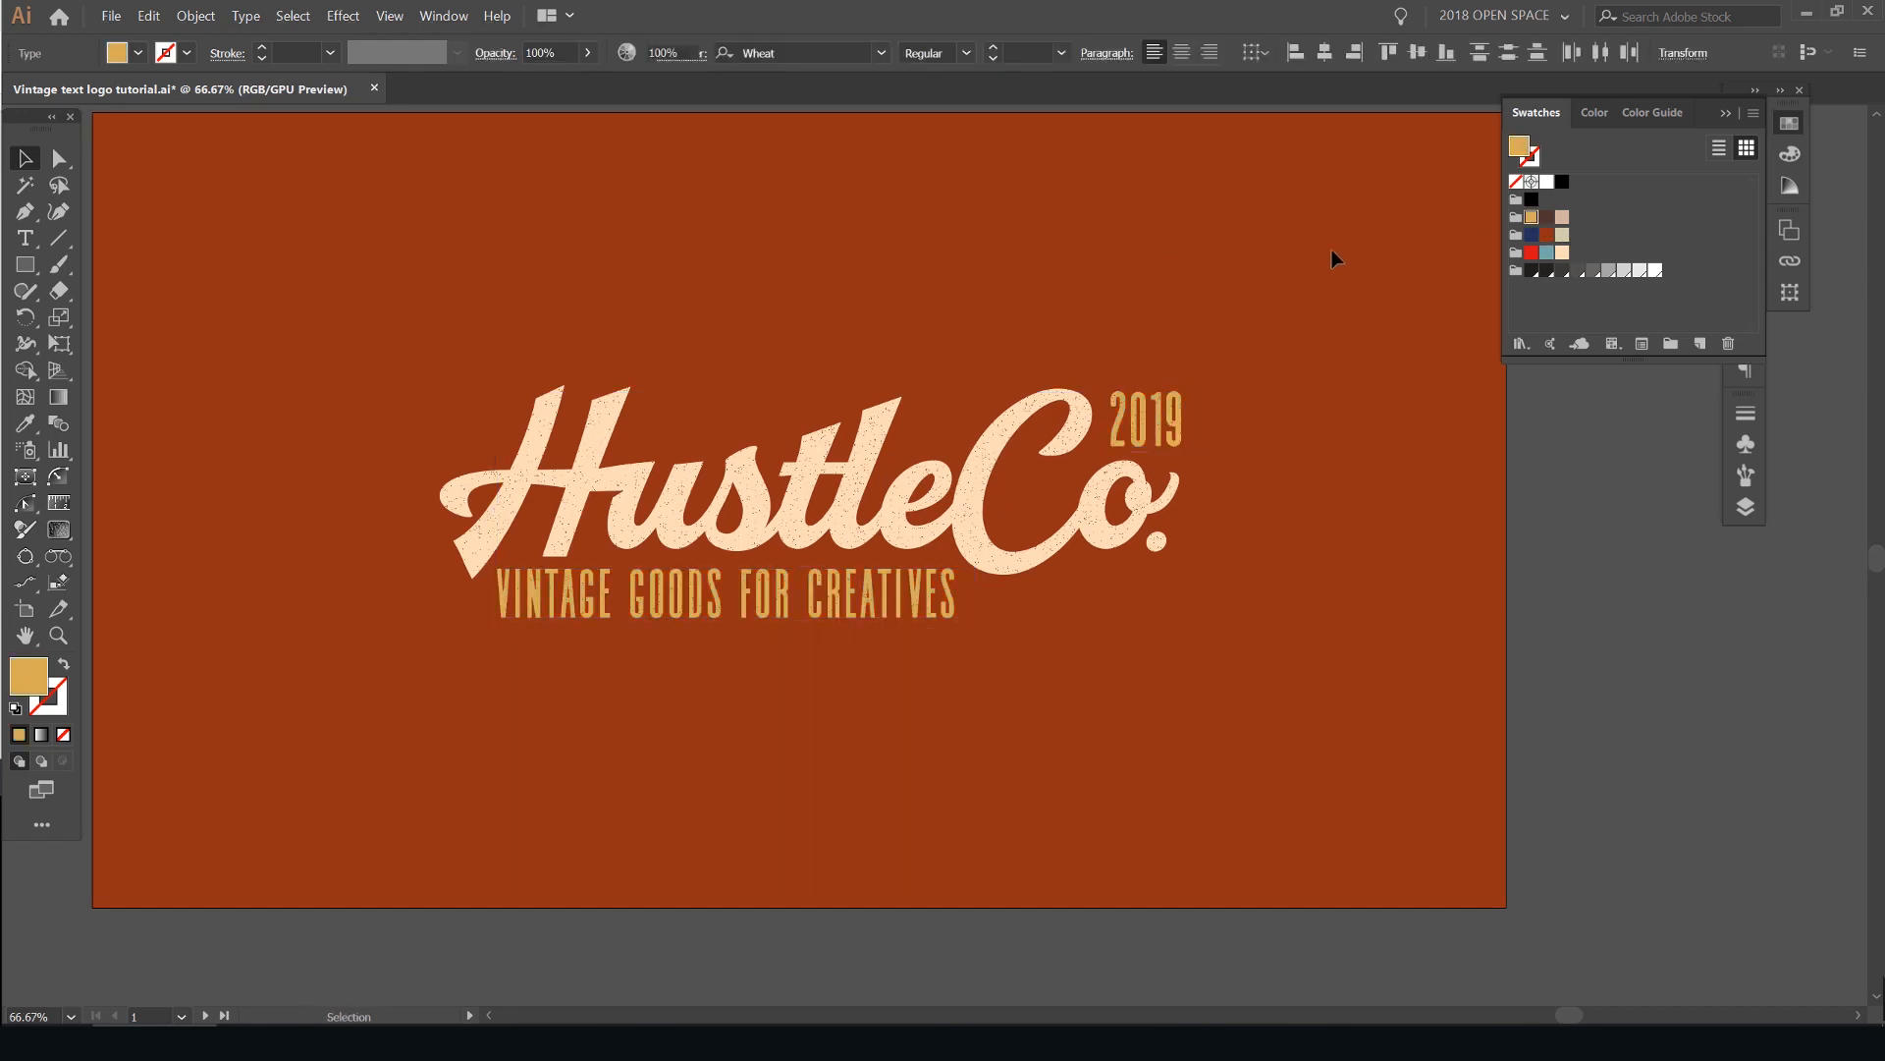
{"action": "scroll", "coordinate": [1331, 249], "scroll_direction": "down", "scroll_amount": 2}
{"action": "scroll", "coordinate": [1237, 295], "scroll_direction": "up", "scroll_amount": 1}
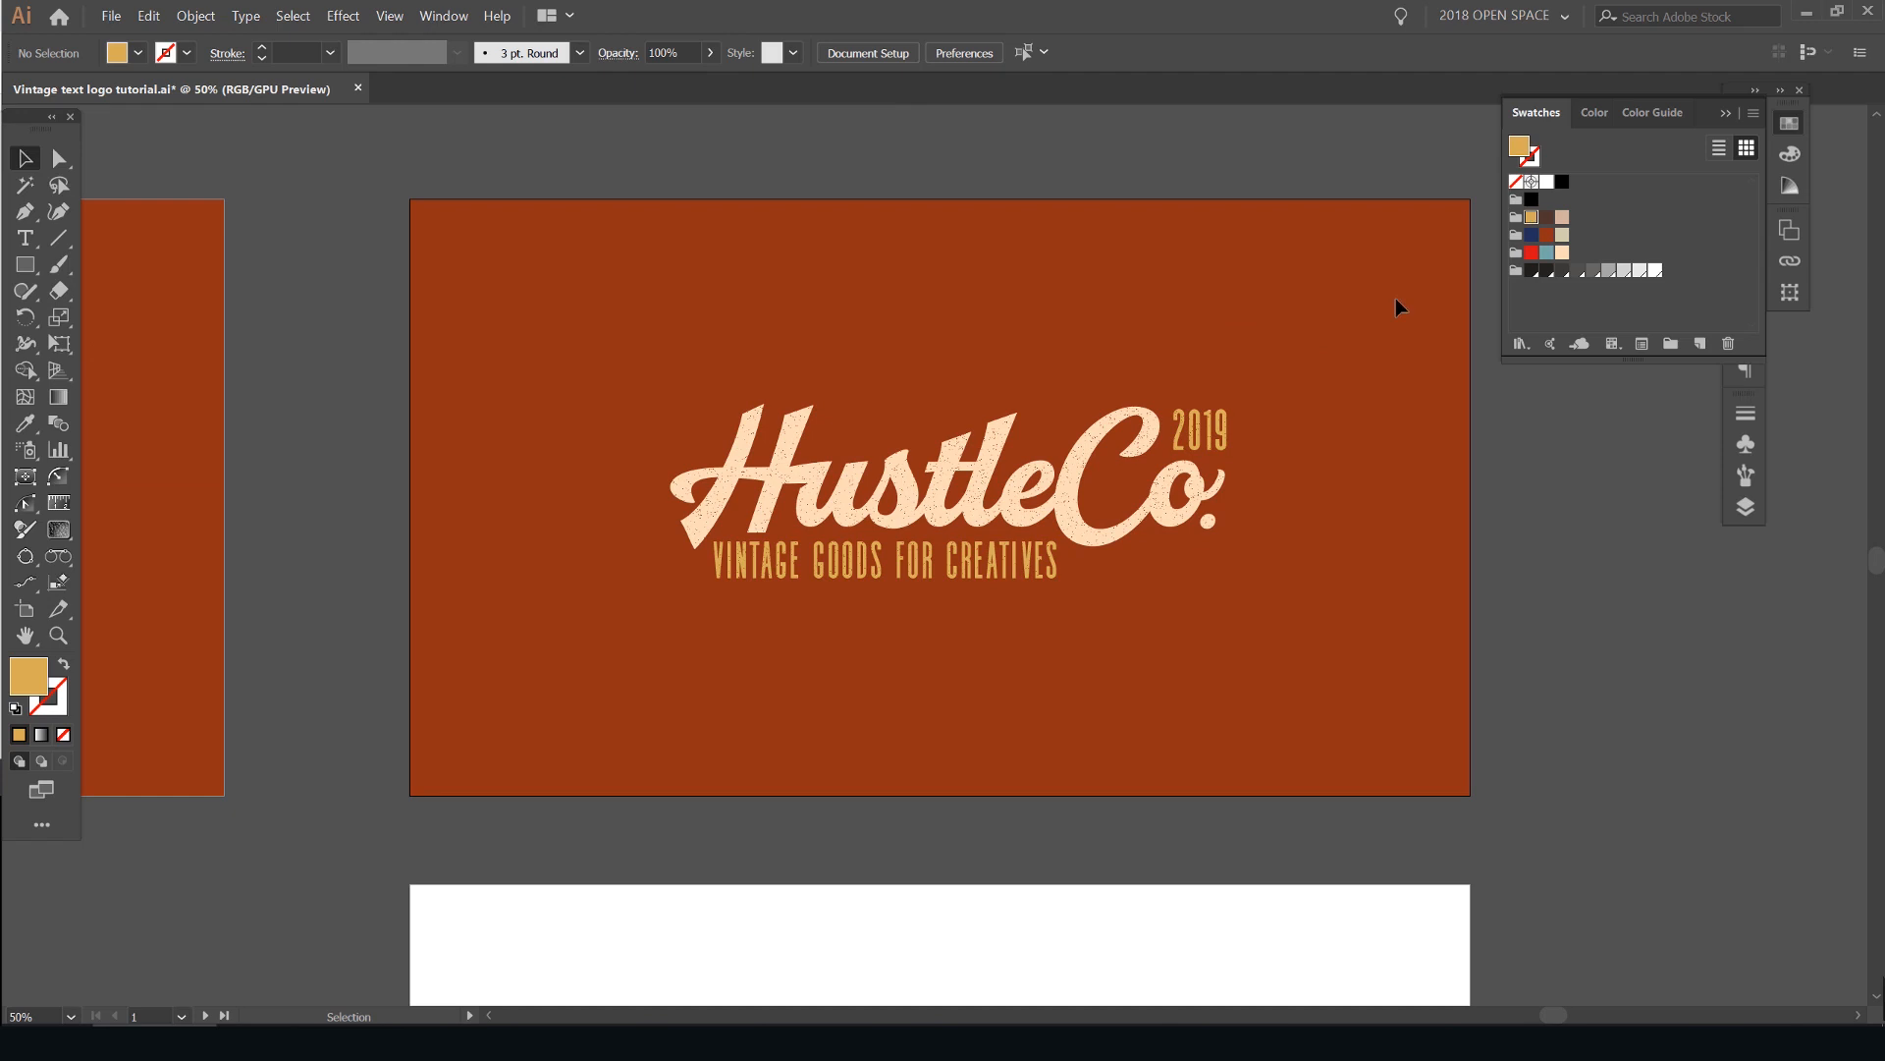
{"action": "left_click", "coordinate": [1794, 129]}
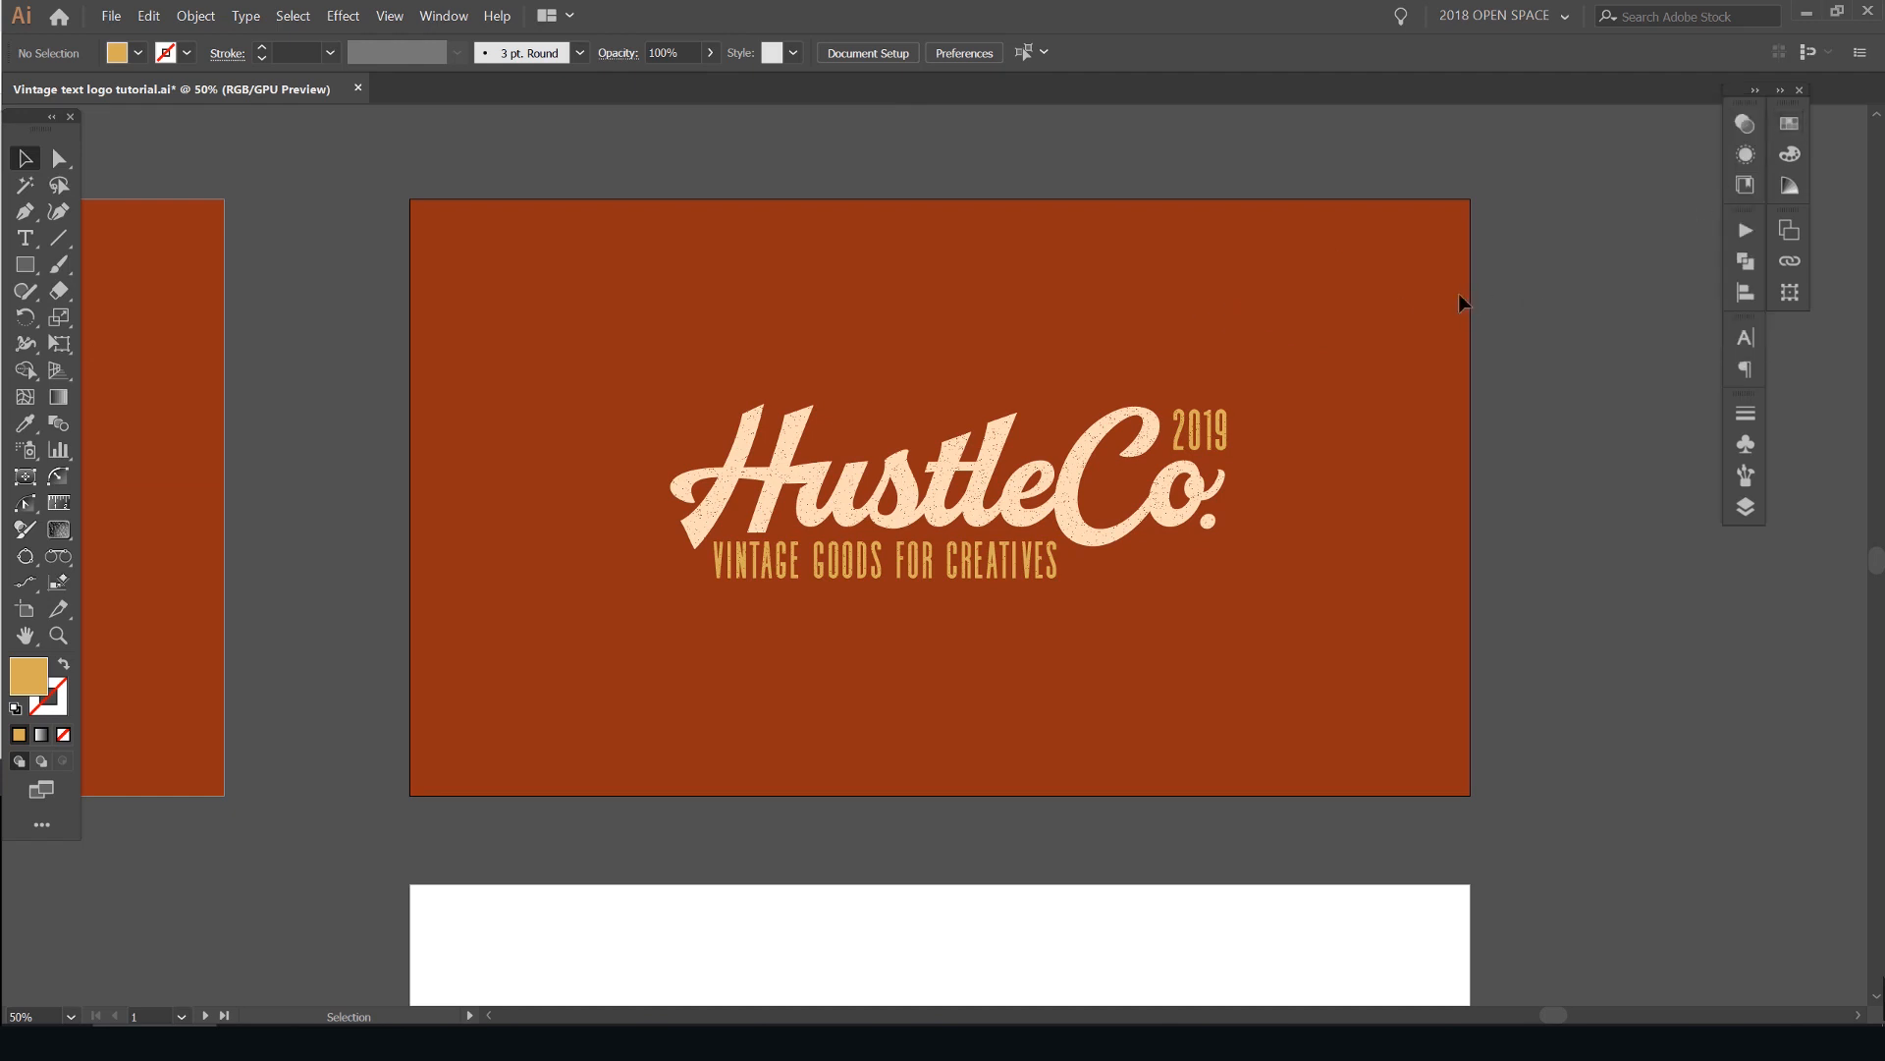
{"action": "scroll", "coordinate": [1184, 366], "scroll_direction": "up", "scroll_amount": 1}
{"action": "left_click_drag", "start_coordinate": [1184, 366], "coordinate": [1252, 322]}
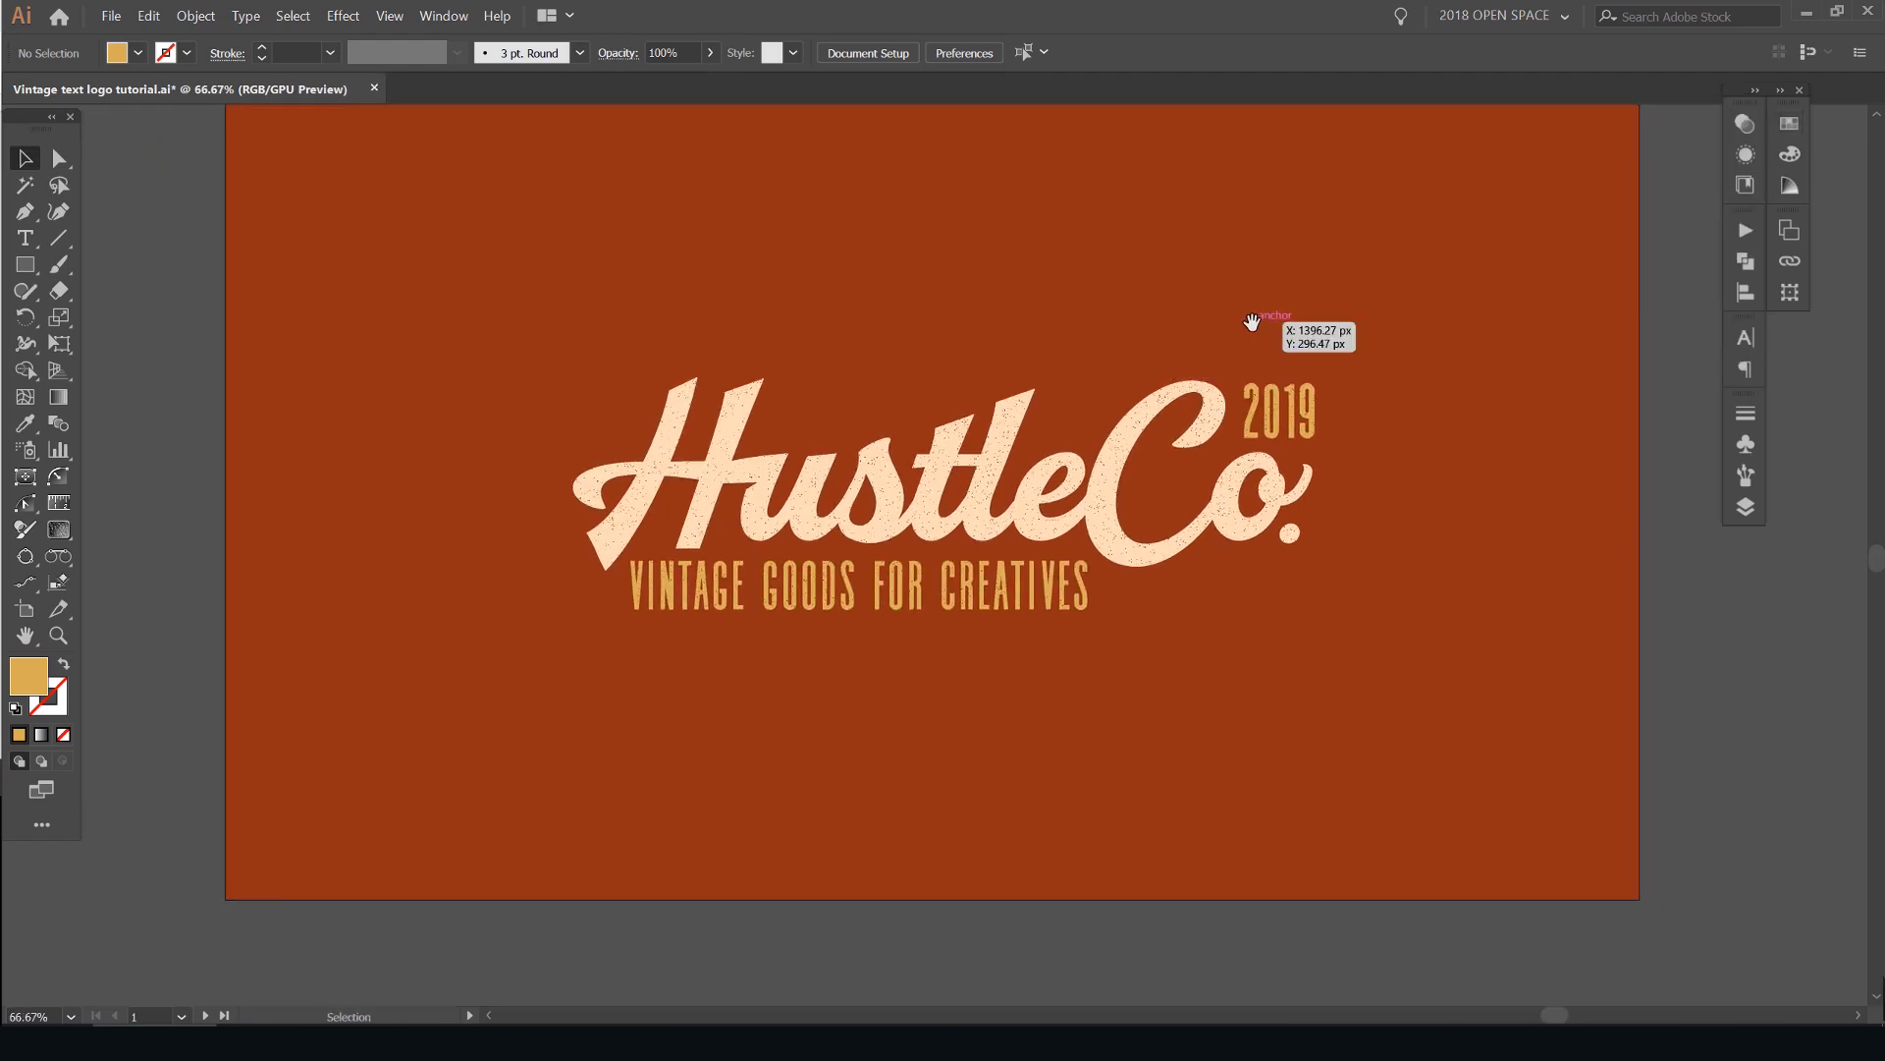